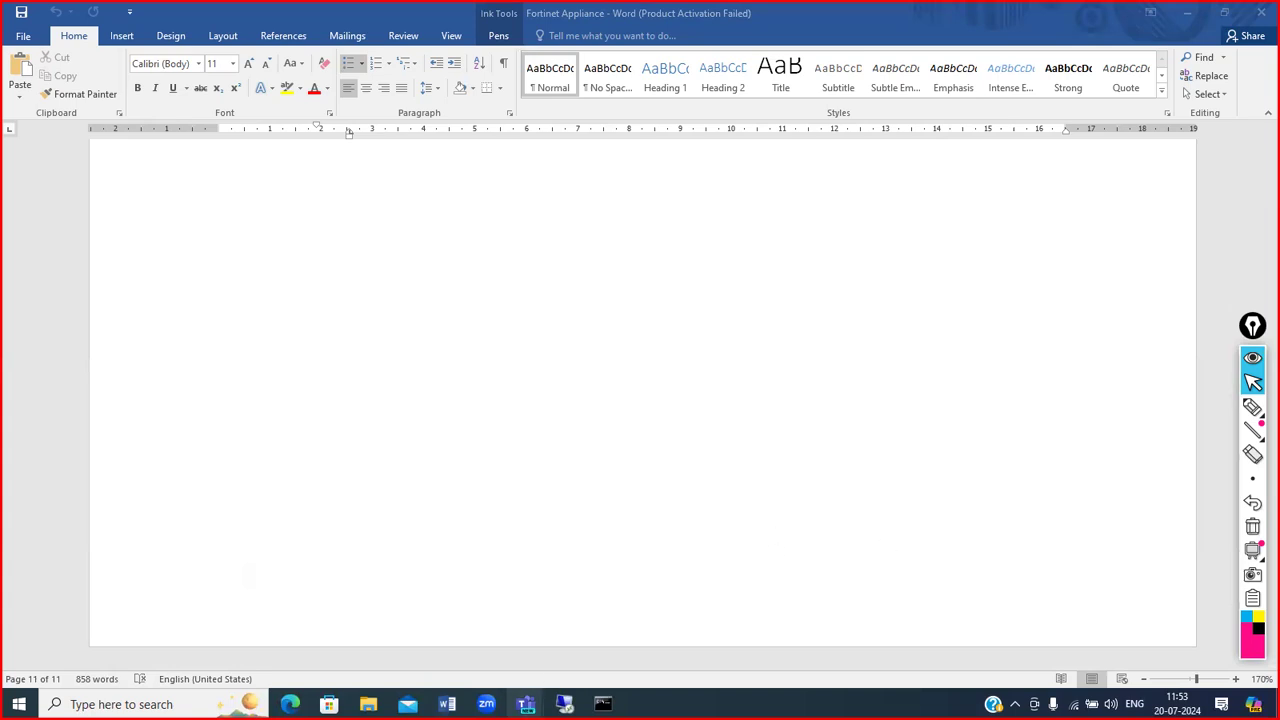
Step: Bring the Teams group meeting forward, toggle the mic off and on, then return to the PNET VM
{"action": "mouse_move", "coordinate": [526, 704]}
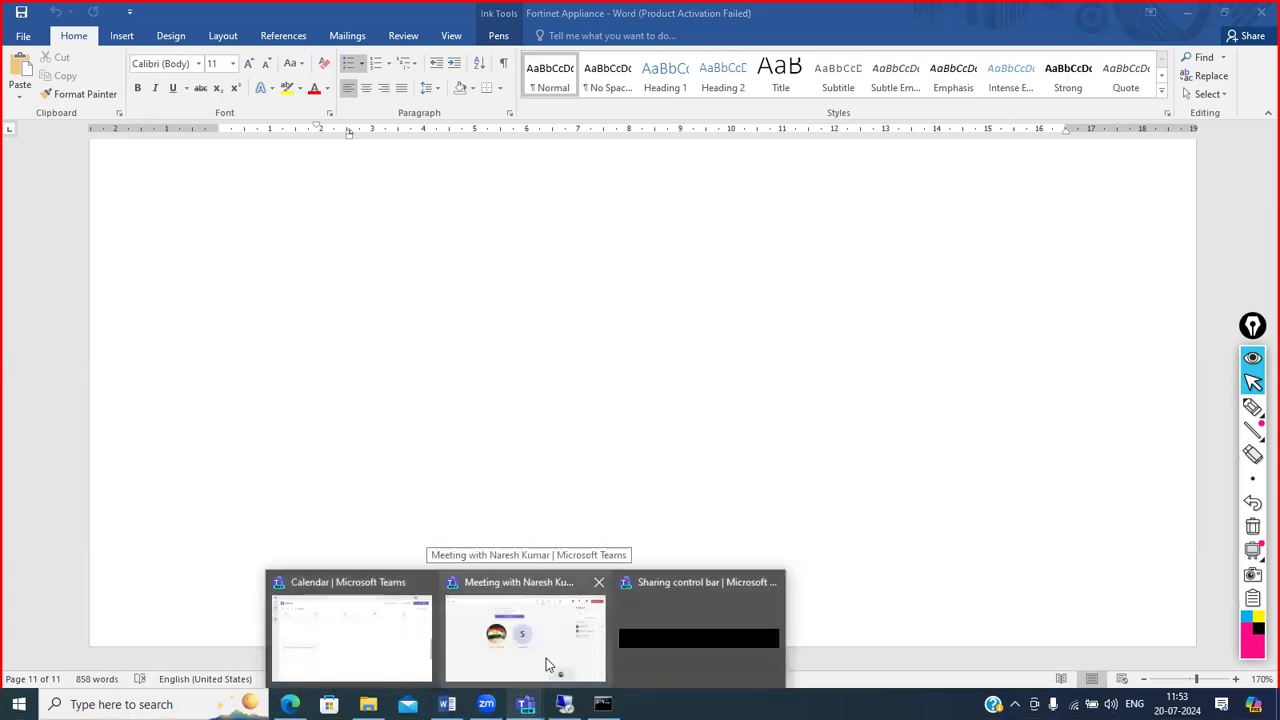
{"action": "left_click", "coordinate": [546, 664]}
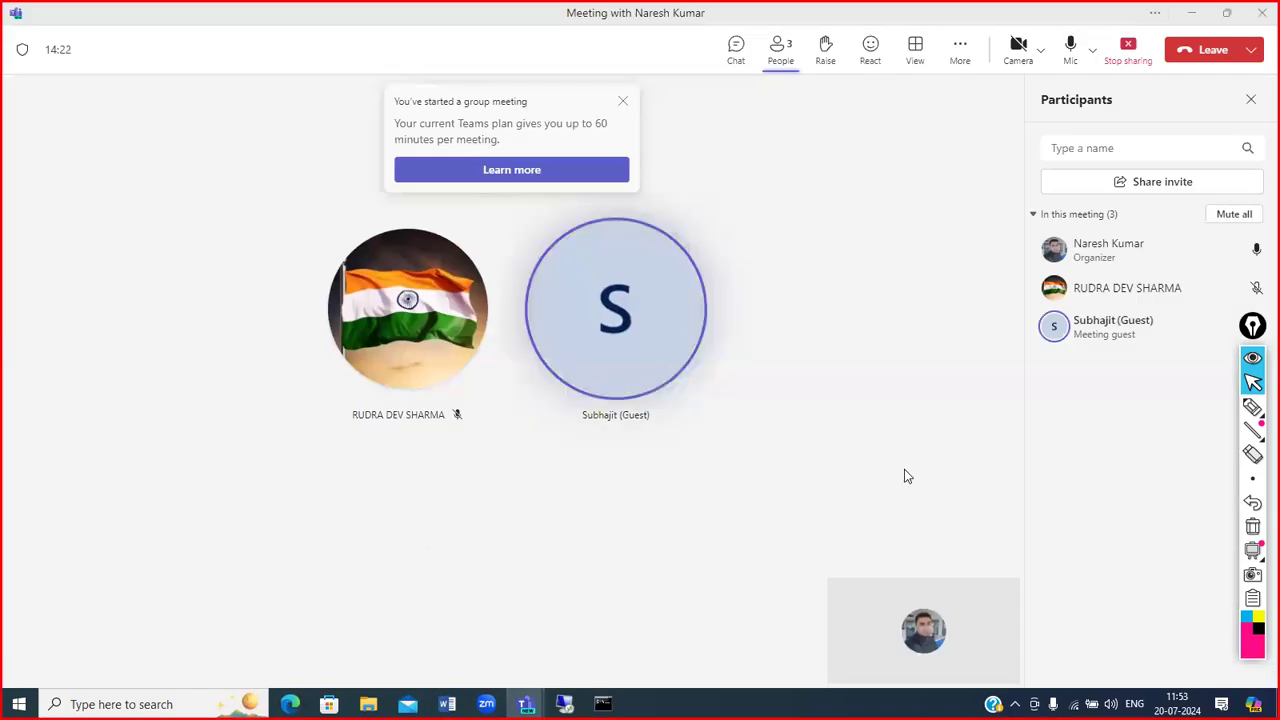
{"action": "left_click", "coordinate": [1074, 69]}
{"action": "left_click", "coordinate": [1087, 69]}
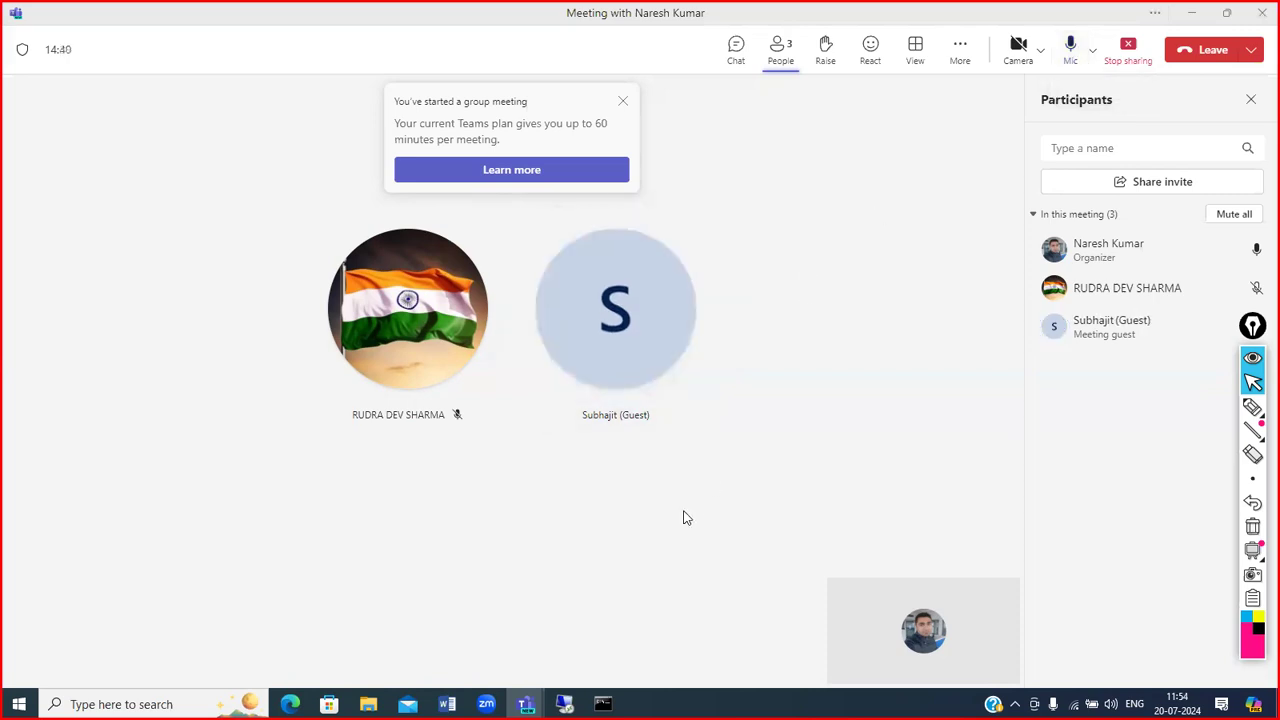
{"action": "left_click", "coordinate": [564, 704]}
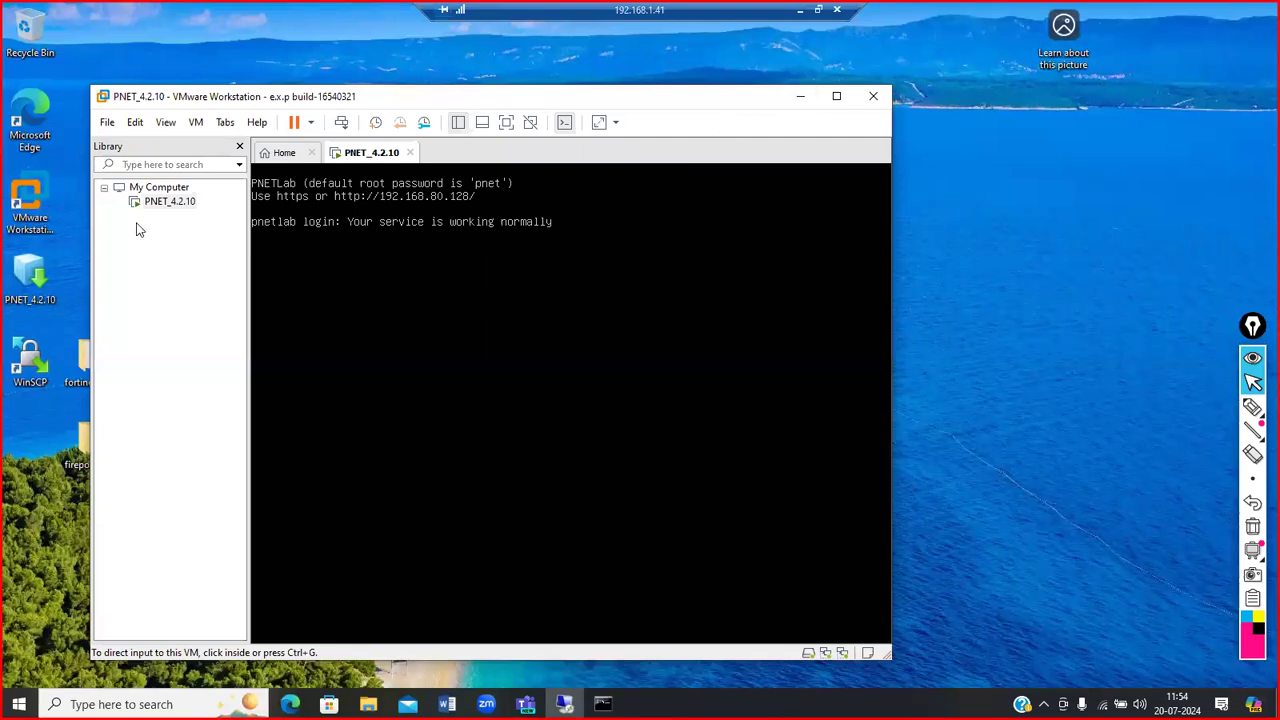
Step: Launch Microsoft Edge from its desktop icon
{"action": "double_click", "coordinate": [30, 118]}
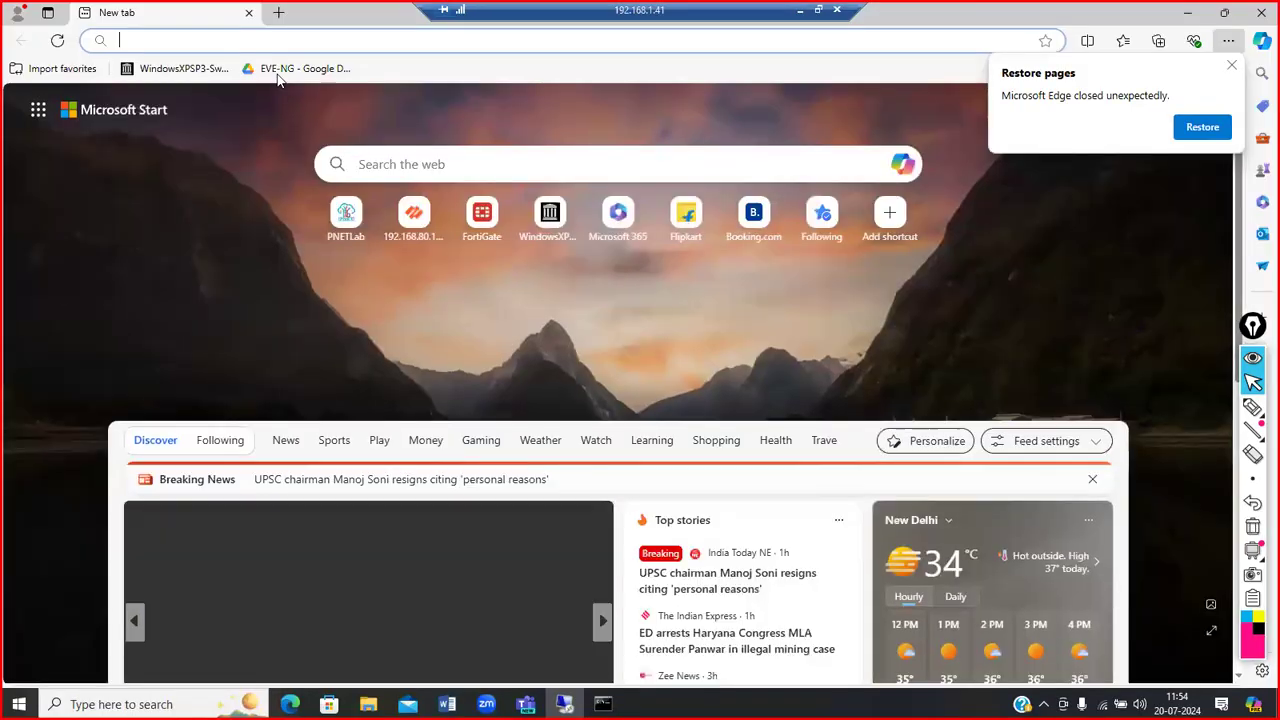
Step: Browse to the lab server at 192.168.80.128 in Edge
{"action": "left_click", "coordinate": [255, 47]}
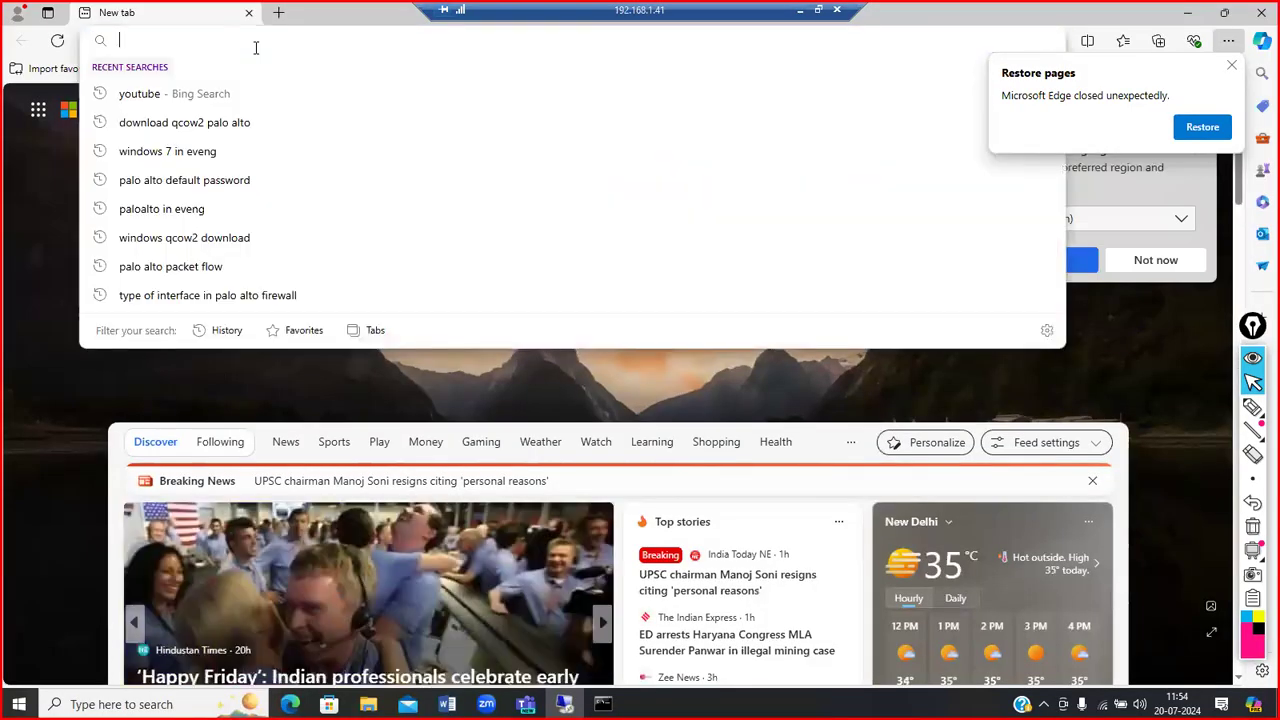
{"action": "type", "text": "192.168.80.128"}
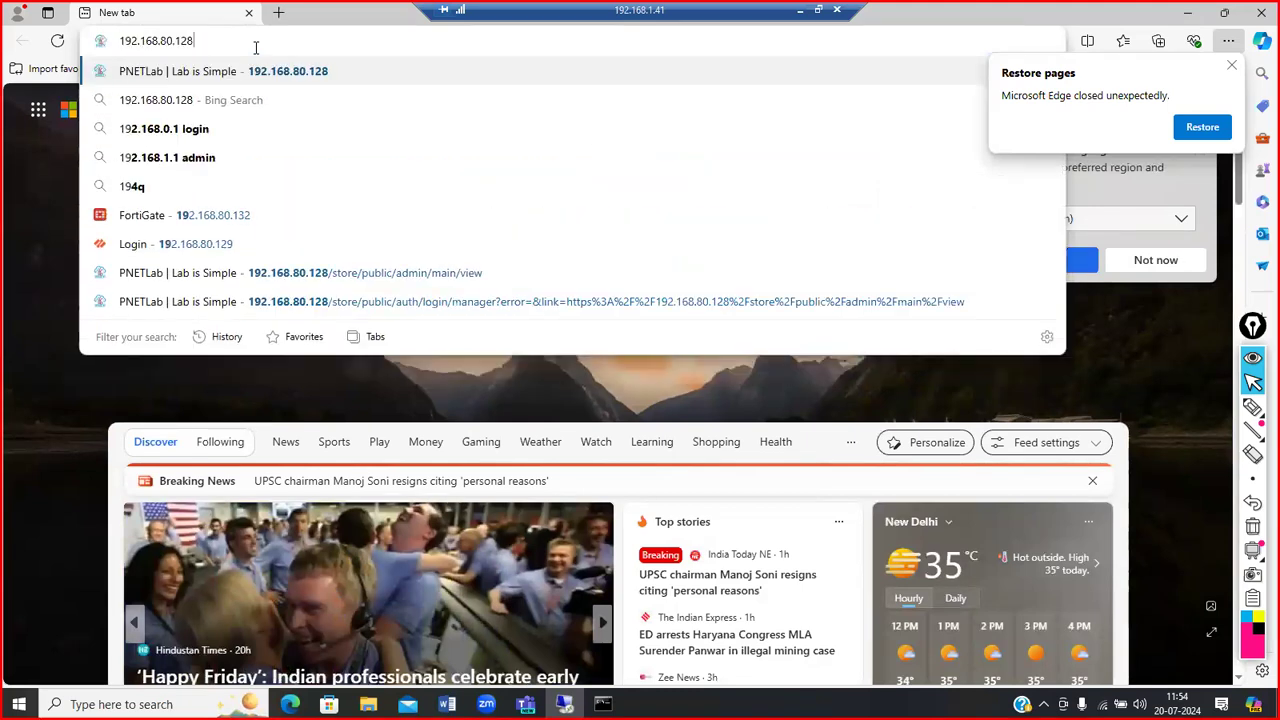
{"action": "key", "text": "Return"}
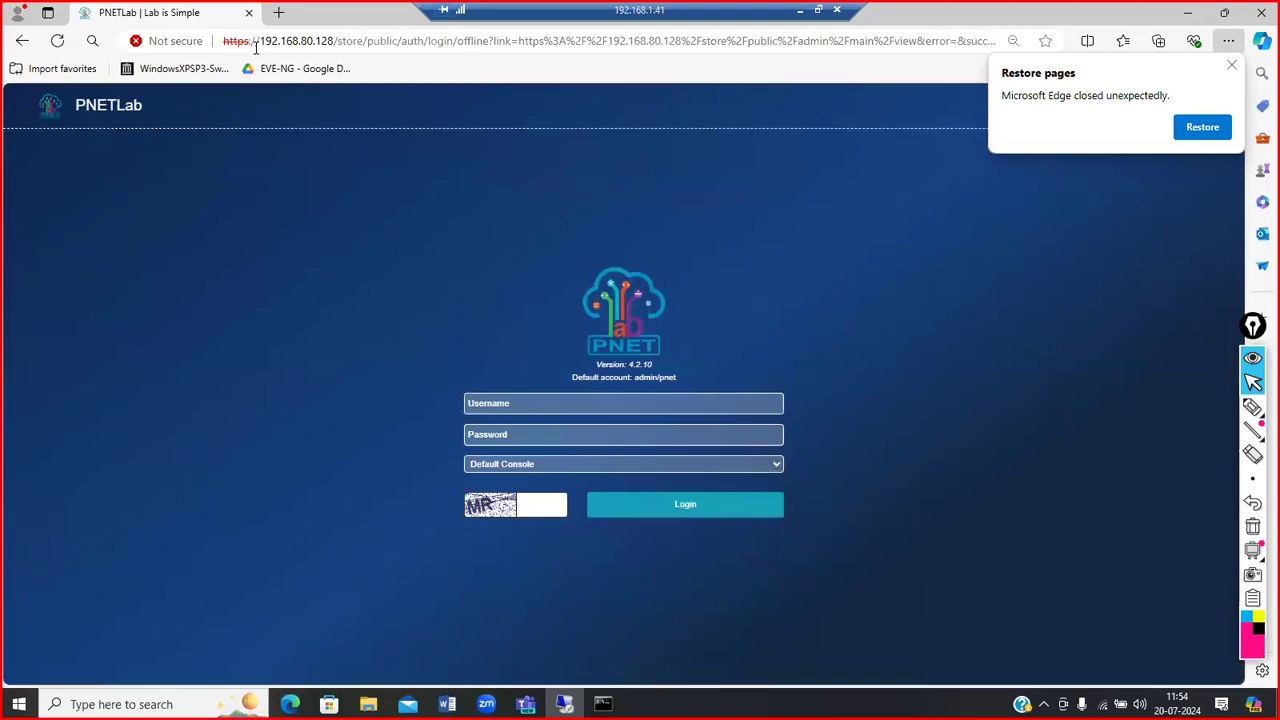
Step: Log in with the admin username, the default password and the captcha code
{"action": "left_click", "coordinate": [597, 404]}
{"action": "type", "text": "admin"}
{"action": "key", "text": "Tab"}
{"action": "type", "text": "pnet"}
{"action": "key", "text": "Tab"}
{"action": "key", "text": "Tab"}
{"action": "type", "text": "MR"}
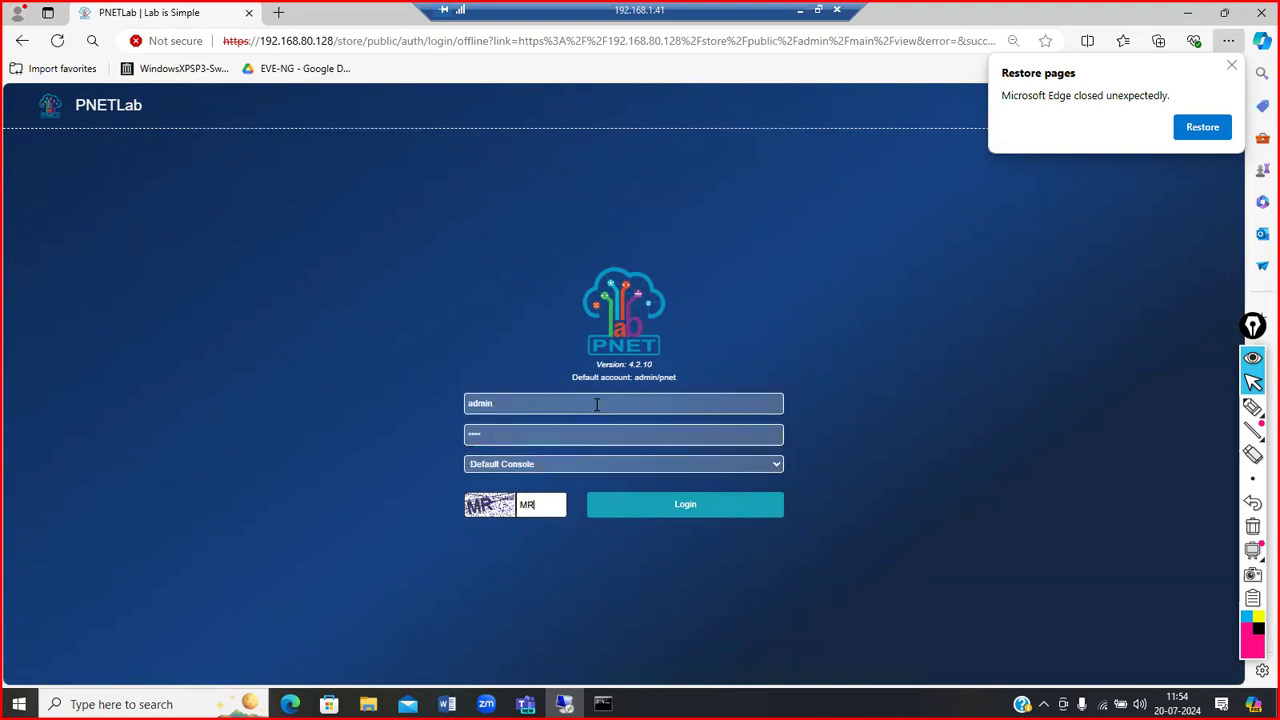
{"action": "key", "text": "Return"}
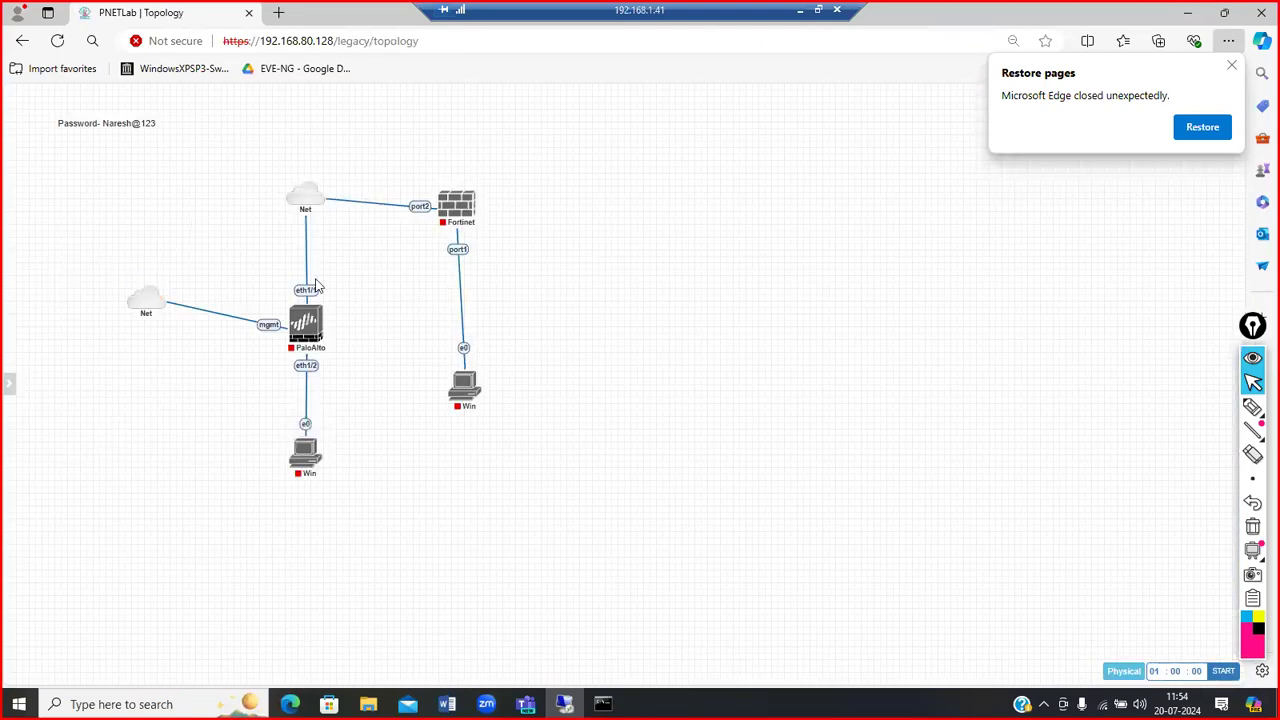
Step: Cancel the accidentally opened Add Picture form and dismiss Edge's restore pages prompt
{"action": "right_click", "coordinate": [628, 172]}
{"action": "left_click", "coordinate": [568, 320]}
{"action": "right_click", "coordinate": [676, 270]}
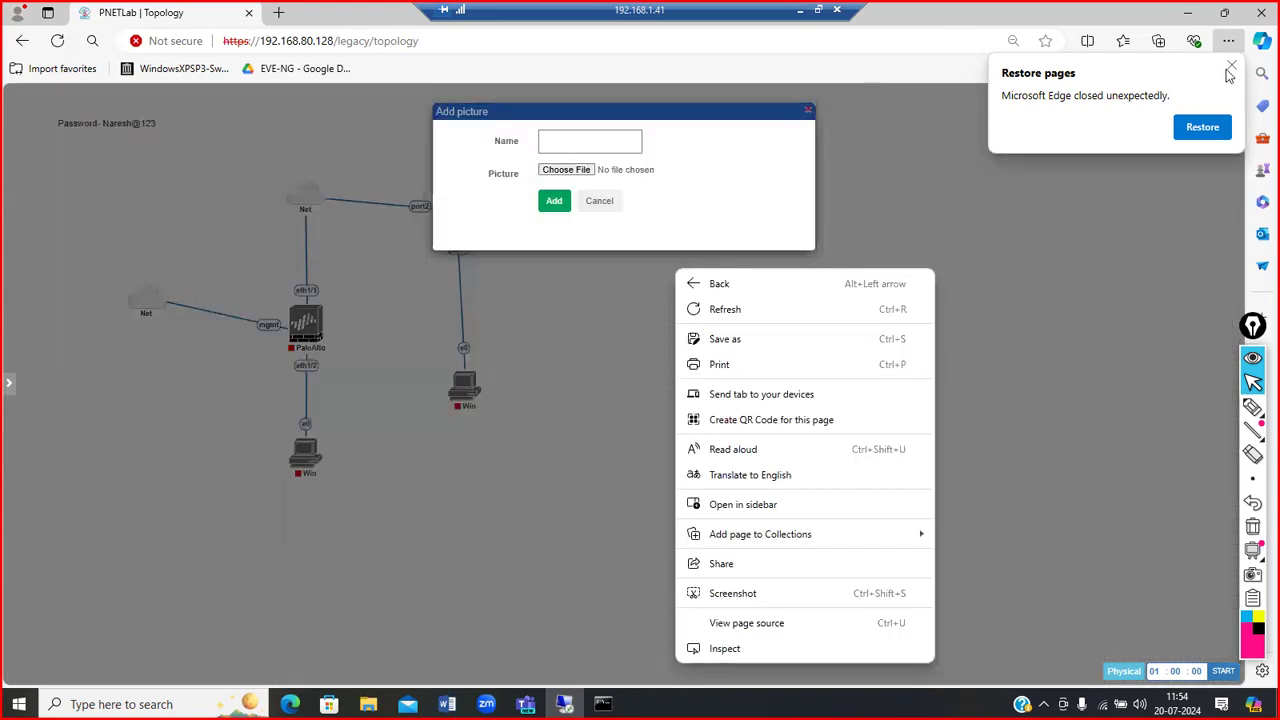
{"action": "left_click", "coordinate": [1230, 68]}
{"action": "left_click", "coordinate": [592, 203]}
Step: Add a node from the fortinet-7.42 template with RAM raised from 1024 to 2048 MB
{"action": "right_click", "coordinate": [632, 203]}
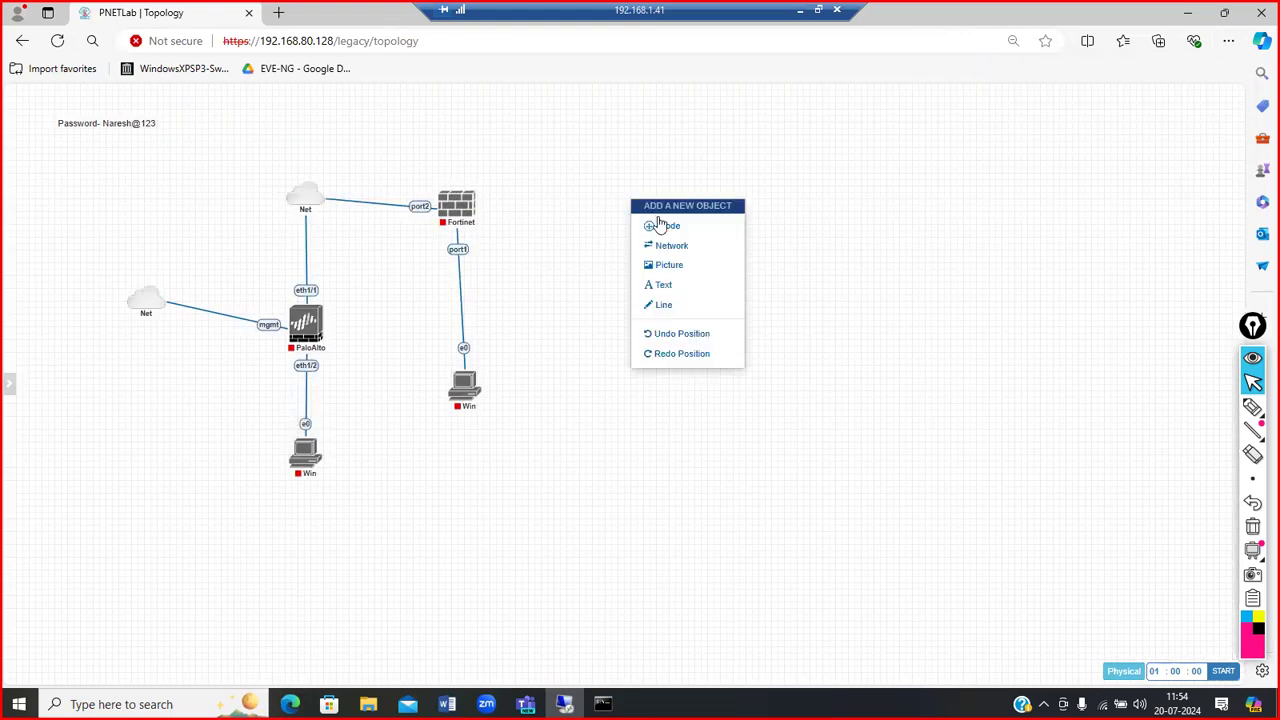
{"action": "left_click", "coordinate": [657, 226]}
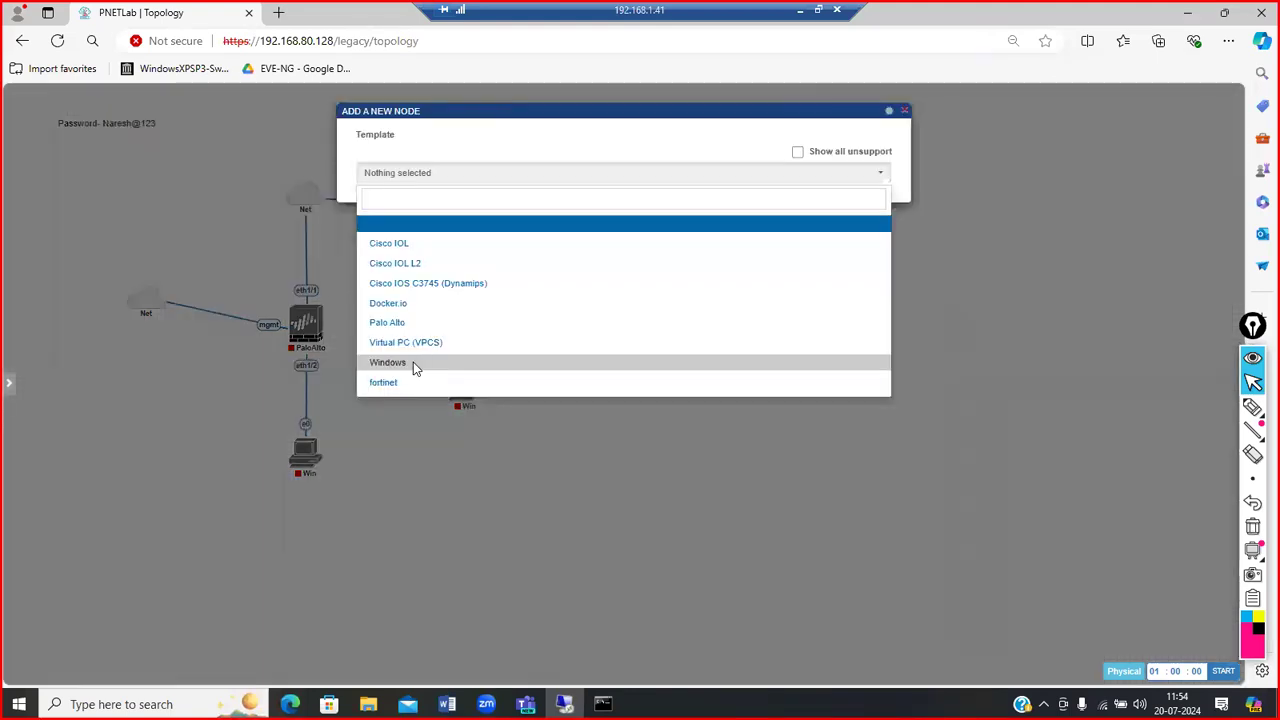
{"action": "left_click", "coordinate": [396, 382]}
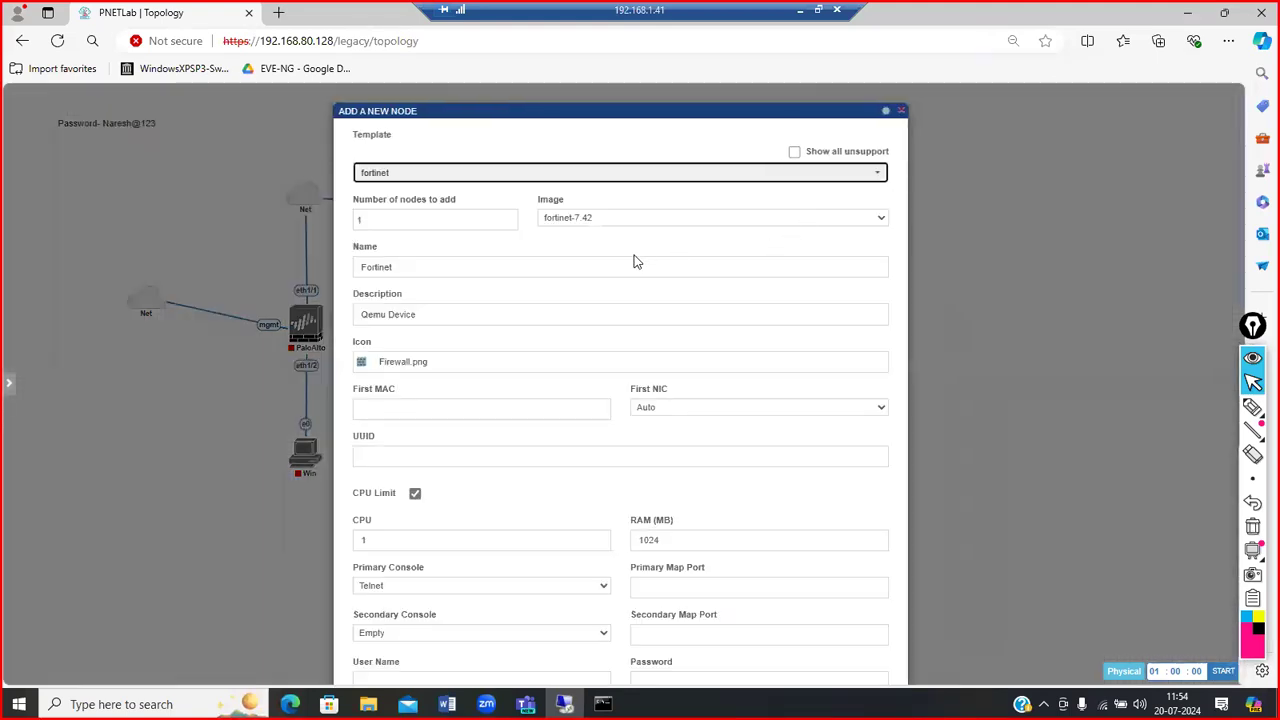
{"action": "scroll", "coordinate": [617, 393], "scroll_direction": "down", "scroll_amount": 4}
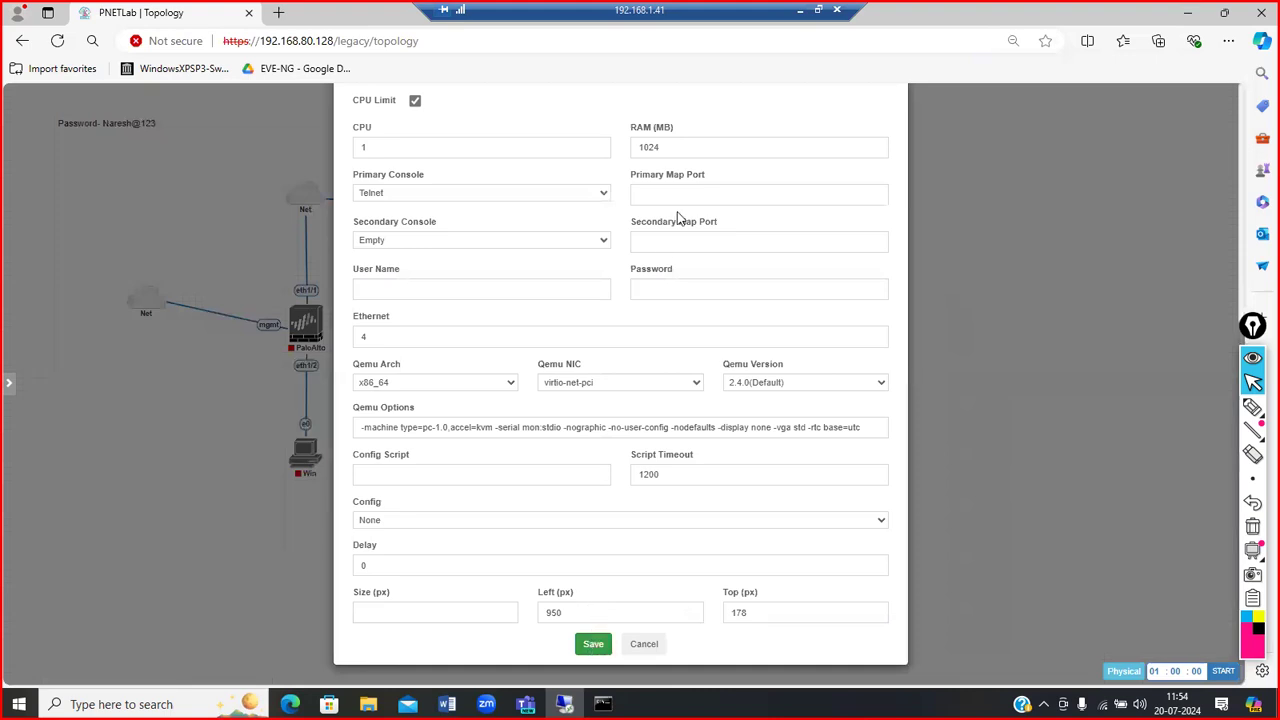
{"action": "left_click", "coordinate": [678, 155]}
{"action": "double_click", "coordinate": [640, 155]}
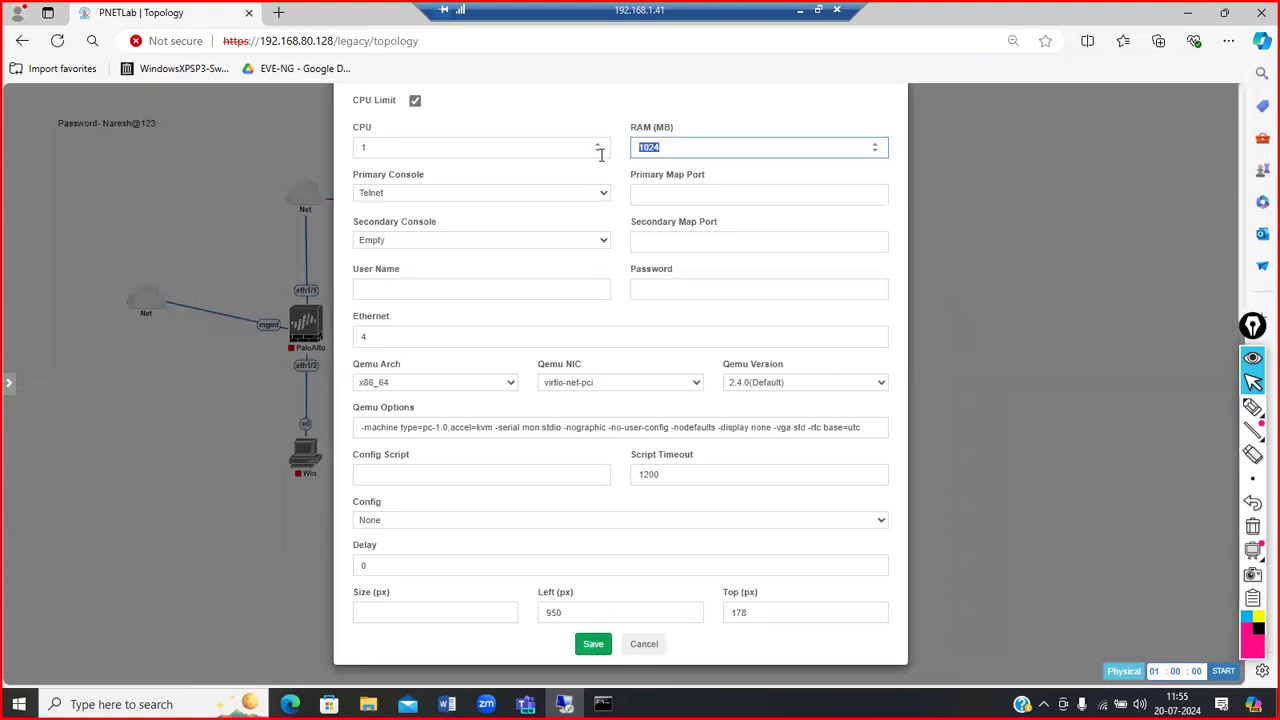
{"action": "type", "text": "2048"}
{"action": "left_click", "coordinate": [593, 644]}
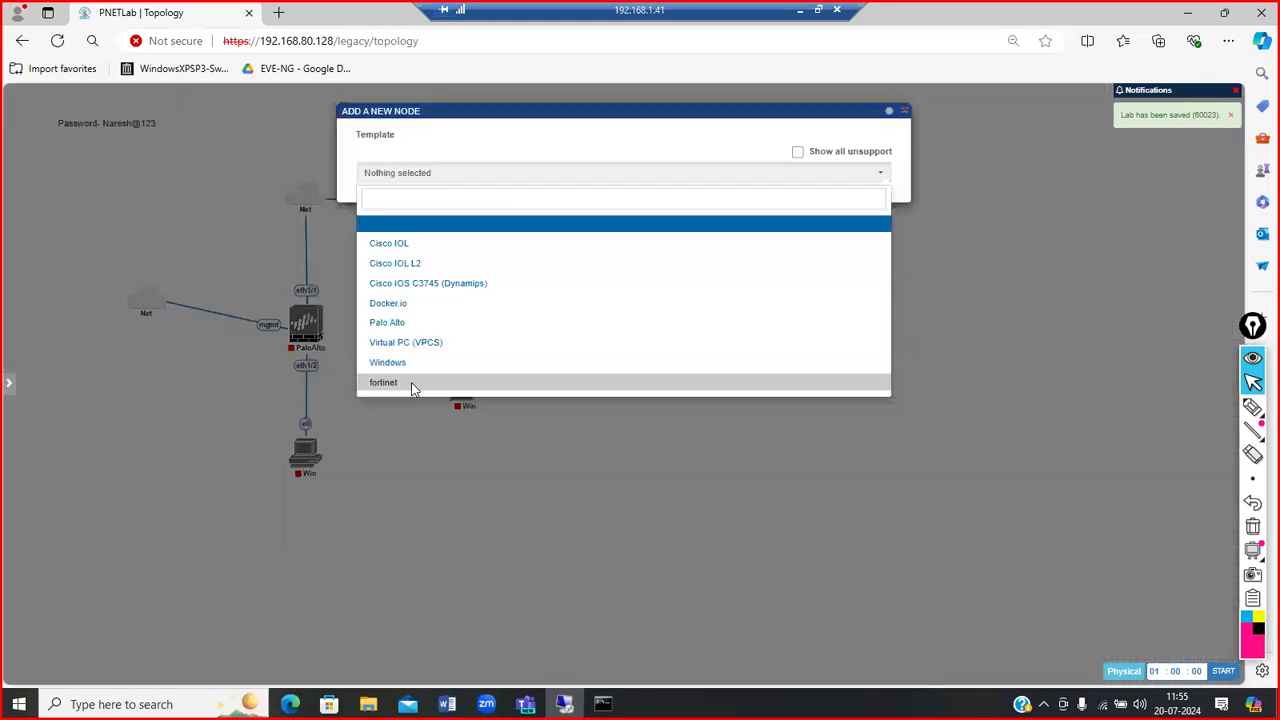
Step: Close the extra node form and add a Management(Cloud0) network to the canvas
{"action": "left_click", "coordinate": [411, 386]}
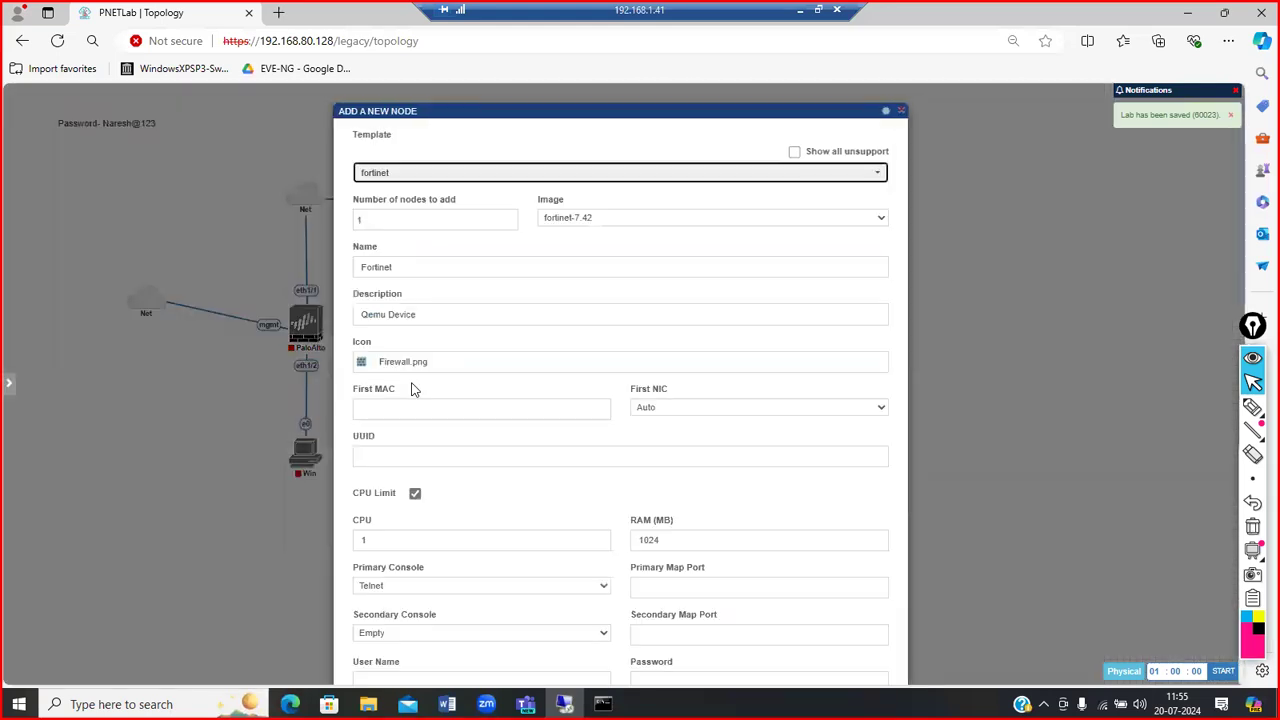
{"action": "left_click", "coordinate": [902, 110]}
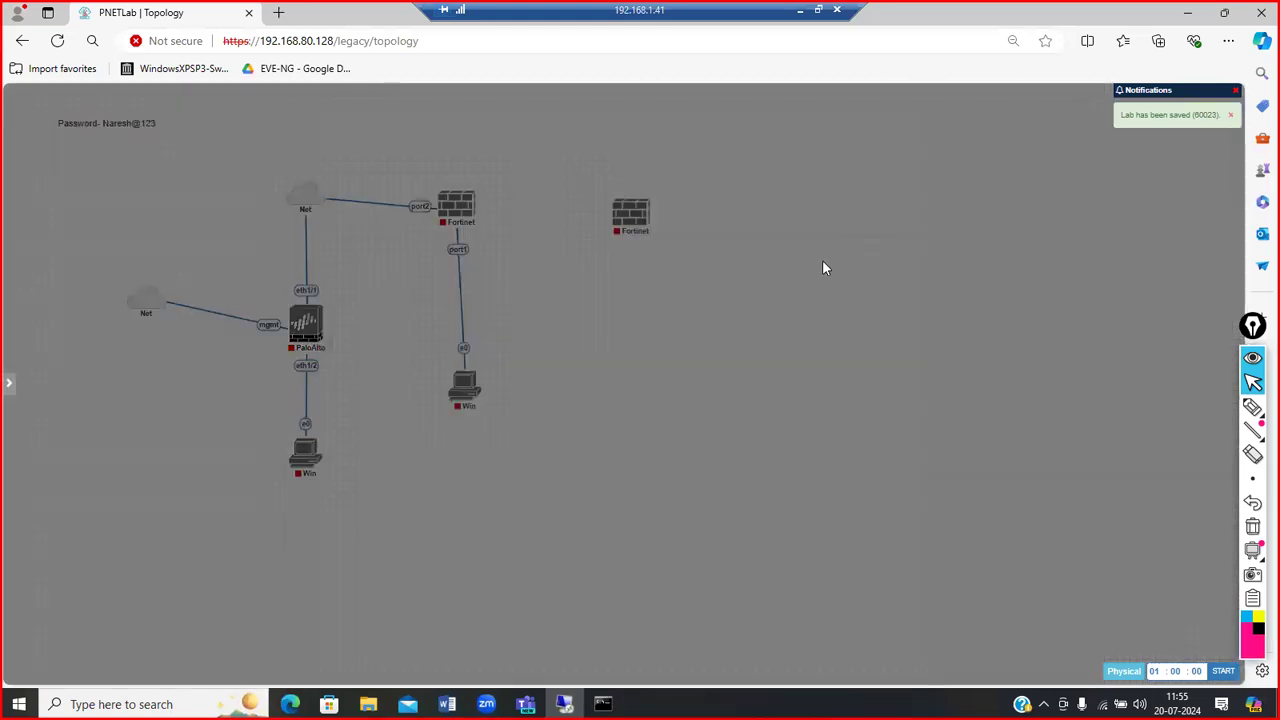
{"action": "right_click", "coordinate": [847, 290]}
{"action": "left_click", "coordinate": [858, 309]}
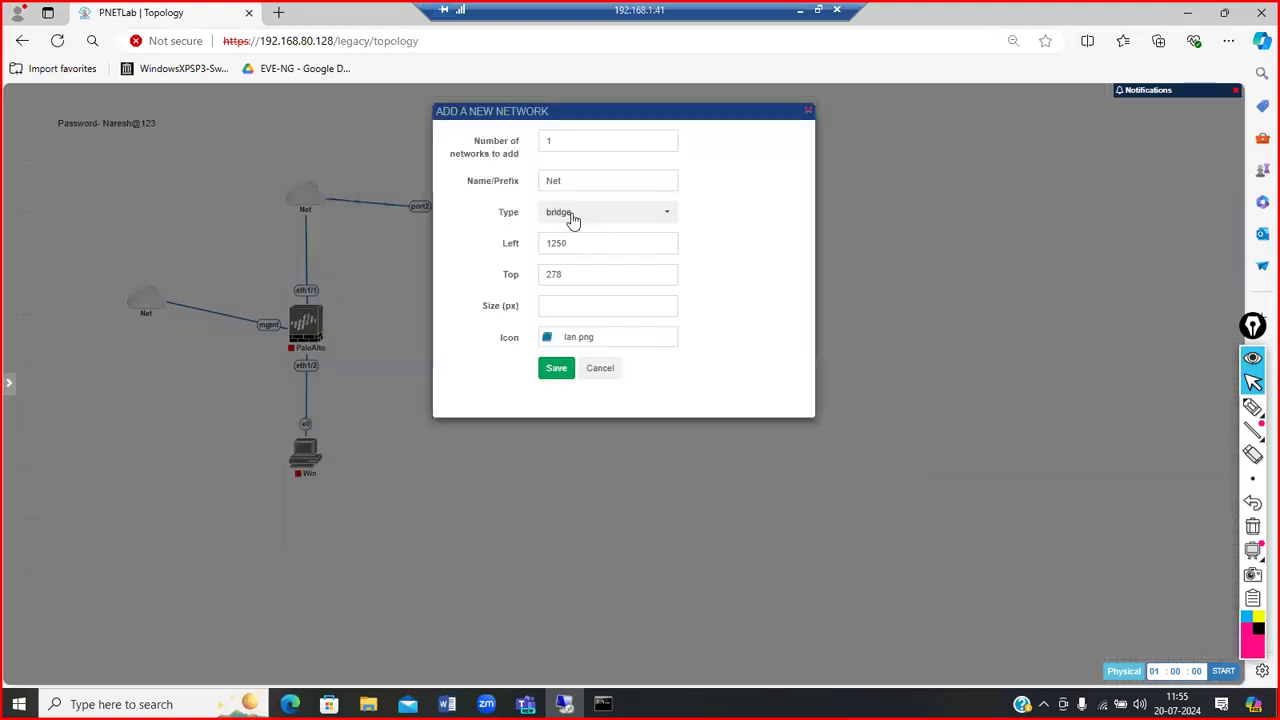
{"action": "left_click", "coordinate": [571, 215]}
{"action": "left_click", "coordinate": [595, 283]}
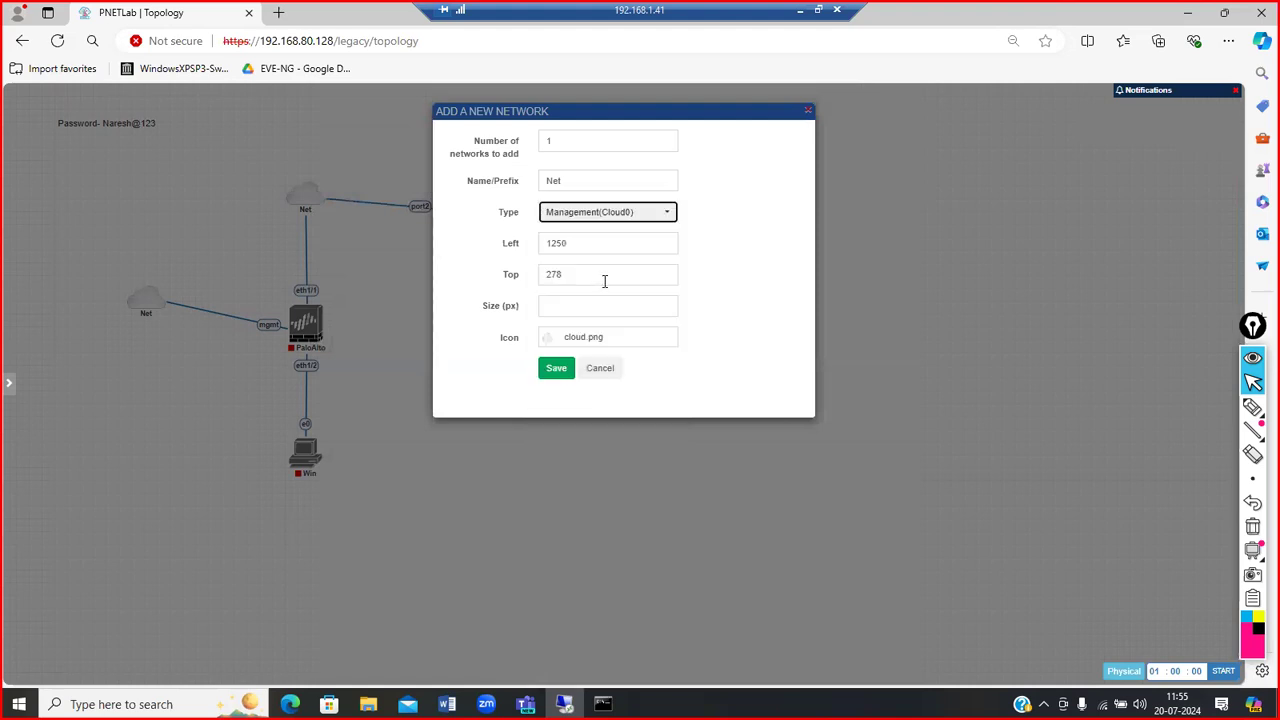
{"action": "left_click", "coordinate": [568, 373]}
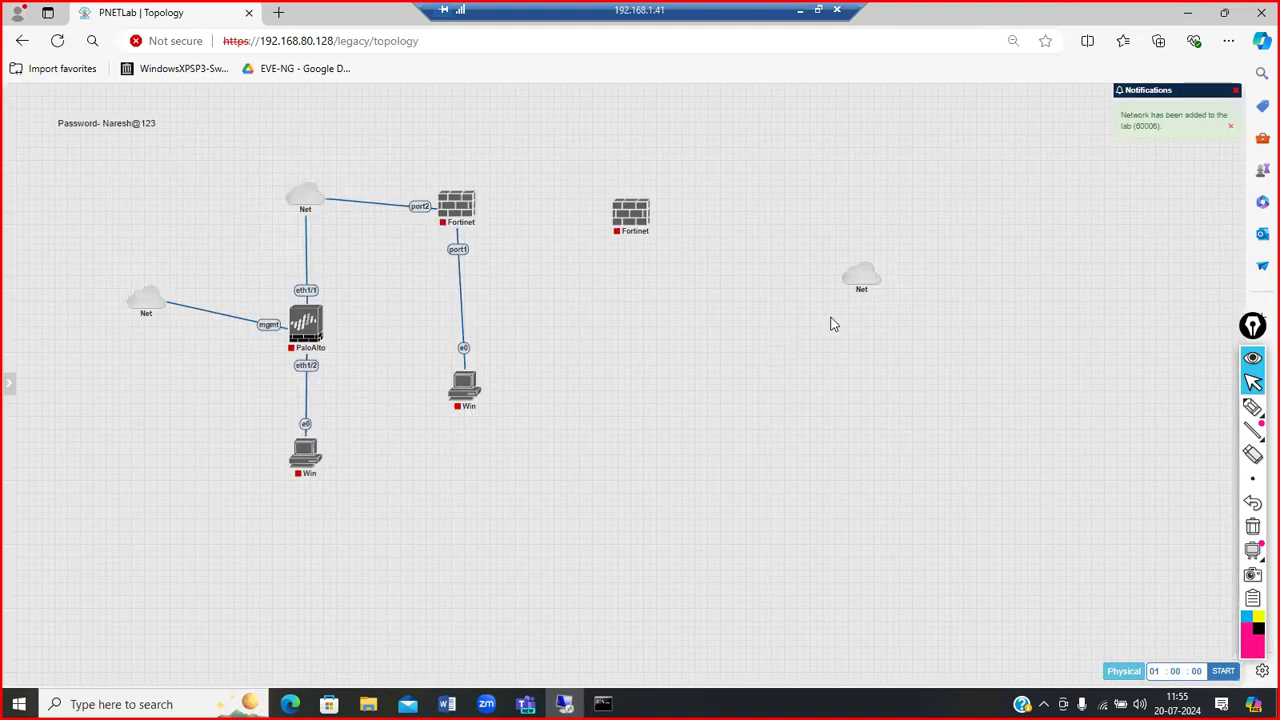
Step: Link the Net cloud to the new Fortinet's port1, start the node and open its console
{"action": "left_click_drag", "start_coordinate": [876, 279], "coordinate": [648, 228]}
{"action": "left_click", "coordinate": [651, 358]}
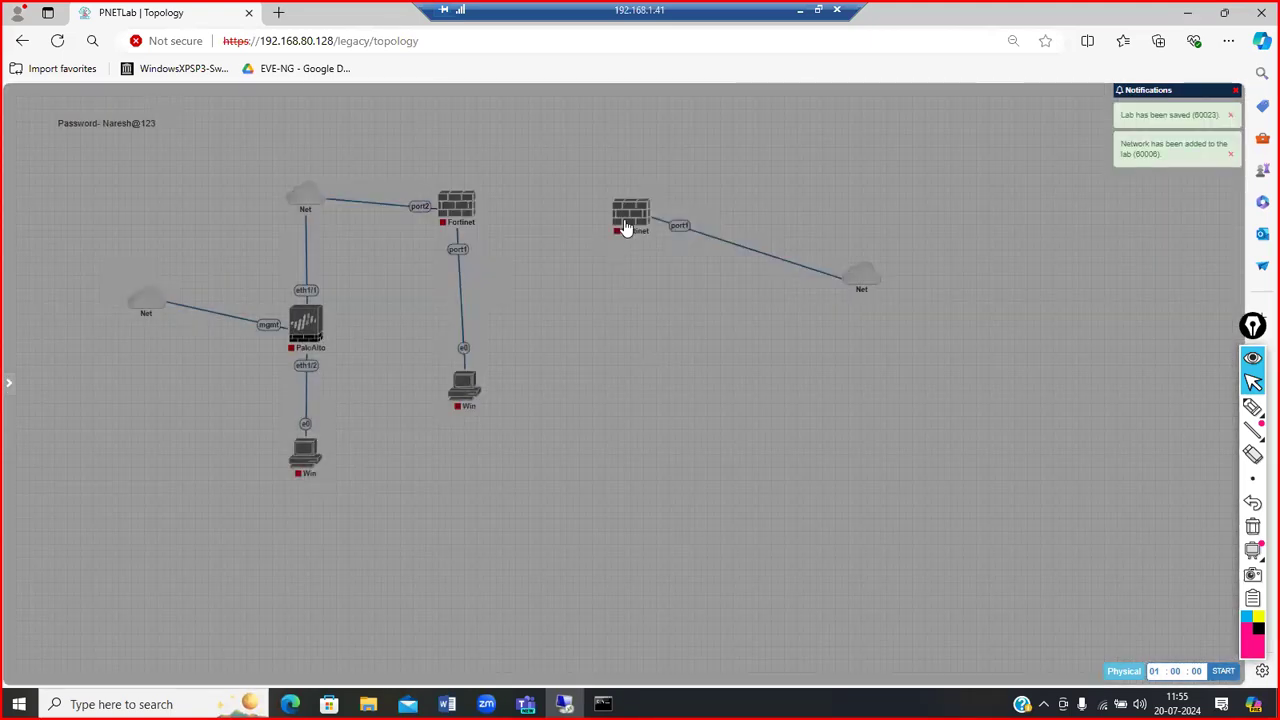
{"action": "right_click", "coordinate": [626, 228]}
{"action": "left_click", "coordinate": [655, 248]}
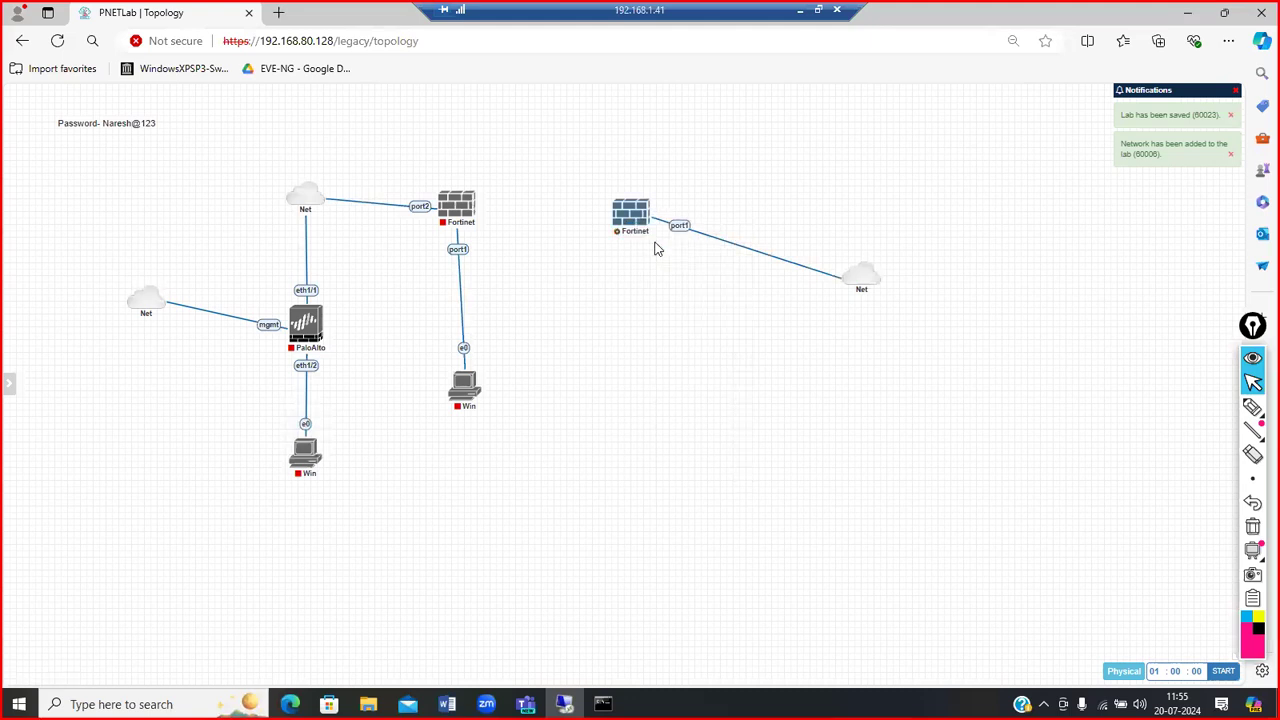
{"action": "mouse_move", "coordinate": [628, 224]}
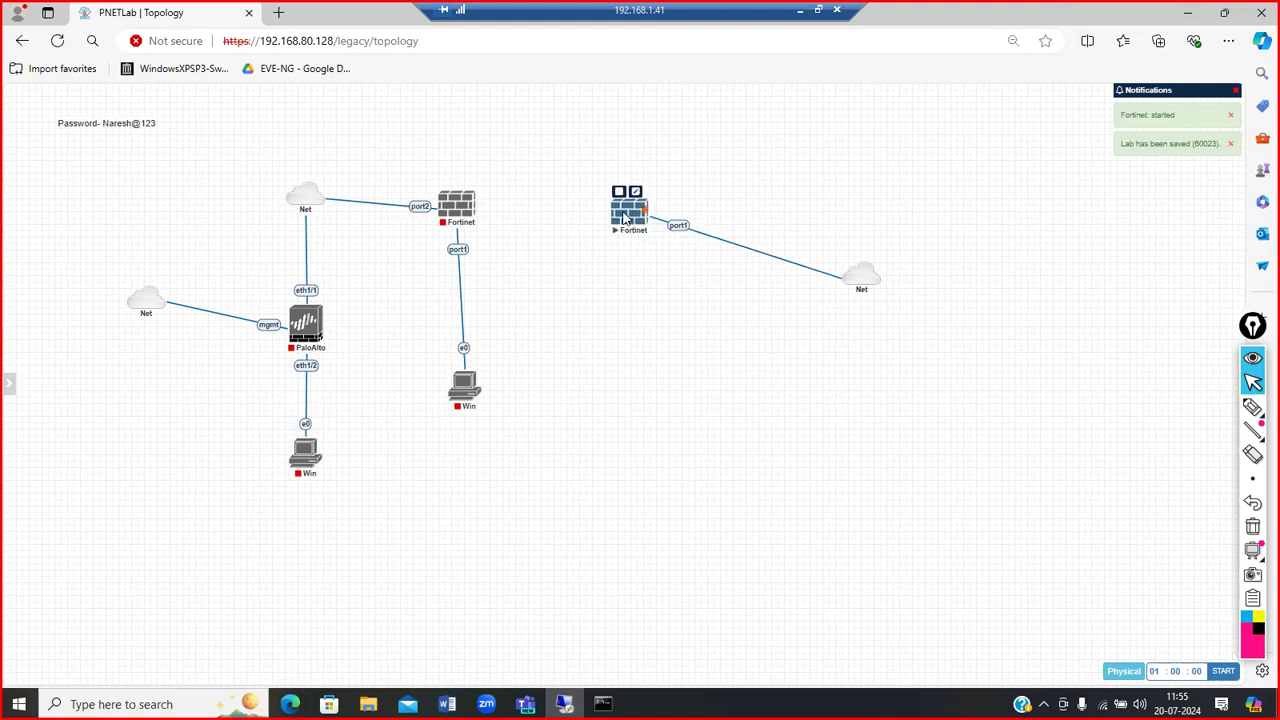
{"action": "left_click", "coordinate": [624, 218]}
Step: Allow the console client to launch and center the Fortinet PuTTY window on screen
{"action": "left_click", "coordinate": [721, 156]}
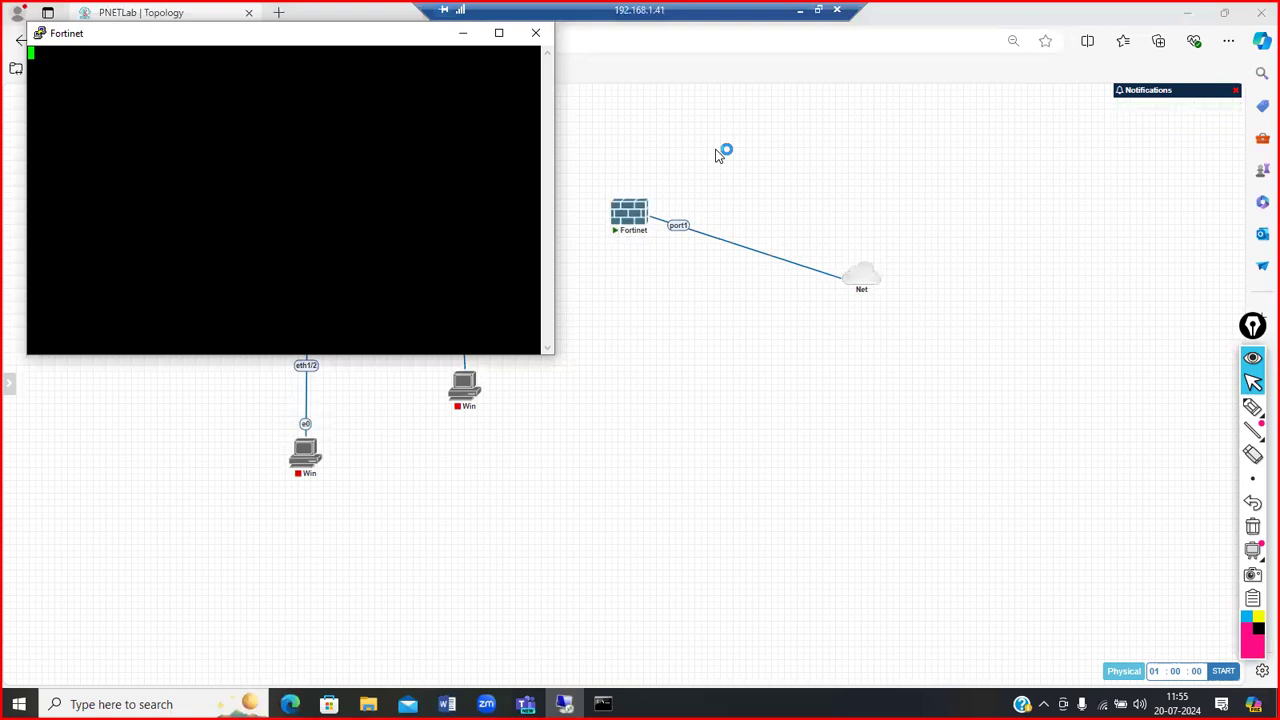
{"action": "left_click_drag", "start_coordinate": [313, 44], "coordinate": [743, 203]}
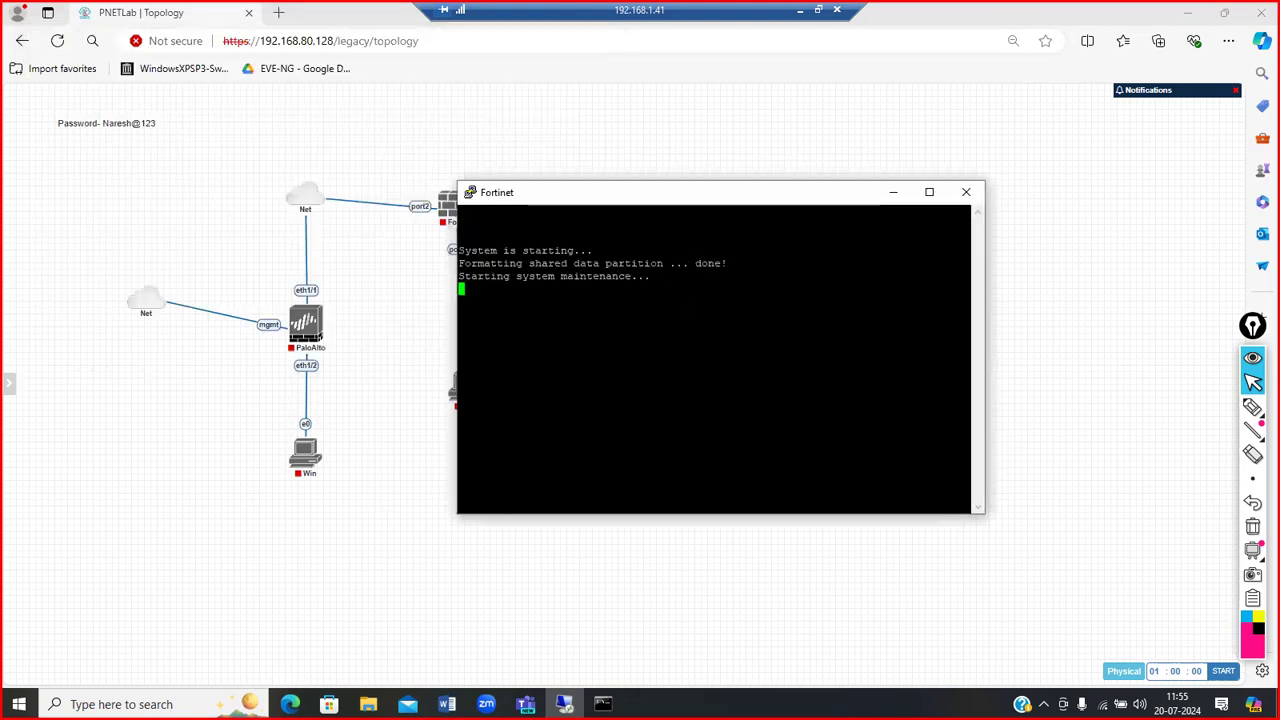
Step: Open PuTTY's Change Settings and look at session logging without choosing a log file
{"action": "right_click", "coordinate": [637, 190]}
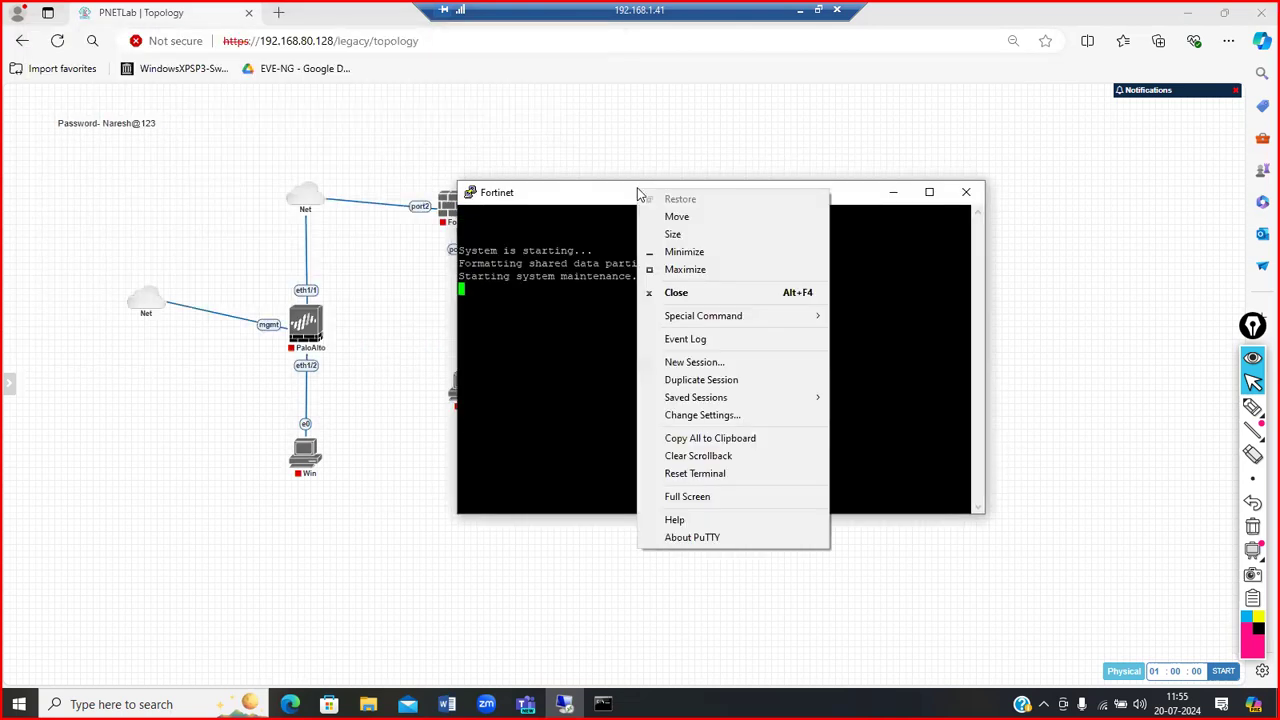
{"action": "left_click", "coordinate": [703, 418]}
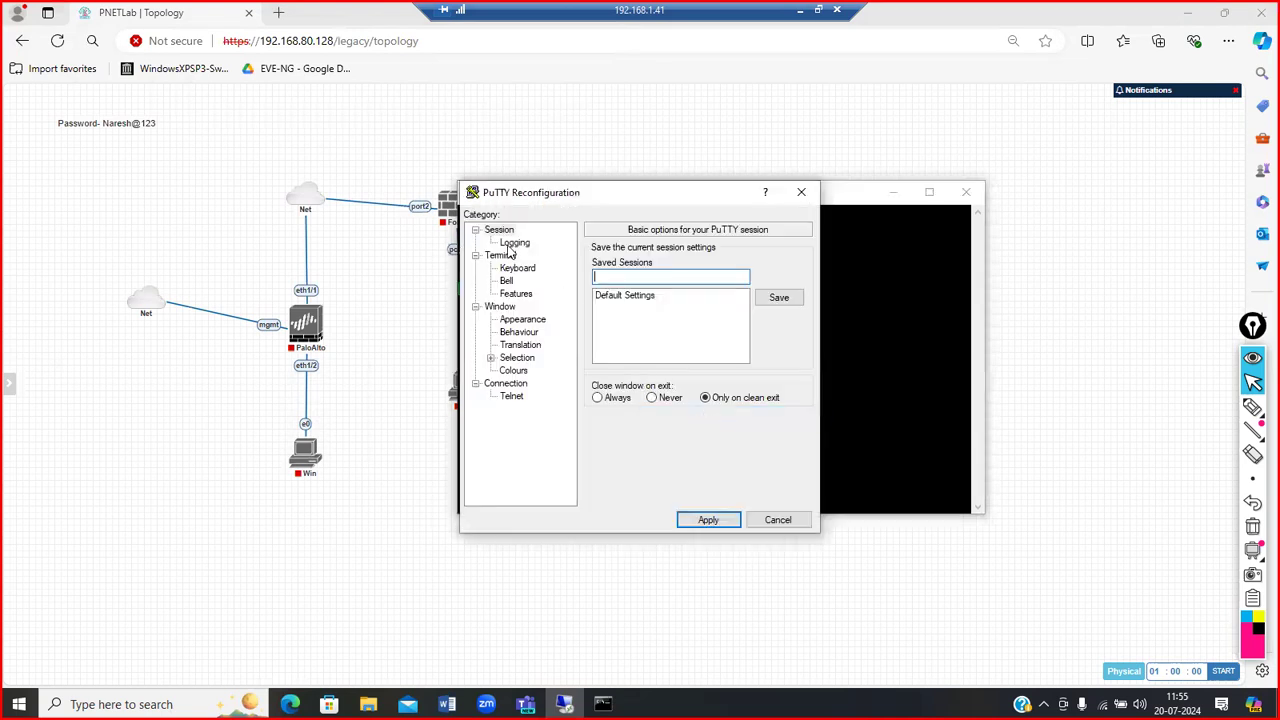
{"action": "left_click", "coordinate": [514, 243]}
{"action": "left_click", "coordinate": [778, 306]}
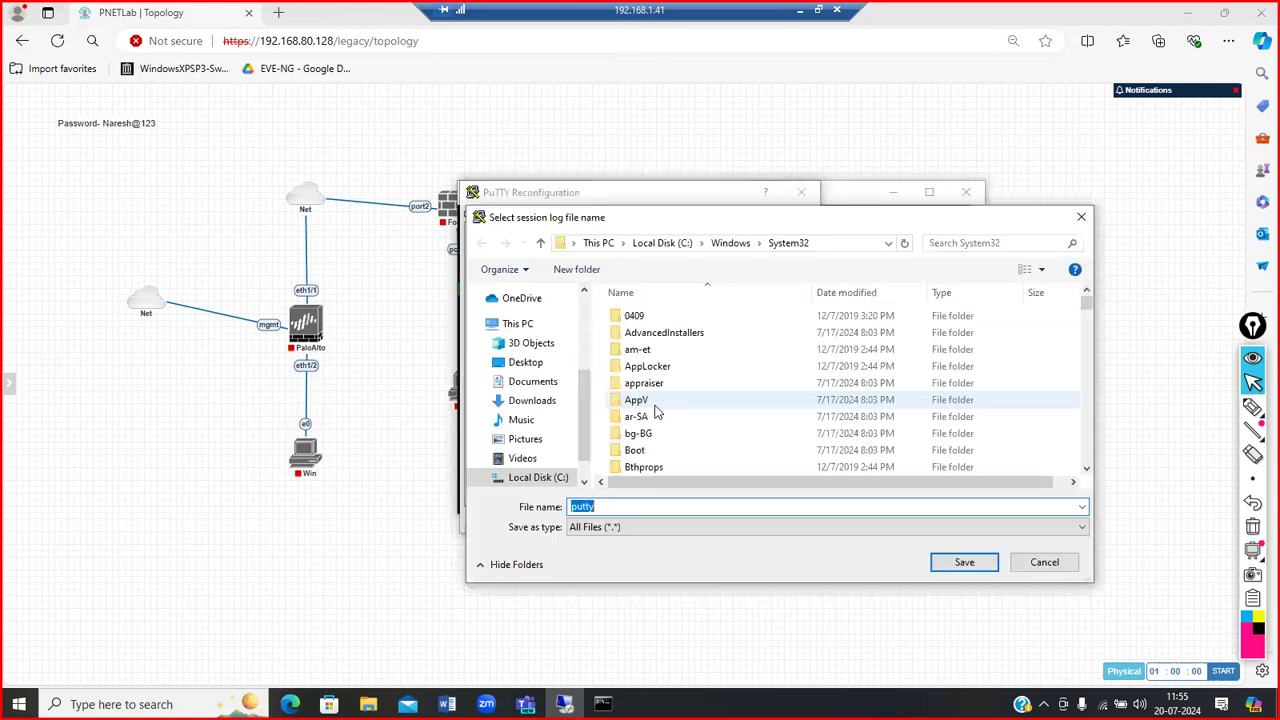
{"action": "left_click", "coordinate": [1044, 562]}
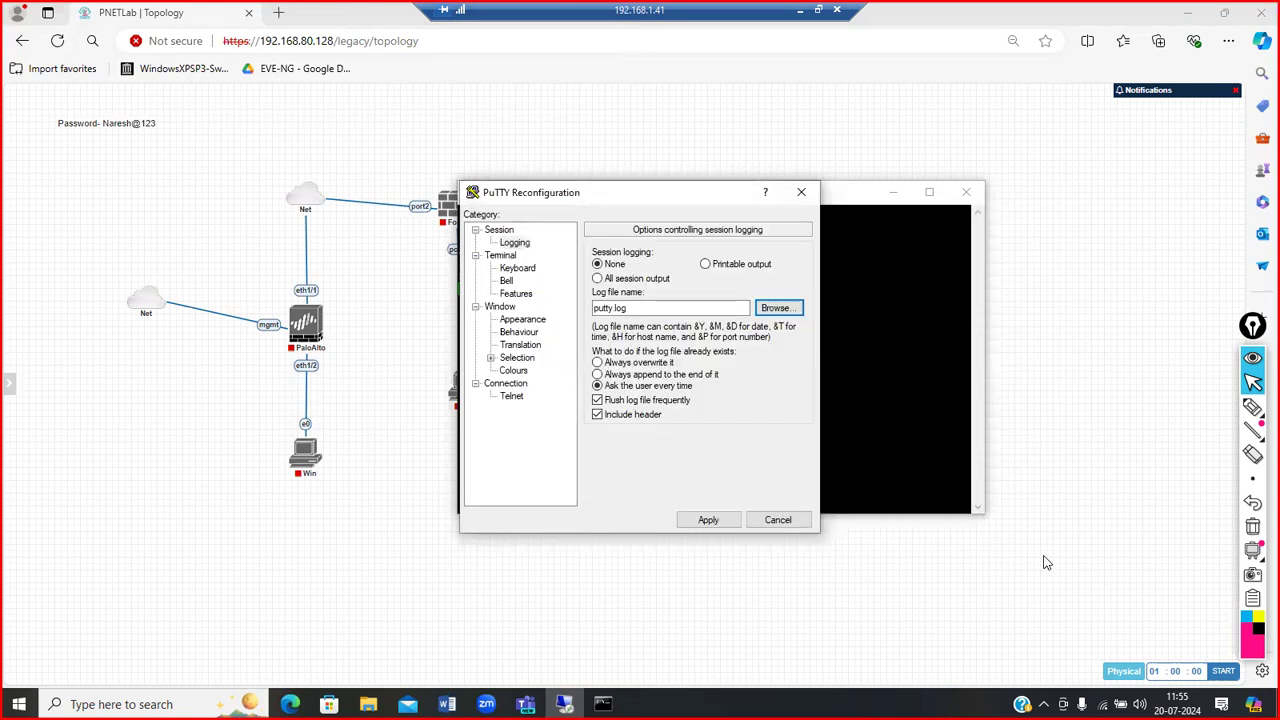
Step: Set the terminal font to Courier New 12-point and apply it to the console
{"action": "left_click", "coordinate": [522, 319]}
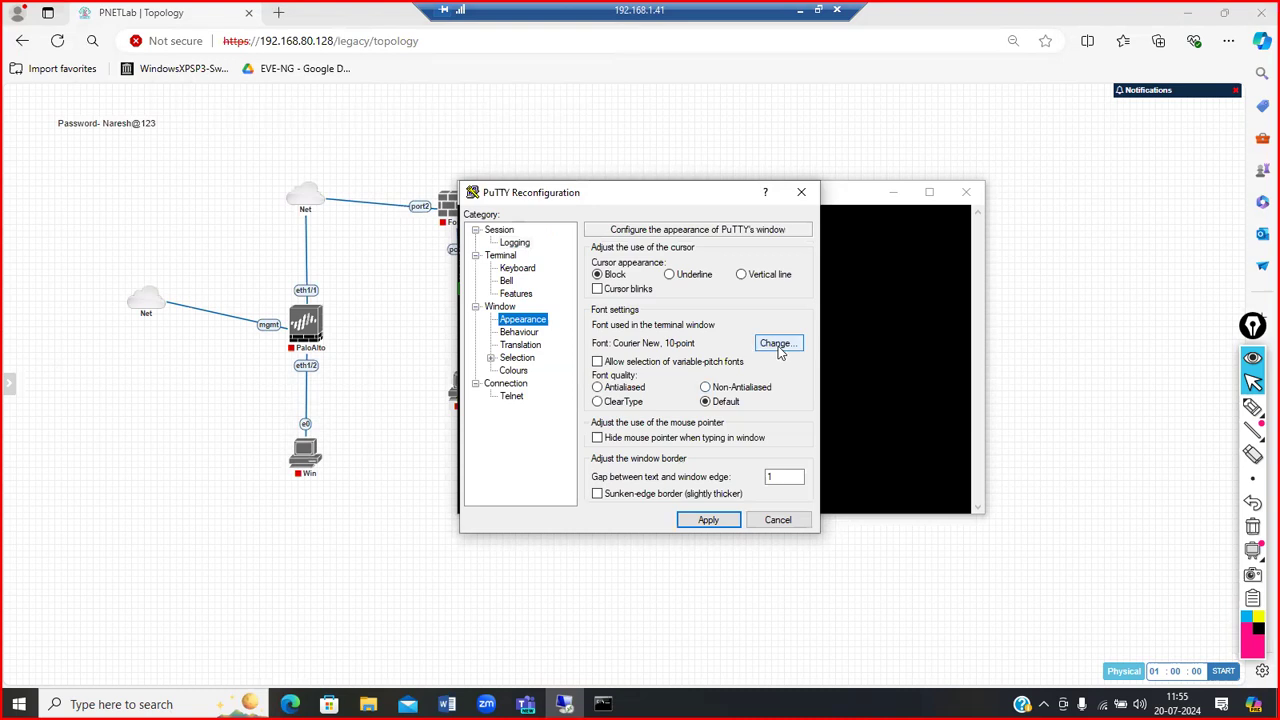
{"action": "left_click", "coordinate": [778, 345]}
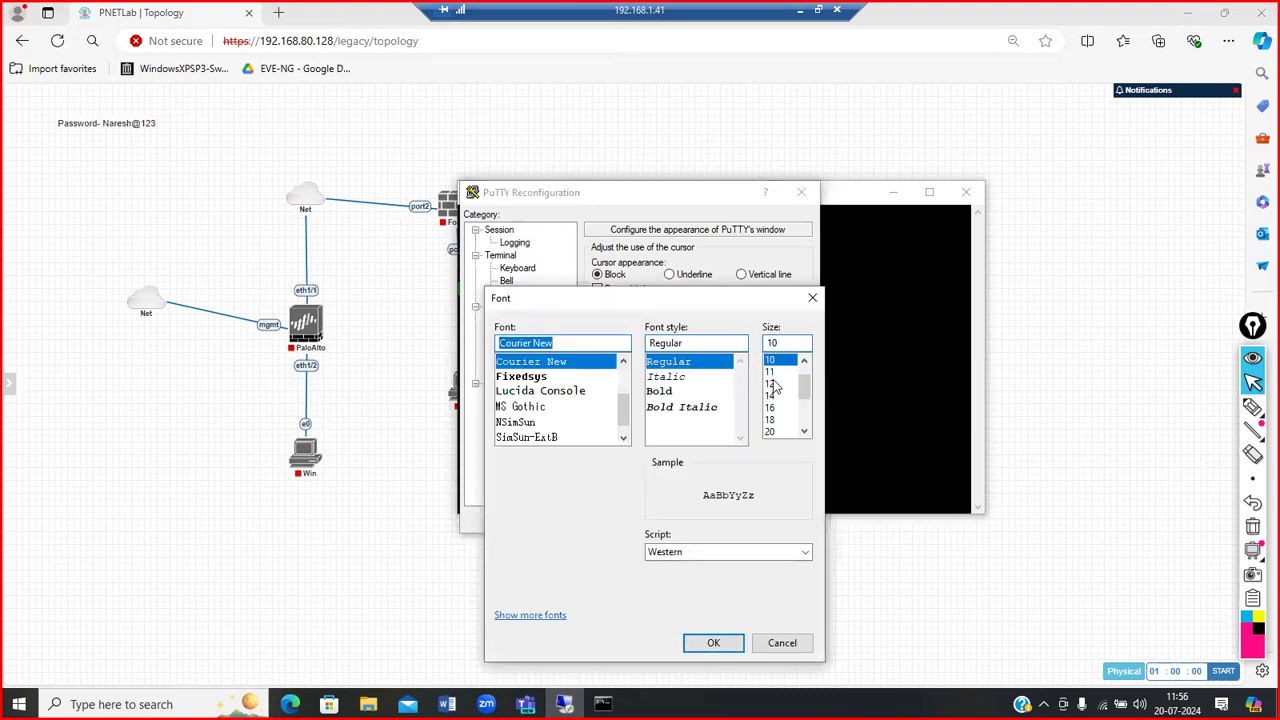
{"action": "left_click", "coordinate": [771, 384]}
{"action": "left_click", "coordinate": [698, 645]}
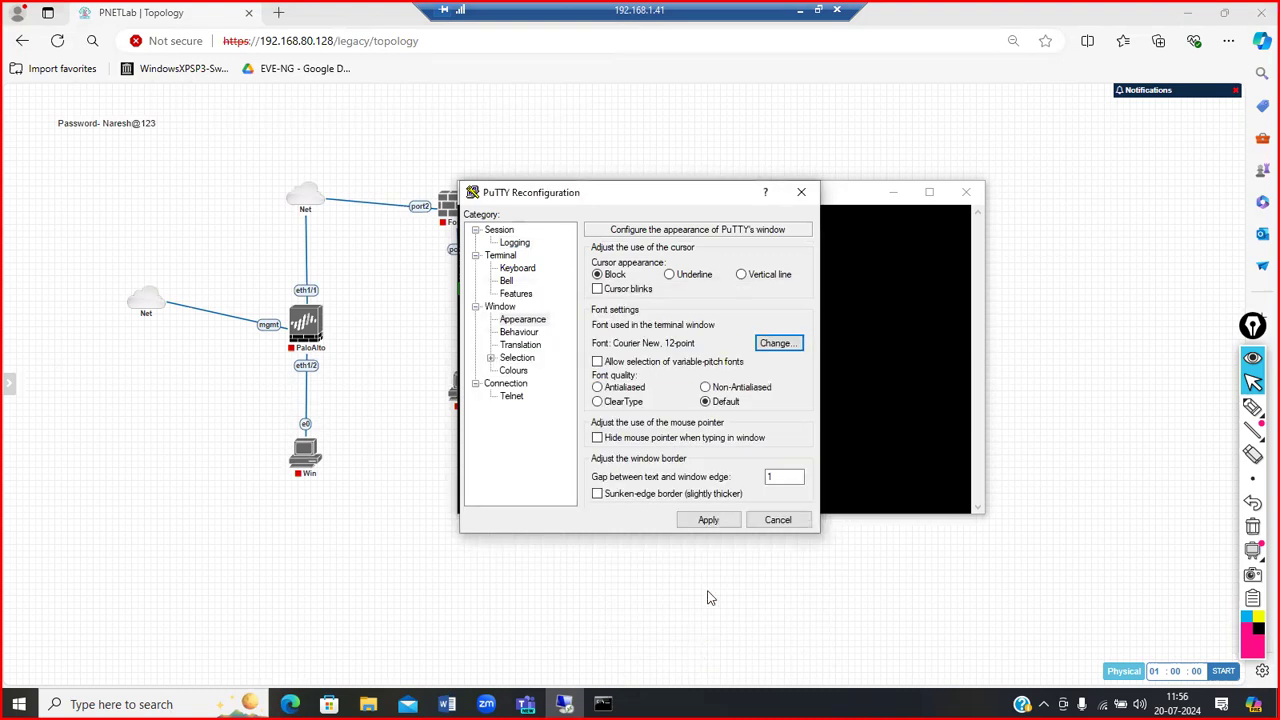
{"action": "left_click", "coordinate": [708, 522]}
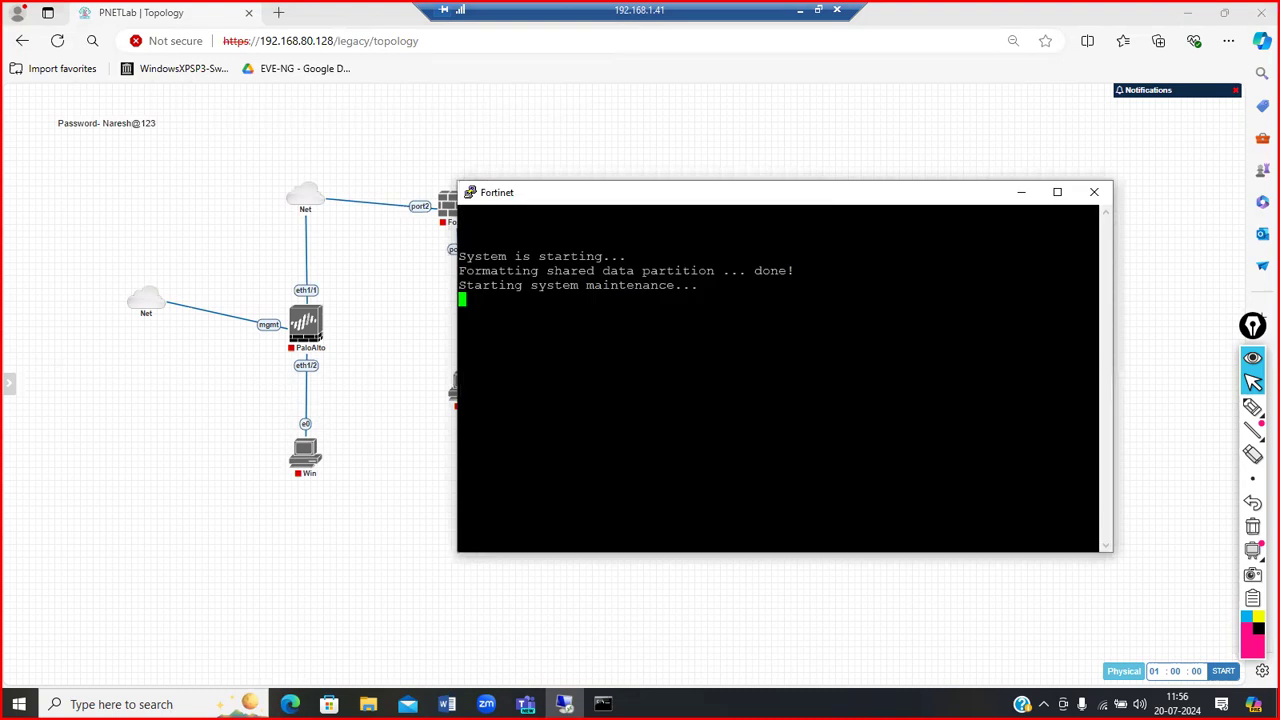
Step: Reposition the console and highlight the serial number in the boot output
{"action": "left_click_drag", "start_coordinate": [628, 200], "coordinate": [599, 186]}
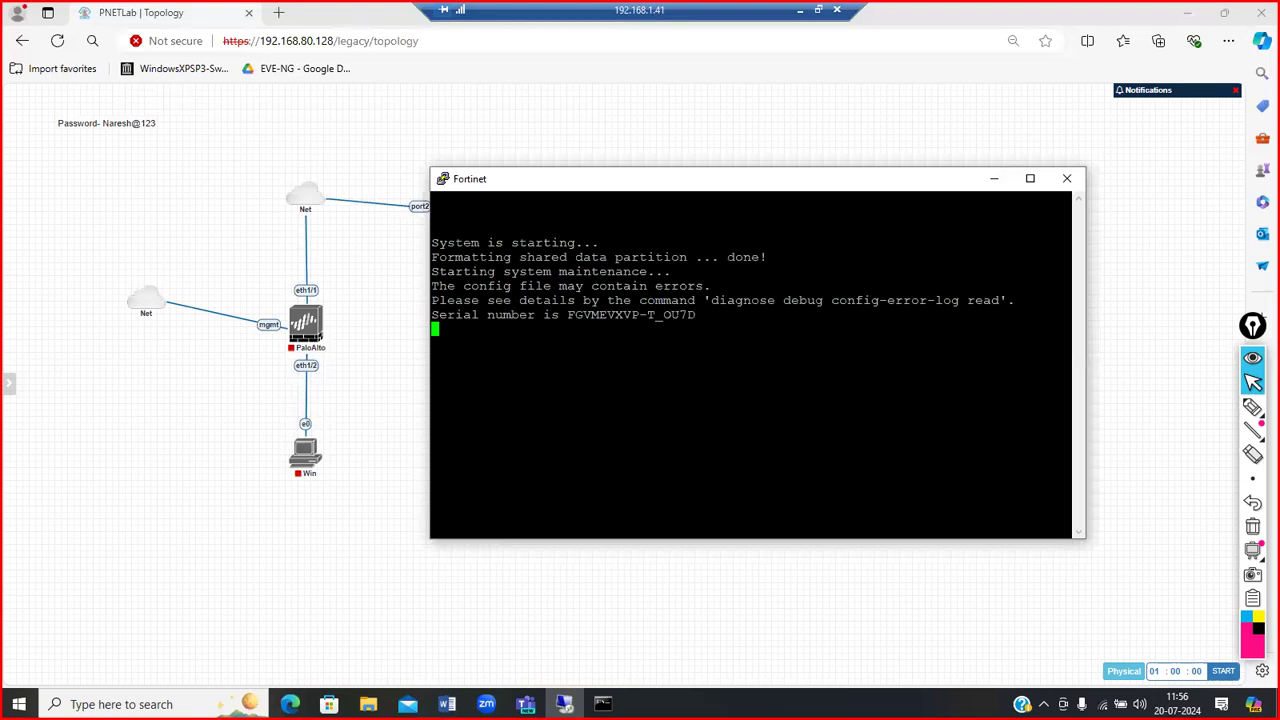
{"action": "left_click_drag", "start_coordinate": [1060, 314], "coordinate": [578, 314]}
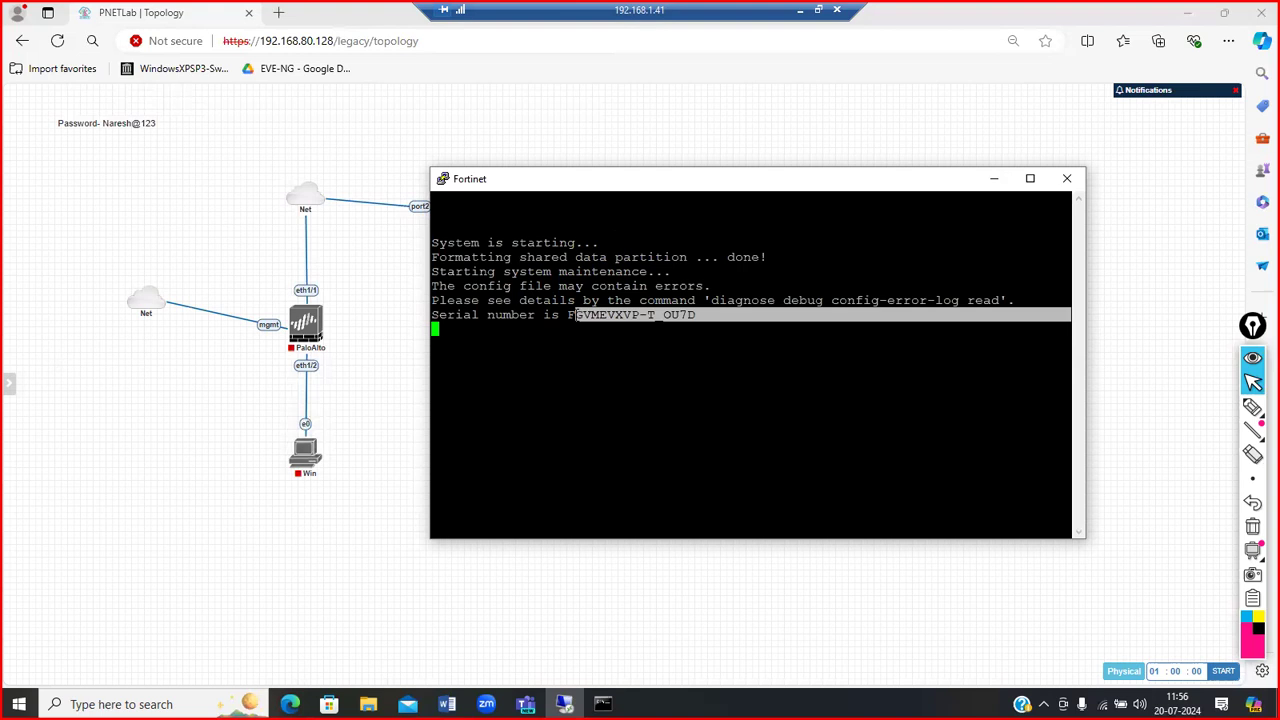
{"action": "left_click", "coordinate": [577, 315]}
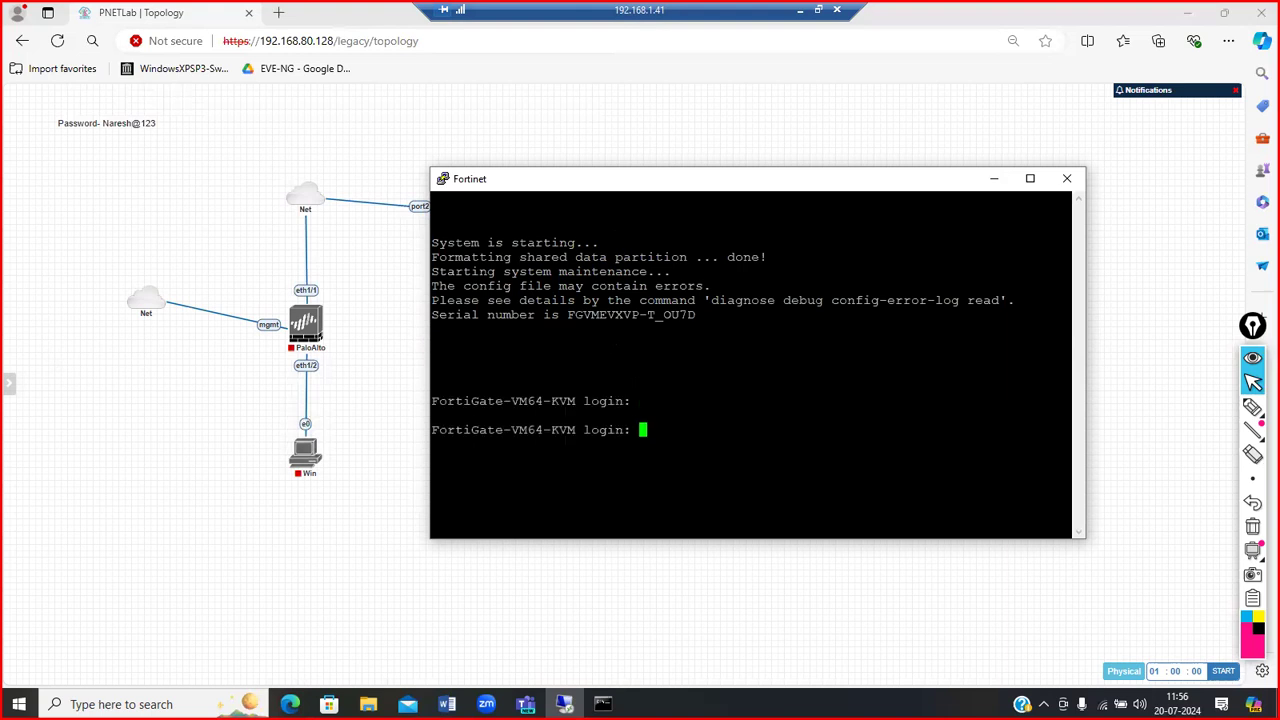
Step: Log in as admin with the blank default password, then set and confirm a new password
{"action": "type", "text": "admin"}
{"action": "key", "text": "Return"}
{"action": "key", "text": "Return"}
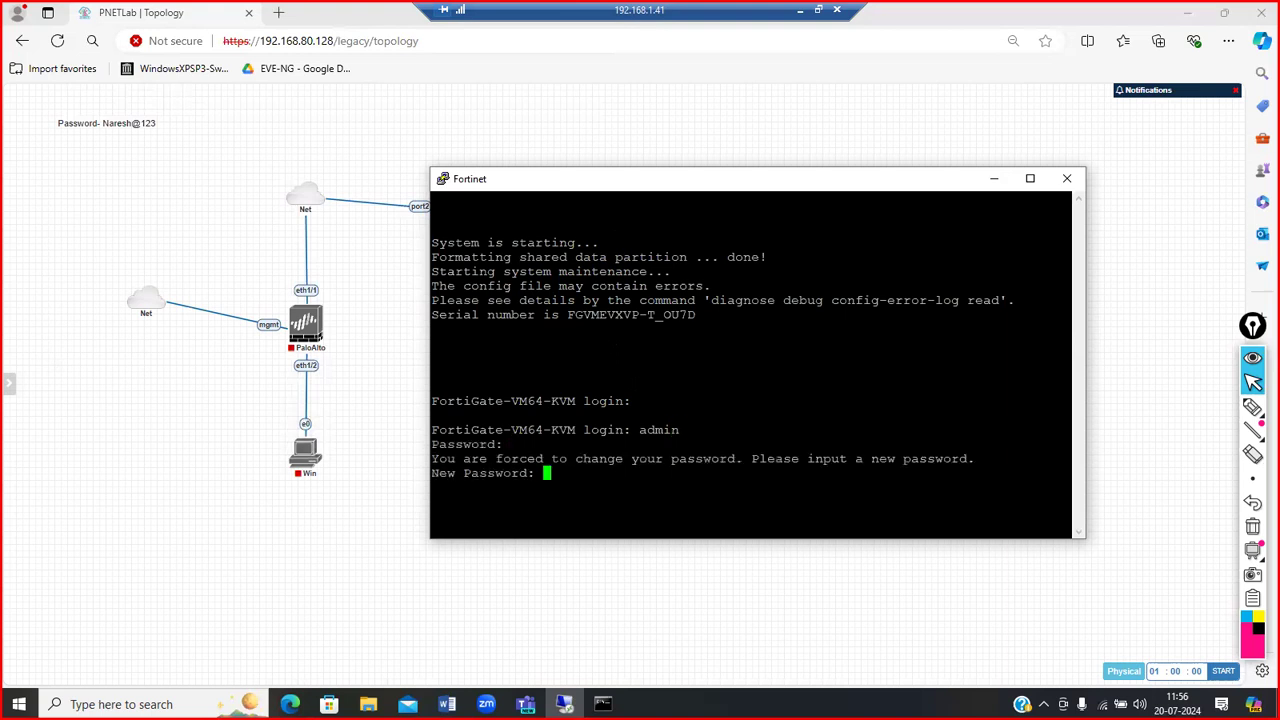
{"action": "left_click_drag", "start_coordinate": [511, 430], "coordinate": [452, 429]}
{"action": "left_click", "coordinate": [452, 430]}
{"action": "key", "text": "Return"}
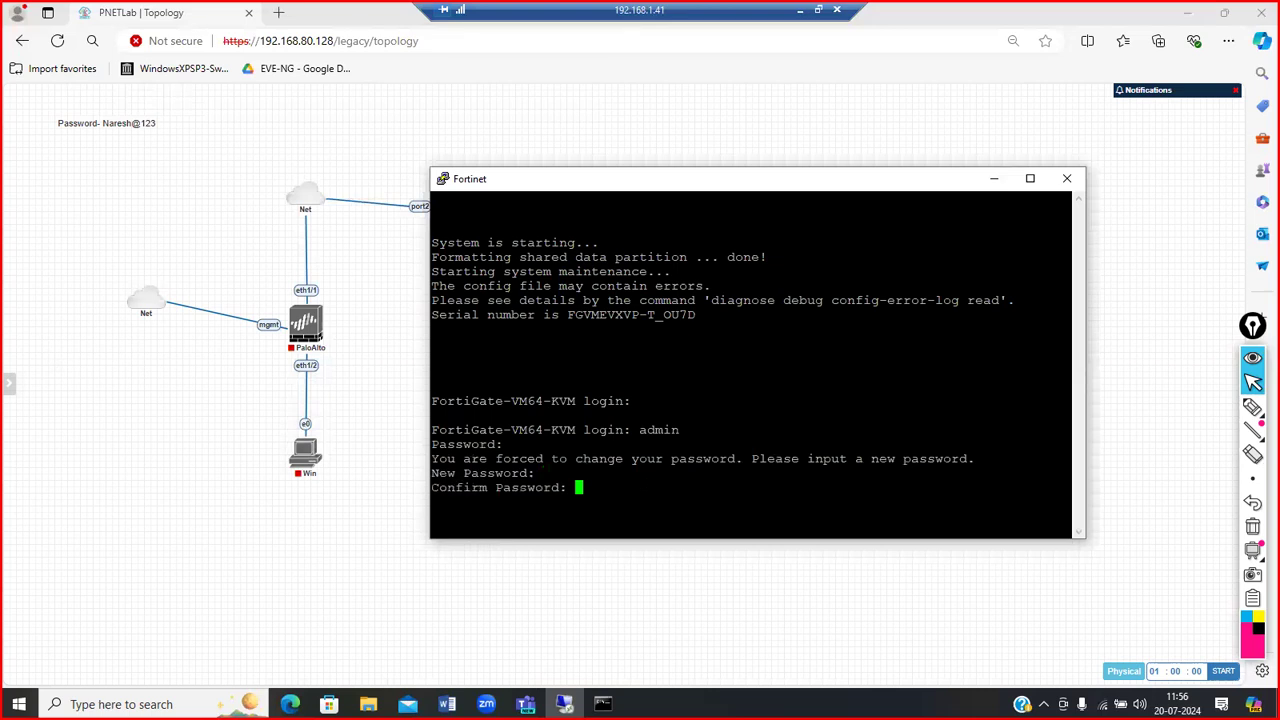
{"action": "key", "text": "Return"}
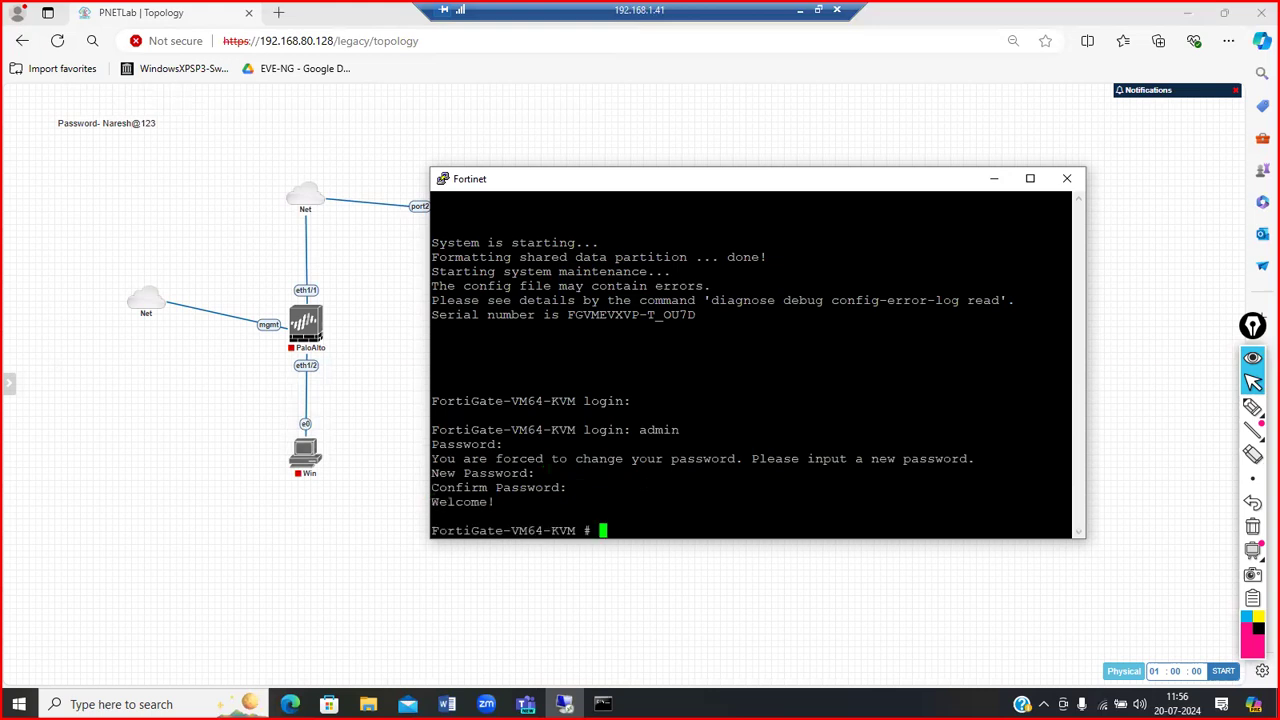
{"action": "key", "text": "Return"}
{"action": "key", "text": "Return"}
{"action": "key", "text": "Return"}
{"action": "key", "text": "Return"}
{"action": "key", "text": "Return"}
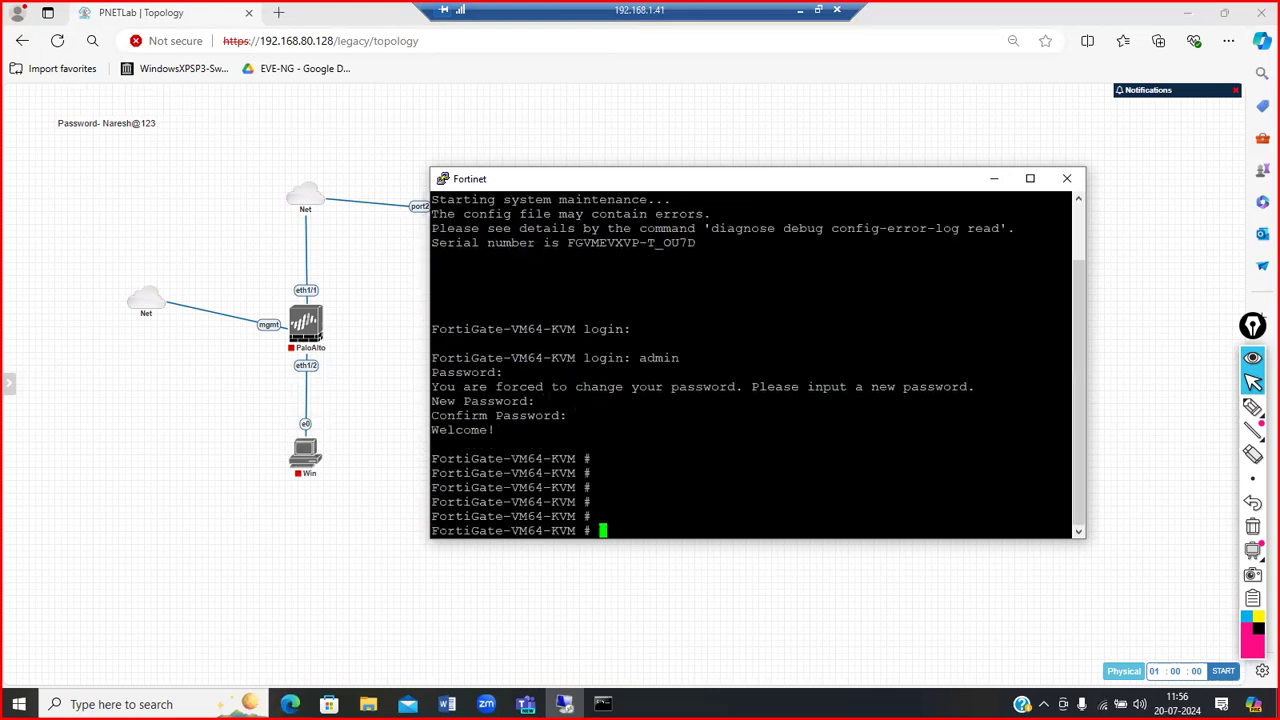
Step: Move the console further left and start typing a show int command, then erase it
{"action": "left_click_drag", "start_coordinate": [727, 185], "coordinate": [632, 275]}
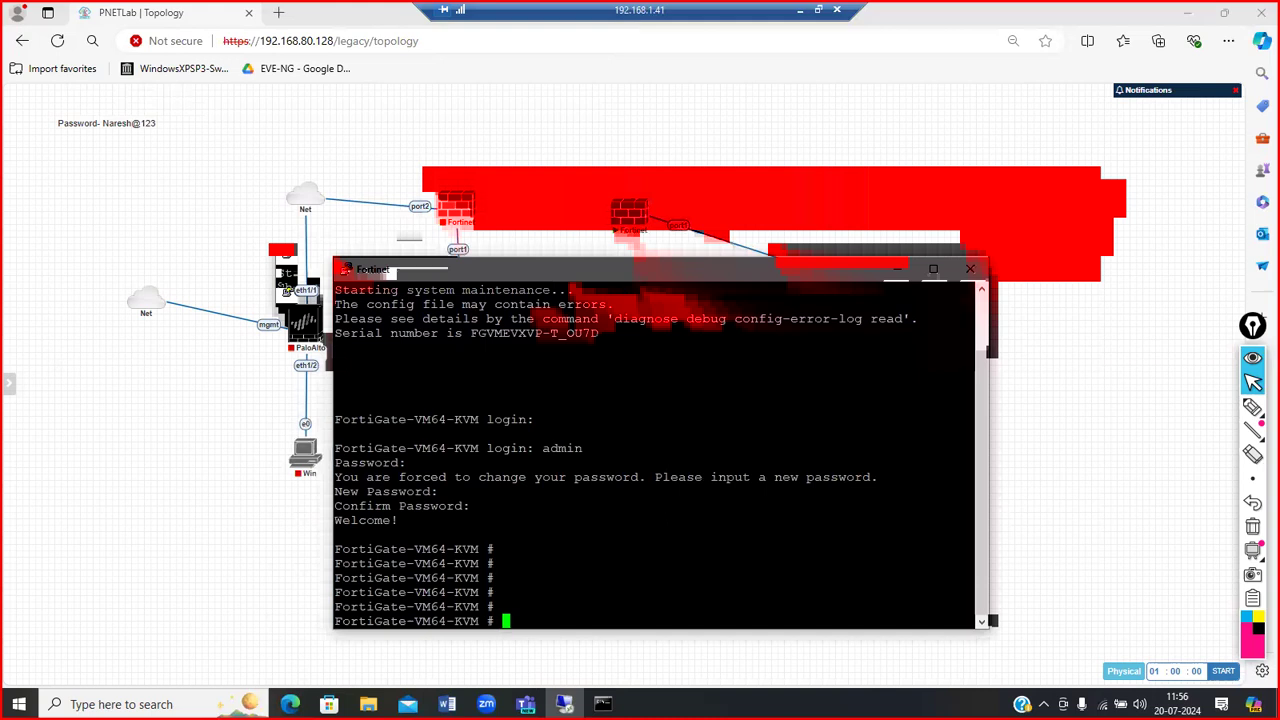
{"action": "type", "text": "get system sta"}
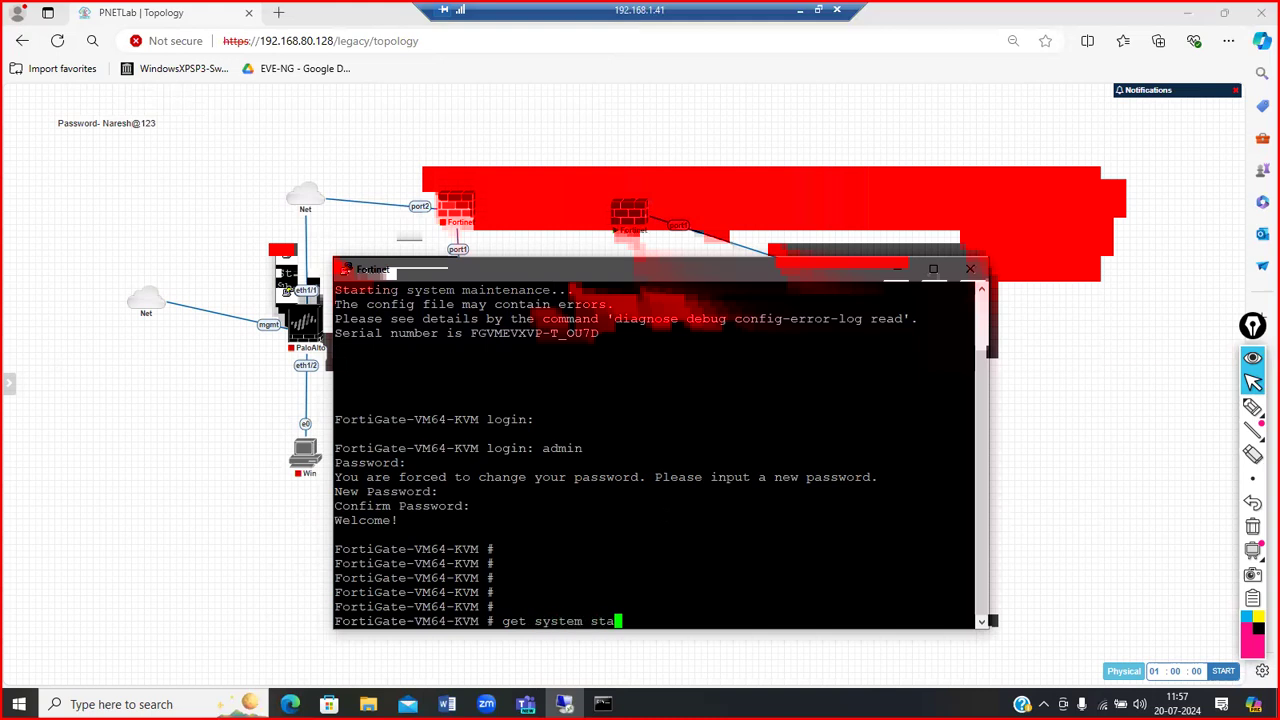
Step: Run 'get system status' and page through its full output in a maximized console
{"action": "key", "text": "Tab"}
{"action": "key", "text": "Tab"}
{"action": "key", "text": "Tab"}
{"action": "key", "text": "Return"}
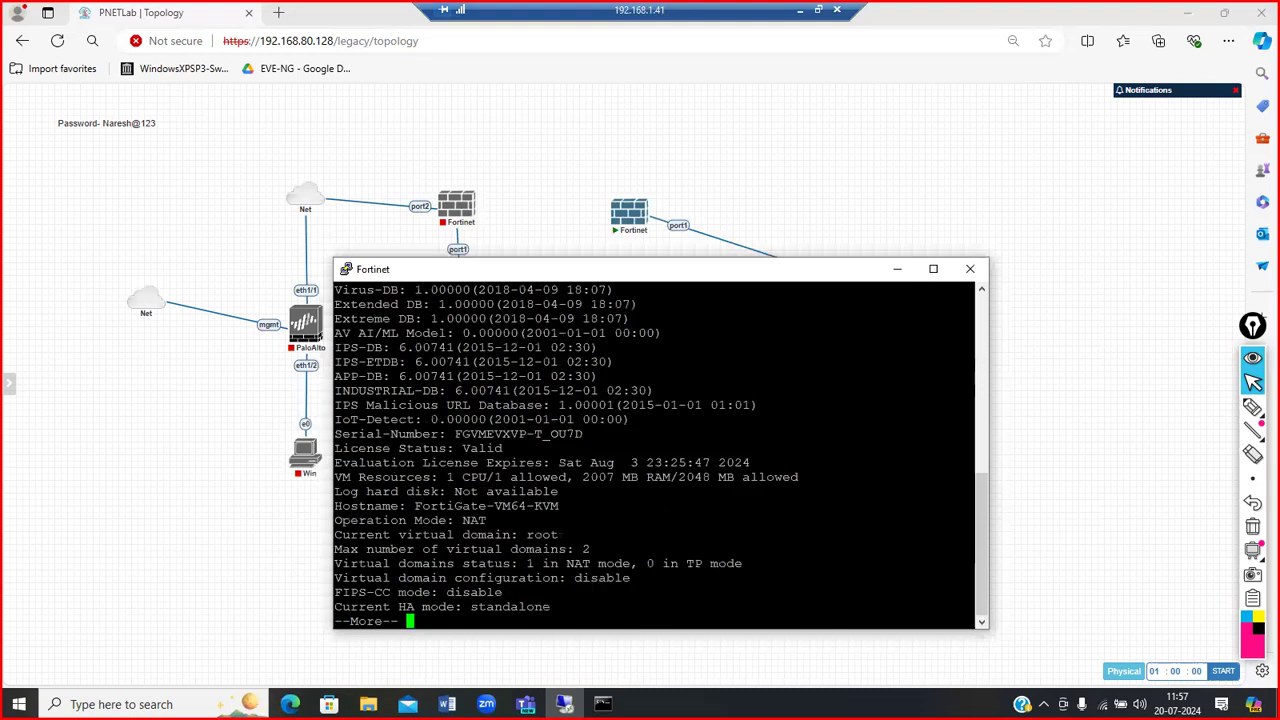
{"action": "left_click", "coordinate": [933, 269]}
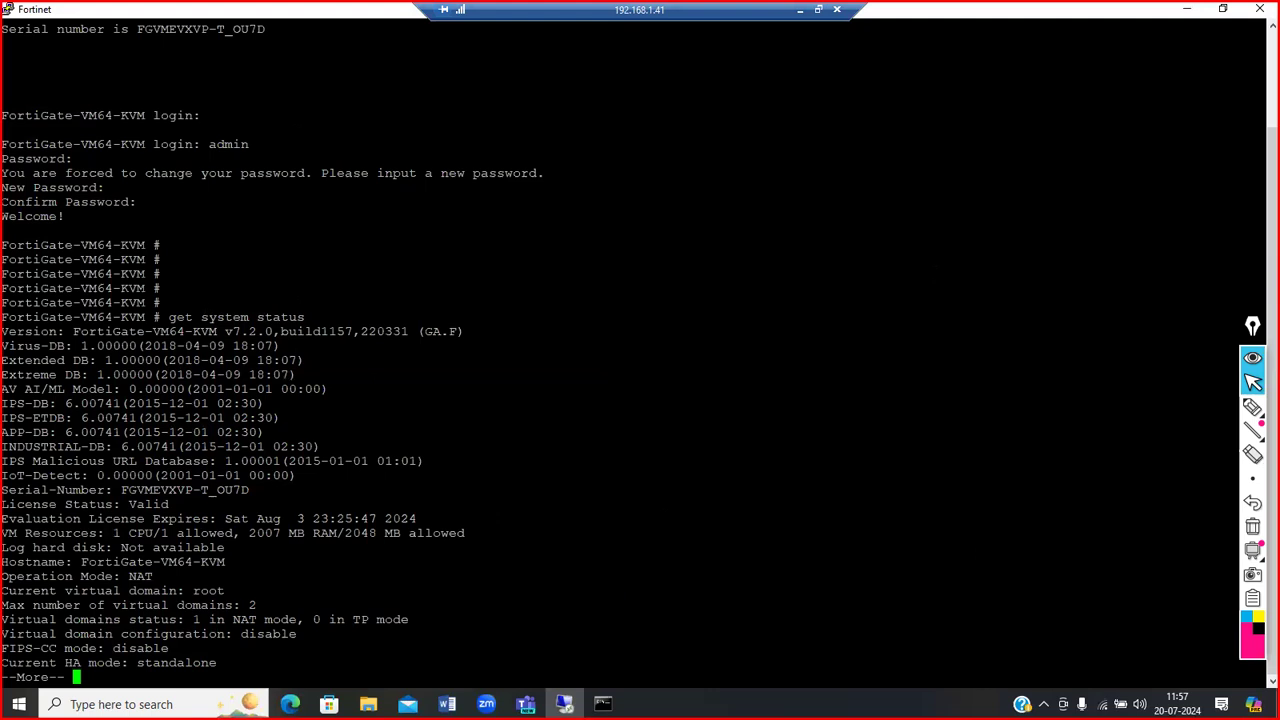
{"action": "key", "text": "Return"}
{"action": "key", "text": "Return"}
{"action": "key", "text": "Return"}
{"action": "key", "text": "Return"}
{"action": "key", "text": "Return"}
{"action": "key", "text": "Return"}
{"action": "key", "text": "Return"}
{"action": "key", "text": "Return"}
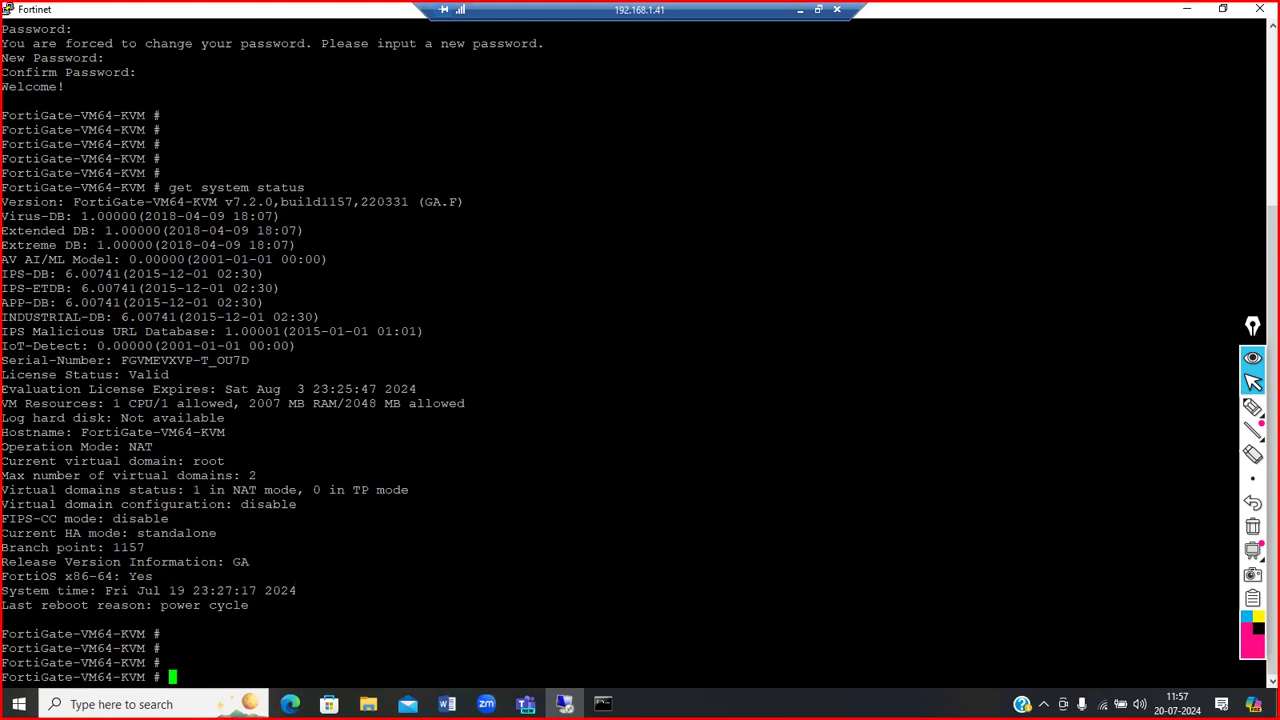
{"action": "left_click_drag", "start_coordinate": [75, 202], "coordinate": [88, 202]}
{"action": "left_click_drag", "start_coordinate": [1262, 187], "coordinate": [200, 187]}
{"action": "left_click_drag", "start_coordinate": [73, 202], "coordinate": [271, 202]}
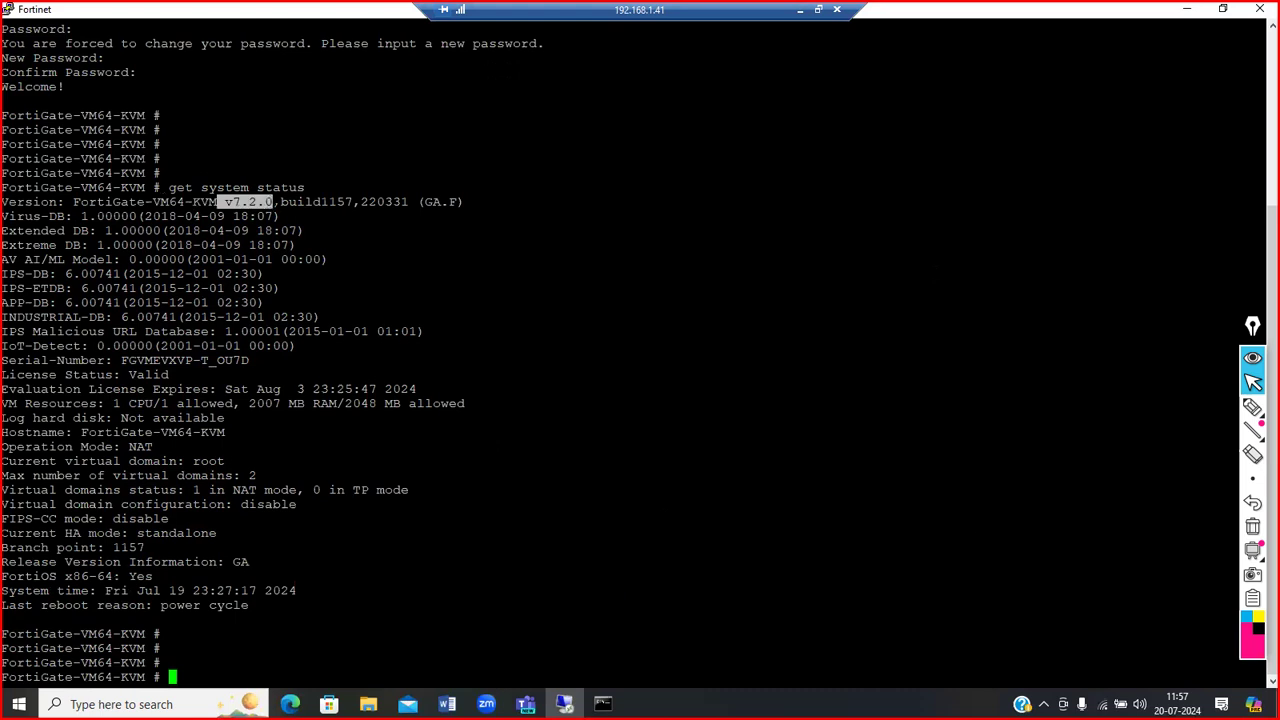
{"action": "left_click_drag", "start_coordinate": [354, 202], "coordinate": [298, 202]}
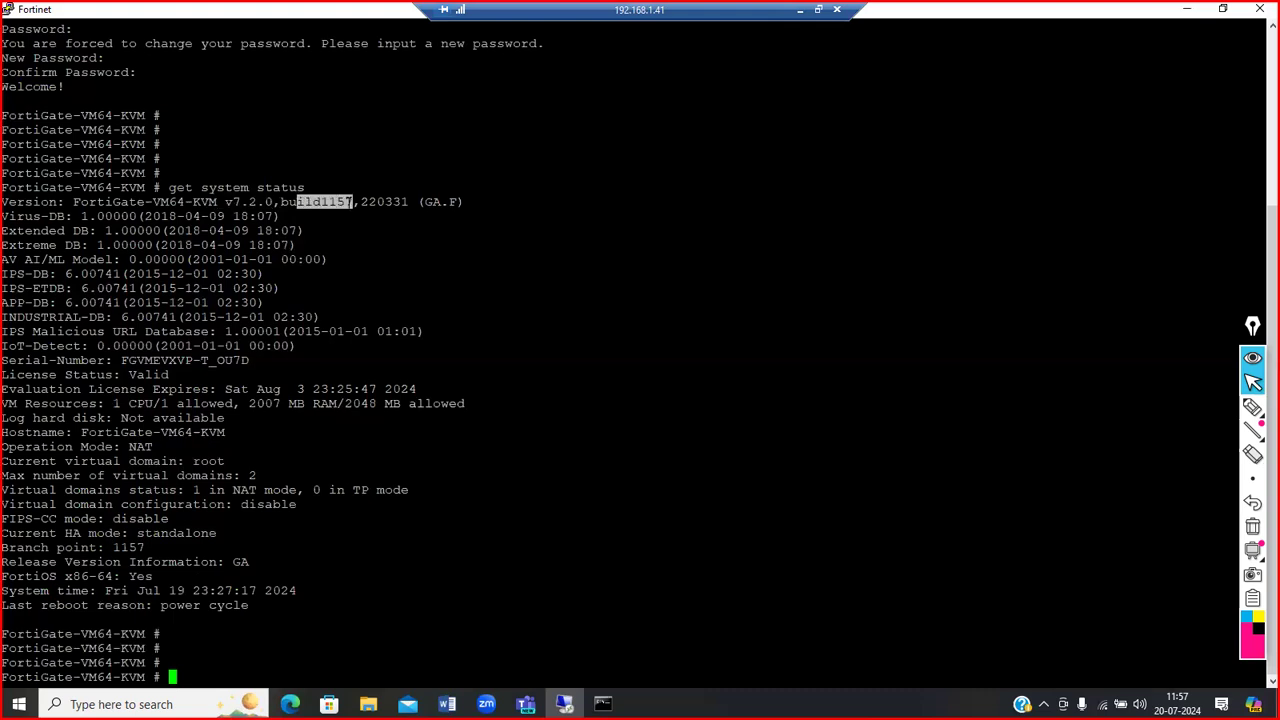
{"action": "left_click_drag", "start_coordinate": [417, 202], "coordinate": [462, 202]}
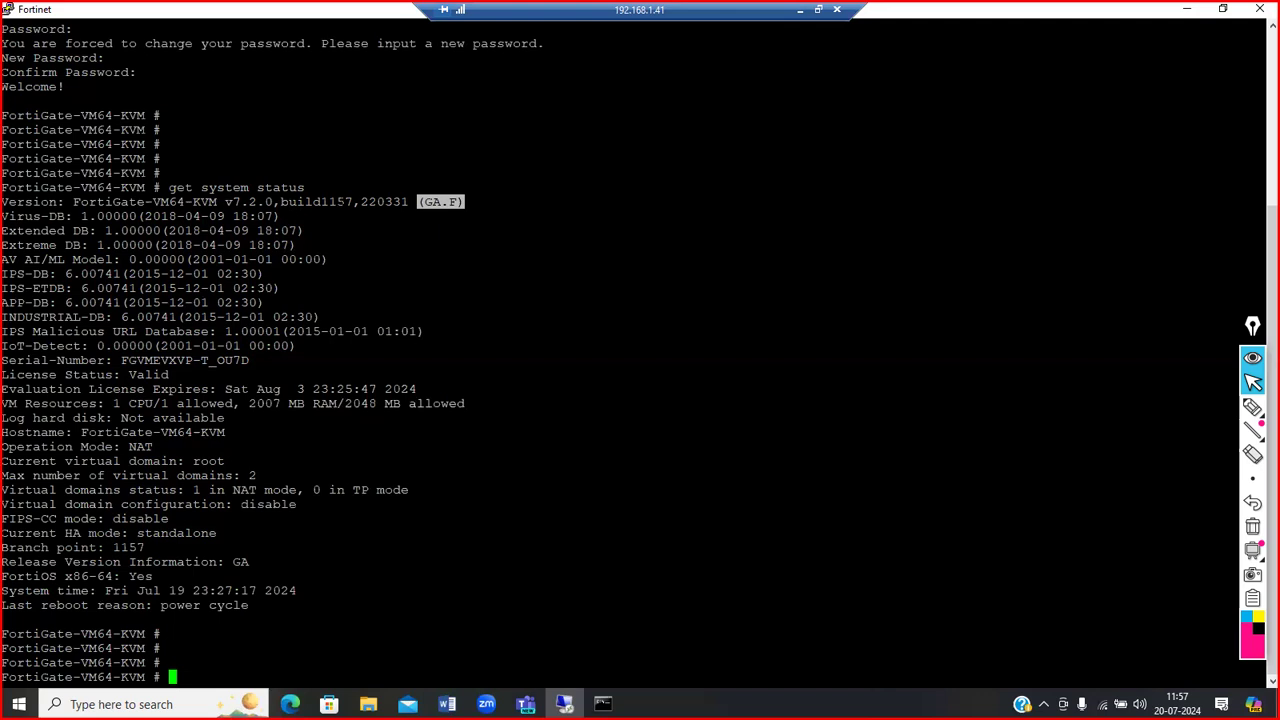
{"action": "left_click_drag", "start_coordinate": [225, 202], "coordinate": [281, 202]}
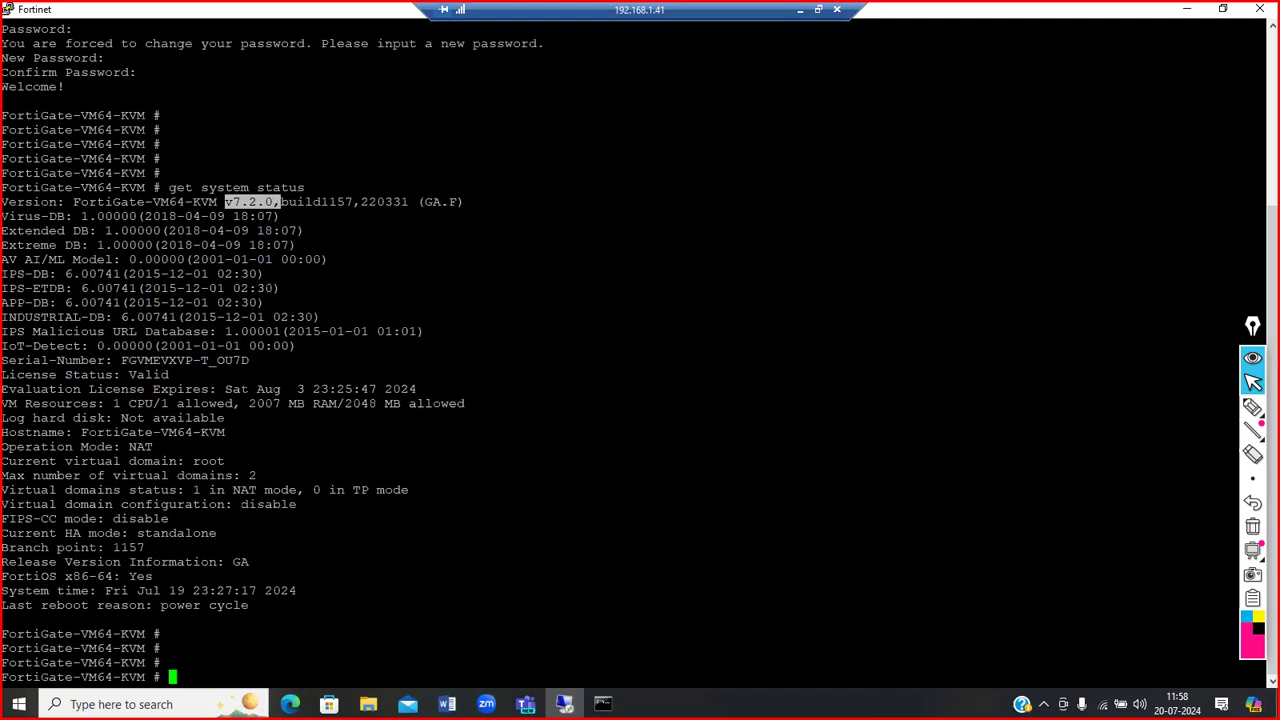
{"action": "left_click_drag", "start_coordinate": [354, 202], "coordinate": [298, 202]}
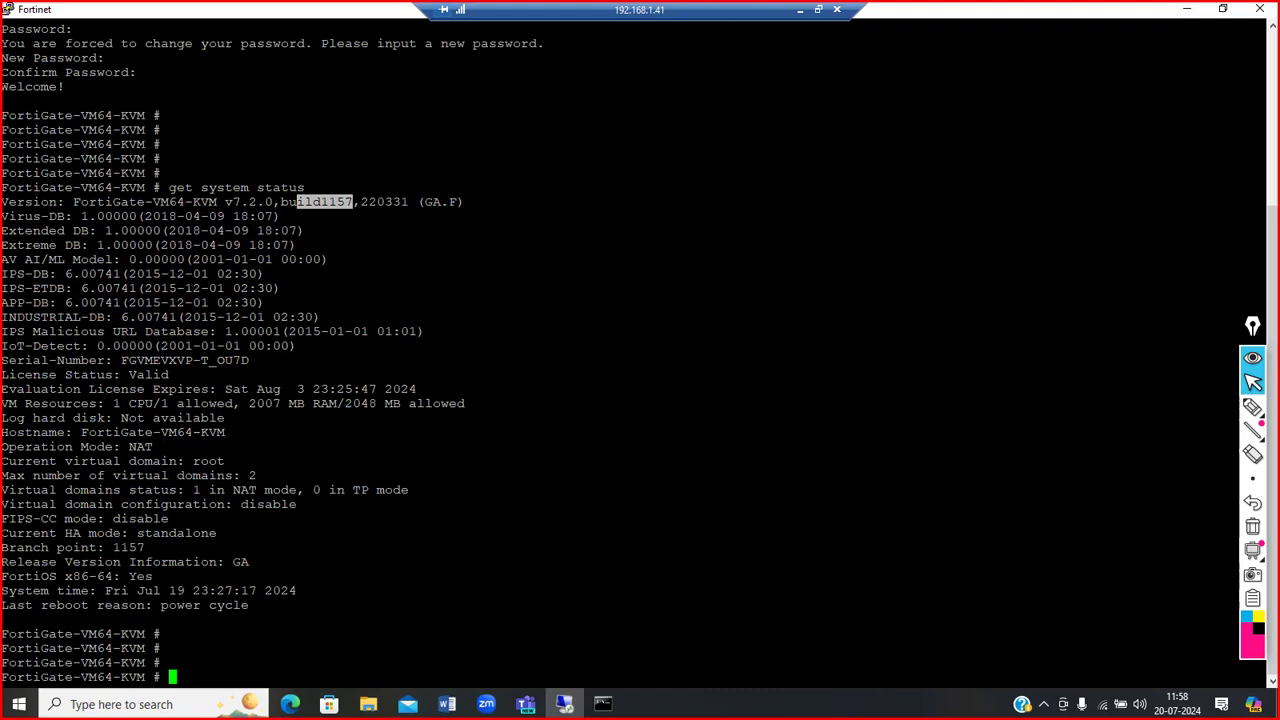
{"action": "left_click", "coordinate": [368, 202]}
{"action": "left_click_drag", "start_coordinate": [354, 202], "coordinate": [281, 202]}
{"action": "key", "text": "ctrl+c"}
{"action": "type", "text": "f"}
{"action": "key", "text": "BackSpace"}
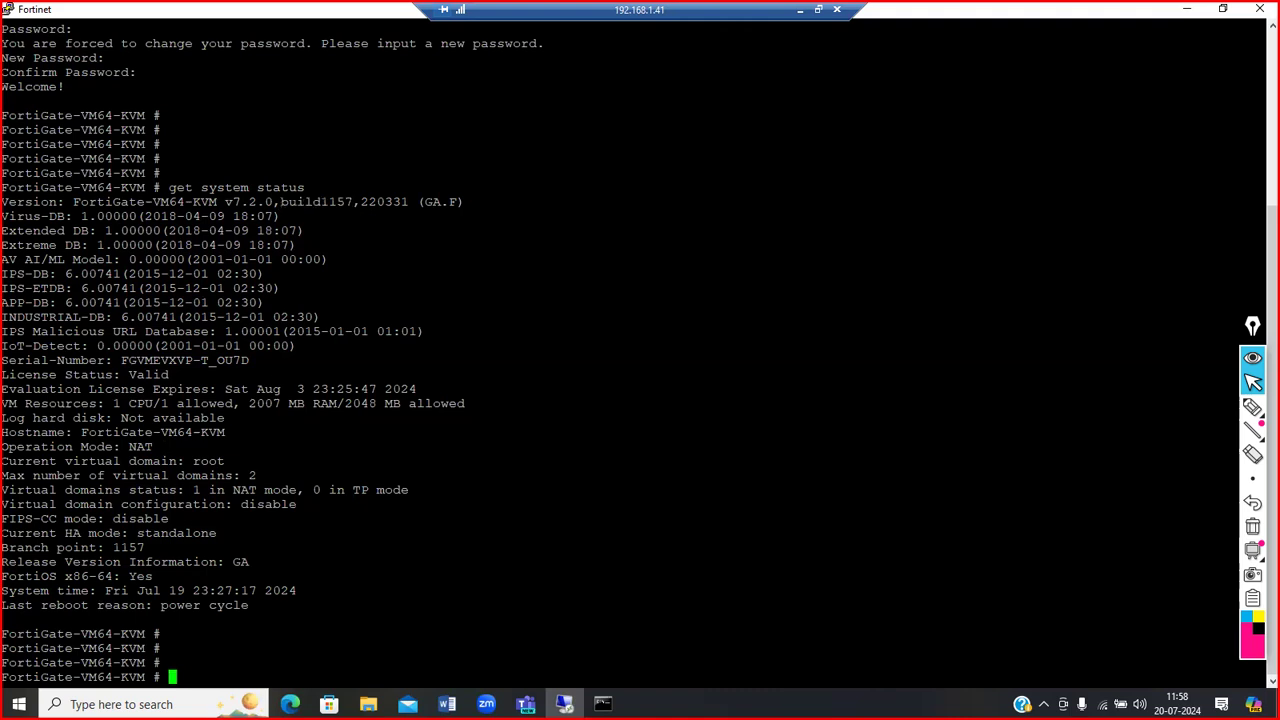
{"action": "left_click_drag", "start_coordinate": [354, 202], "coordinate": [321, 202]}
{"action": "left_click", "coordinate": [322, 203]}
{"action": "left_click_drag", "start_coordinate": [281, 201], "coordinate": [353, 201]}
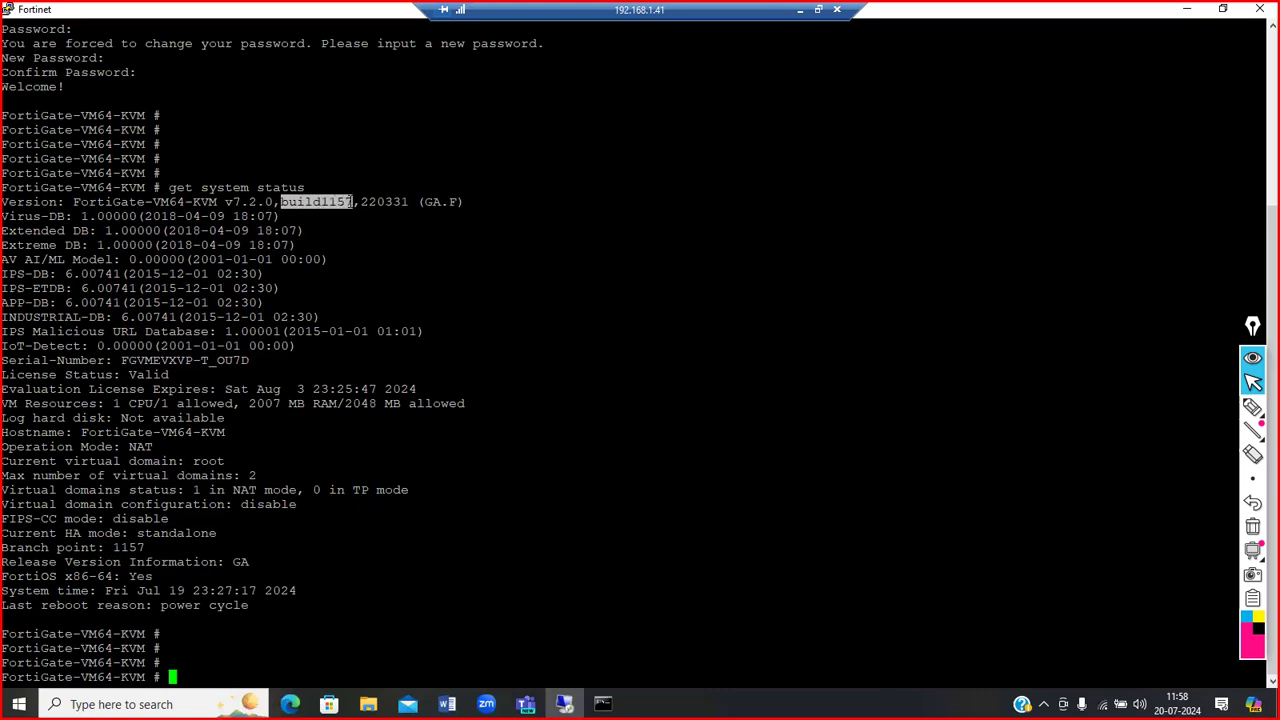
{"action": "left_click_drag", "start_coordinate": [232, 201], "coordinate": [287, 202]}
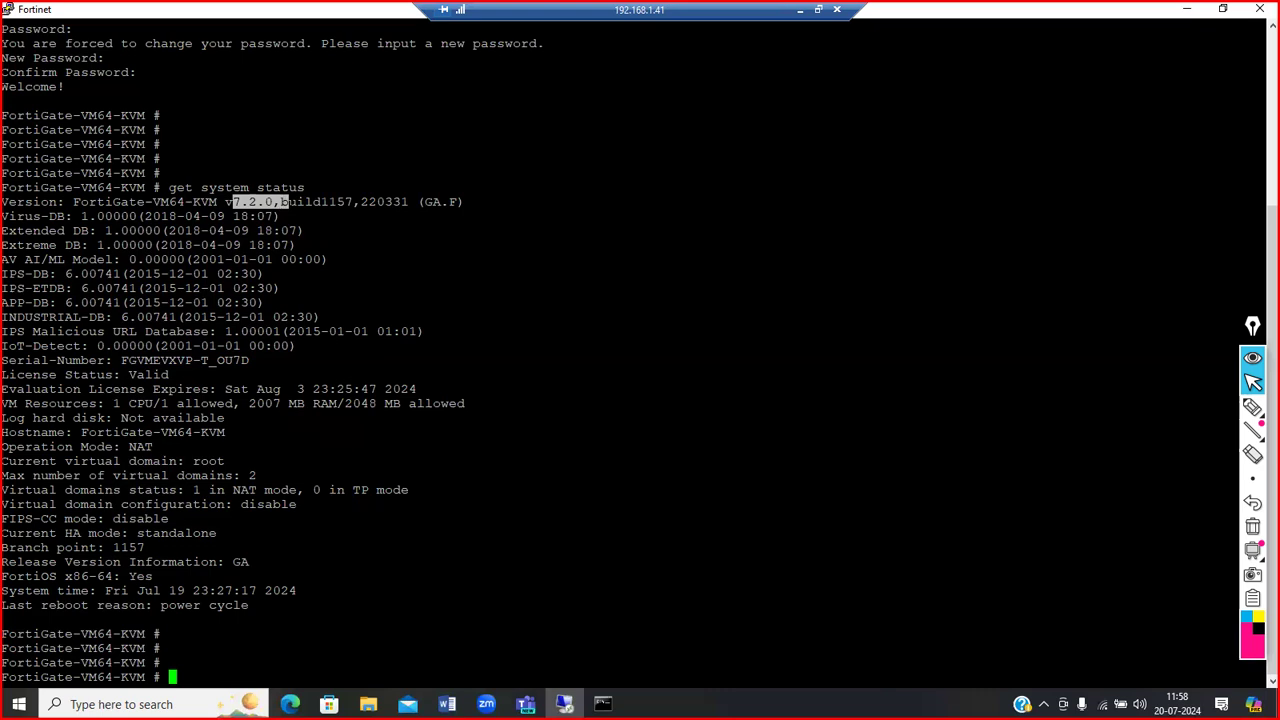
{"action": "left_click", "coordinate": [320, 201]}
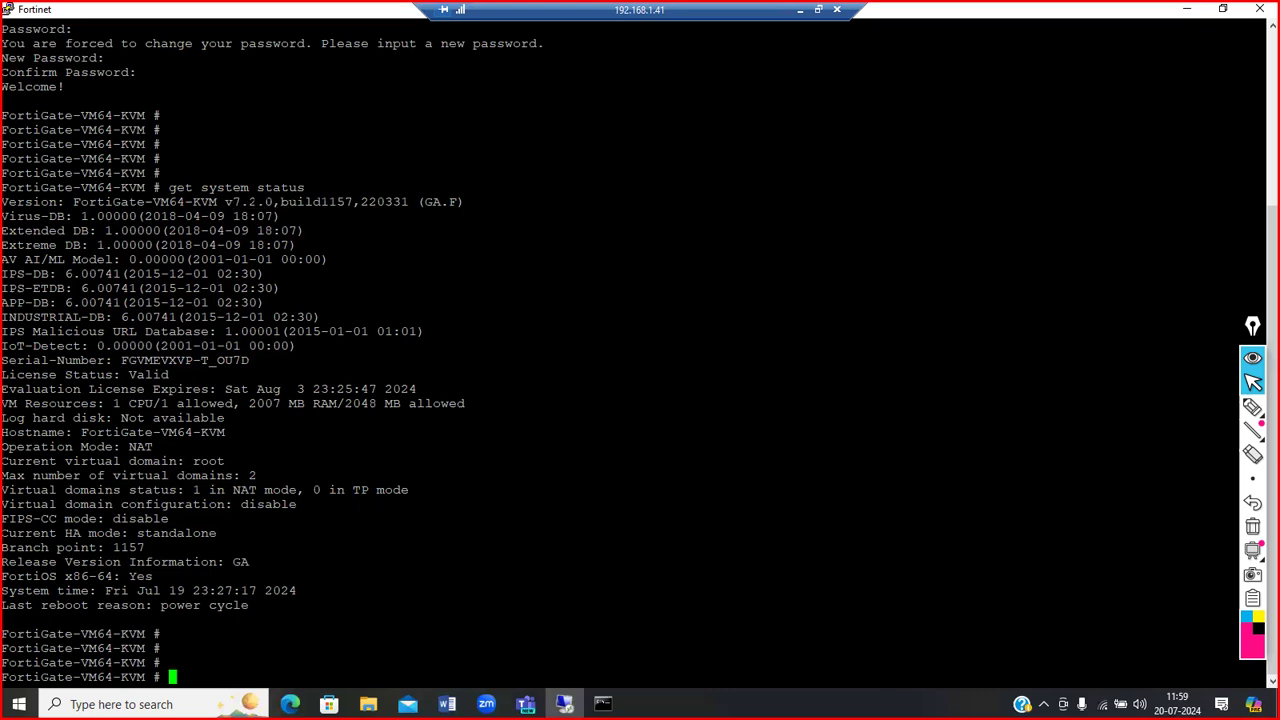
{"action": "left_click_drag", "start_coordinate": [232, 201], "coordinate": [273, 202]}
{"action": "left_click", "coordinate": [262, 204]}
{"action": "left_click_drag", "start_coordinate": [272, 202], "coordinate": [352, 202]}
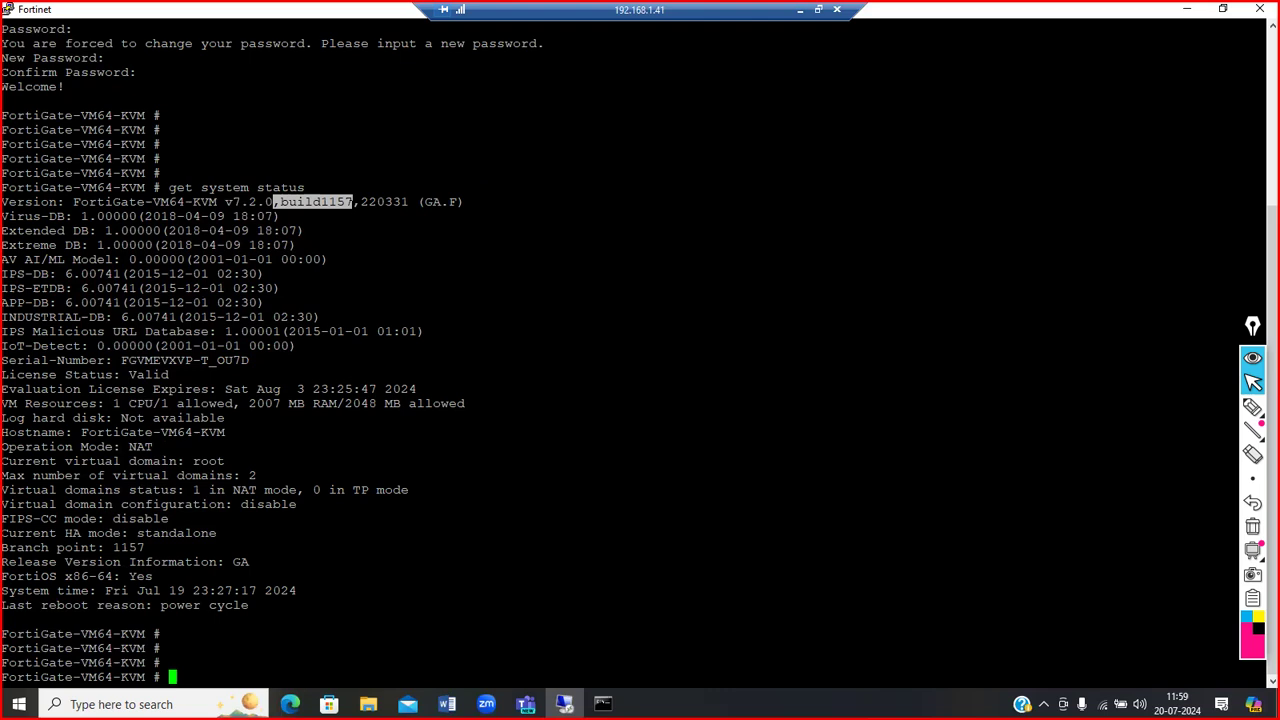
{"action": "left_click_drag", "start_coordinate": [351, 203], "coordinate": [340, 202]}
{"action": "left_click", "coordinate": [335, 202]}
{"action": "left_click_drag", "start_coordinate": [281, 202], "coordinate": [351, 202]}
{"action": "left_click_drag", "start_coordinate": [3, 216], "coordinate": [186, 216]}
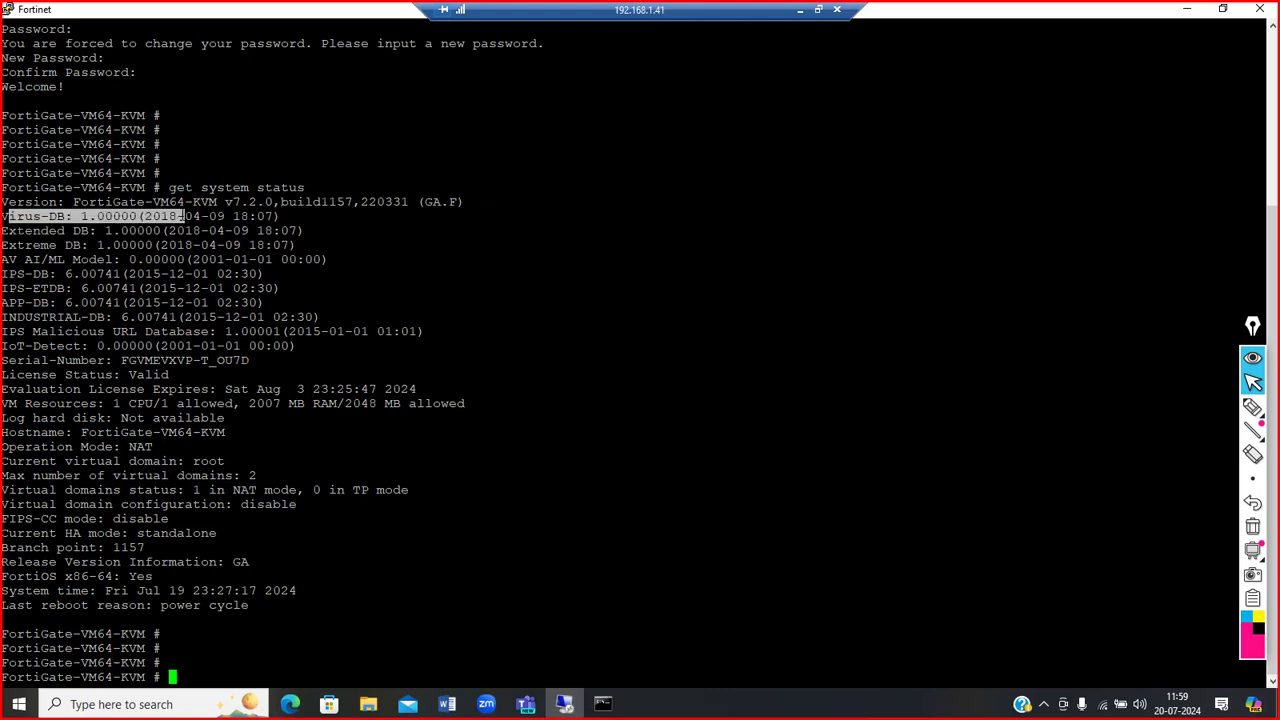
{"action": "left_click_drag", "start_coordinate": [4, 230], "coordinate": [312, 259]}
{"action": "left_click_drag", "start_coordinate": [18, 273], "coordinate": [226, 288]}
{"action": "mouse_move", "coordinate": [108, 278]}
{"action": "left_mouse_down"}
{"action": "mouse_move", "coordinate": [88, 284]}
{"action": "mouse_move", "coordinate": [94, 298]}
{"action": "left_mouse_up"}
{"action": "right_click", "coordinate": [94, 300]}
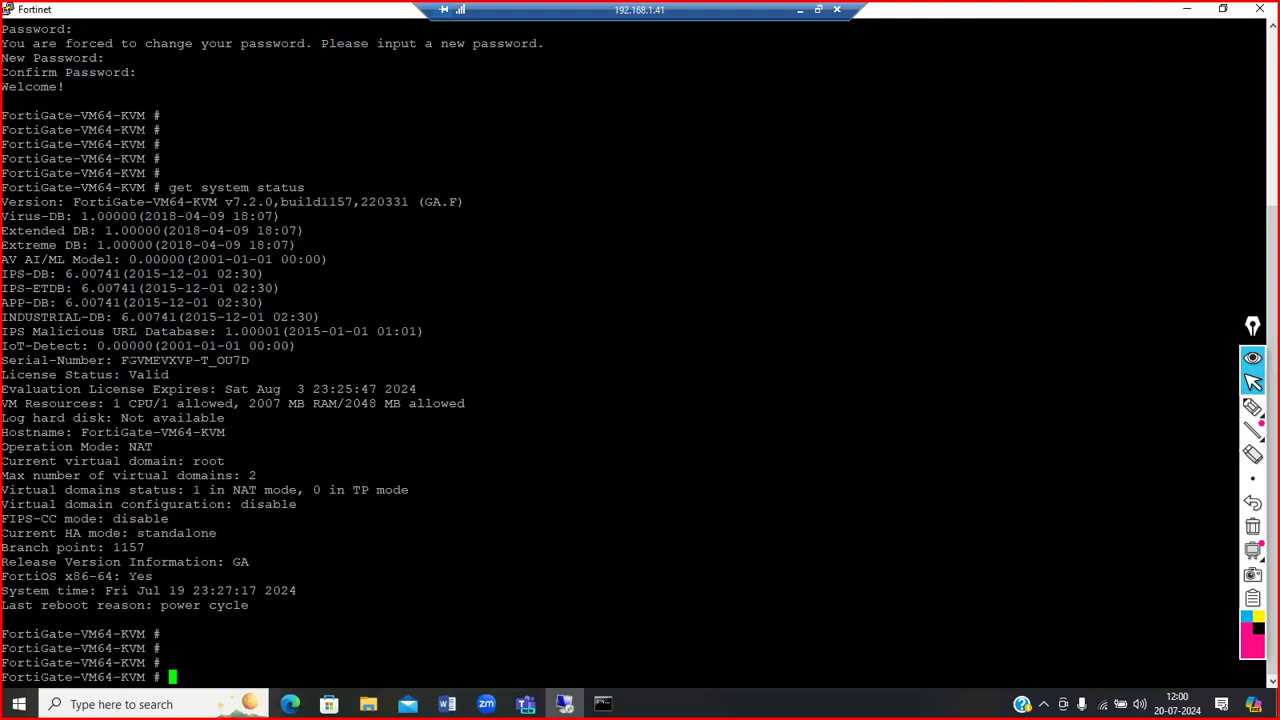
{"action": "left_click_drag", "start_coordinate": [121, 360], "coordinate": [247, 361]}
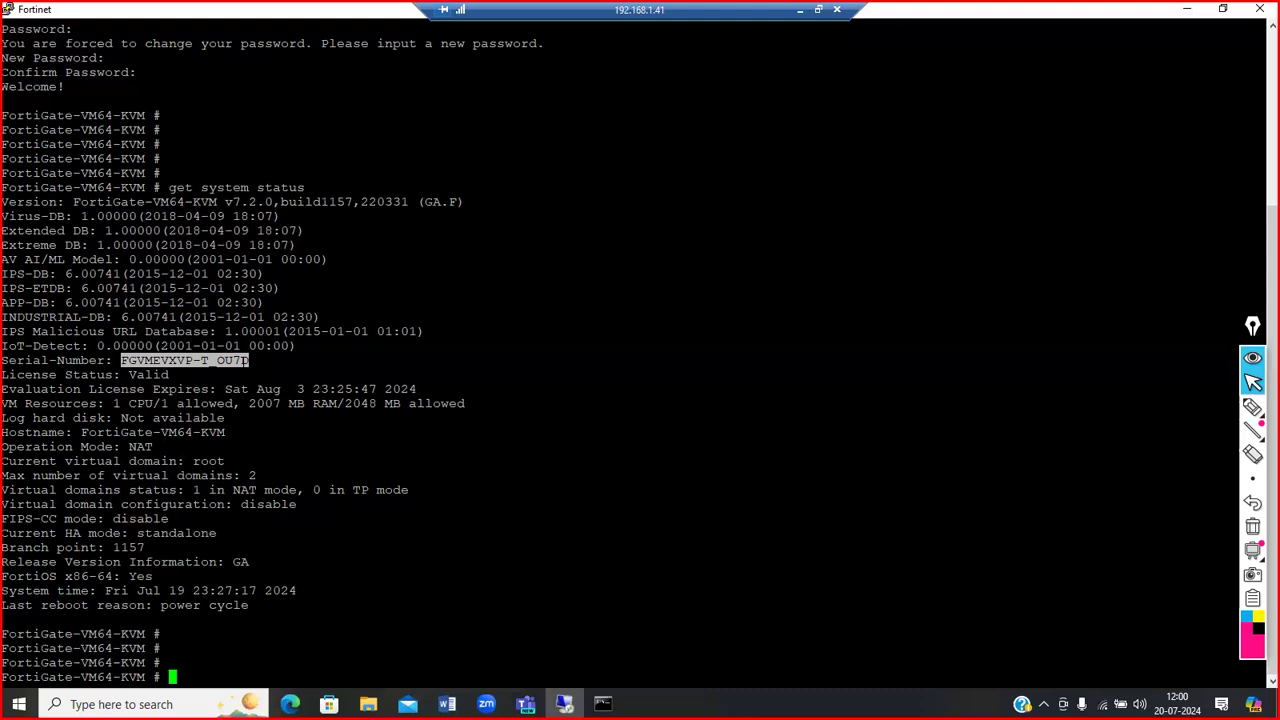
{"action": "left_click_drag", "start_coordinate": [172, 374], "coordinate": [129, 374]}
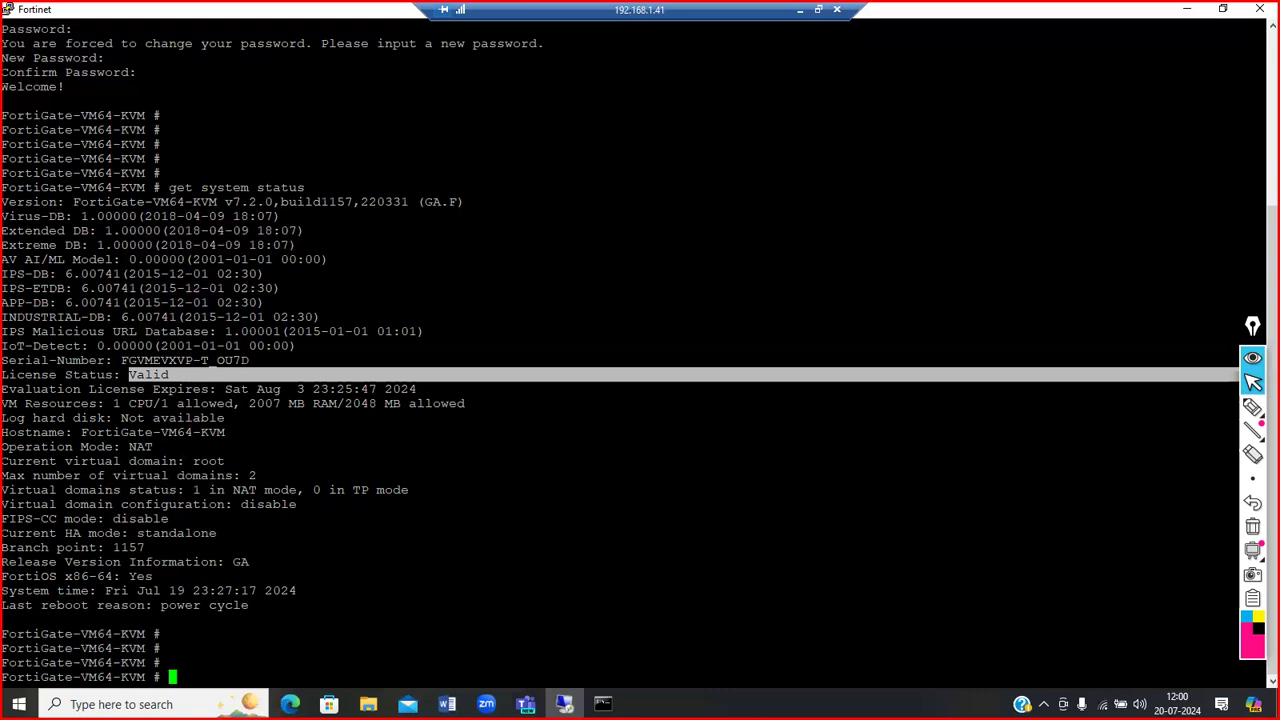
{"action": "left_click_drag", "start_coordinate": [3, 389], "coordinate": [248, 389]}
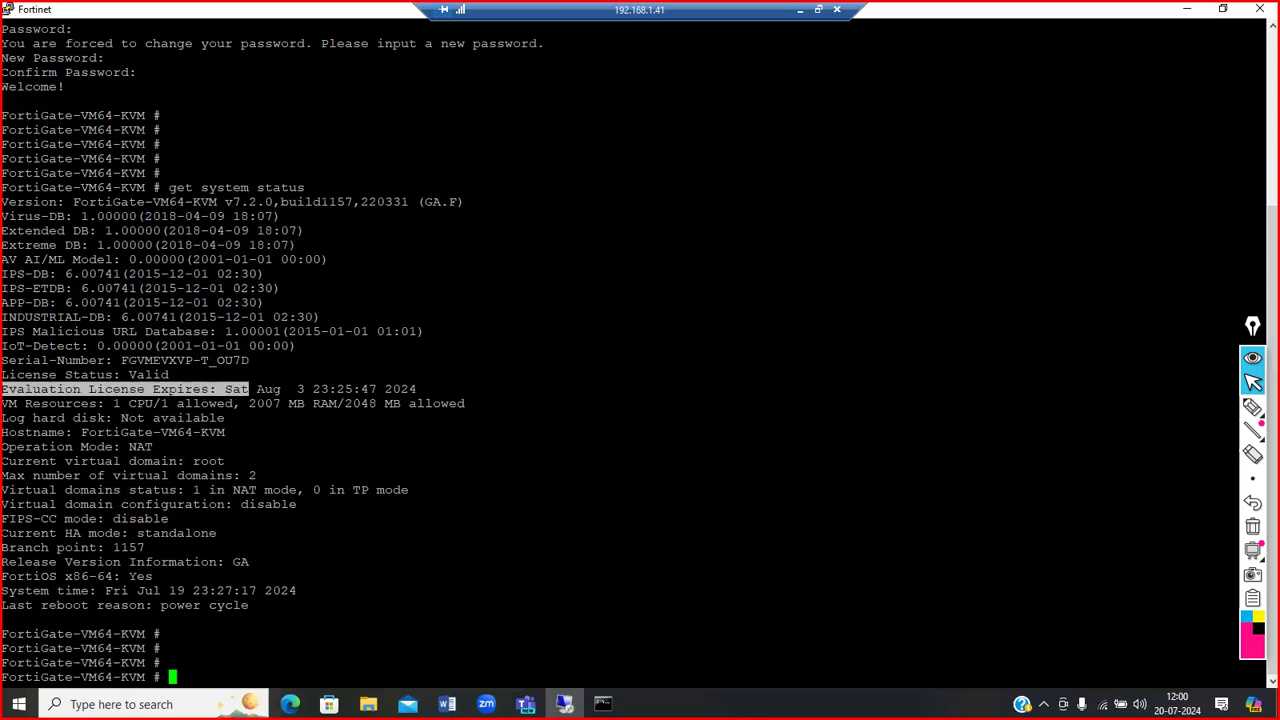
{"action": "left_click", "coordinate": [250, 389]}
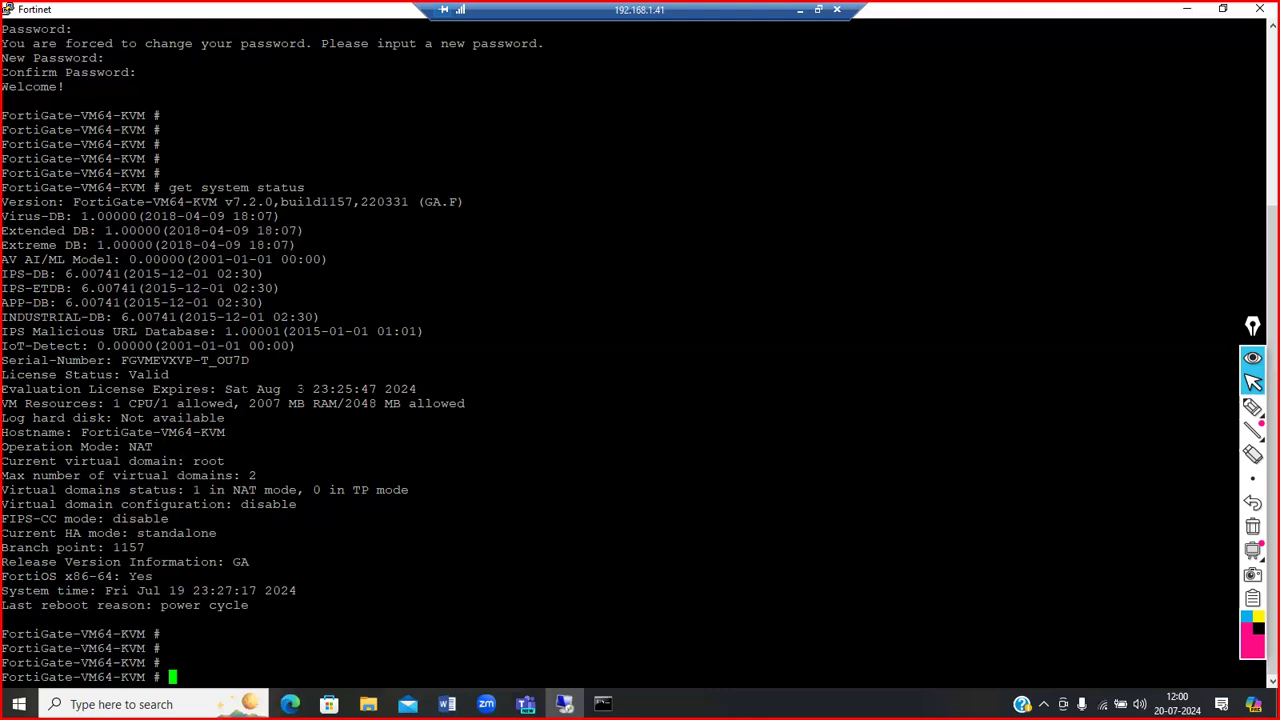
{"action": "left_click_drag", "start_coordinate": [314, 389], "coordinate": [274, 389]}
{"action": "left_click_drag", "start_coordinate": [153, 389], "coordinate": [304, 389]}
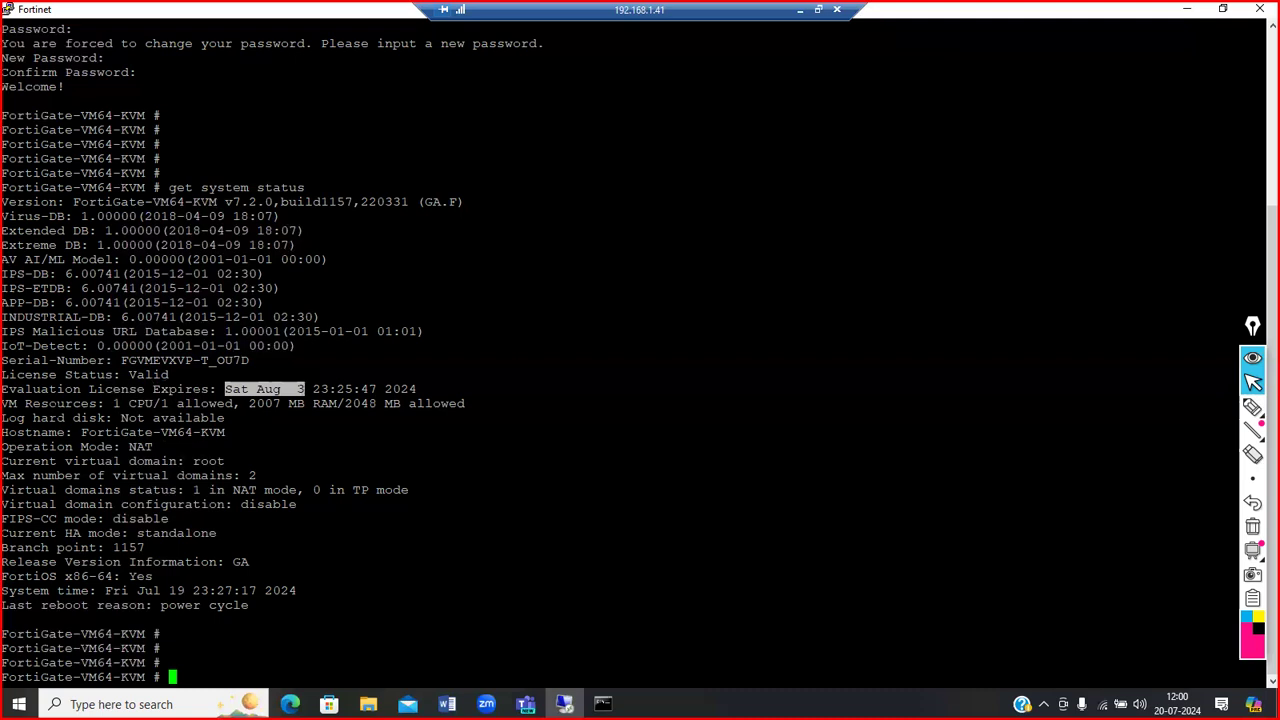
{"action": "left_click_drag", "start_coordinate": [105, 403], "coordinate": [240, 403]}
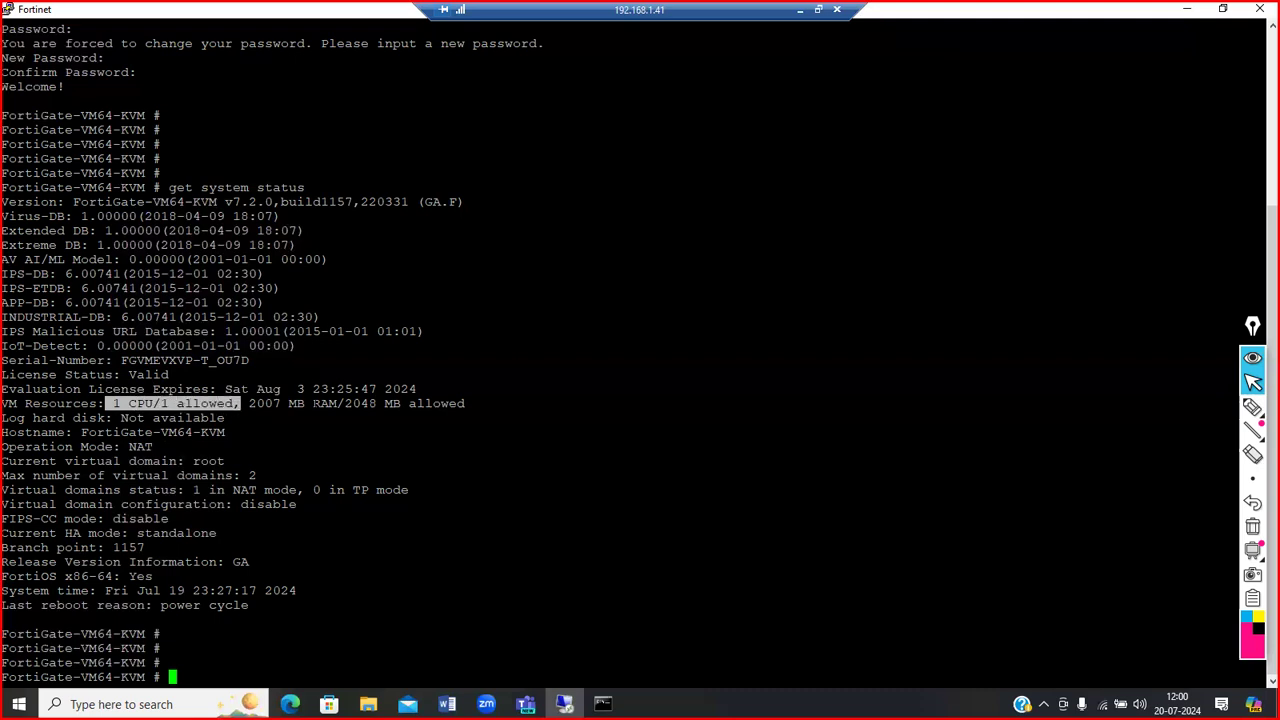
{"action": "left_click", "coordinate": [243, 404]}
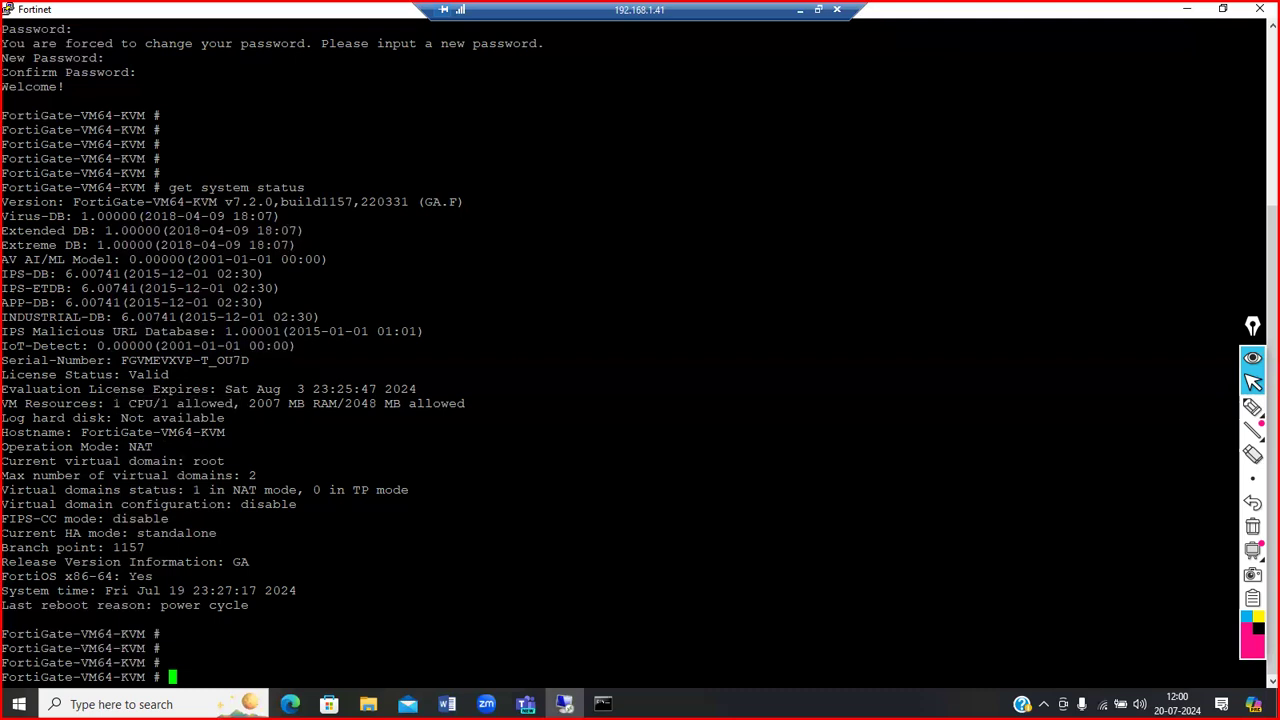
{"action": "left_click_drag", "start_coordinate": [305, 403], "coordinate": [384, 403]}
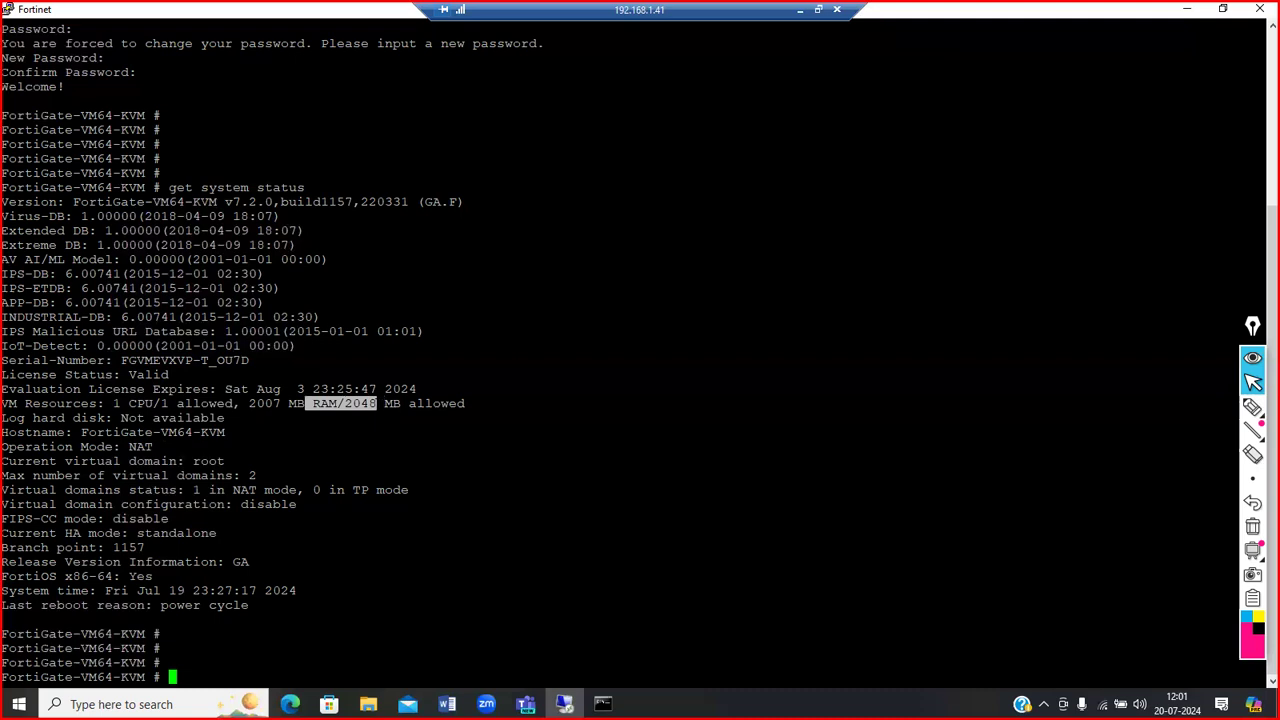
{"action": "left_click", "coordinate": [383, 404]}
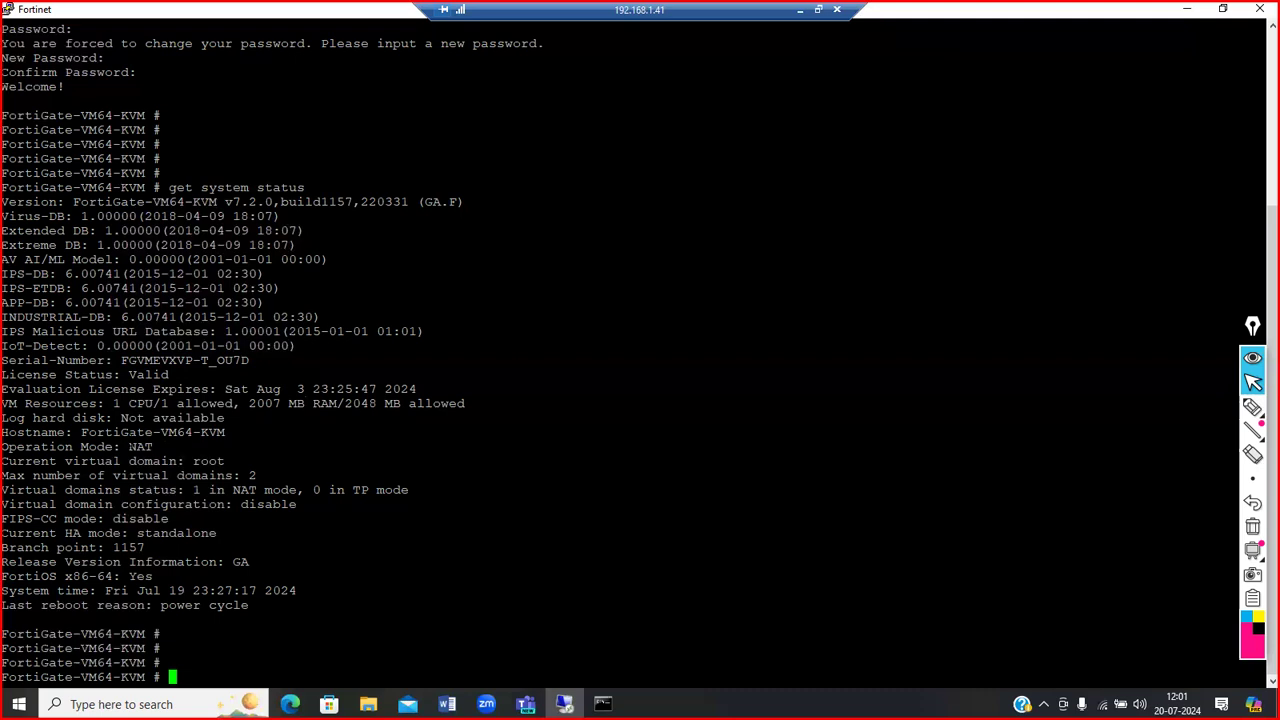
{"action": "left_click_drag", "start_coordinate": [226, 418], "coordinate": [120, 418]}
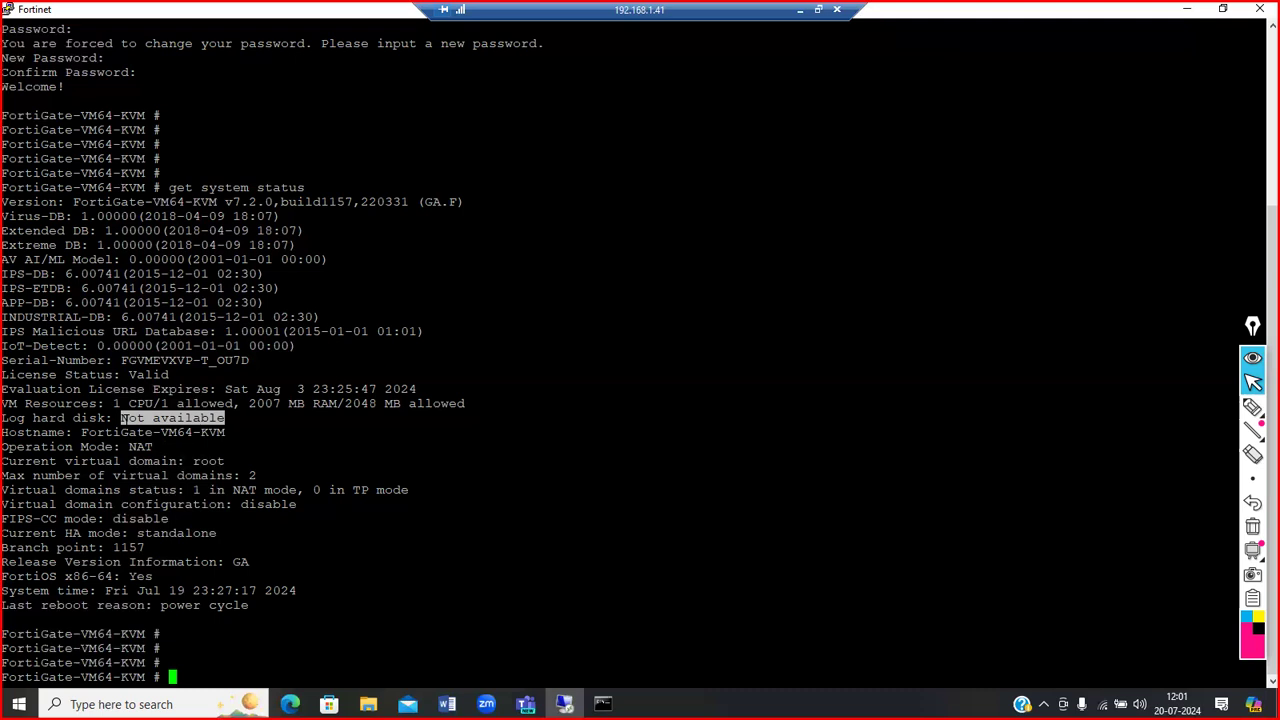
{"action": "left_click_drag", "start_coordinate": [73, 432], "coordinate": [222, 432]}
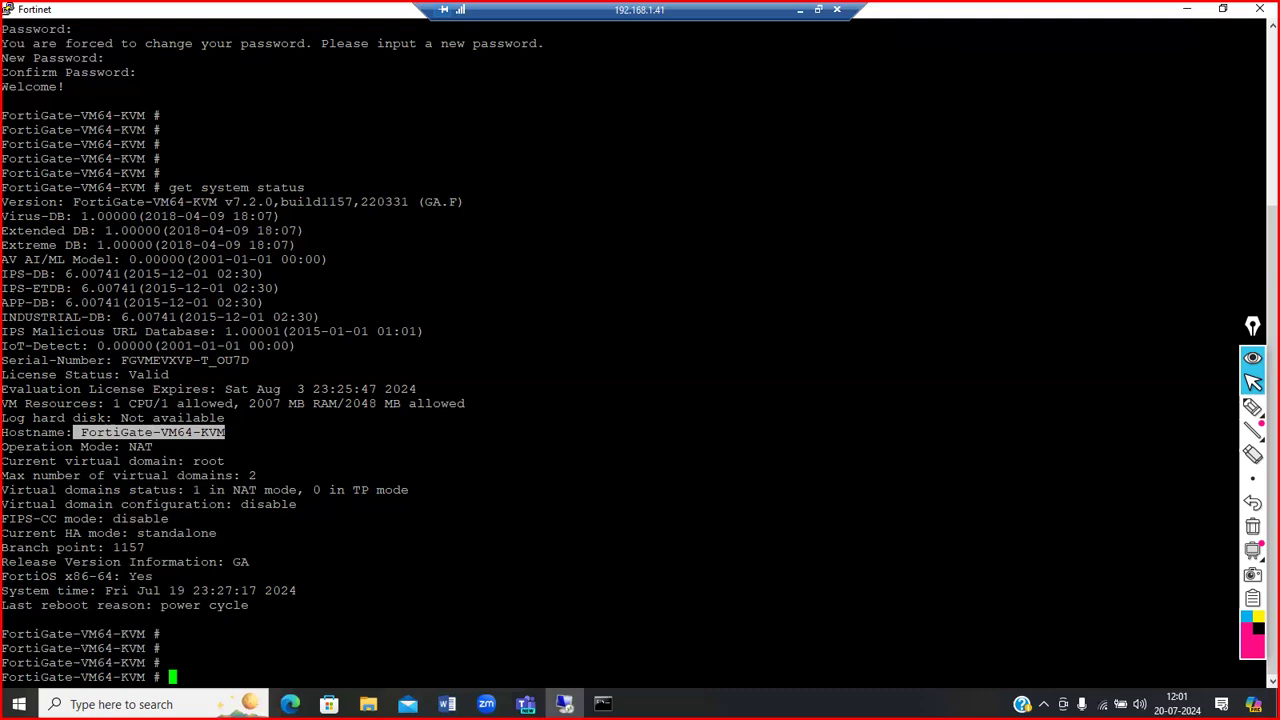
{"action": "left_click_drag", "start_coordinate": [154, 447], "coordinate": [131, 446]}
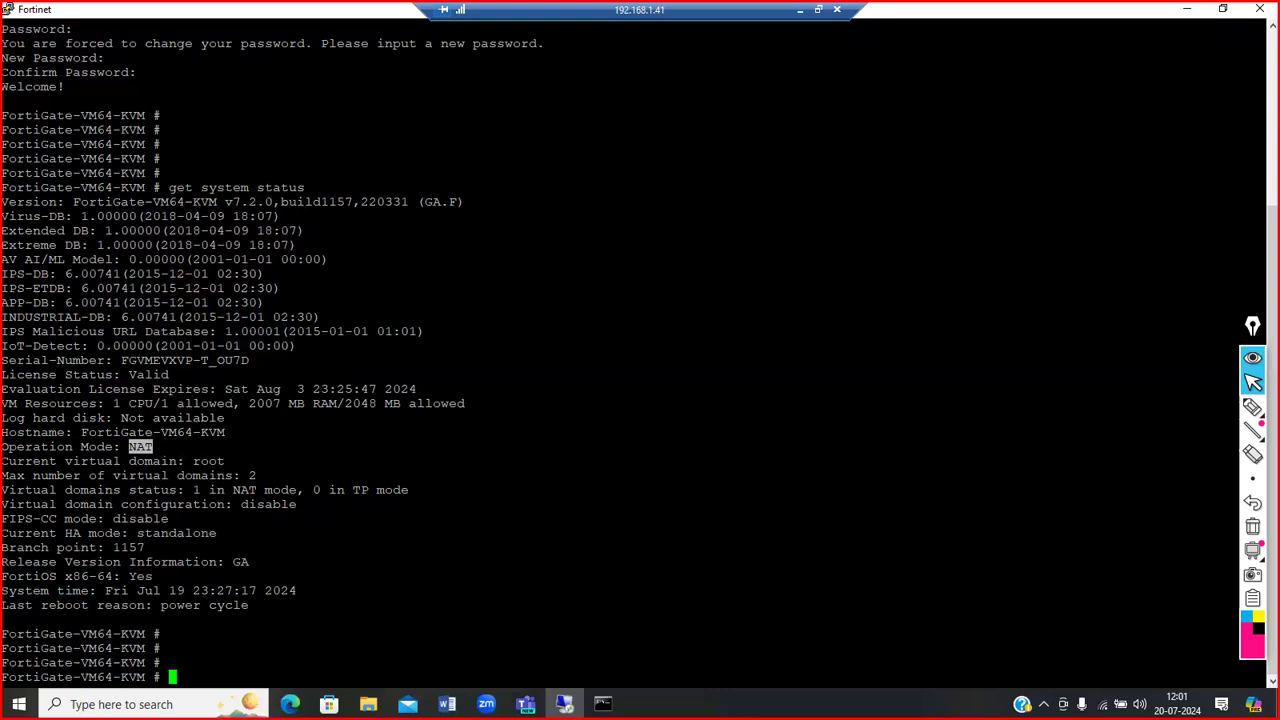
{"action": "left_click", "coordinate": [141, 447]}
{"action": "left_click_drag", "start_coordinate": [157, 447], "coordinate": [131, 447]}
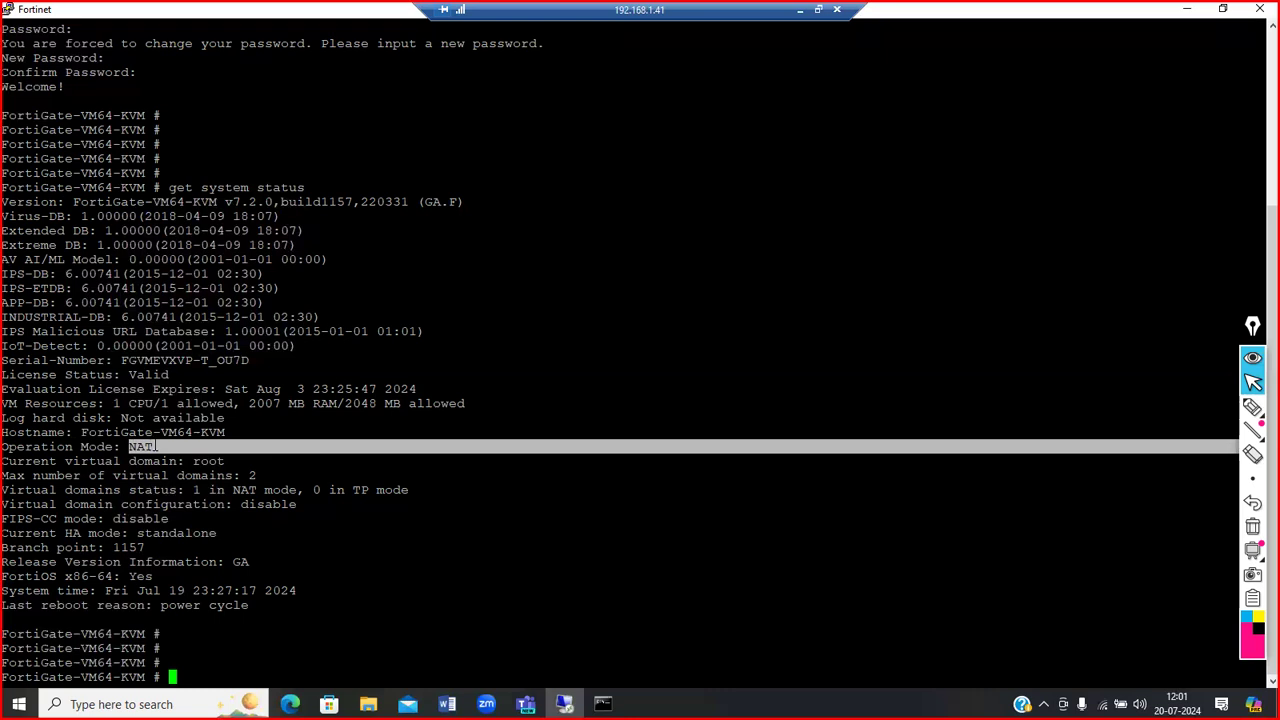
{"action": "left_click", "coordinate": [157, 447]}
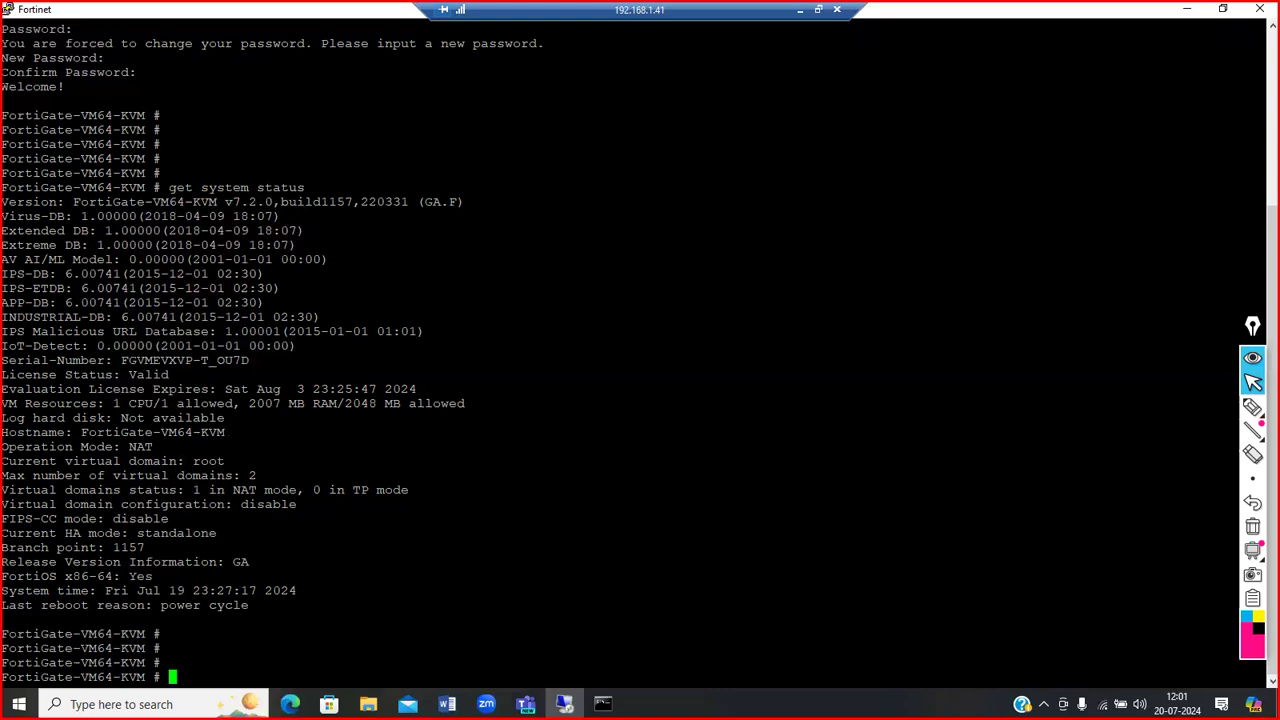
{"action": "left_click_drag", "start_coordinate": [157, 447], "coordinate": [131, 447]}
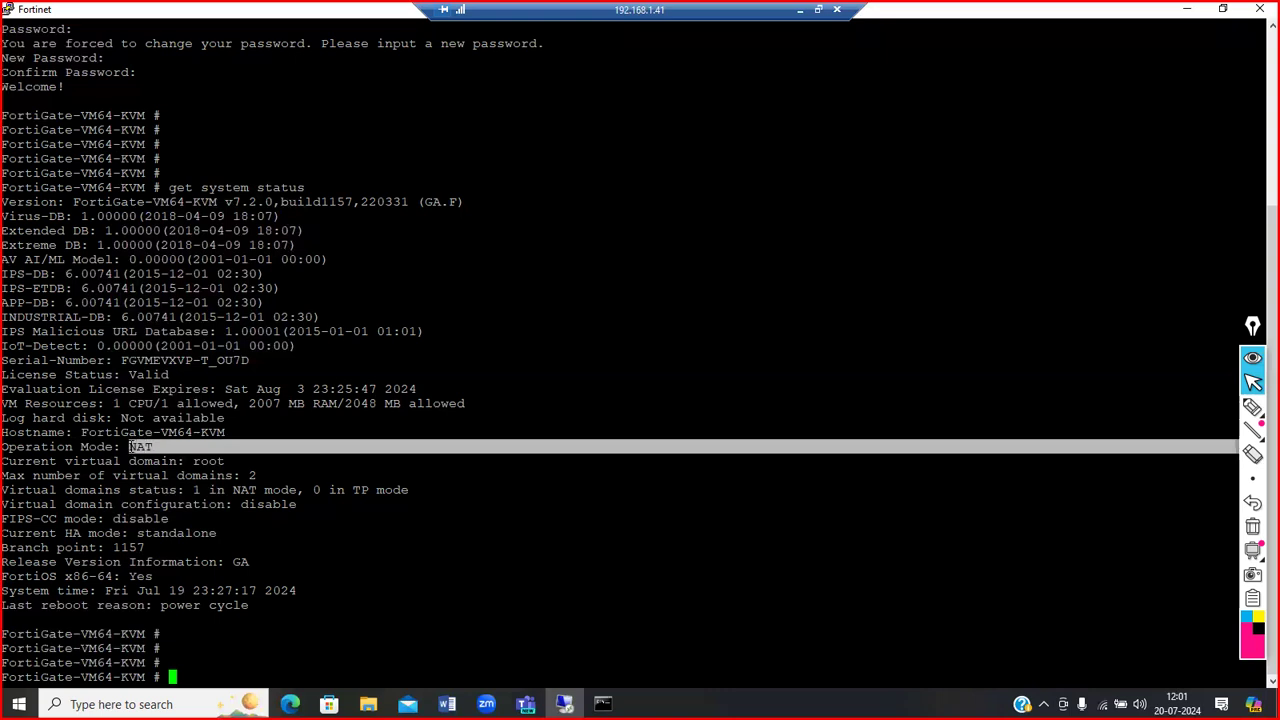
{"action": "left_click", "coordinate": [131, 447]}
{"action": "left_click_drag", "start_coordinate": [131, 447], "coordinate": [150, 447]}
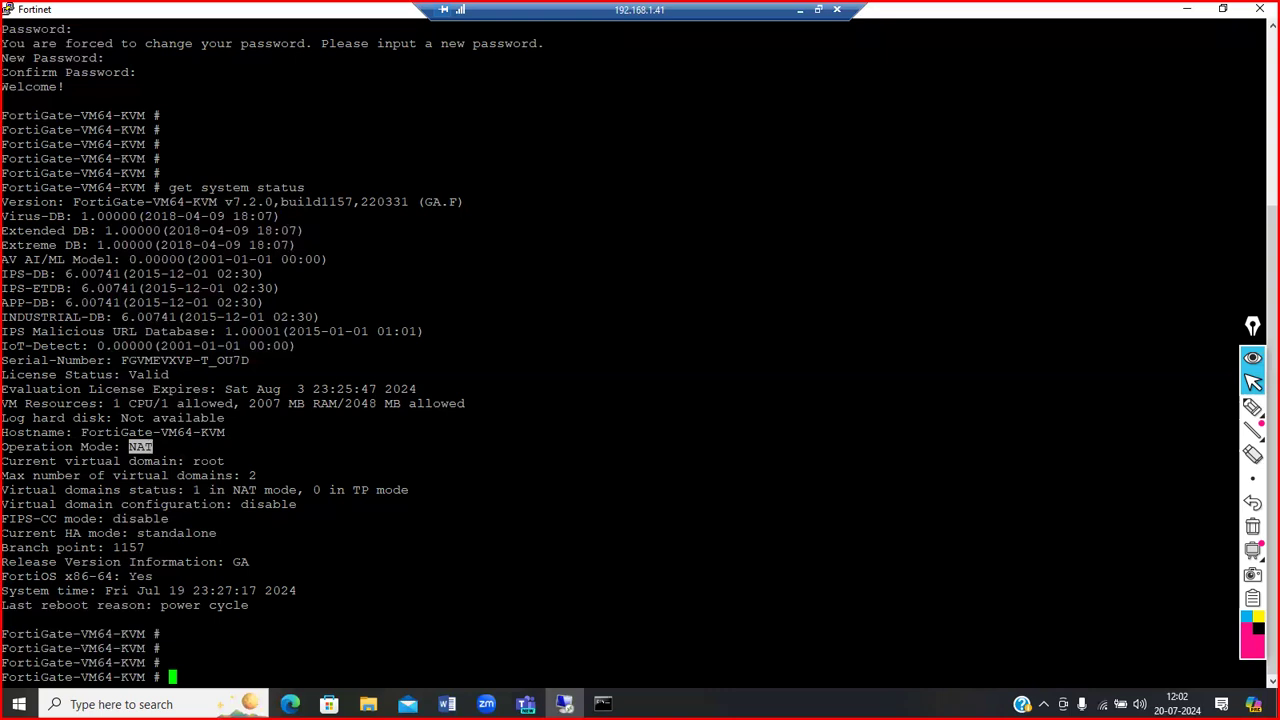
{"action": "left_click_drag", "start_coordinate": [228, 461], "coordinate": [193, 461]}
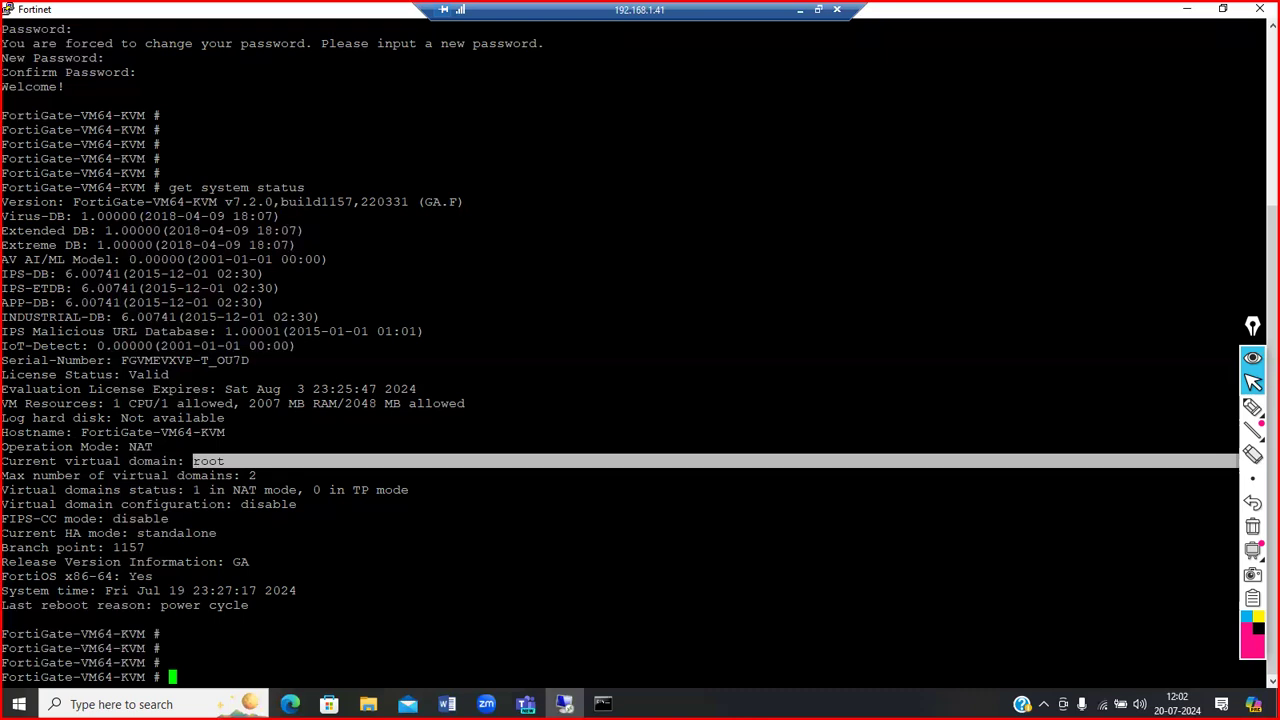
Step: Highlight the max 2 virtual domains, standalone HA mode, branch point 1157, FortiOS x86-64 and GA release lines
{"action": "left_click_drag", "start_coordinate": [264, 475], "coordinate": [240, 475]}
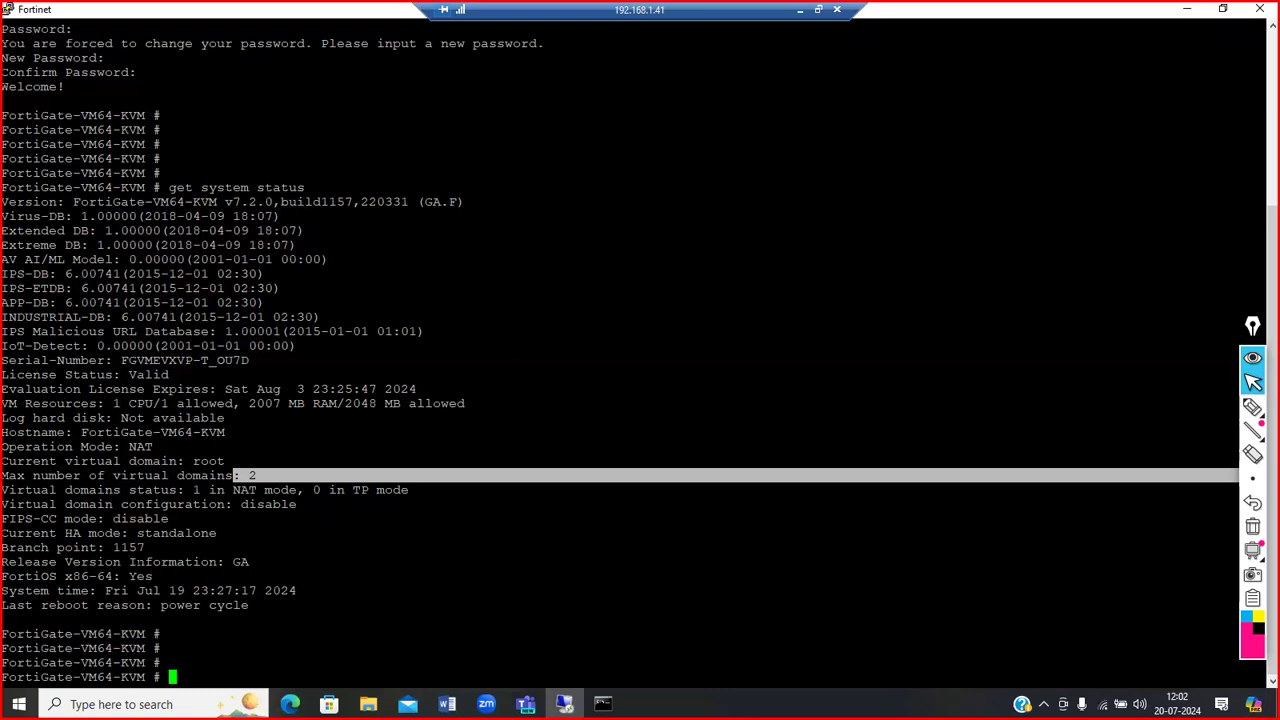
{"action": "left_click_drag", "start_coordinate": [137, 533], "coordinate": [215, 533]}
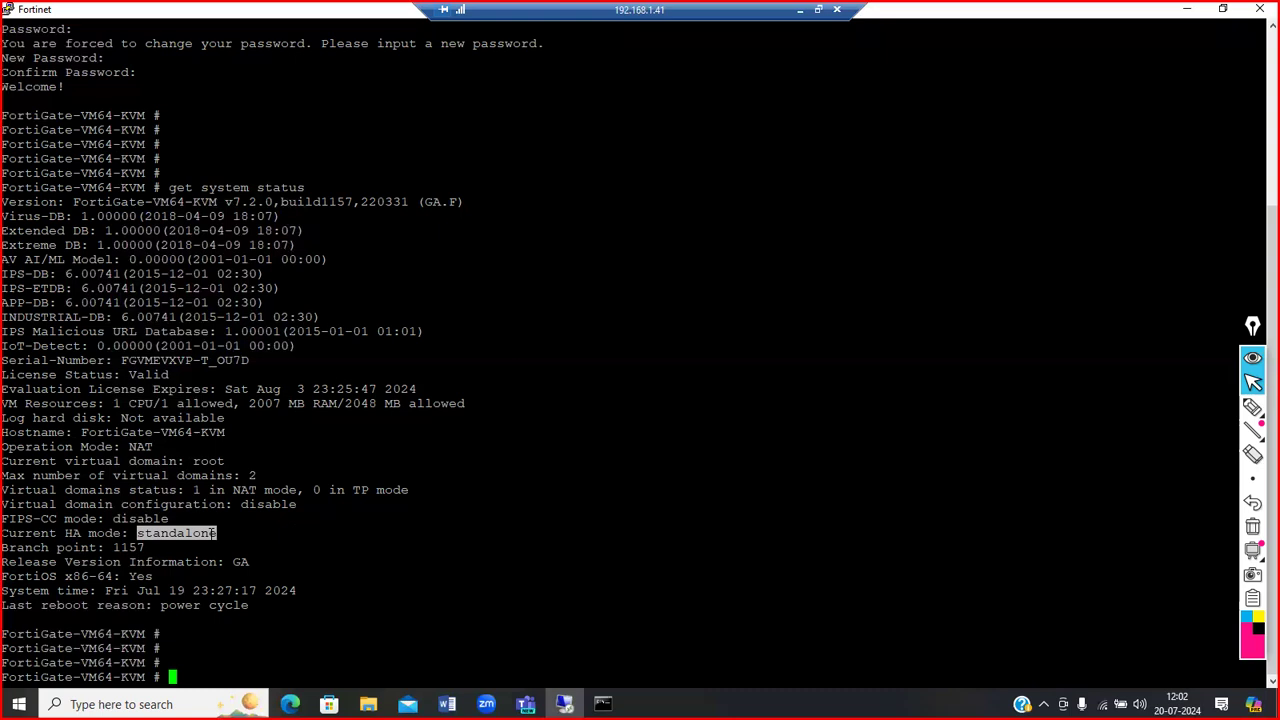
{"action": "left_click_drag", "start_coordinate": [3, 504], "coordinate": [302, 504]}
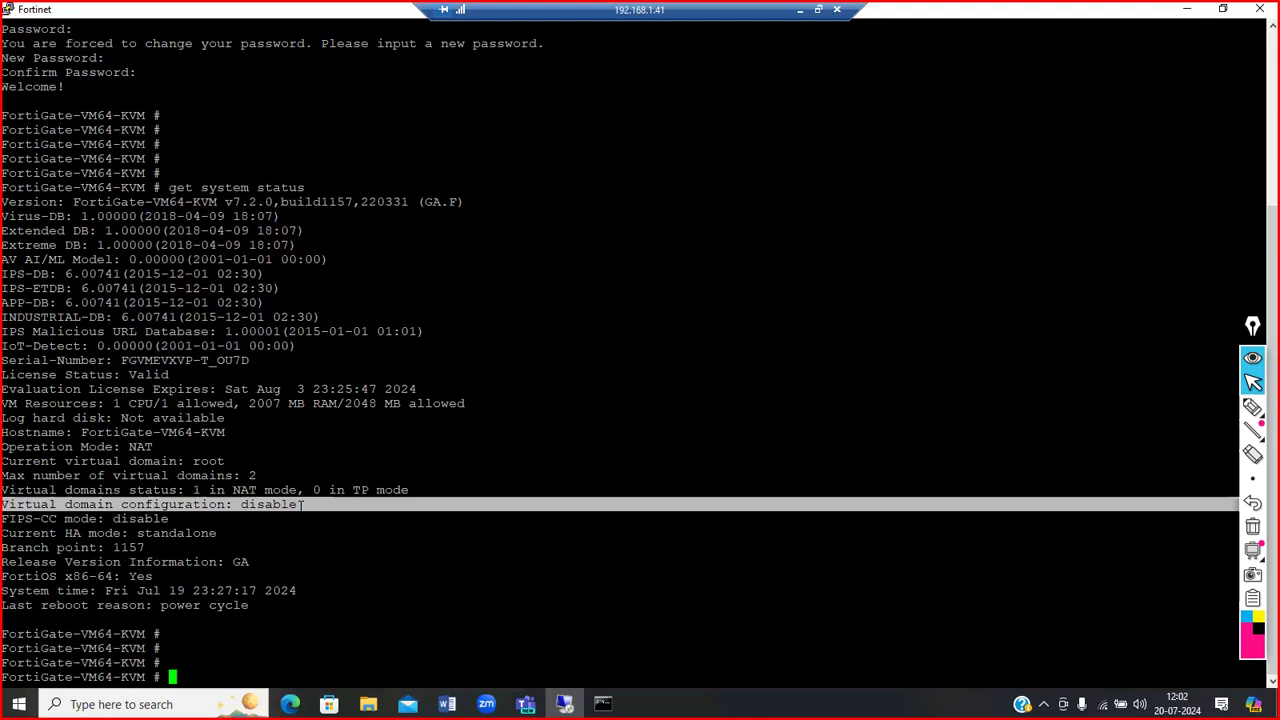
{"action": "left_click", "coordinate": [301, 505]}
{"action": "left_click_drag", "start_coordinate": [230, 533], "coordinate": [140, 534]}
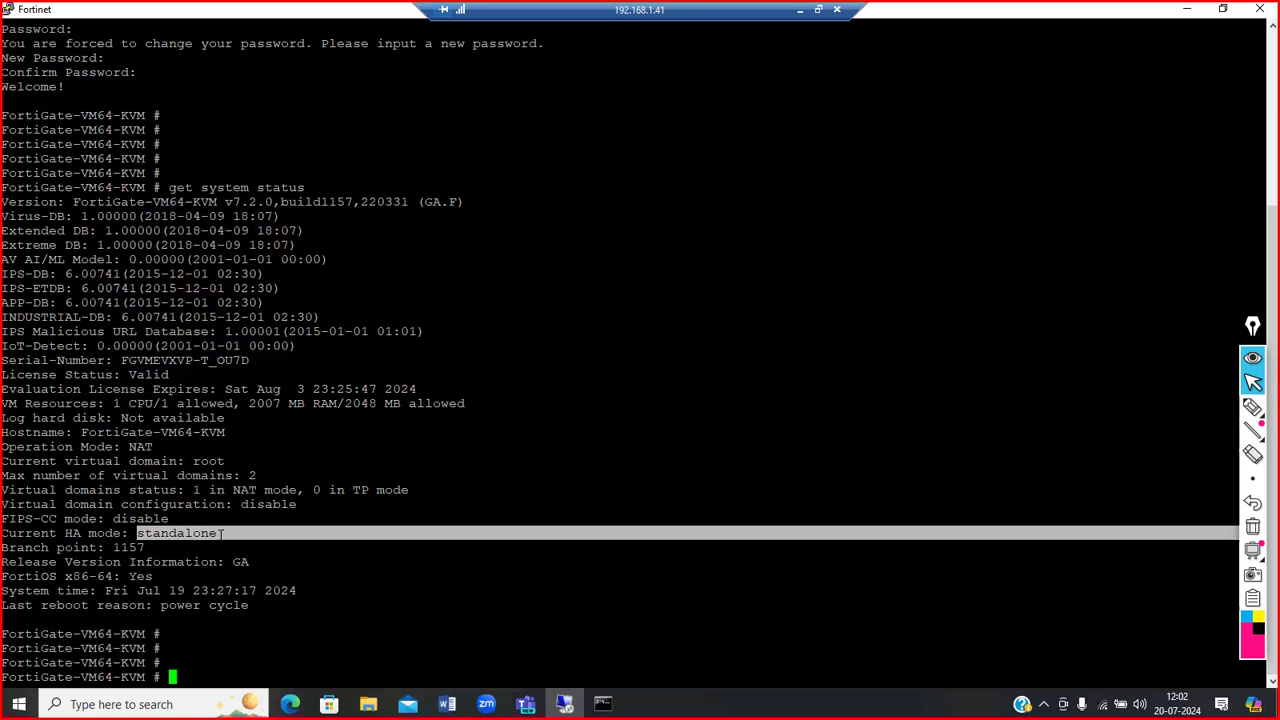
{"action": "left_click_drag", "start_coordinate": [158, 548], "coordinate": [113, 548]}
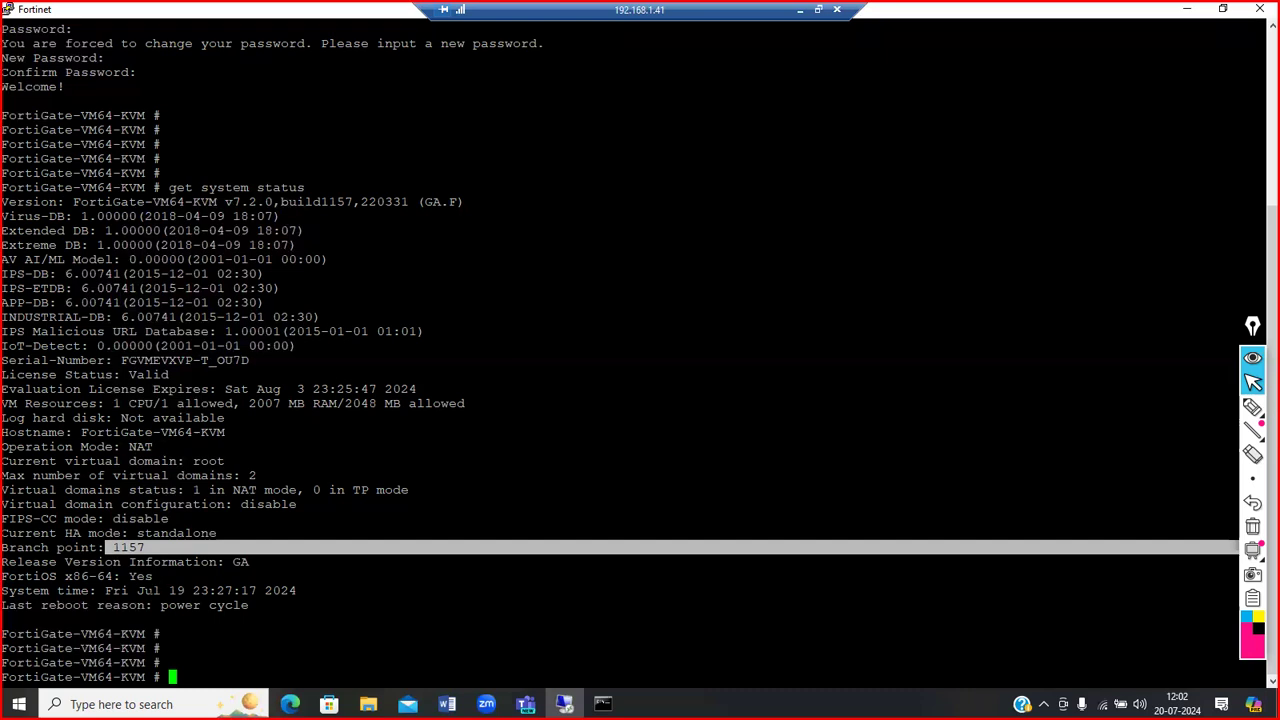
{"action": "left_click_drag", "start_coordinate": [150, 577], "coordinate": [131, 577]}
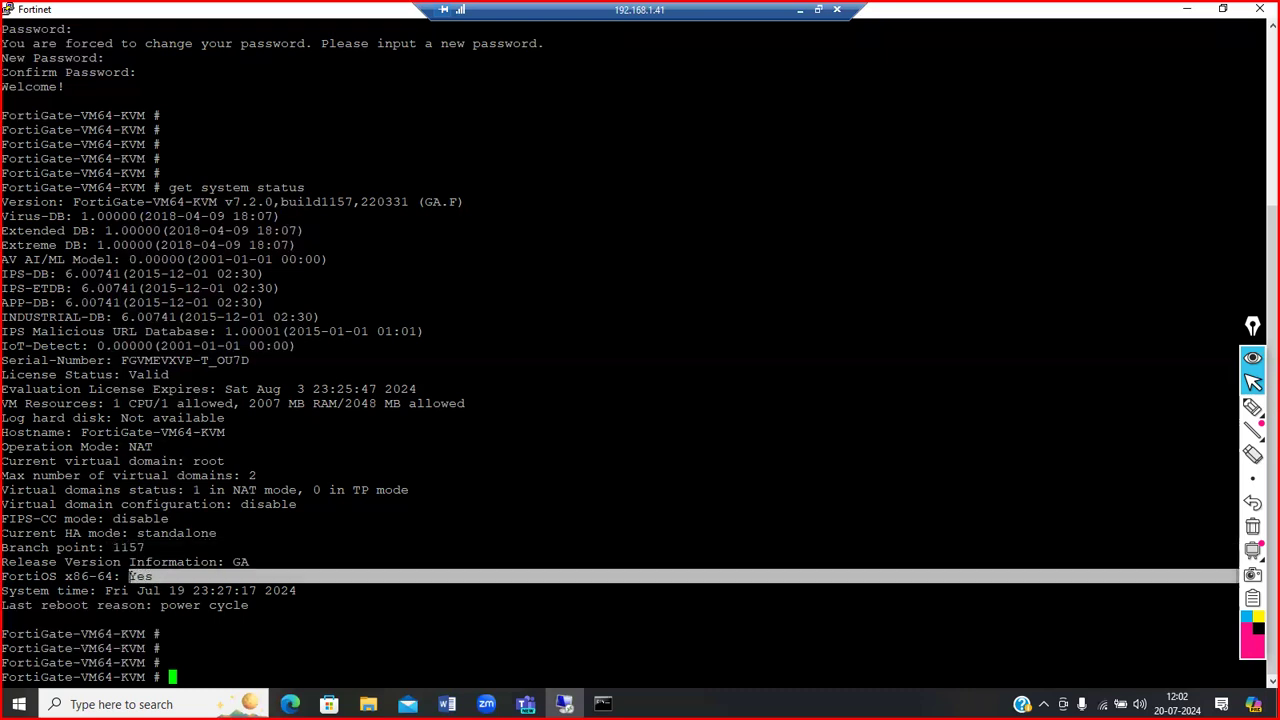
{"action": "left_click_drag", "start_coordinate": [257, 562], "coordinate": [237, 563]}
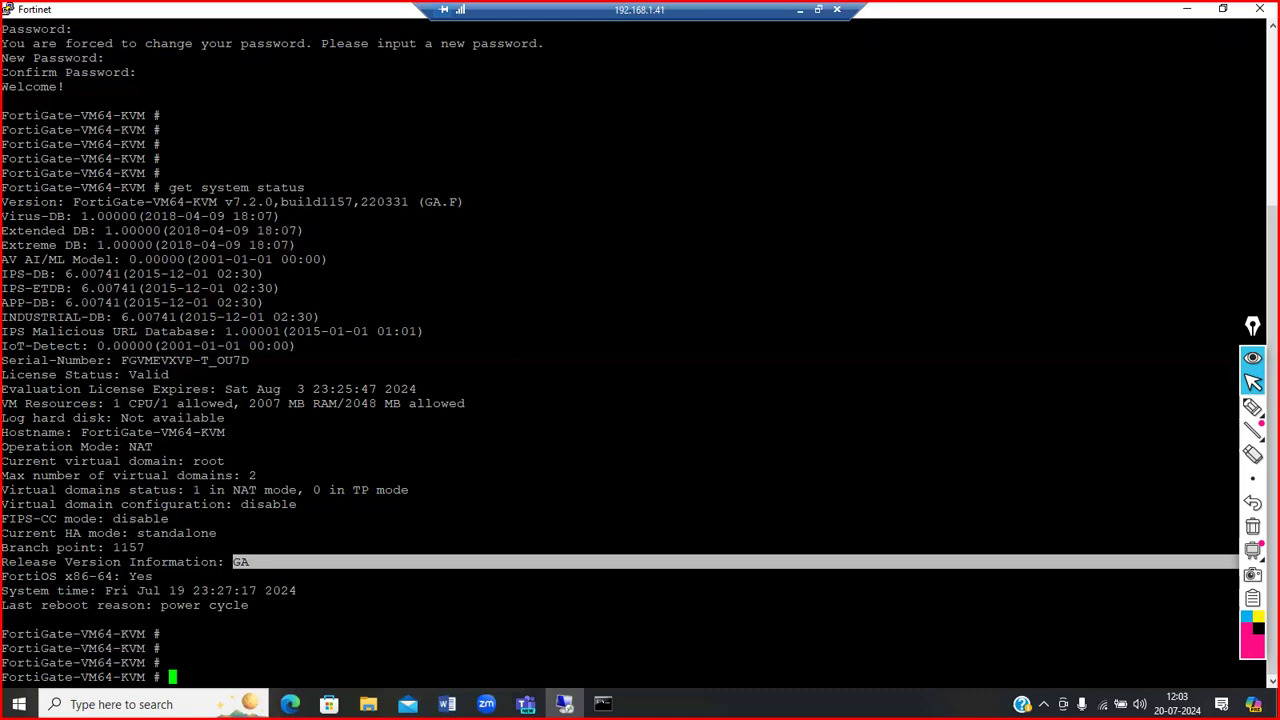
Step: Highlight the power cycle reboot reason and the system time until the session times out
{"action": "left_click_drag", "start_coordinate": [255, 605], "coordinate": [162, 605]}
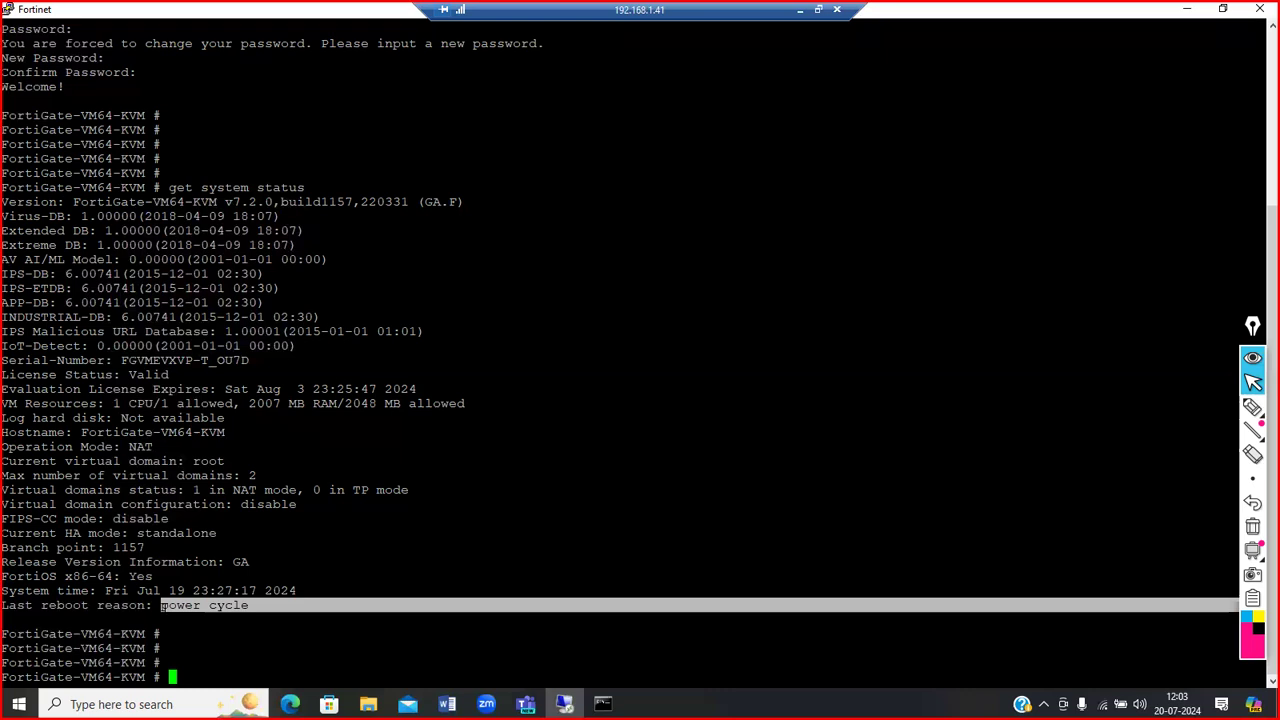
{"action": "left_click", "coordinate": [163, 606]}
{"action": "double_click", "coordinate": [164, 606]}
{"action": "left_click", "coordinate": [165, 606]}
{"action": "left_click_drag", "start_coordinate": [163, 606], "coordinate": [249, 605]}
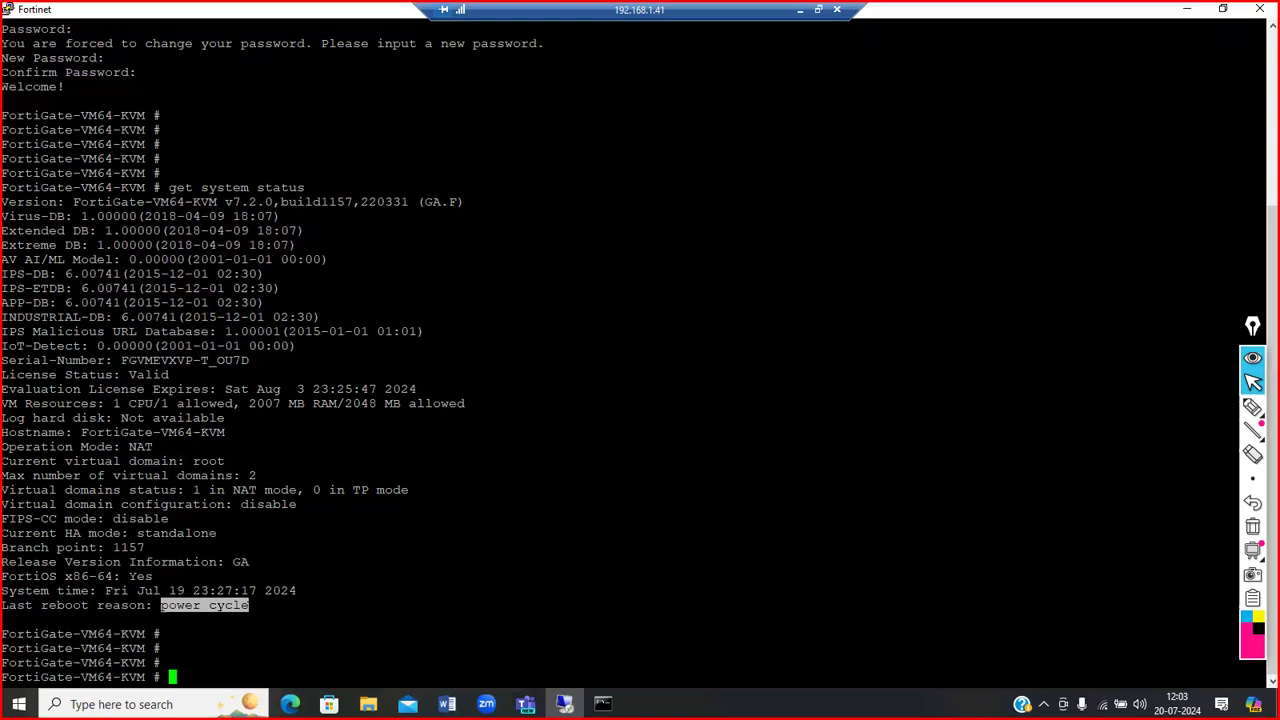
{"action": "left_click", "coordinate": [249, 605]}
{"action": "left_click_drag", "start_coordinate": [249, 605], "coordinate": [162, 606]}
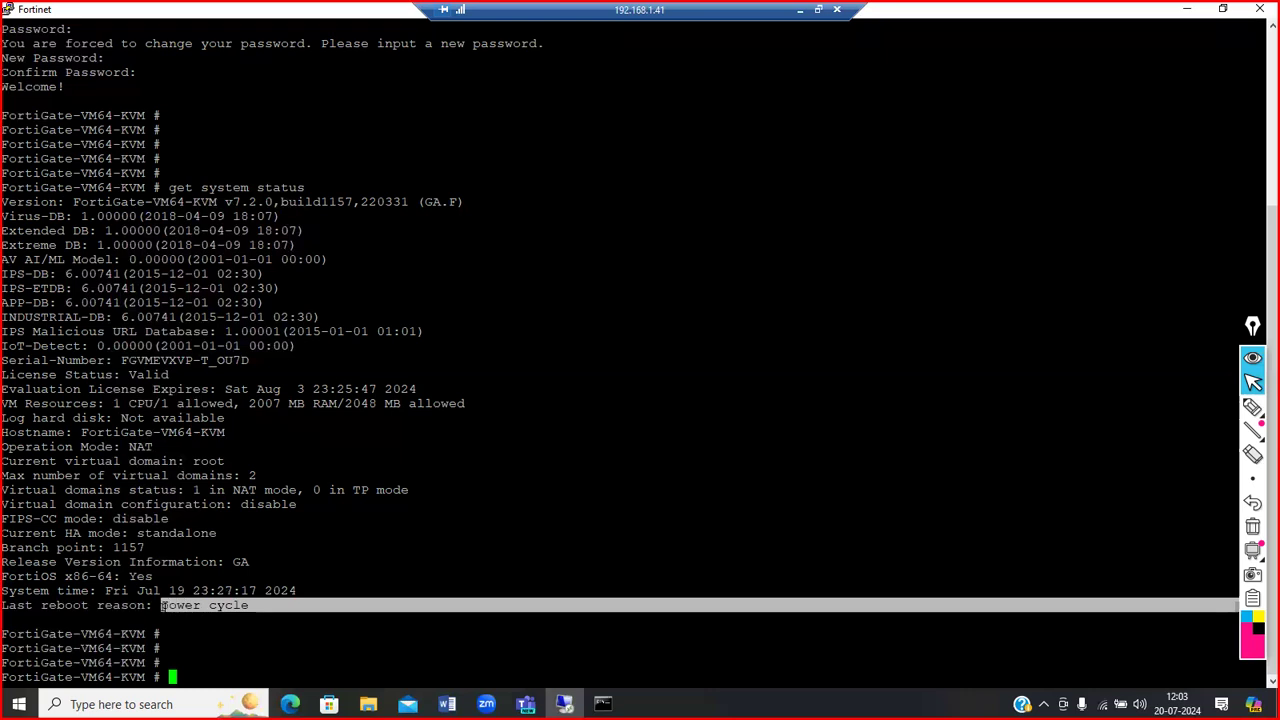
{"action": "left_click", "coordinate": [262, 607]}
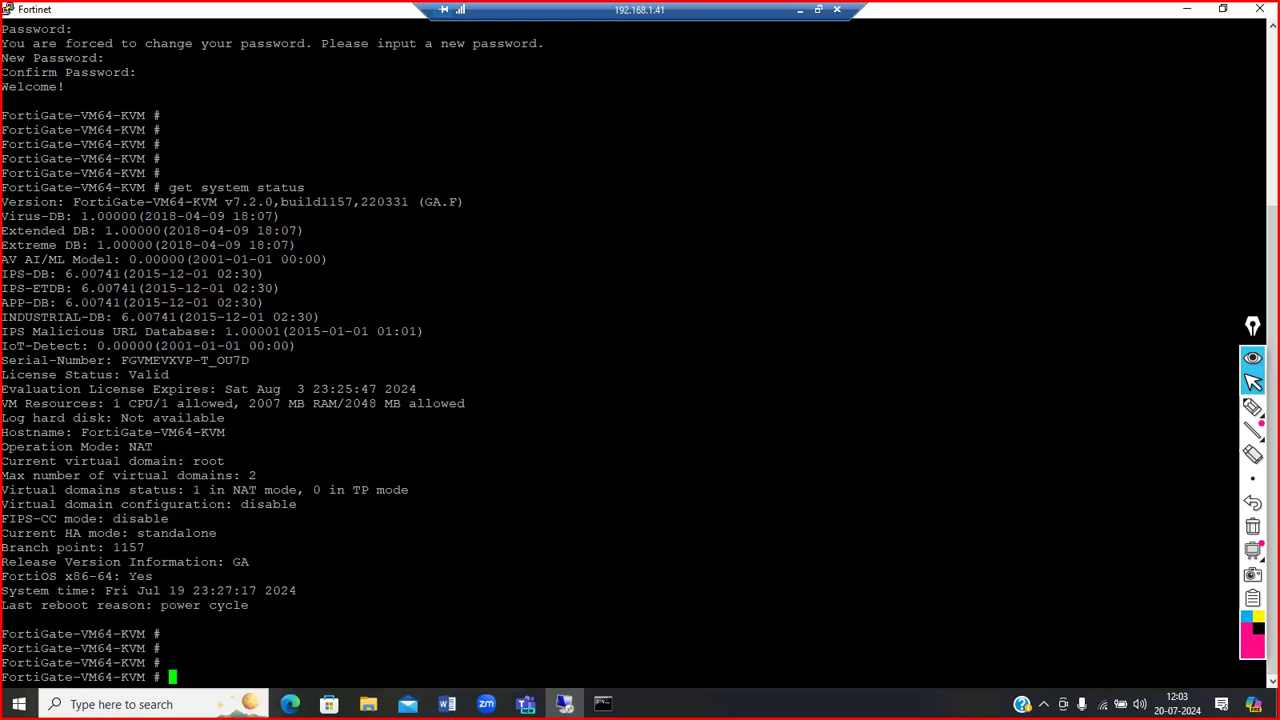
{"action": "left_click_drag", "start_coordinate": [300, 591], "coordinate": [106, 591]}
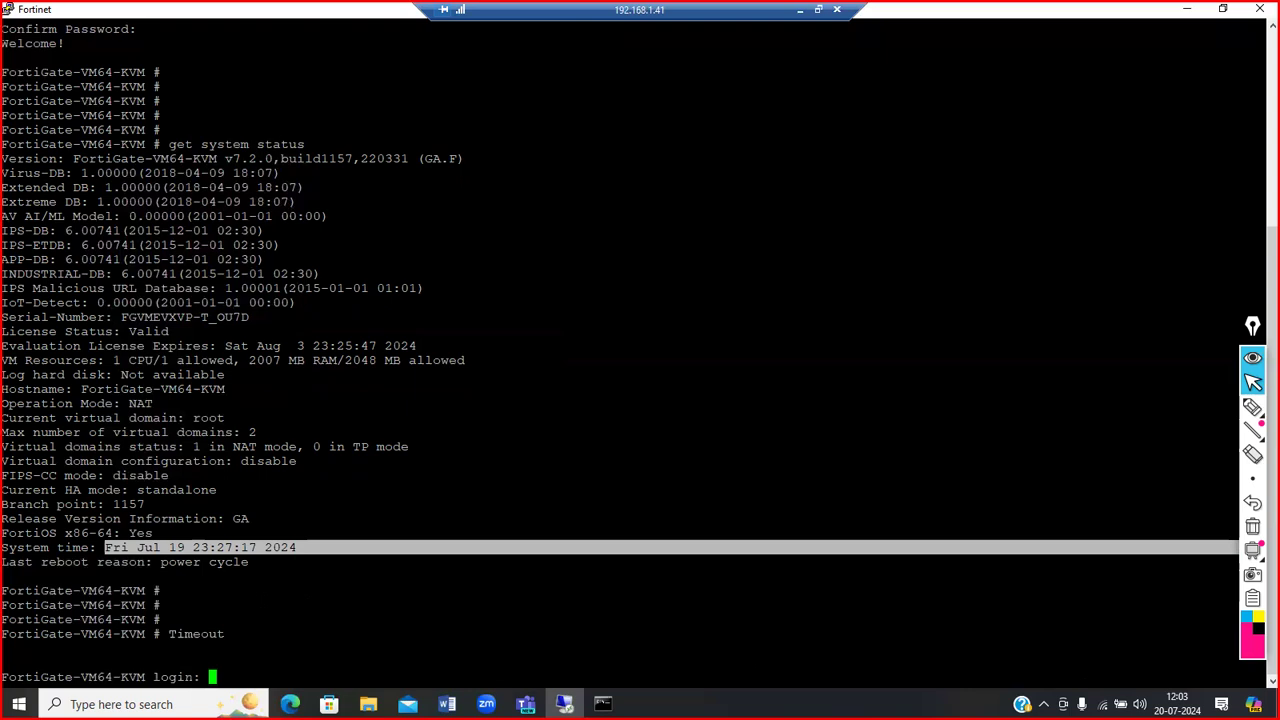
{"action": "left_click", "coordinate": [400, 600]}
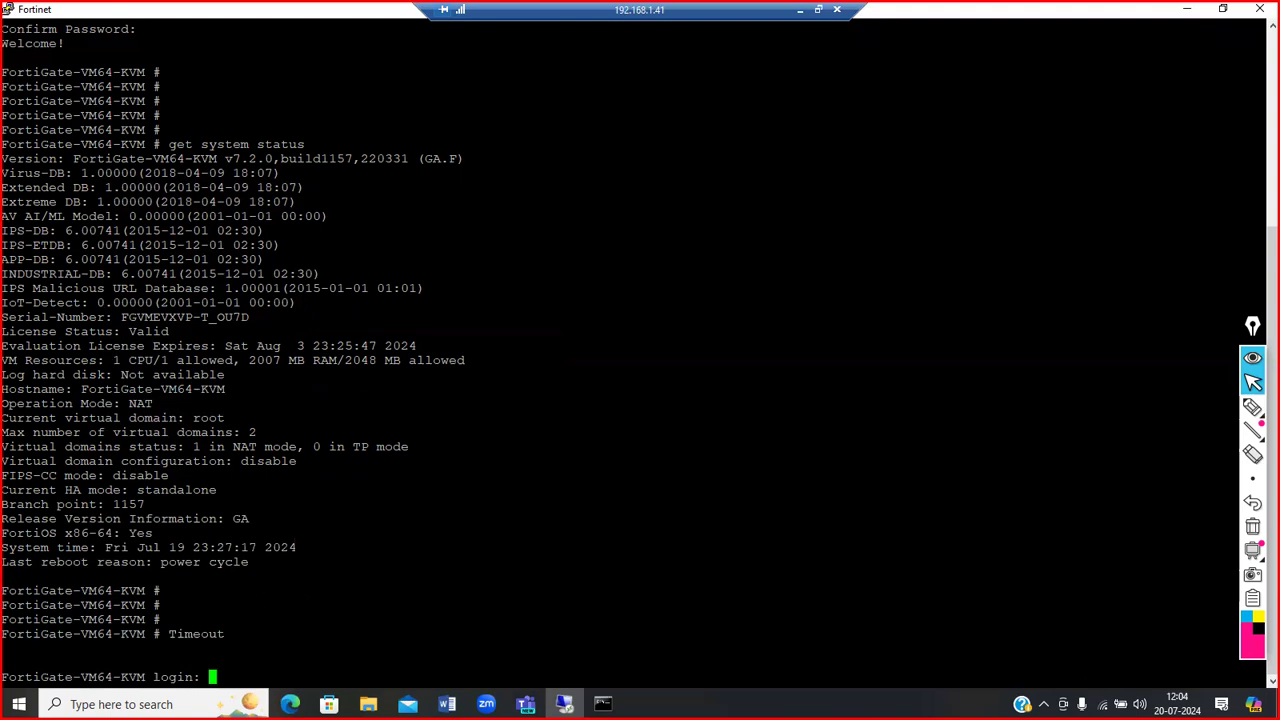
Step: Log back into the FortiGate CLI as admin and run 'show system interface'
{"action": "type", "text": "admin"}
{"action": "key", "text": "Return"}
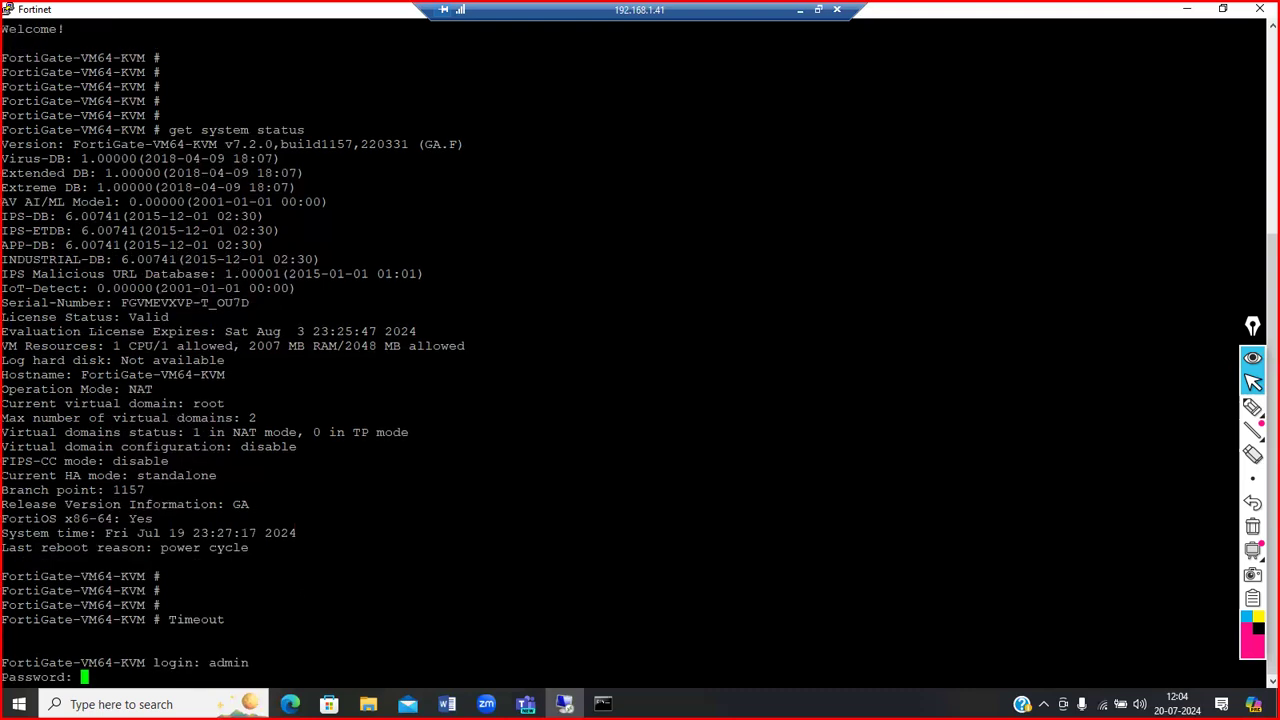
{"action": "key", "text": "Return"}
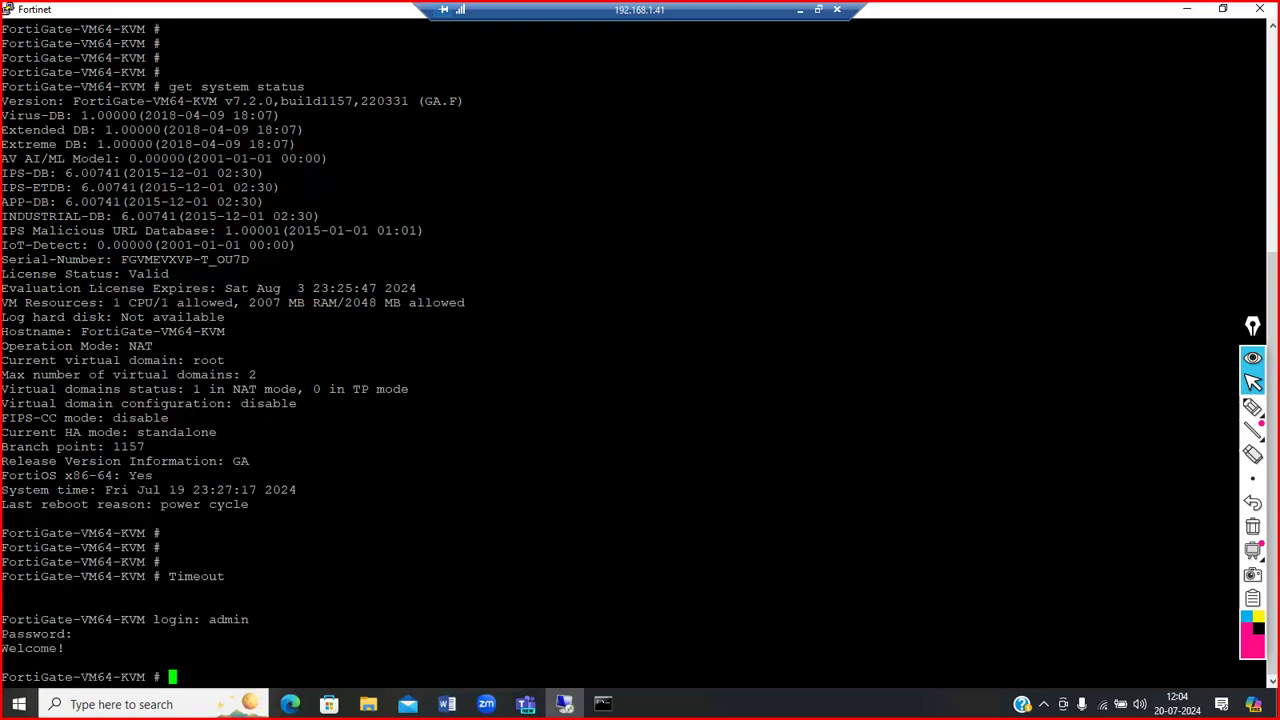
{"action": "type", "text": "show system interface"}
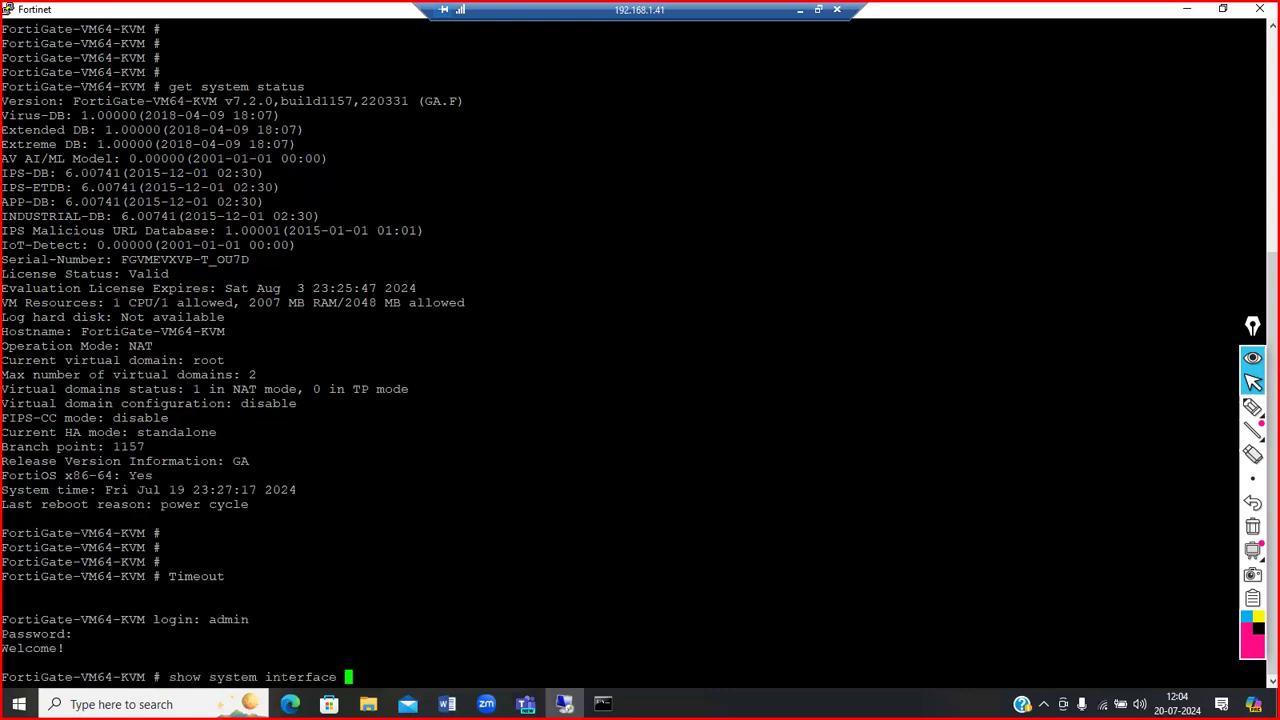
{"action": "key", "text": "Return"}
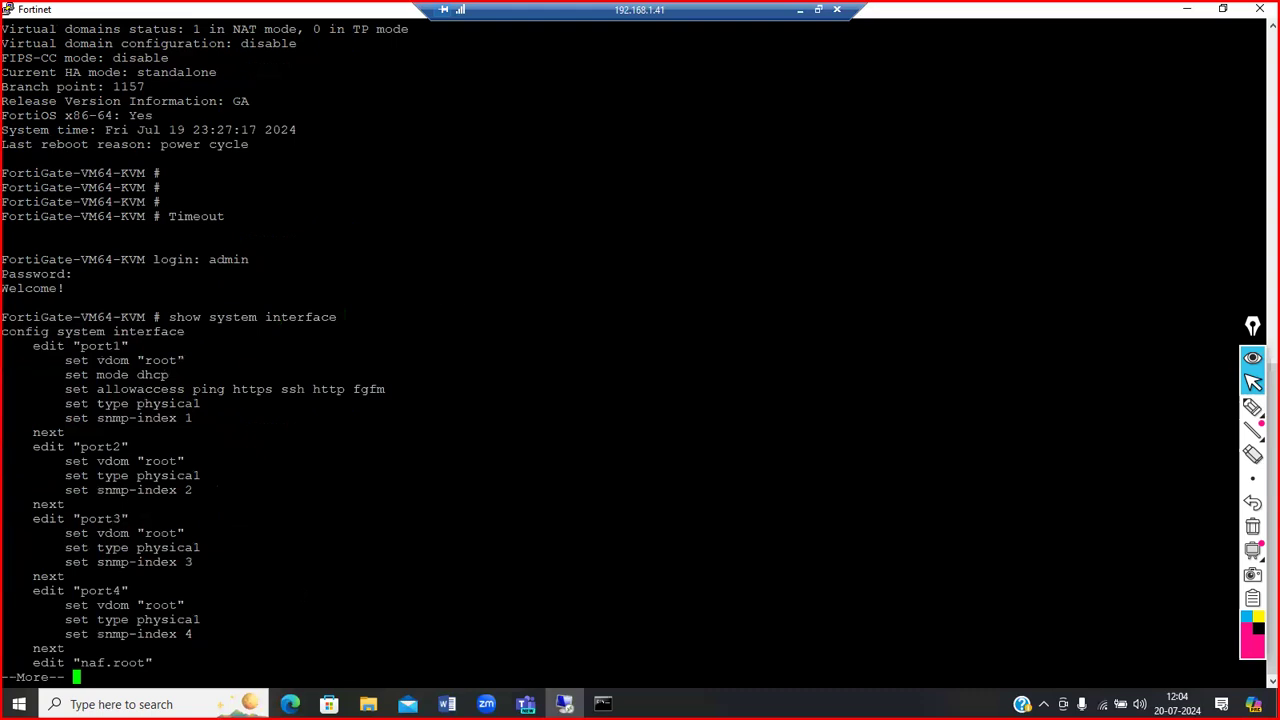
{"action": "key", "text": "Return"}
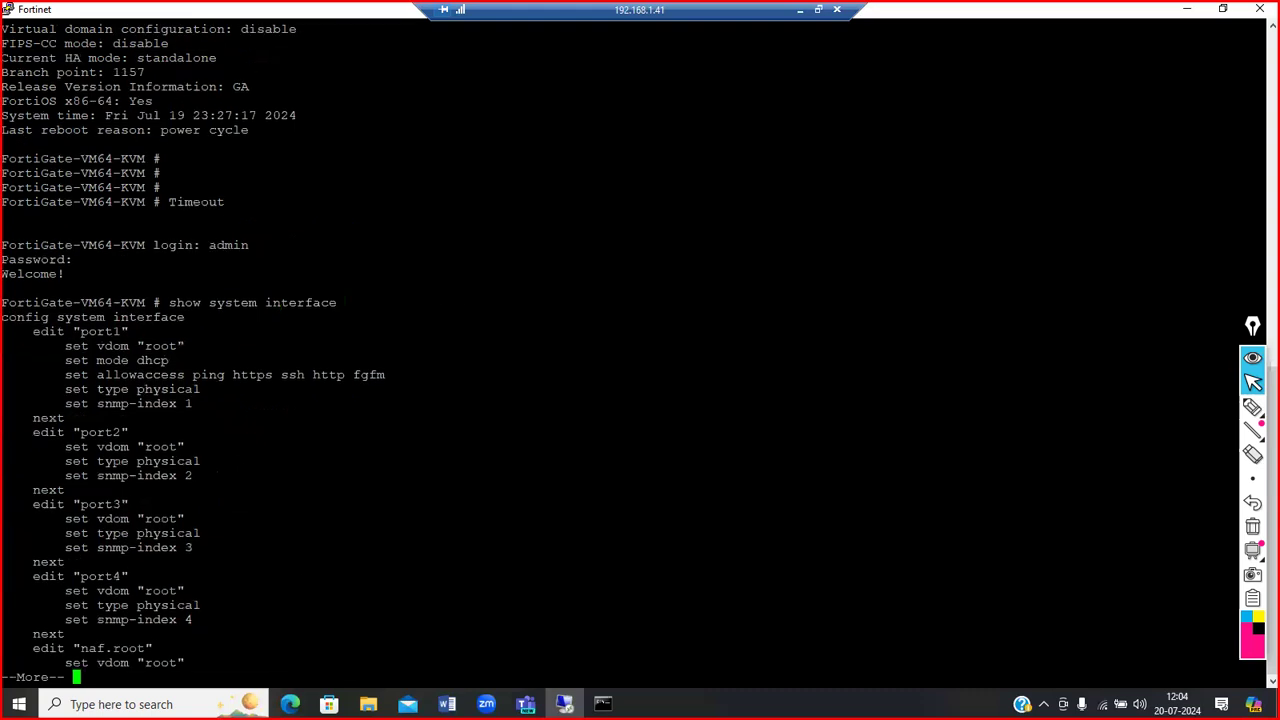
Step: Highlight the config system interface line and port1's DHCP addressing mode
{"action": "left_click_drag", "start_coordinate": [170, 317], "coordinate": [308, 313]}
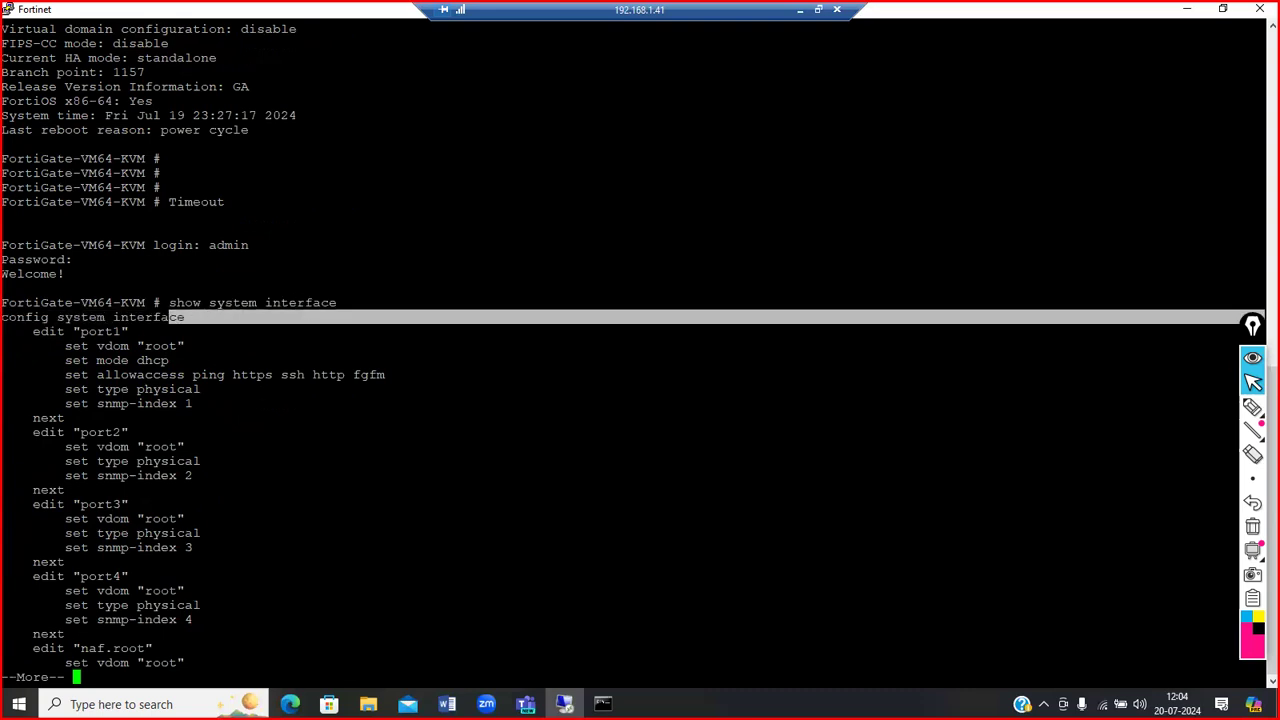
{"action": "left_click", "coordinate": [308, 317]}
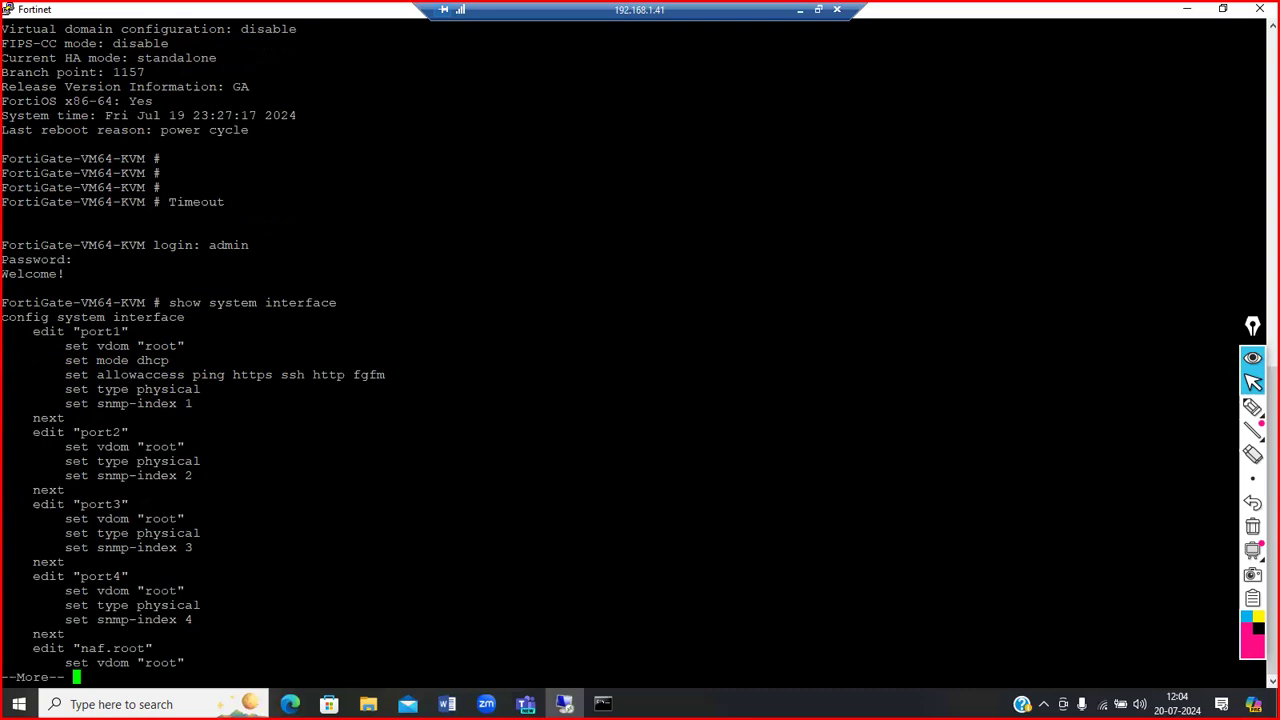
{"action": "left_click_drag", "start_coordinate": [300, 360], "coordinate": [138, 360]}
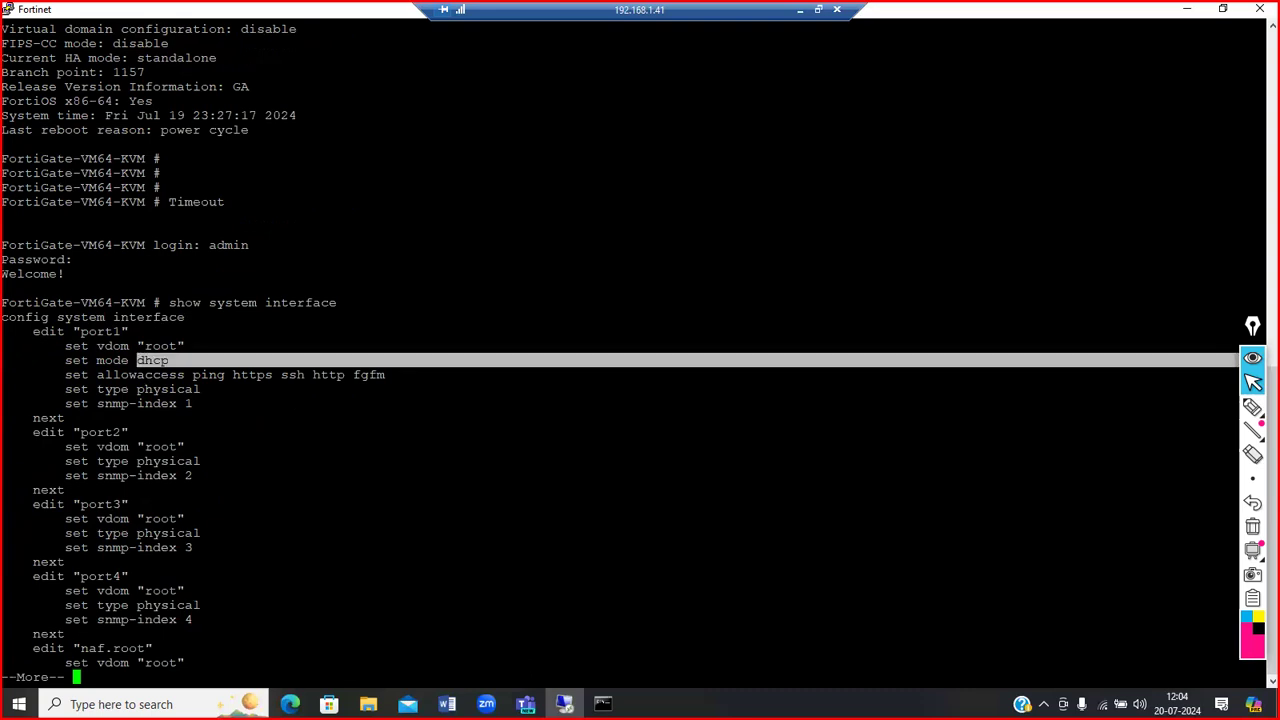
{"action": "left_click", "coordinate": [565, 704]}
{"action": "left_click", "coordinate": [565, 704]}
{"action": "left_click", "coordinate": [290, 704]}
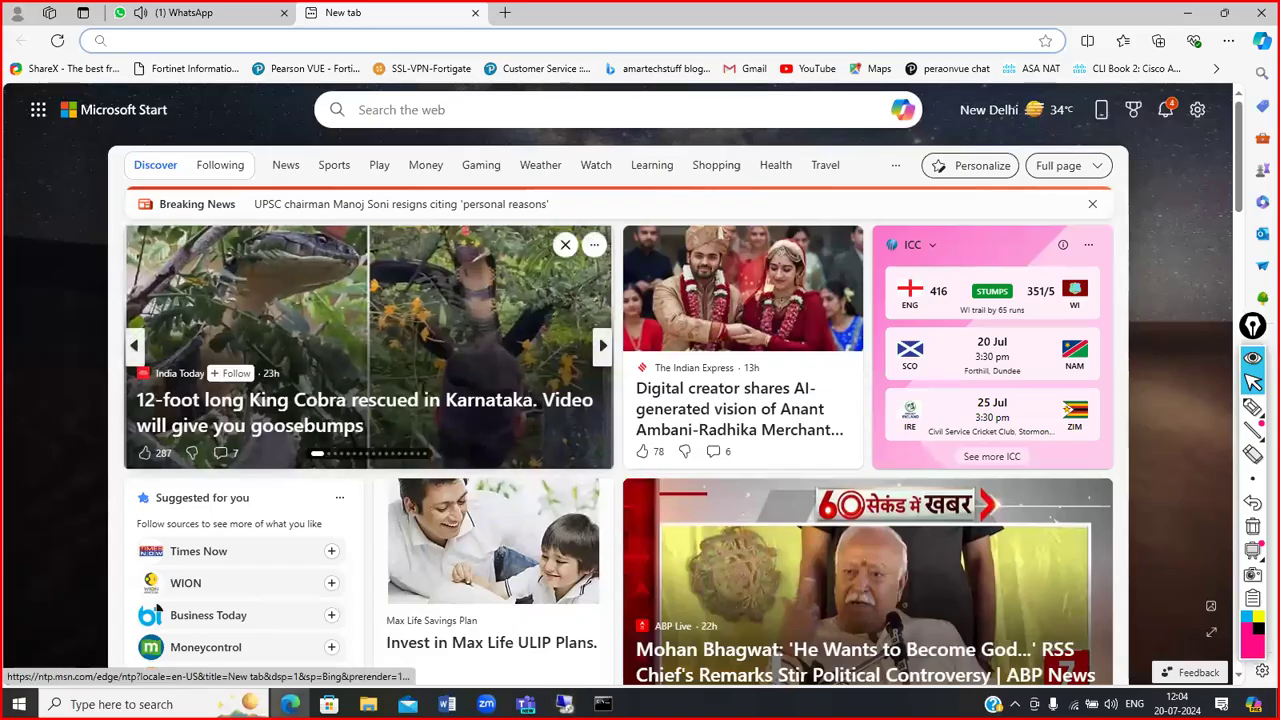
{"action": "left_click", "coordinate": [565, 704]}
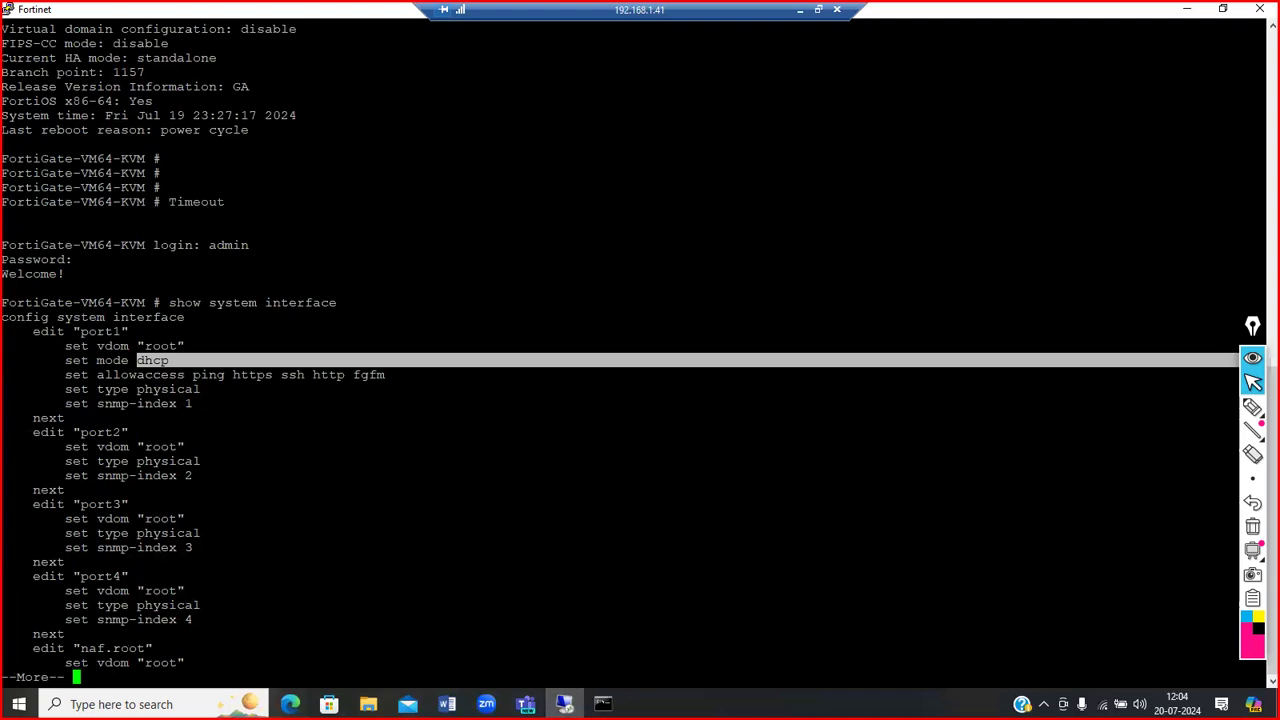
{"action": "left_click", "coordinate": [184, 362]}
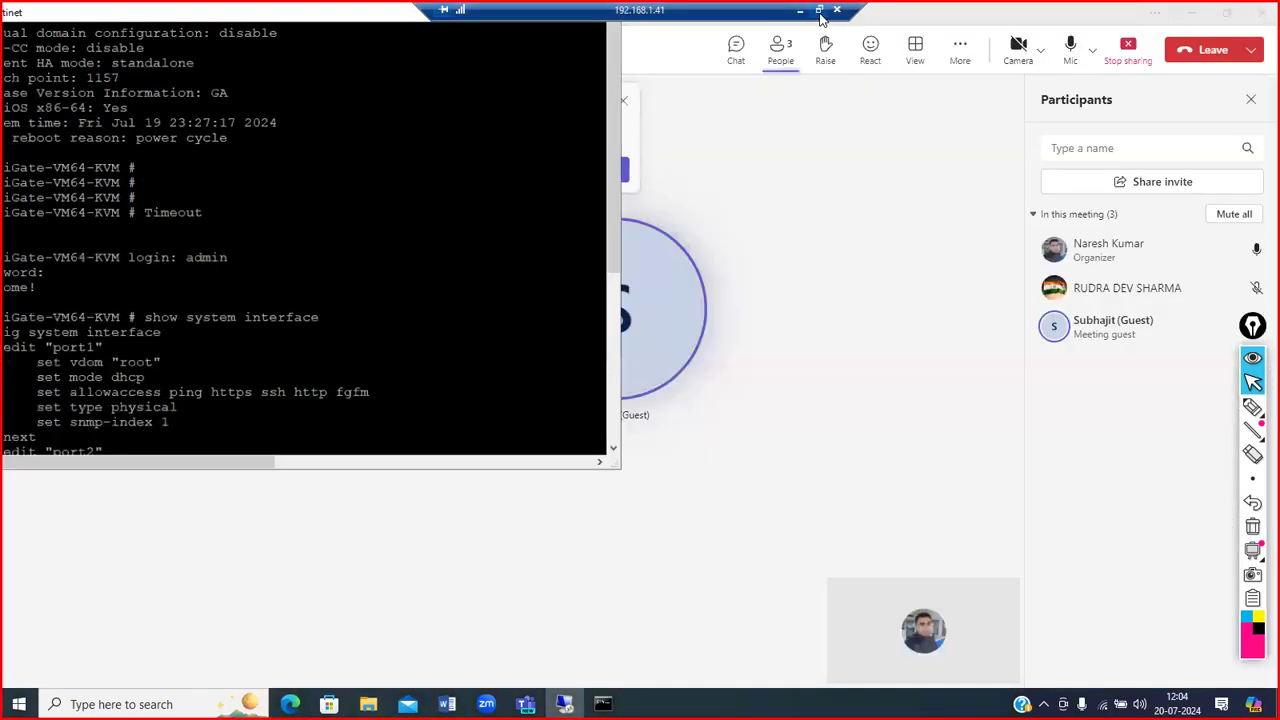
Step: Highlight port1's allowed access protocols, then type 'get system int'
{"action": "left_click", "coordinate": [818, 9]}
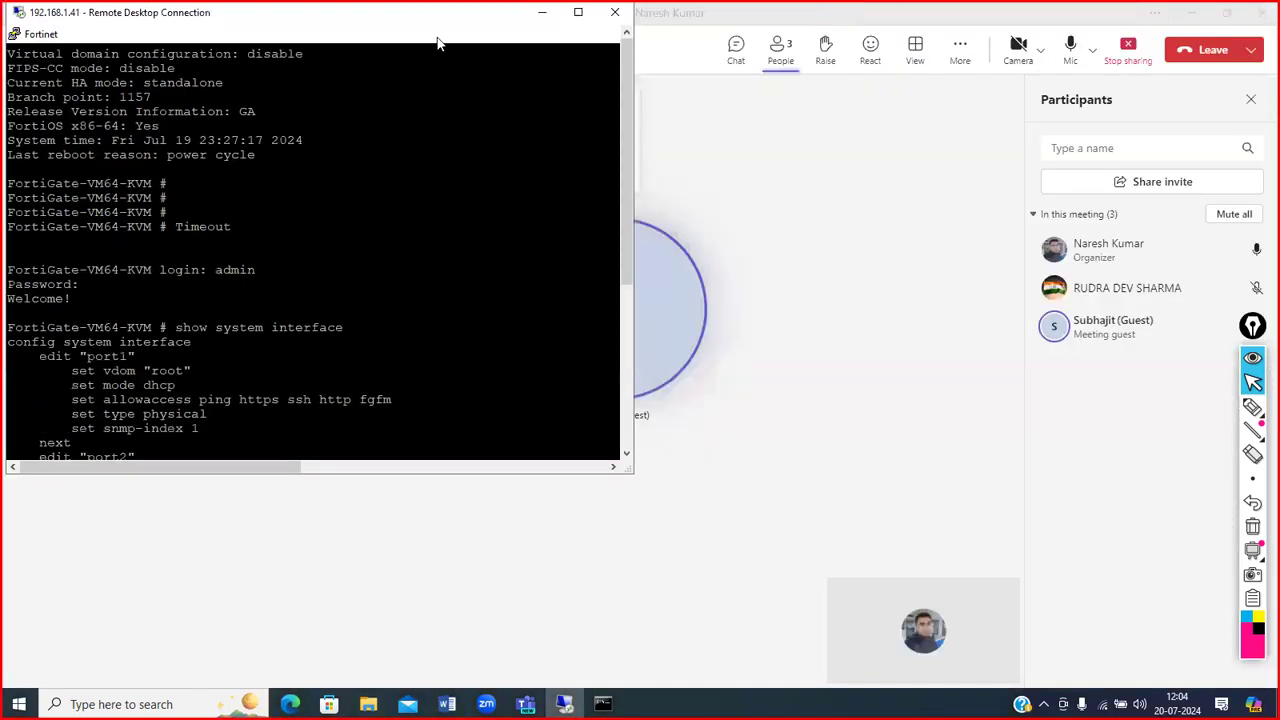
{"action": "double_click", "coordinate": [392, 18]}
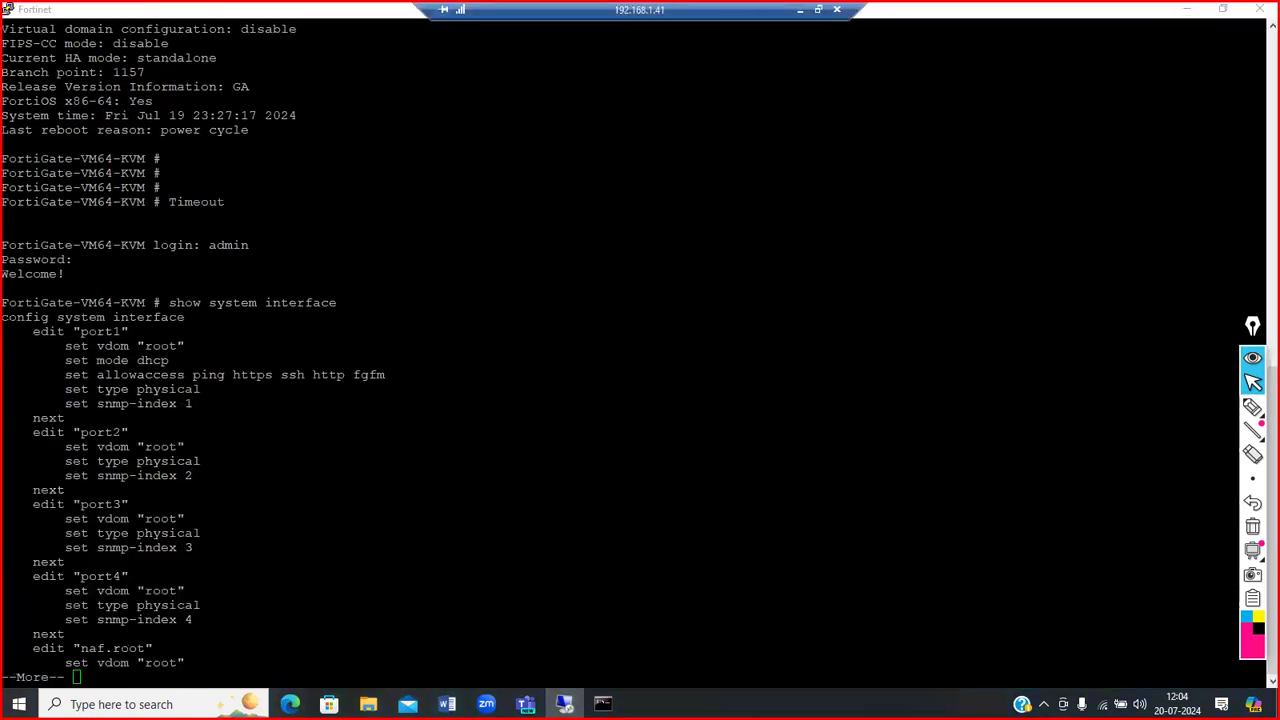
{"action": "key", "text": "alt+Tab"}
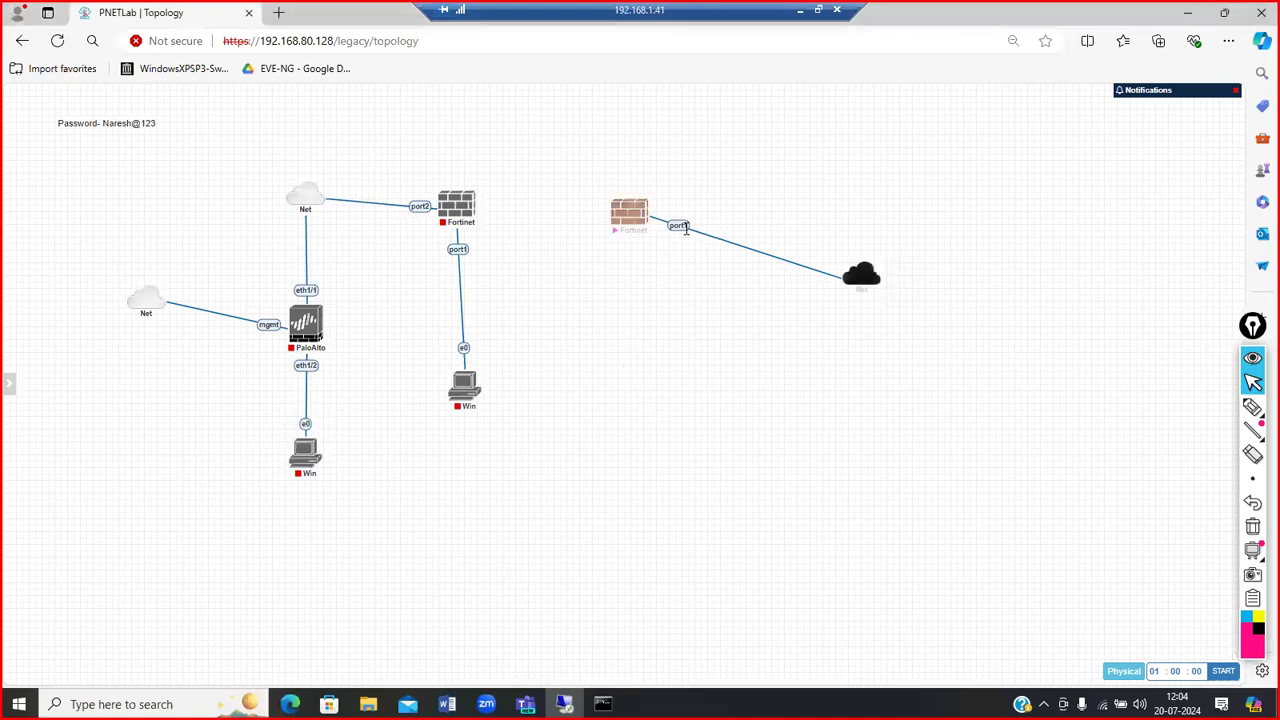
{"action": "mouse_move", "coordinate": [873, 288]}
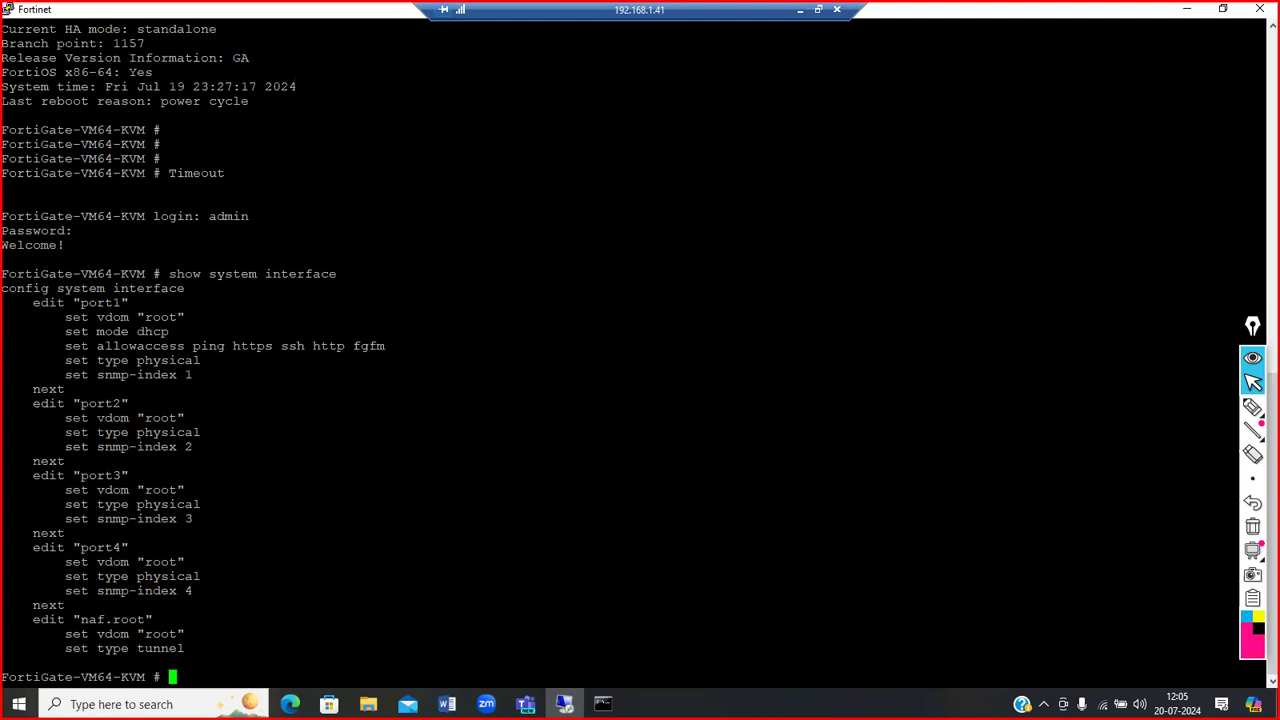
{"action": "left_click_drag", "start_coordinate": [185, 346], "coordinate": [334, 346]}
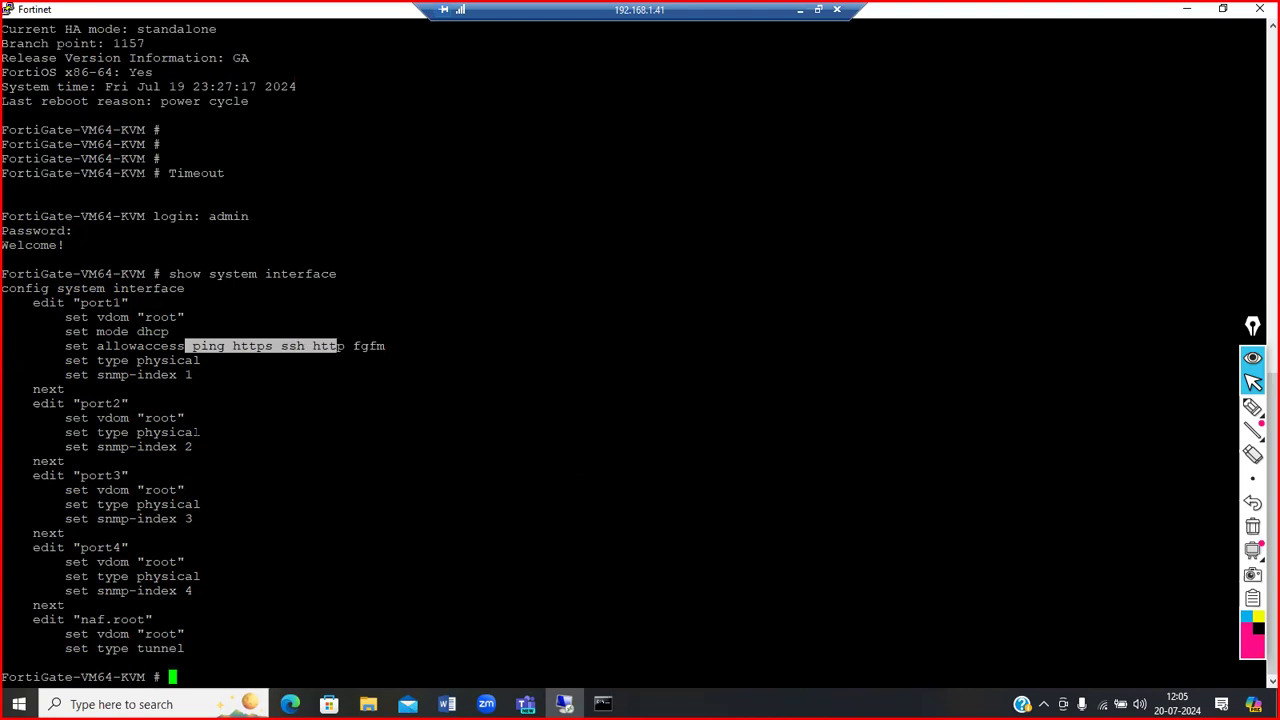
{"action": "left_click", "coordinate": [337, 347]}
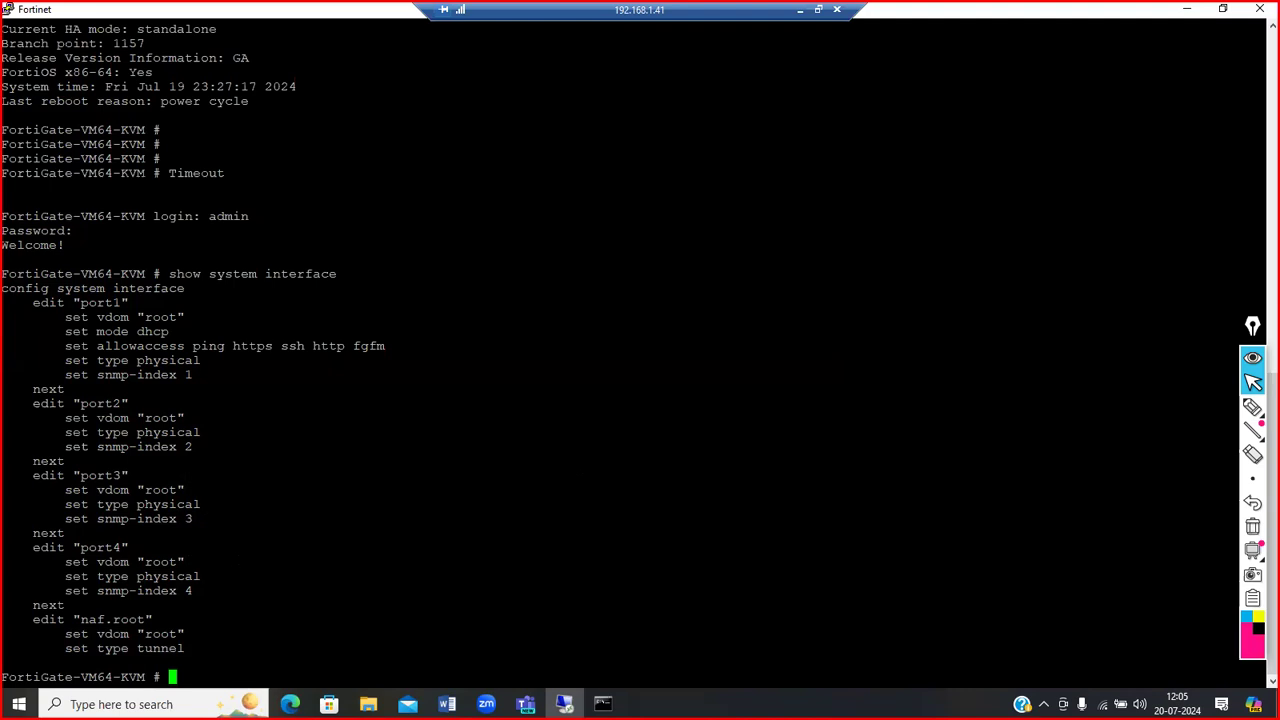
{"action": "type", "text": "get system int"}
Step: Run 'get system interface' and highlight port1's name, DHCP mode and IP 192.168.80.133
{"action": "key", "text": "Tab"}
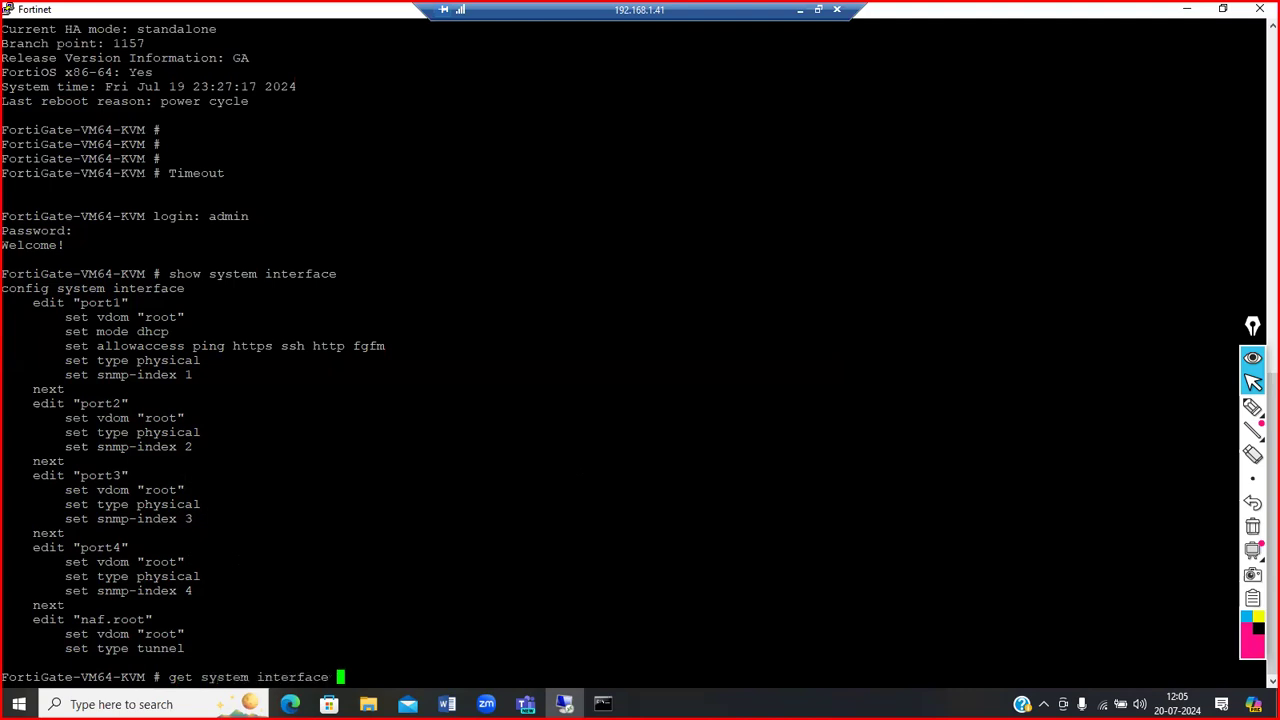
{"action": "key", "text": "question"}
{"action": "key", "text": "Return"}
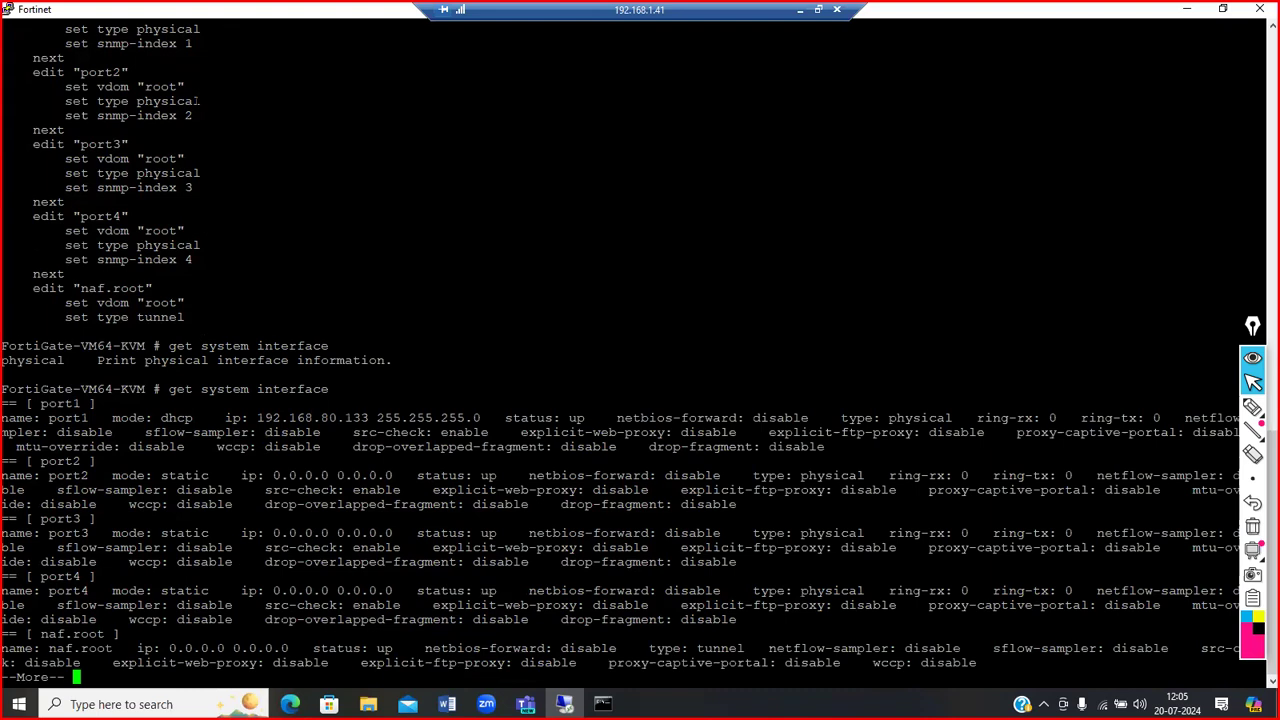
{"action": "left_click_drag", "start_coordinate": [201, 418], "coordinate": [160, 418]}
{"action": "left_click_drag", "start_coordinate": [48, 418], "coordinate": [82, 418]}
{"action": "left_click_drag", "start_coordinate": [257, 418], "coordinate": [369, 418]}
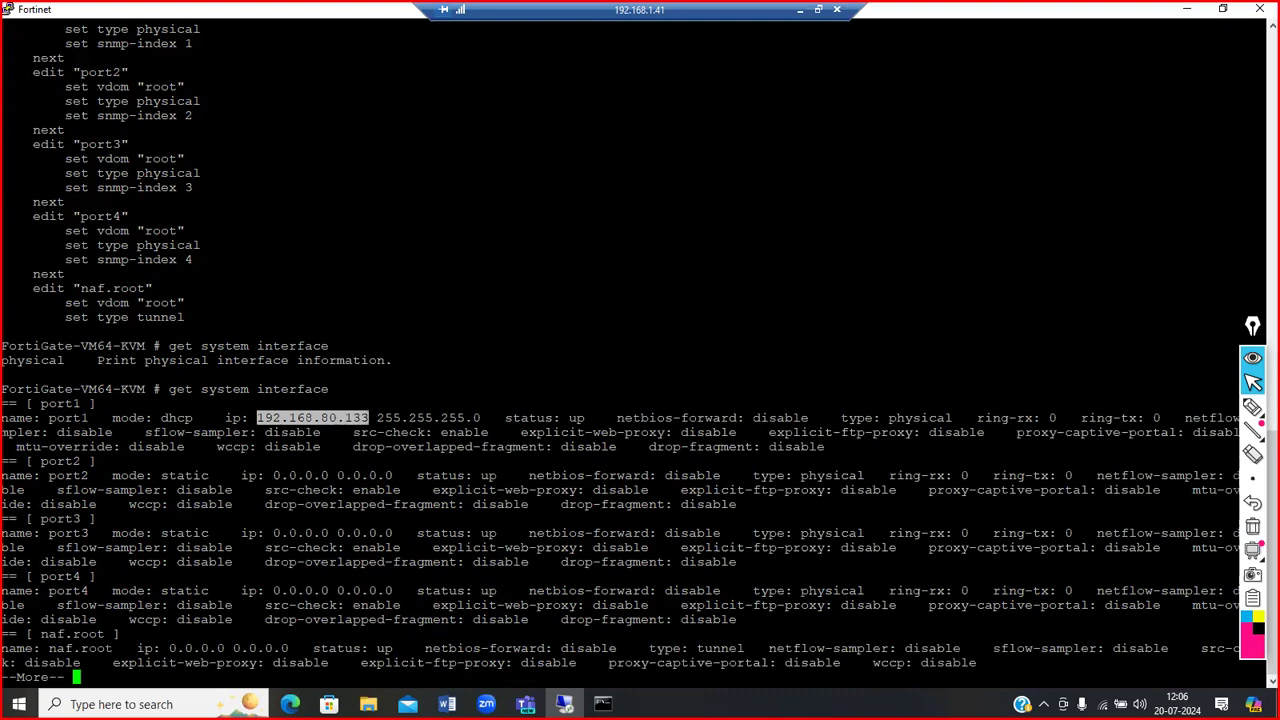
{"action": "scroll", "coordinate": [634, 352], "scroll_direction": "up", "scroll_amount": 3}
{"action": "scroll", "coordinate": [634, 352], "scroll_direction": "down", "scroll_amount": 3}
{"action": "scroll", "coordinate": [634, 352], "scroll_direction": "up", "scroll_amount": 3}
{"action": "scroll", "coordinate": [634, 352], "scroll_direction": "up", "scroll_amount": 1}
{"action": "scroll", "coordinate": [634, 352], "scroll_direction": "down", "scroll_amount": 2}
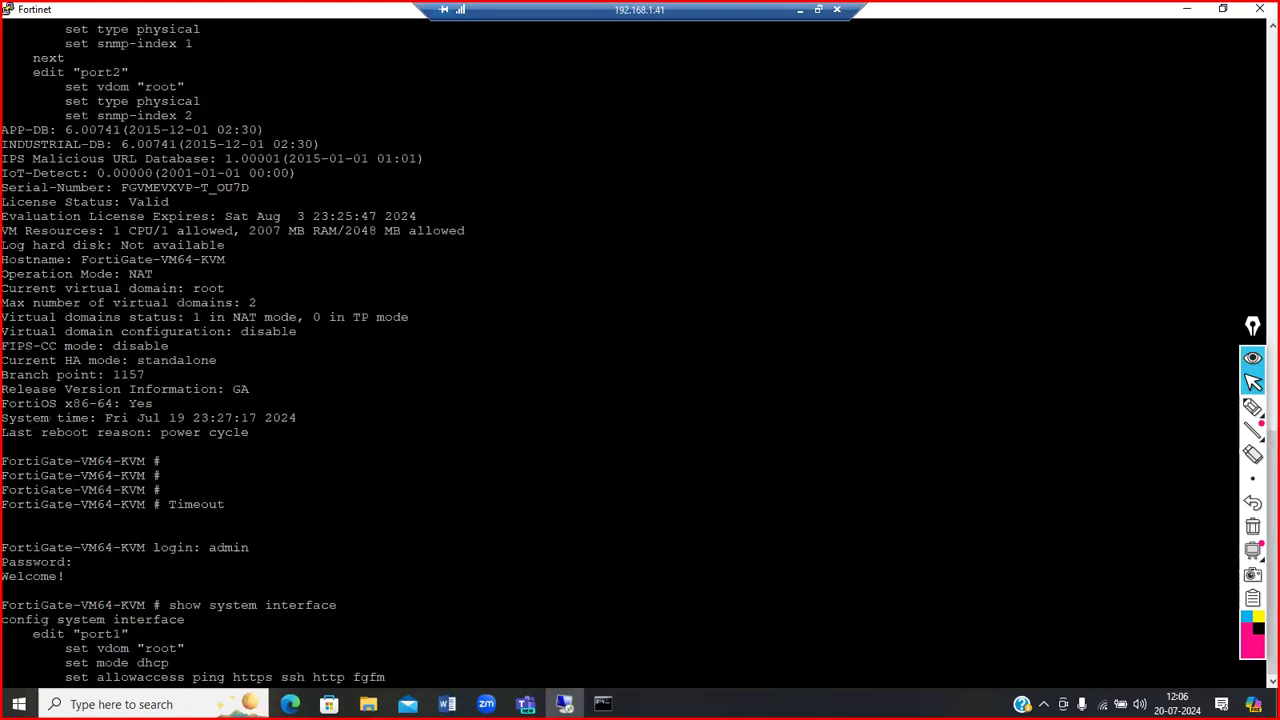
Step: Highlight https and http in port1's allowed access list
{"action": "key", "text": "q"}
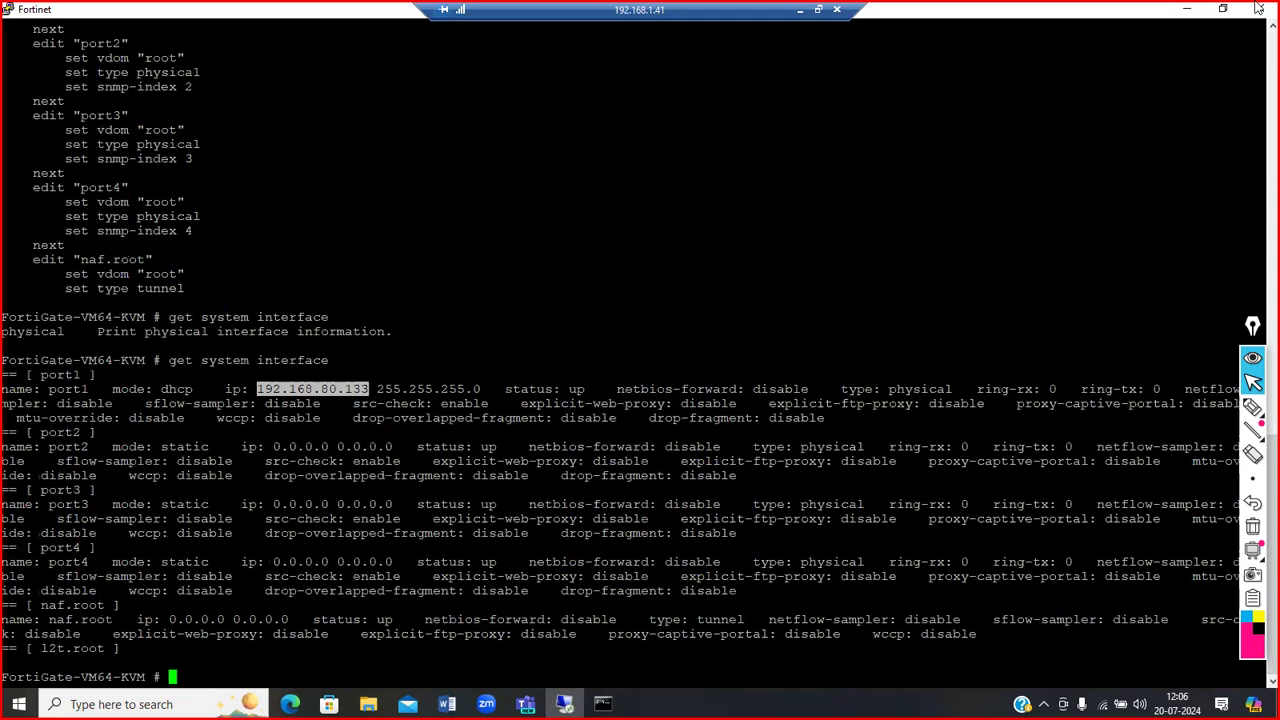
{"action": "scroll", "coordinate": [1258, 28], "scroll_direction": "up", "scroll_amount": 1}
{"action": "scroll", "coordinate": [1258, 28], "scroll_direction": "up", "scroll_amount": 2}
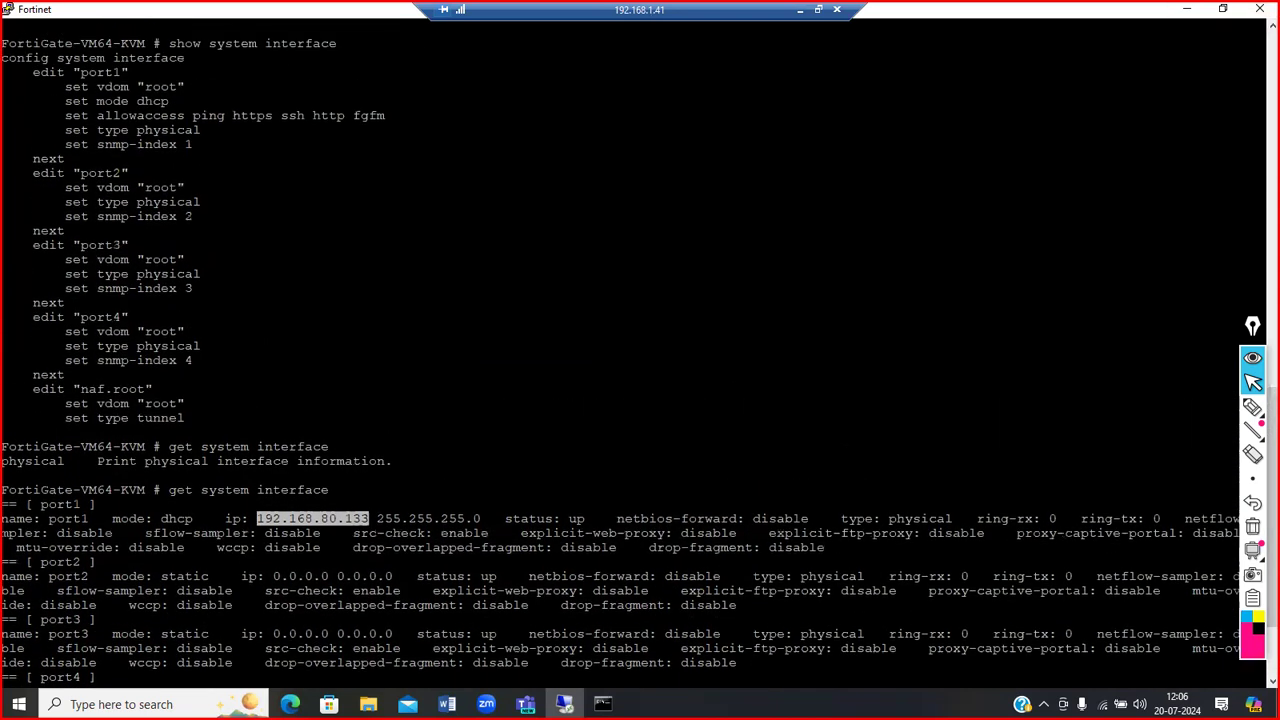
{"action": "double_click", "coordinate": [252, 115]}
{"action": "left_click_drag", "start_coordinate": [346, 115], "coordinate": [310, 115]}
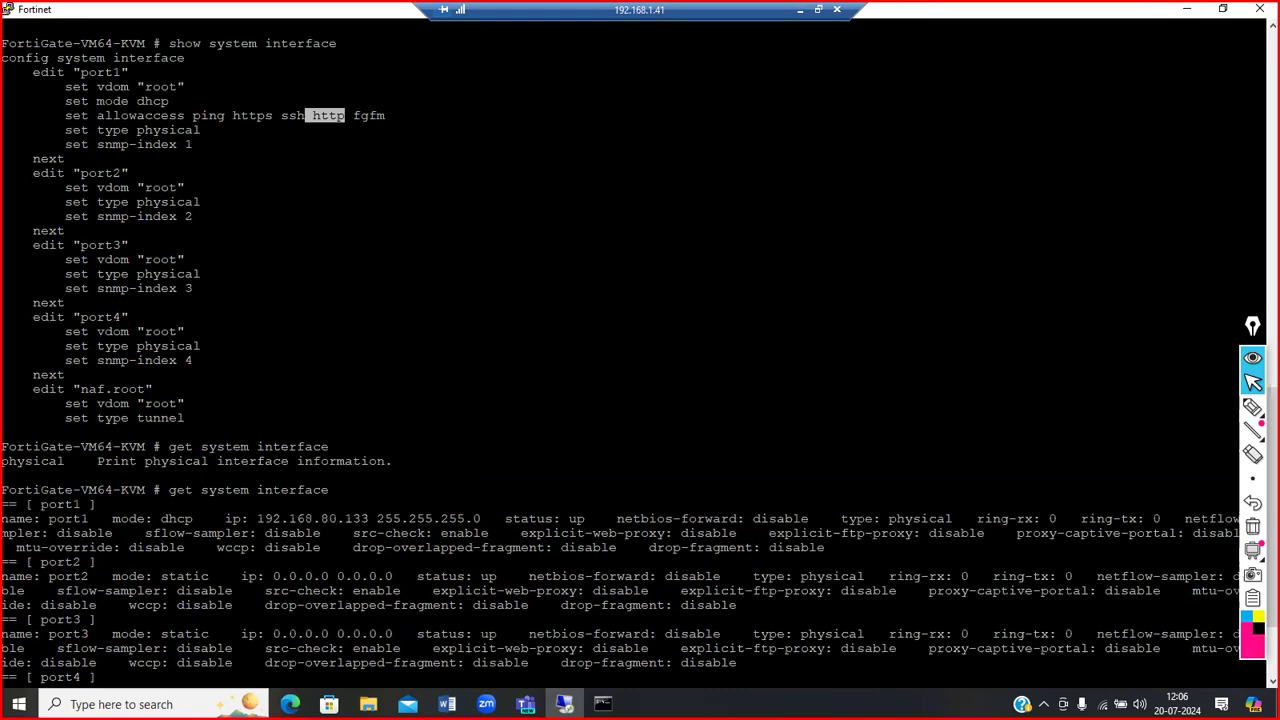
{"action": "left_click_drag", "start_coordinate": [282, 115], "coordinate": [236, 115]}
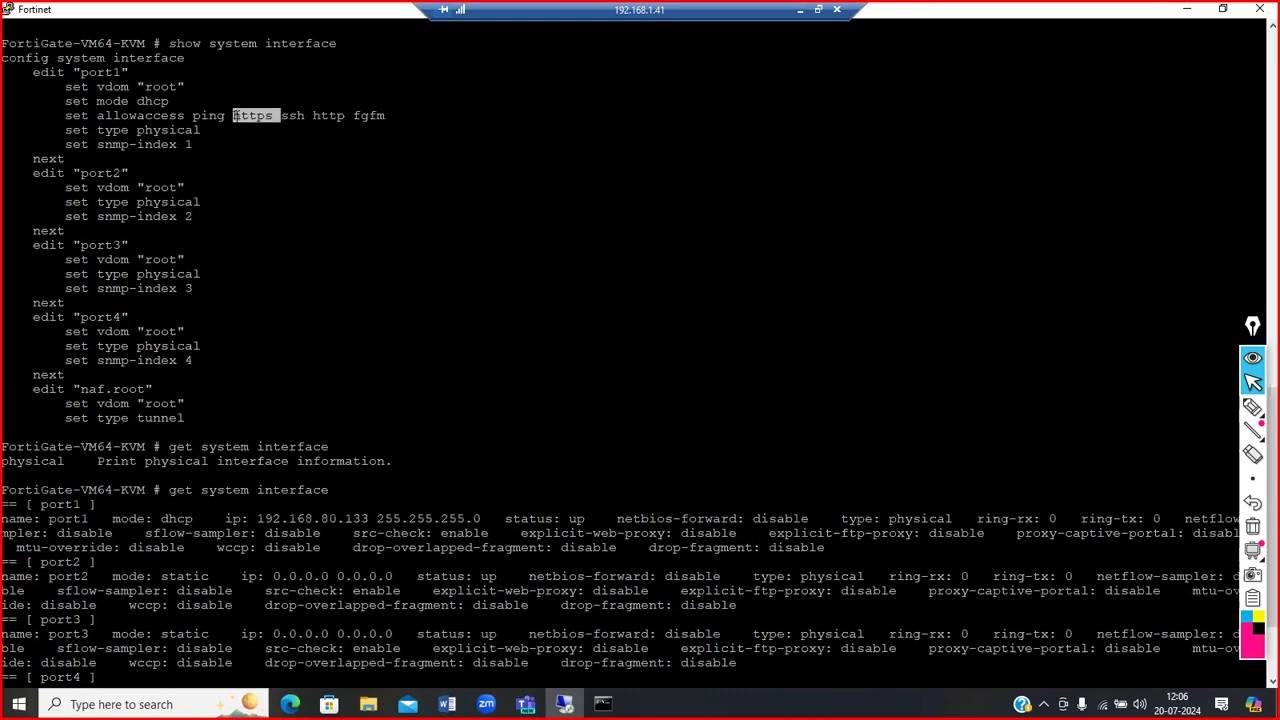
{"action": "left_click", "coordinate": [236, 116]}
{"action": "double_click", "coordinate": [331, 116]}
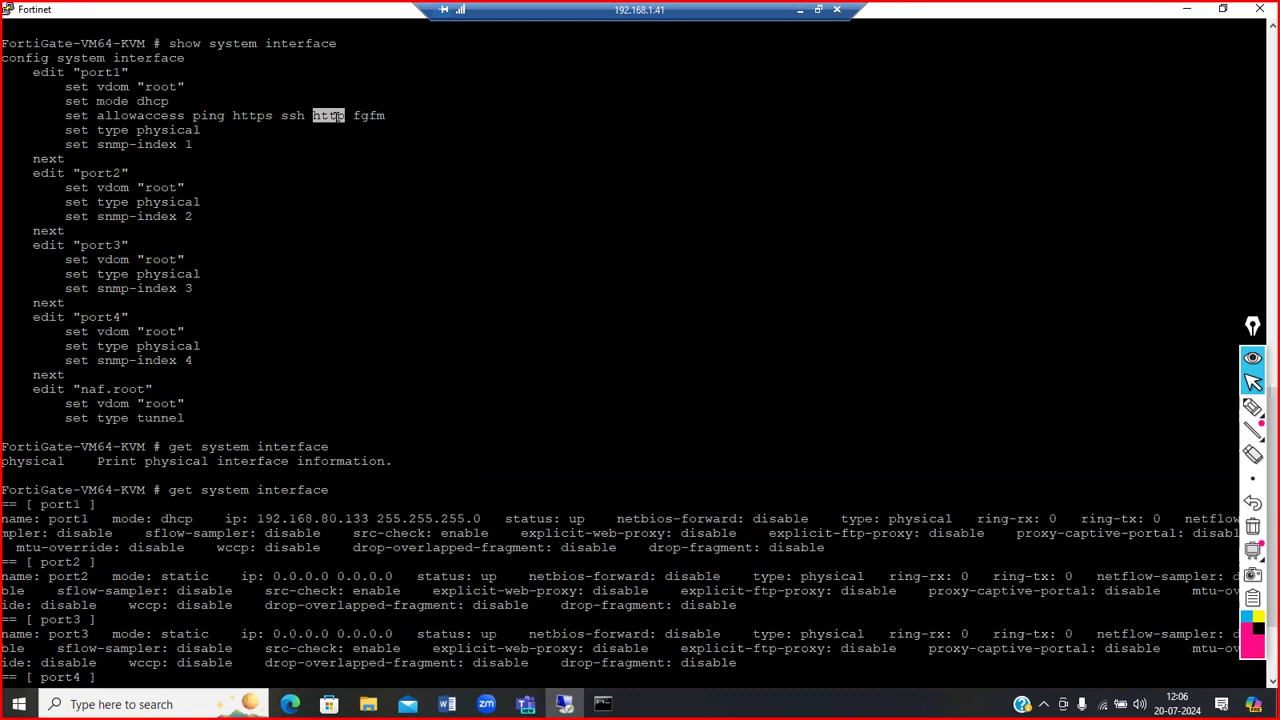
{"action": "key", "text": "alt+Tab"}
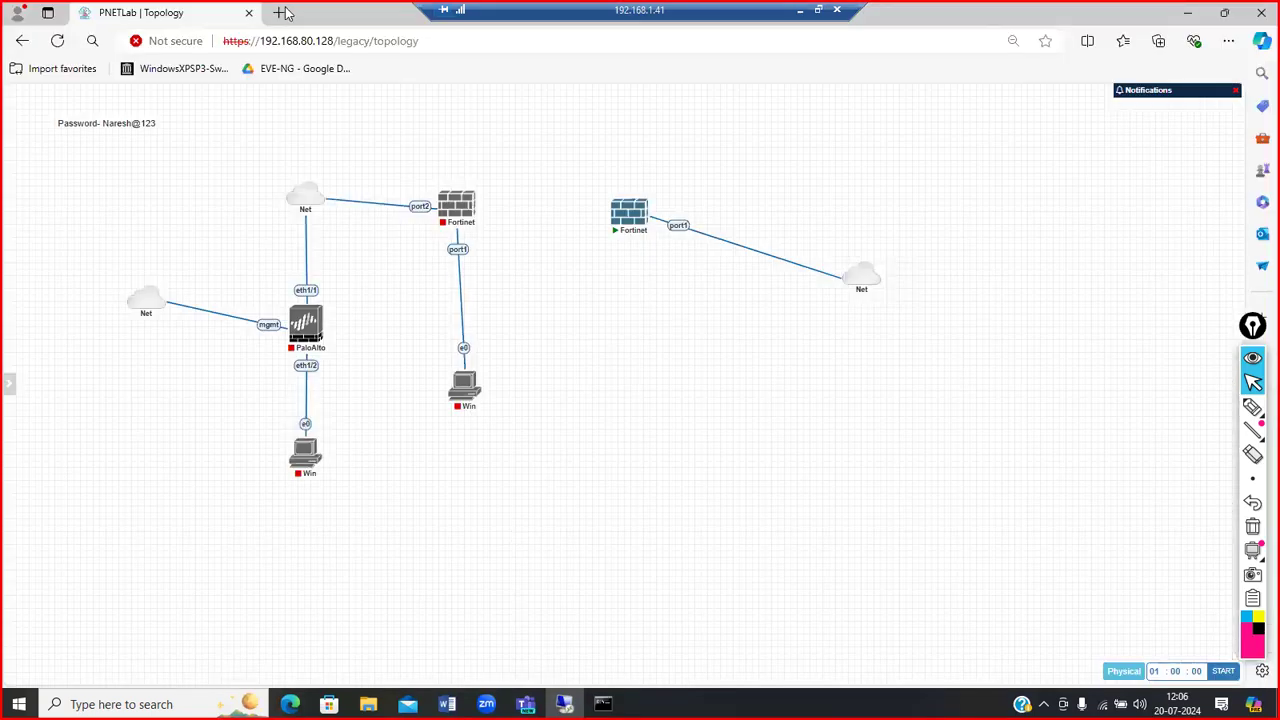
Step: Browse to 192.168.80.133 in a new tab, log in as admin, and begin setup
{"action": "left_click", "coordinate": [280, 12]}
{"action": "type", "text": "192.168.80.1"}
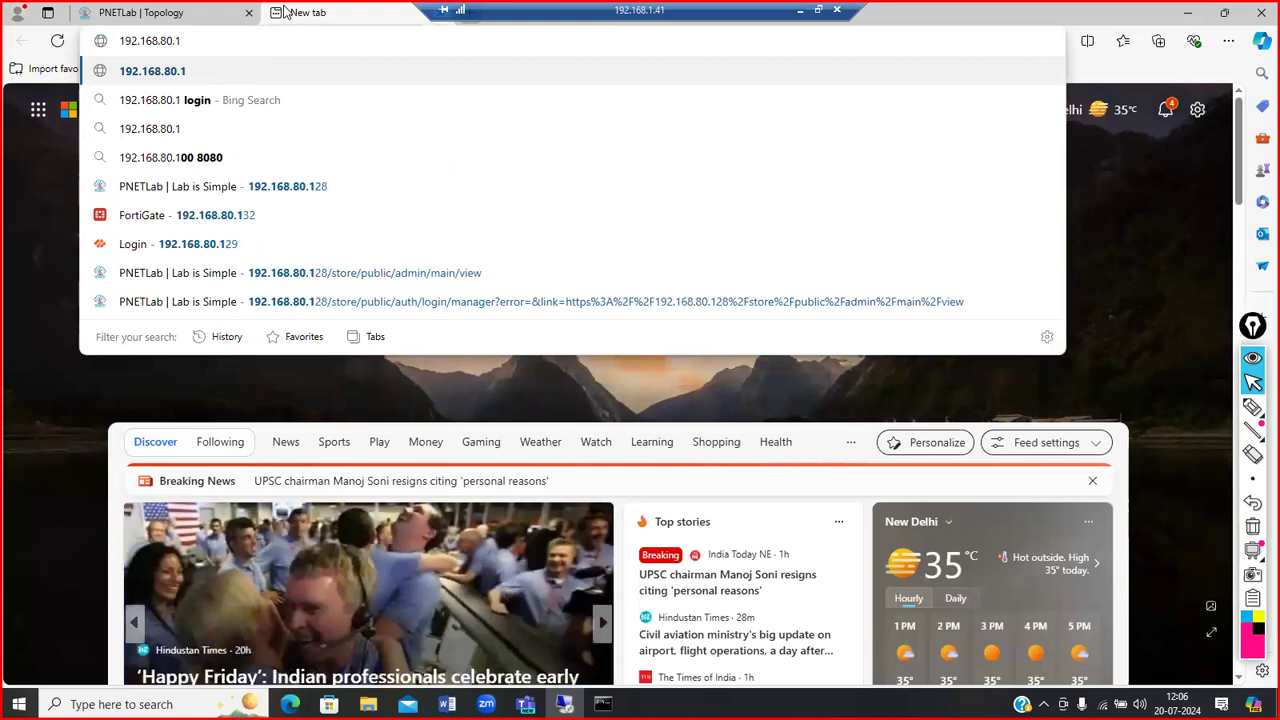
{"action": "type", "text": "33/login?redir=%2F"}
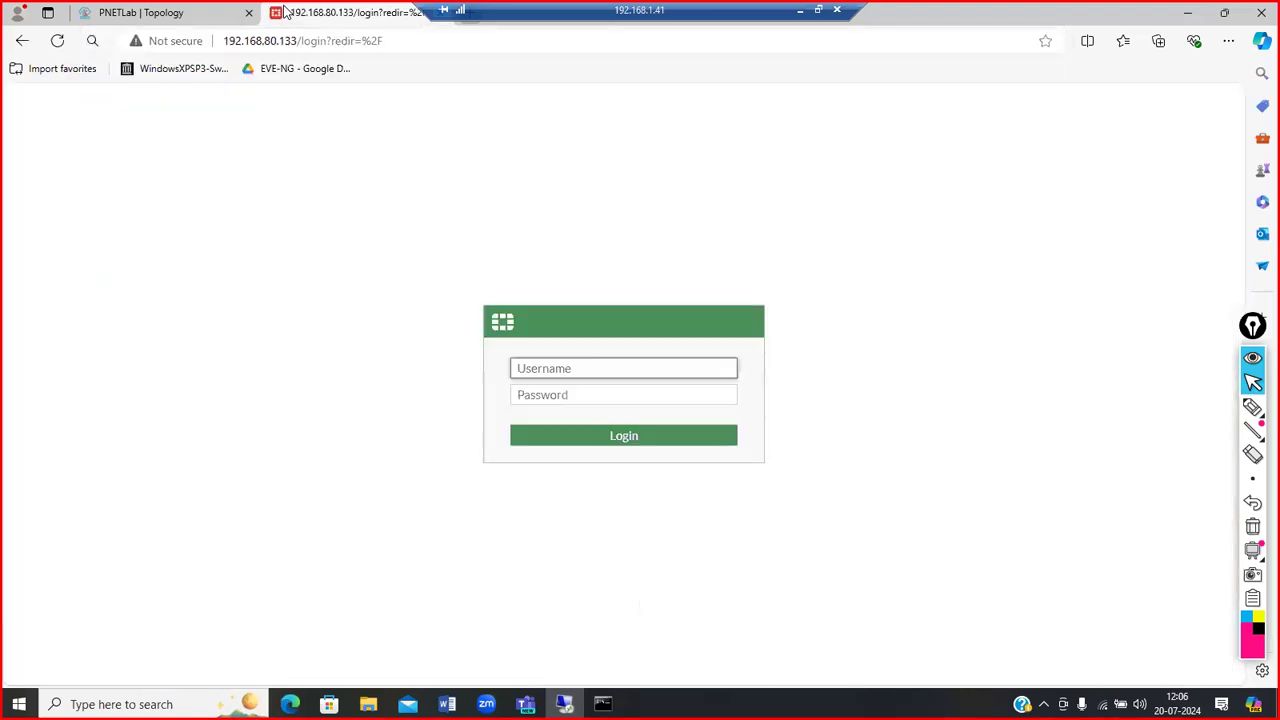
{"action": "type", "text": "admin"}
{"action": "key", "text": "Tab"}
{"action": "type", "text": "a"}
{"action": "key", "text": "Return"}
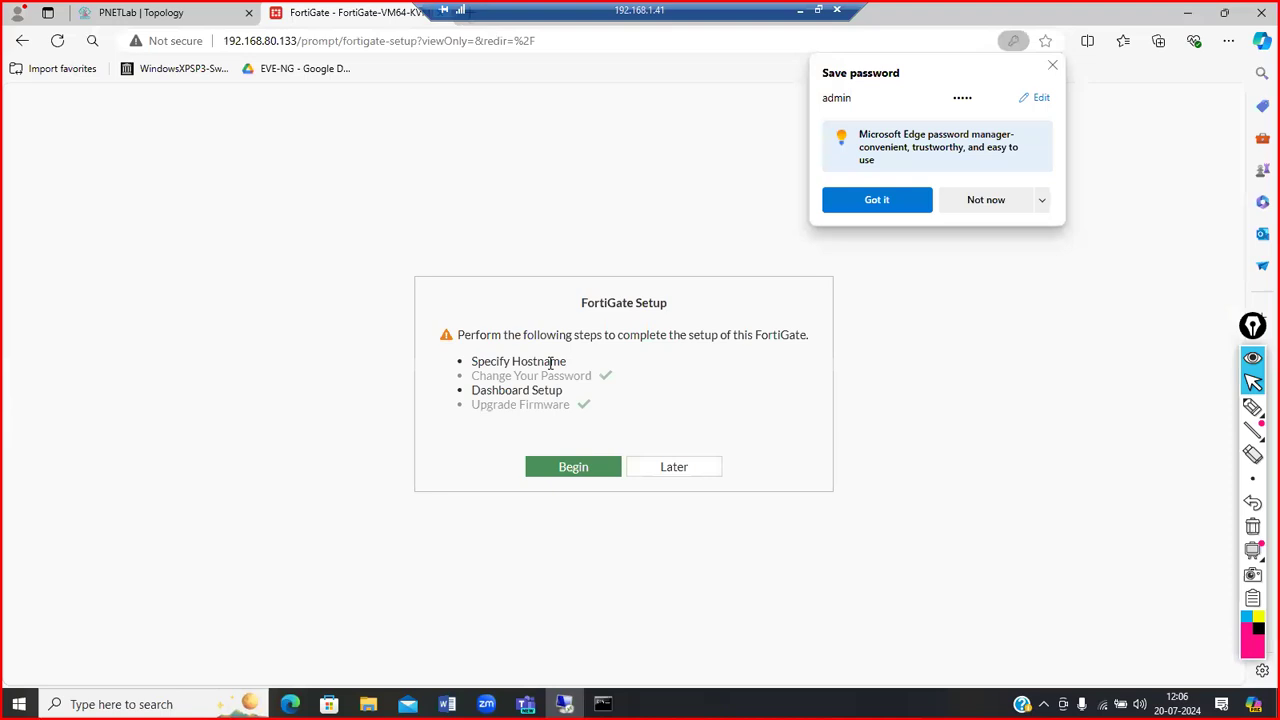
{"action": "left_click", "coordinate": [1052, 63]}
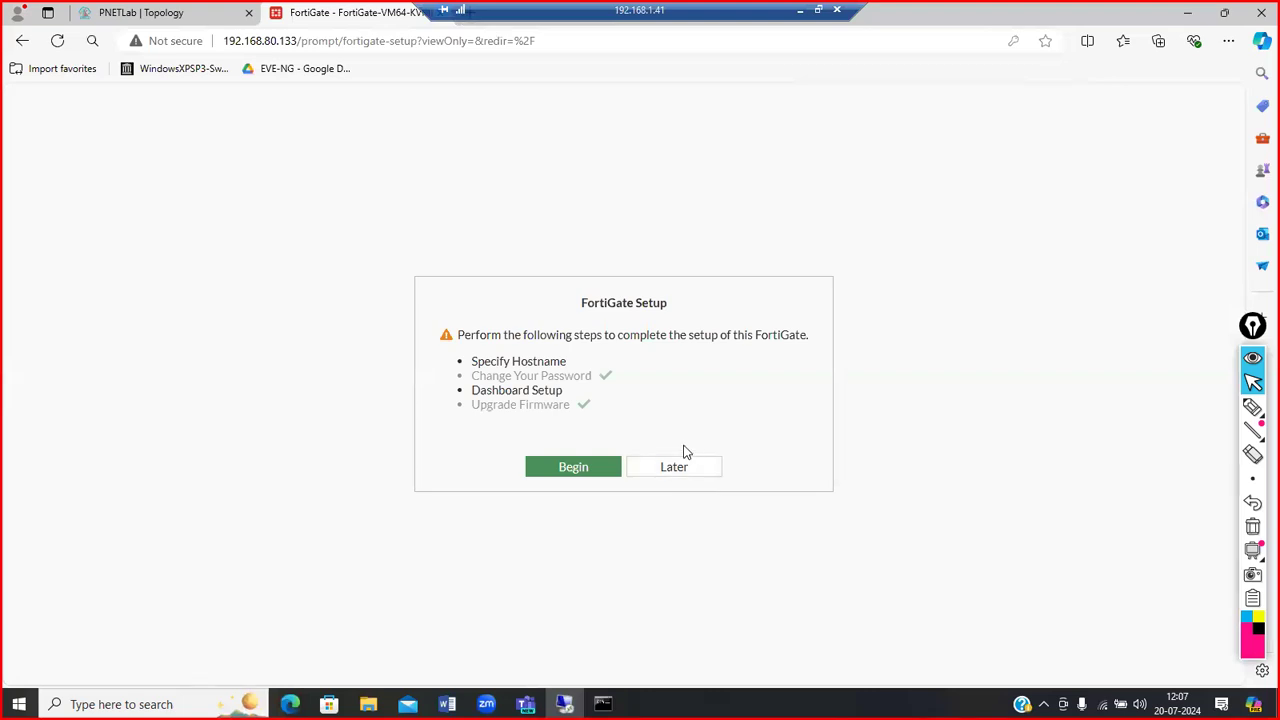
{"action": "left_click", "coordinate": [580, 472]}
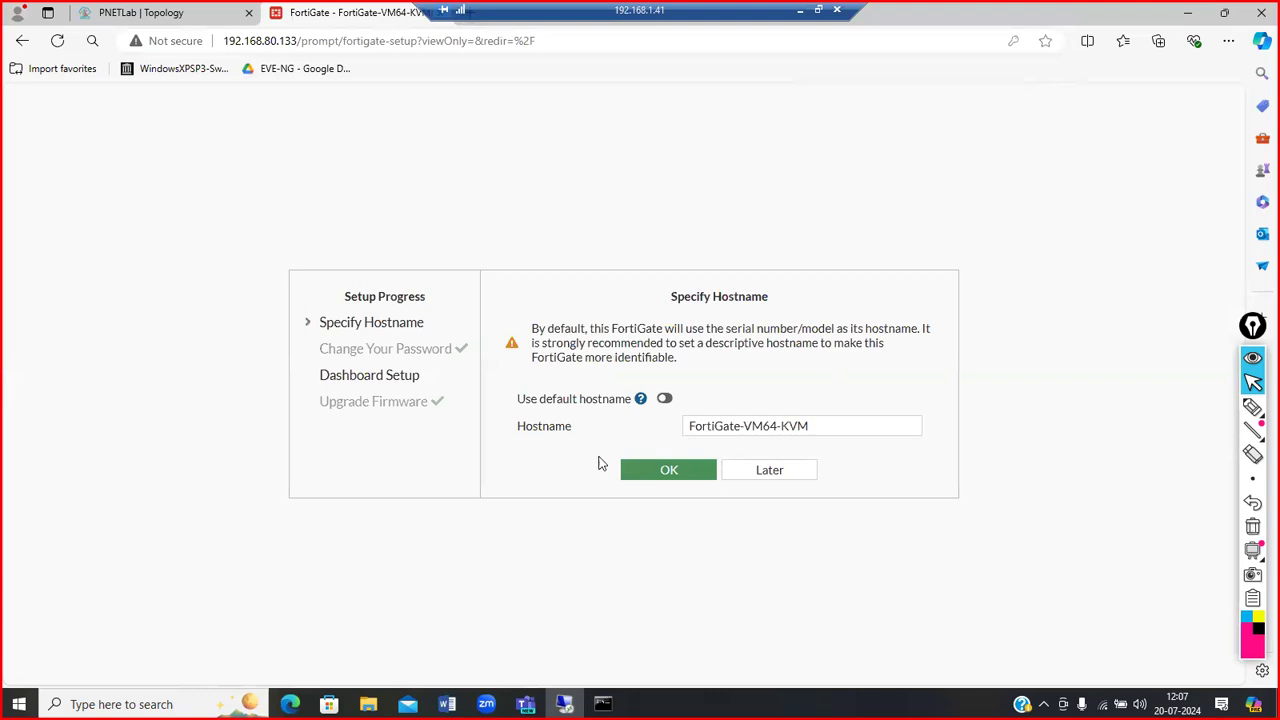
Step: Rename the hostname to FGT-Delhi, accept the Optimal dashboard, and dismiss the FortiOS 7.2.0 notice
{"action": "left_click_drag", "start_coordinate": [816, 435], "coordinate": [666, 429]}
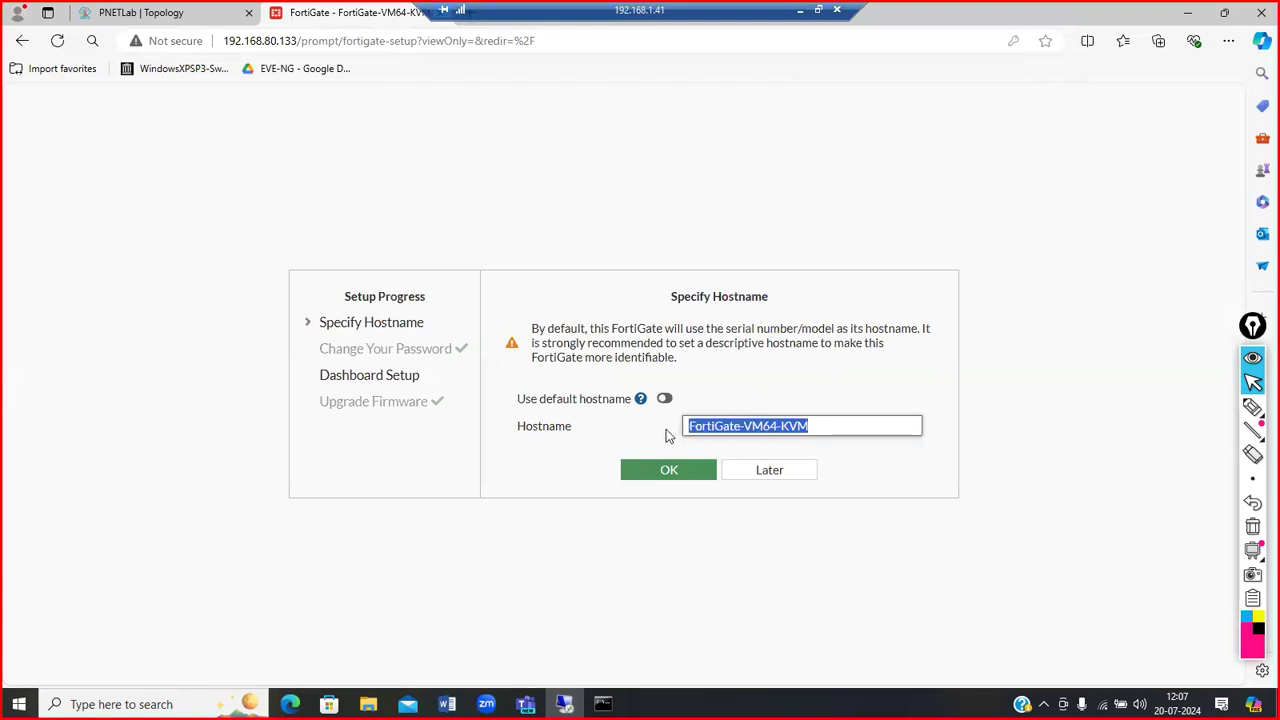
{"action": "type", "text": "FGT-Delhi"}
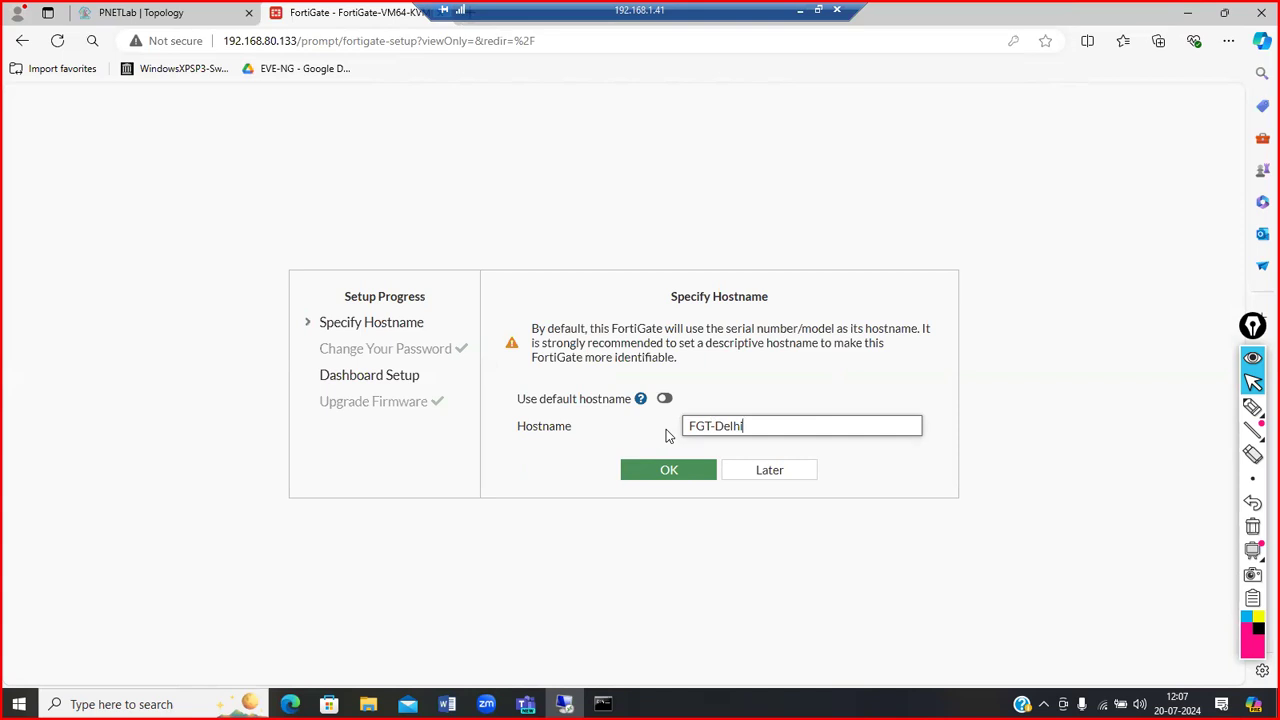
{"action": "left_click", "coordinate": [667, 471]}
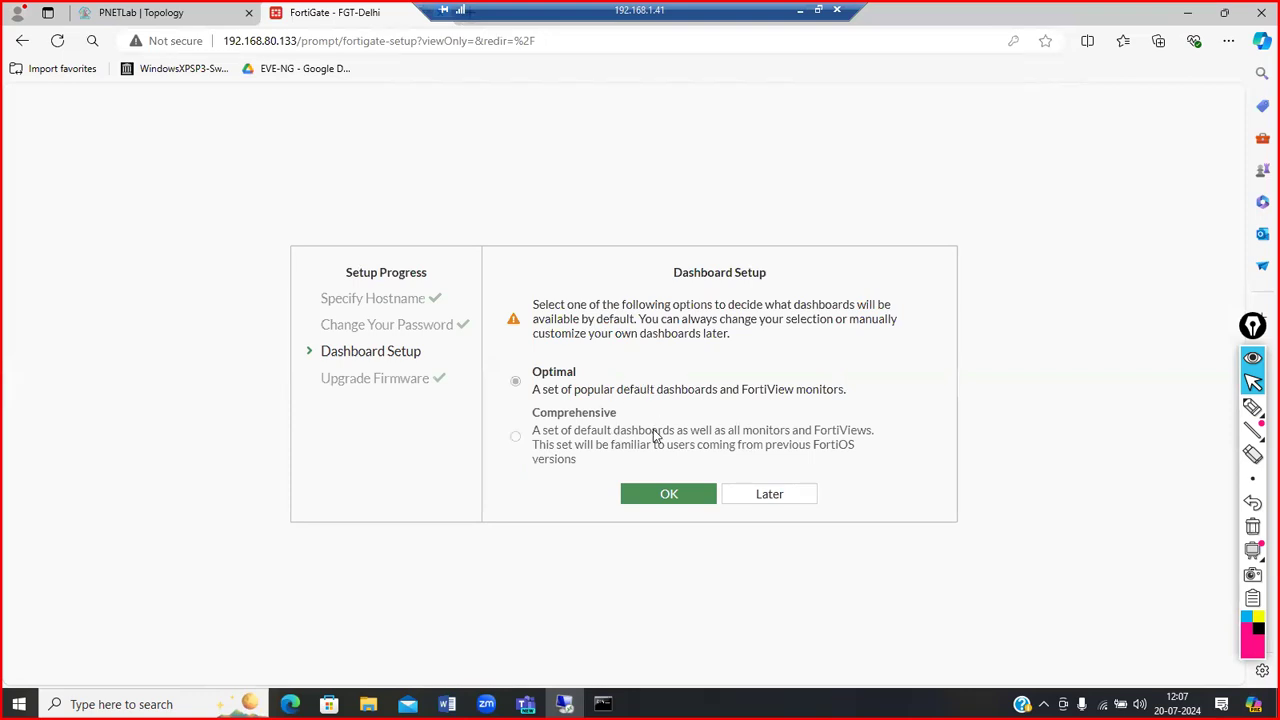
{"action": "left_click", "coordinate": [666, 489]}
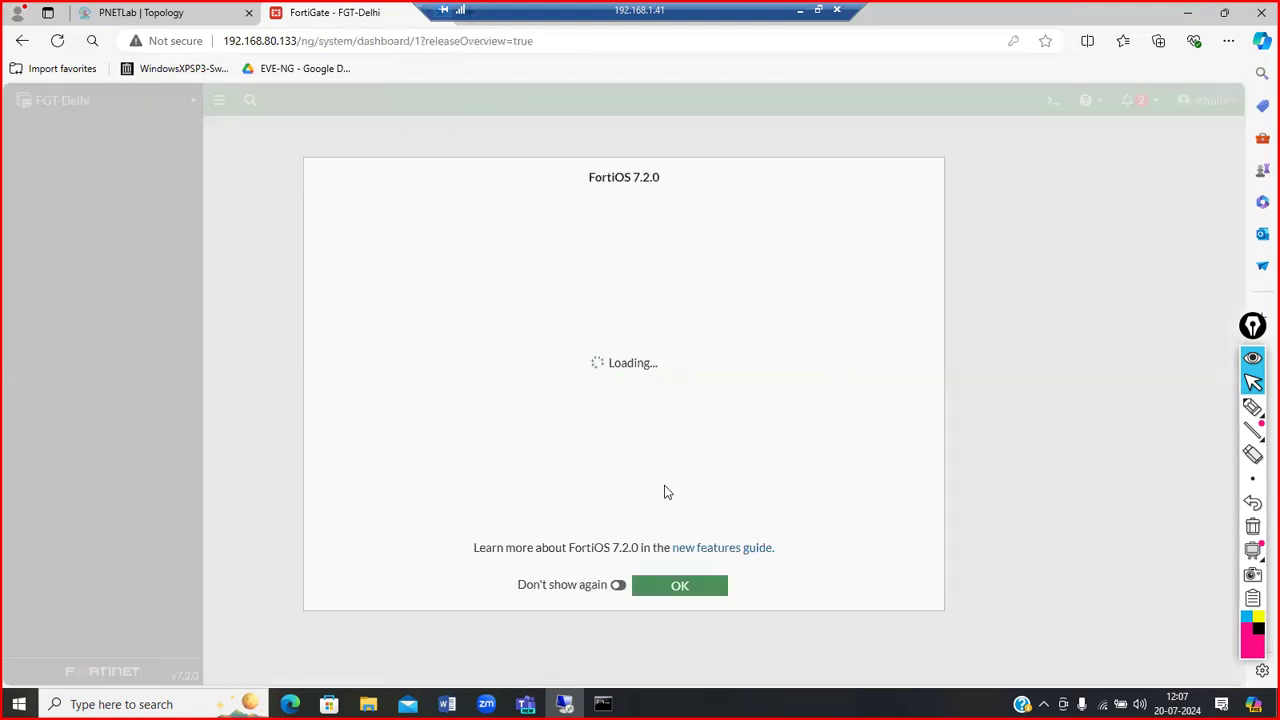
{"action": "left_click", "coordinate": [686, 580]}
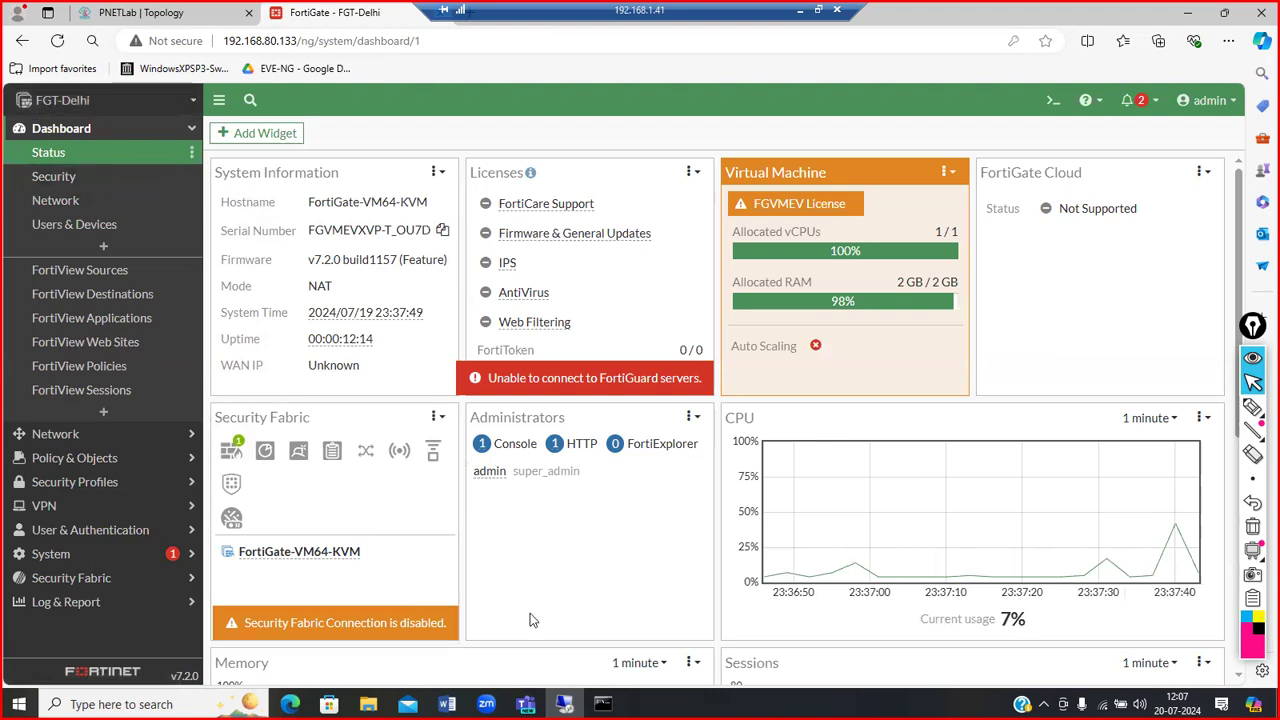
Step: Confirm the FortiGate CLI prompt now reads FGT-Delhi
{"action": "key", "text": "alt+Tab"}
{"action": "key", "text": "alt+Tab"}
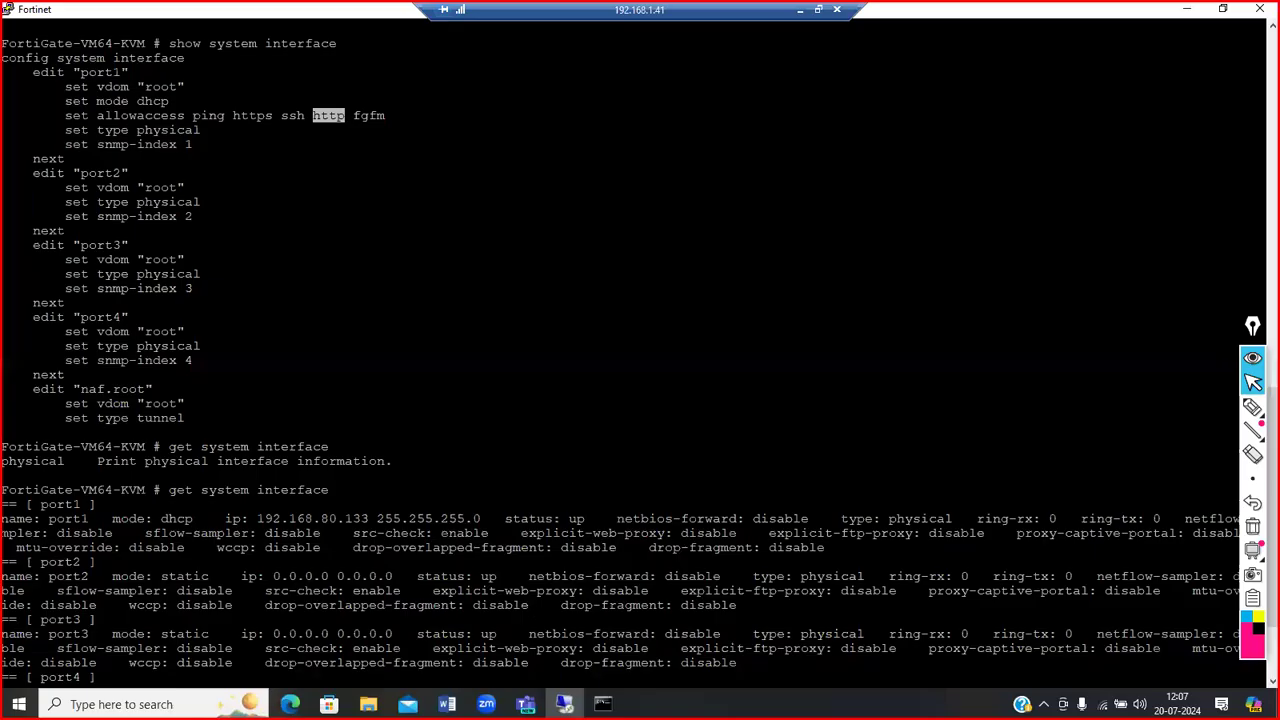
{"action": "key", "text": "Return"}
{"action": "key", "text": "Return"}
{"action": "key", "text": "Return"}
{"action": "key", "text": "Return"}
{"action": "key", "text": "Return"}
{"action": "key", "text": "Return"}
{"action": "key", "text": "Return"}
{"action": "key", "text": "Return"}
{"action": "key", "text": "Return"}
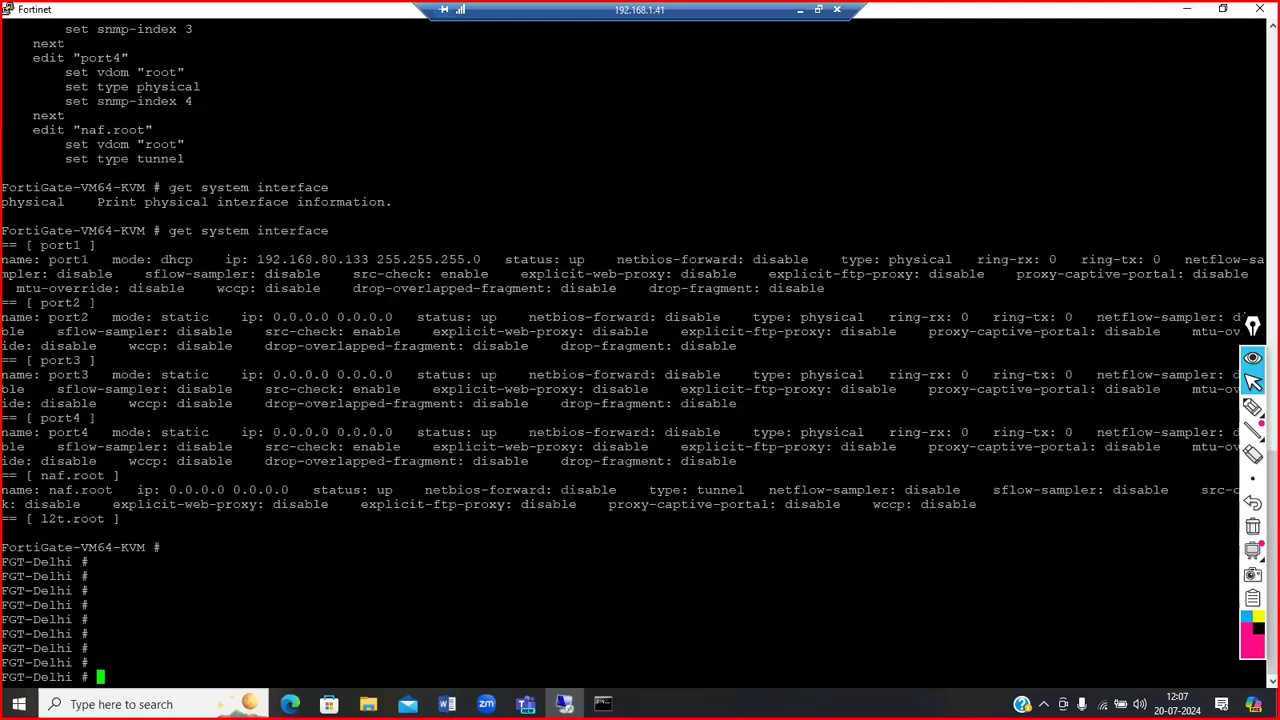
{"action": "left_click_drag", "start_coordinate": [70, 562], "coordinate": [3, 562]}
{"action": "key", "text": "alt+Tab"}
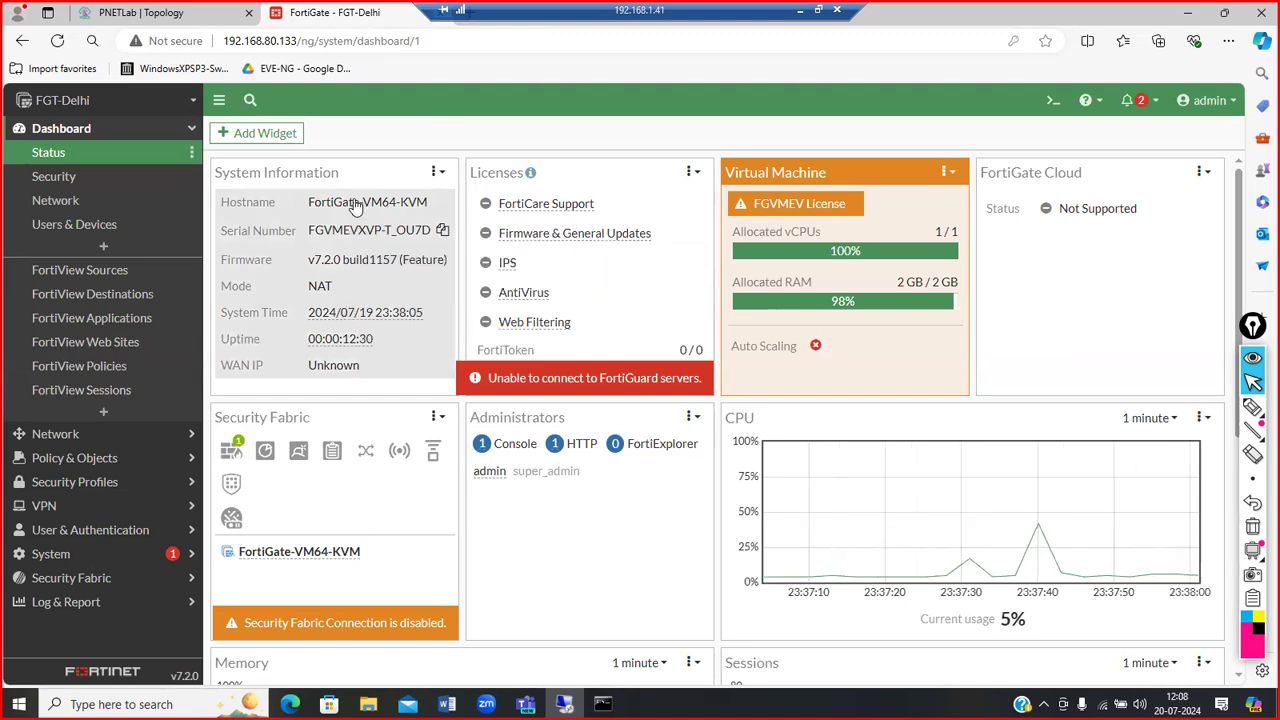
Step: Open the System Information widget's settings panel on the dashboard
{"action": "left_click", "coordinate": [440, 172]}
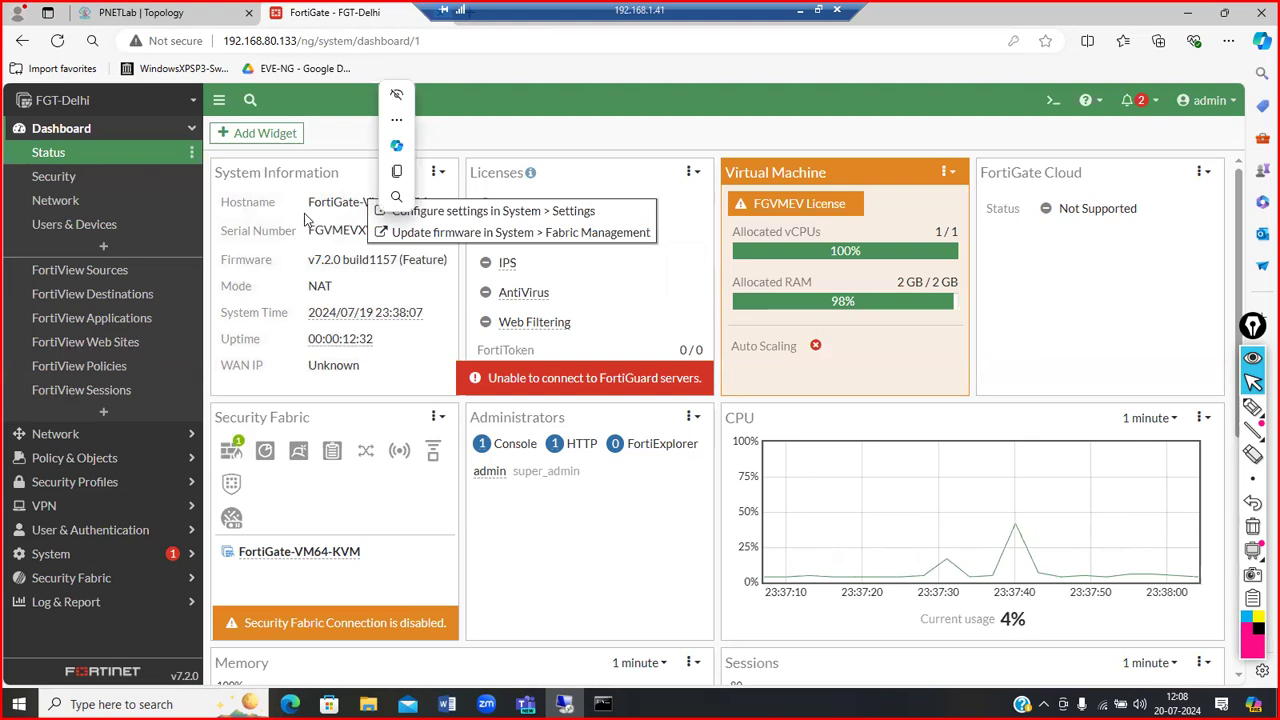
{"action": "left_click", "coordinate": [440, 172]}
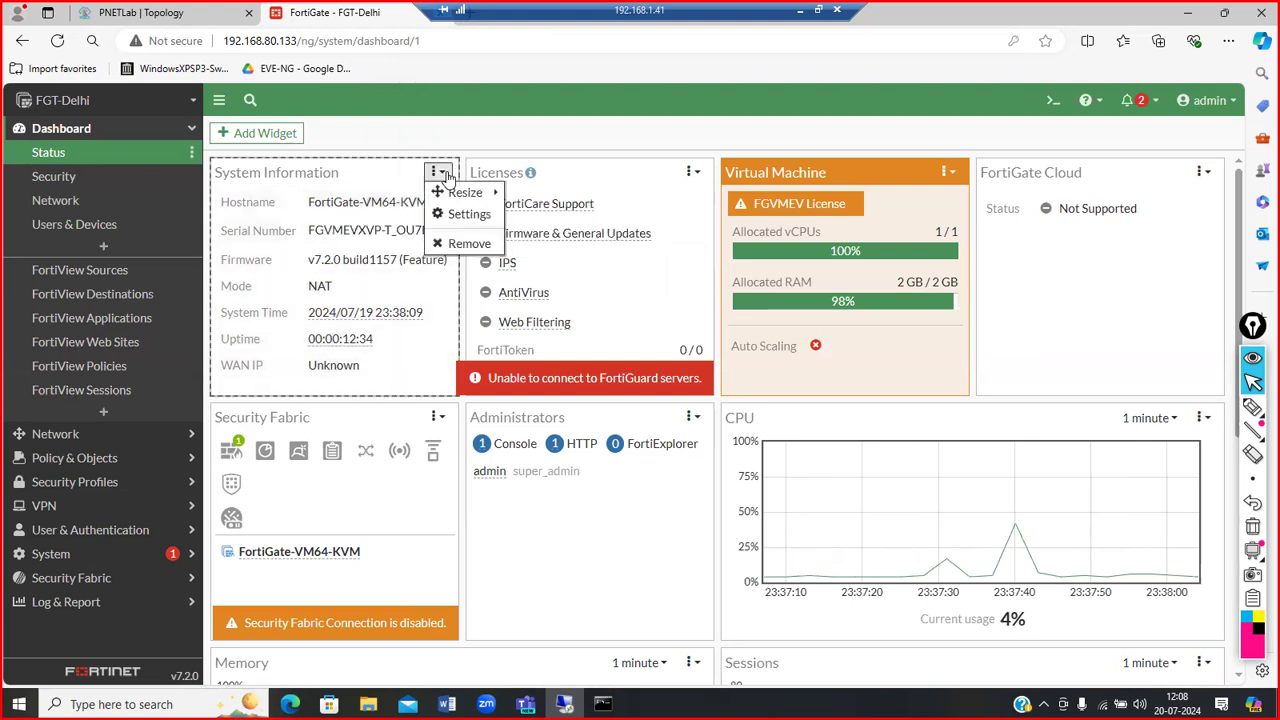
{"action": "left_click", "coordinate": [456, 211]}
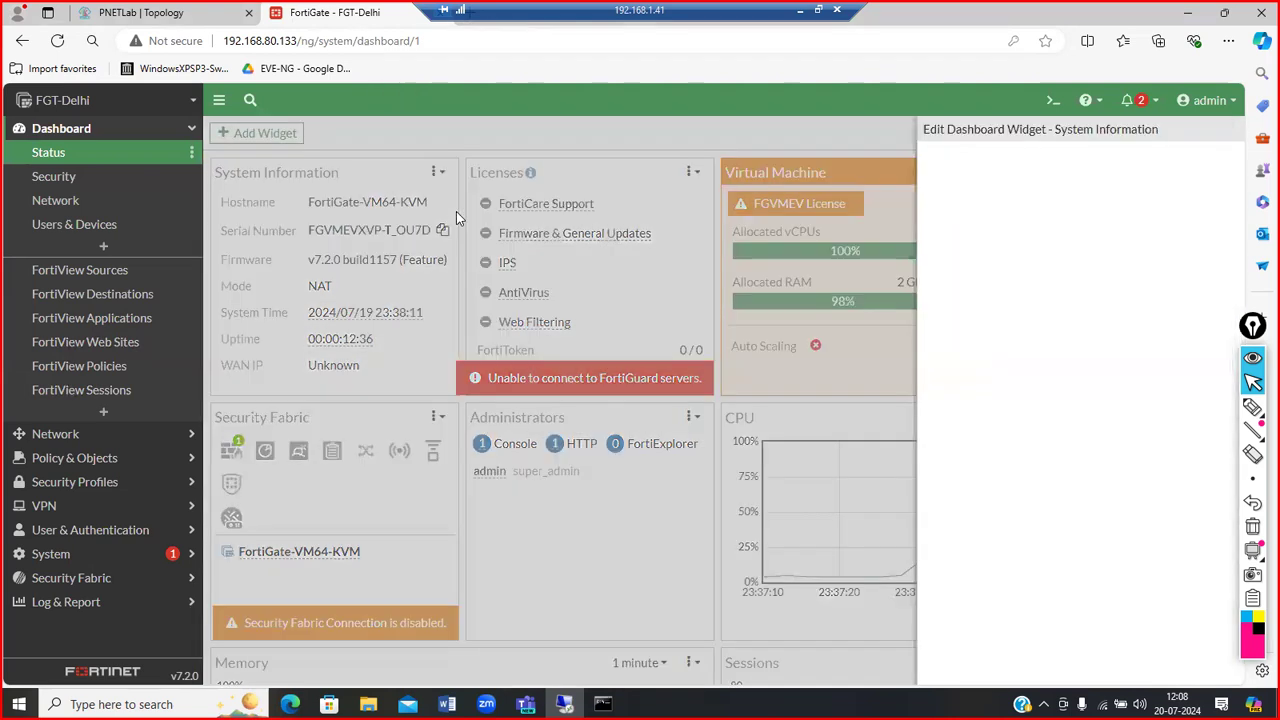
Step: Go from the System Information widget to the System Settings page showing host name FGT-Delhi
{"action": "left_click", "coordinate": [871, 229]}
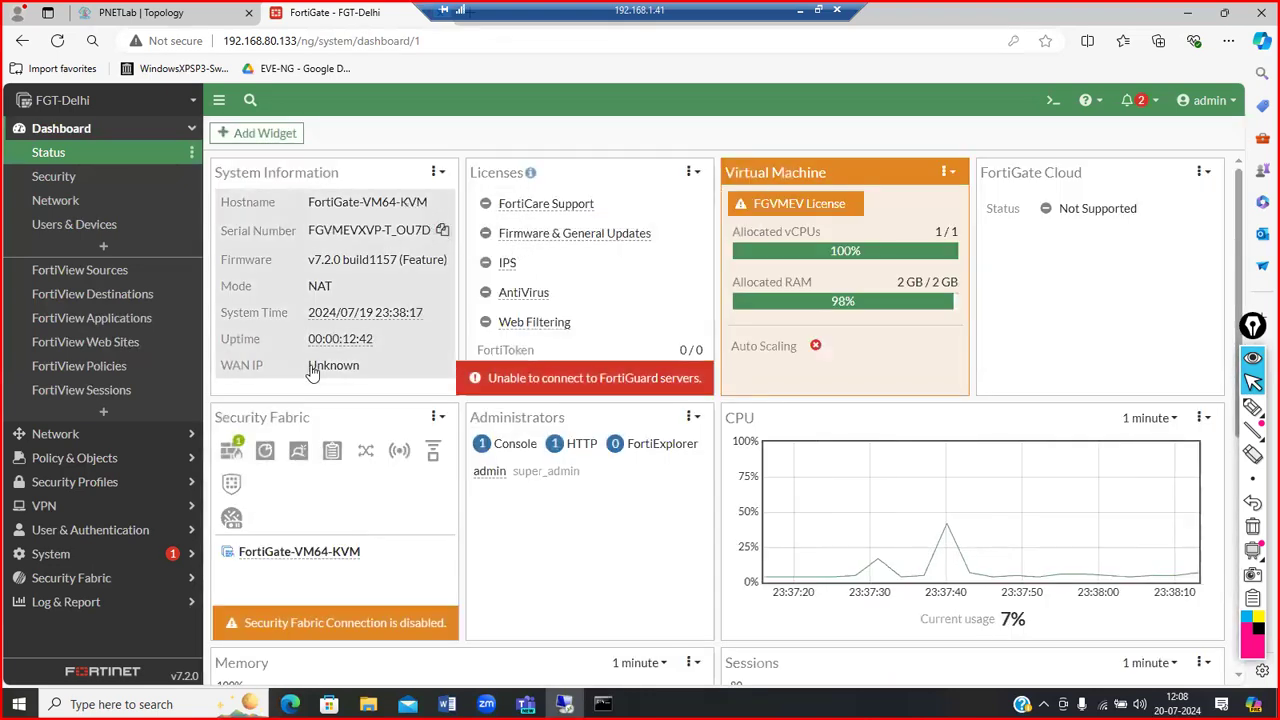
{"action": "left_click", "coordinate": [437, 173]}
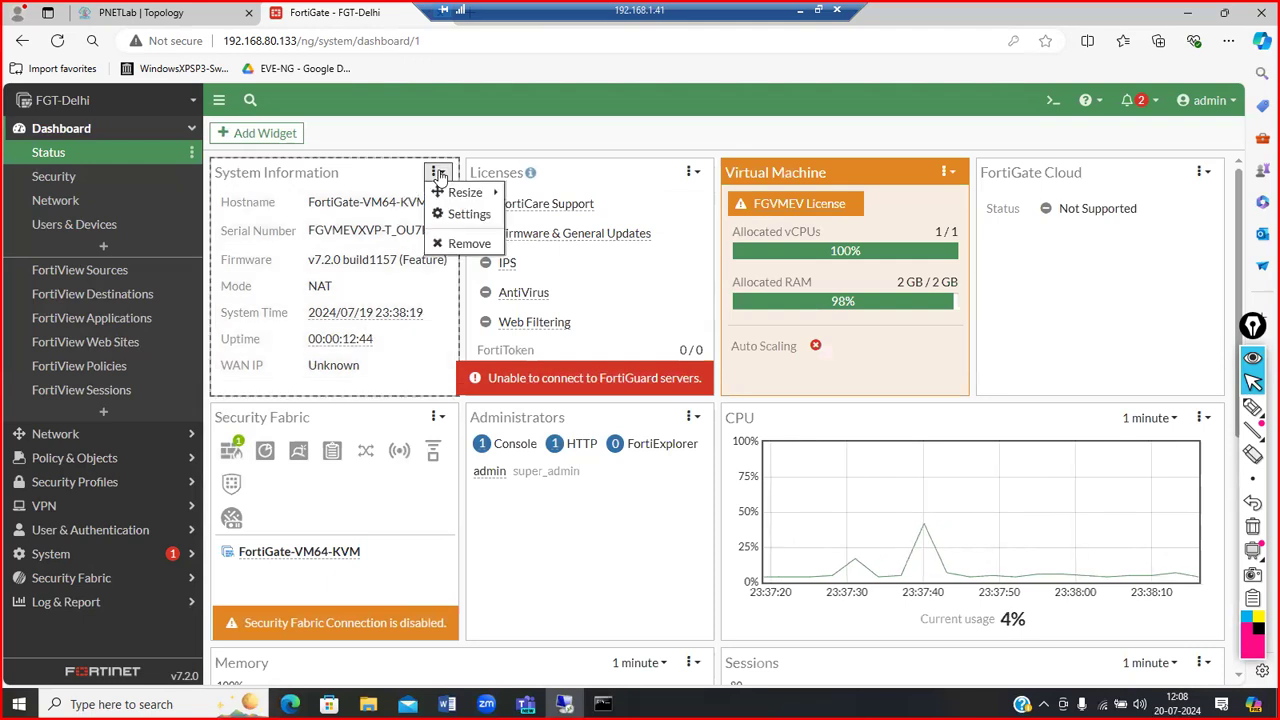
{"action": "left_click", "coordinate": [467, 213]}
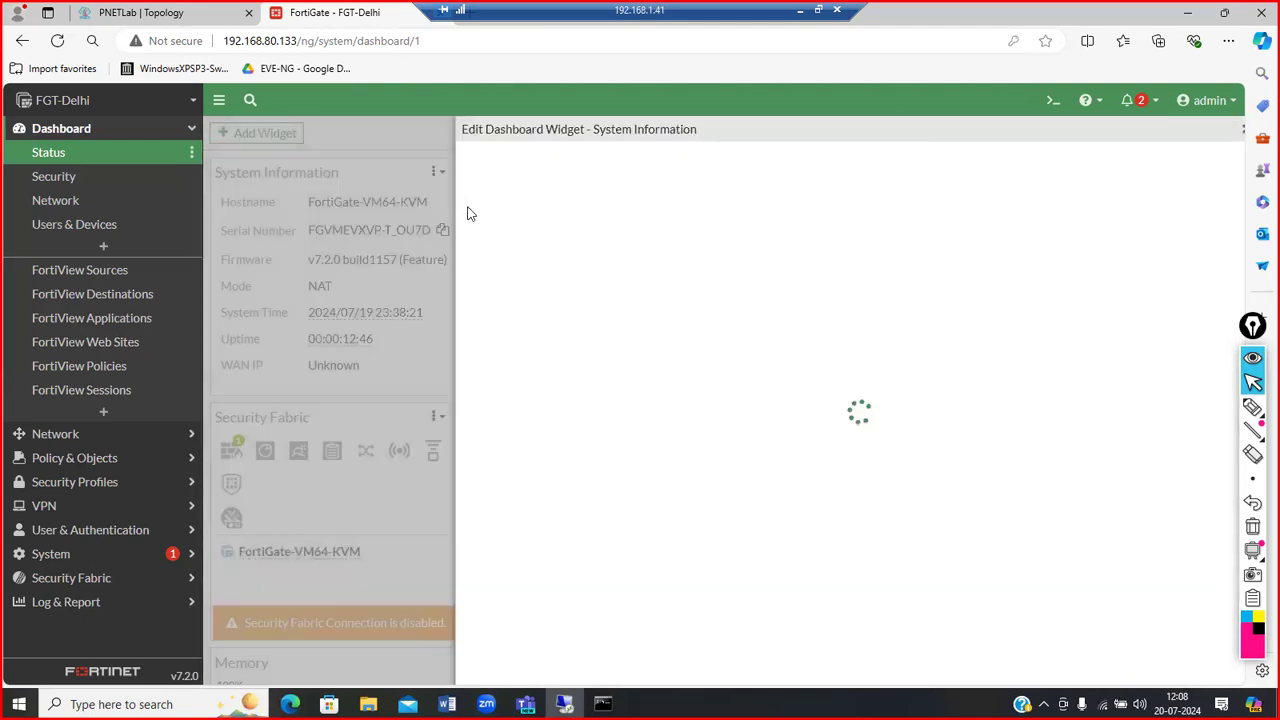
{"action": "left_click", "coordinate": [889, 236]}
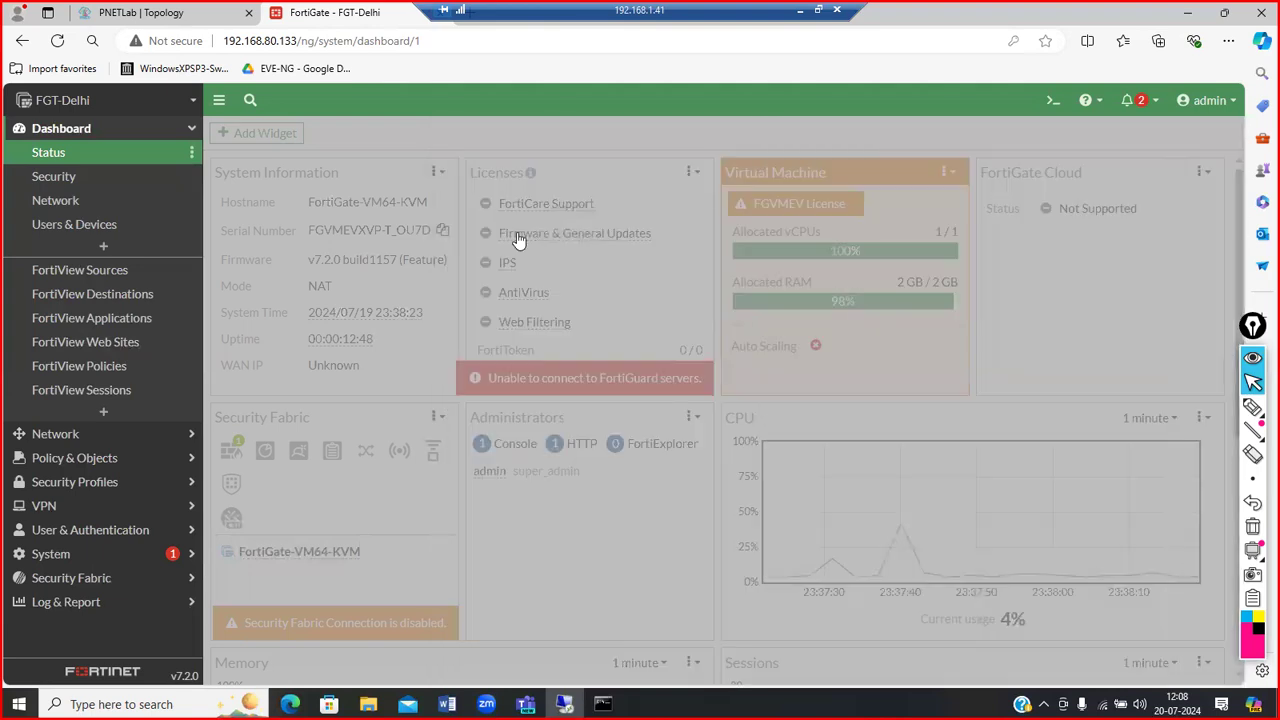
{"action": "double_click", "coordinate": [360, 204]}
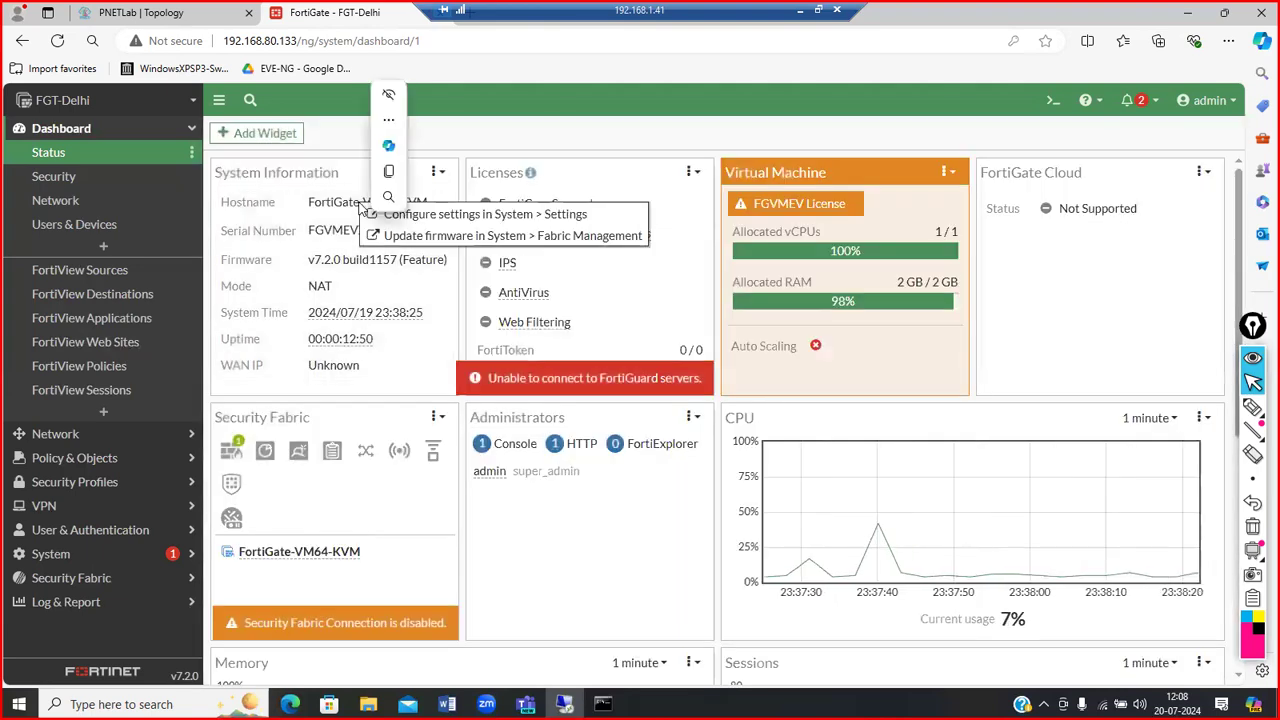
{"action": "left_click", "coordinate": [493, 215]}
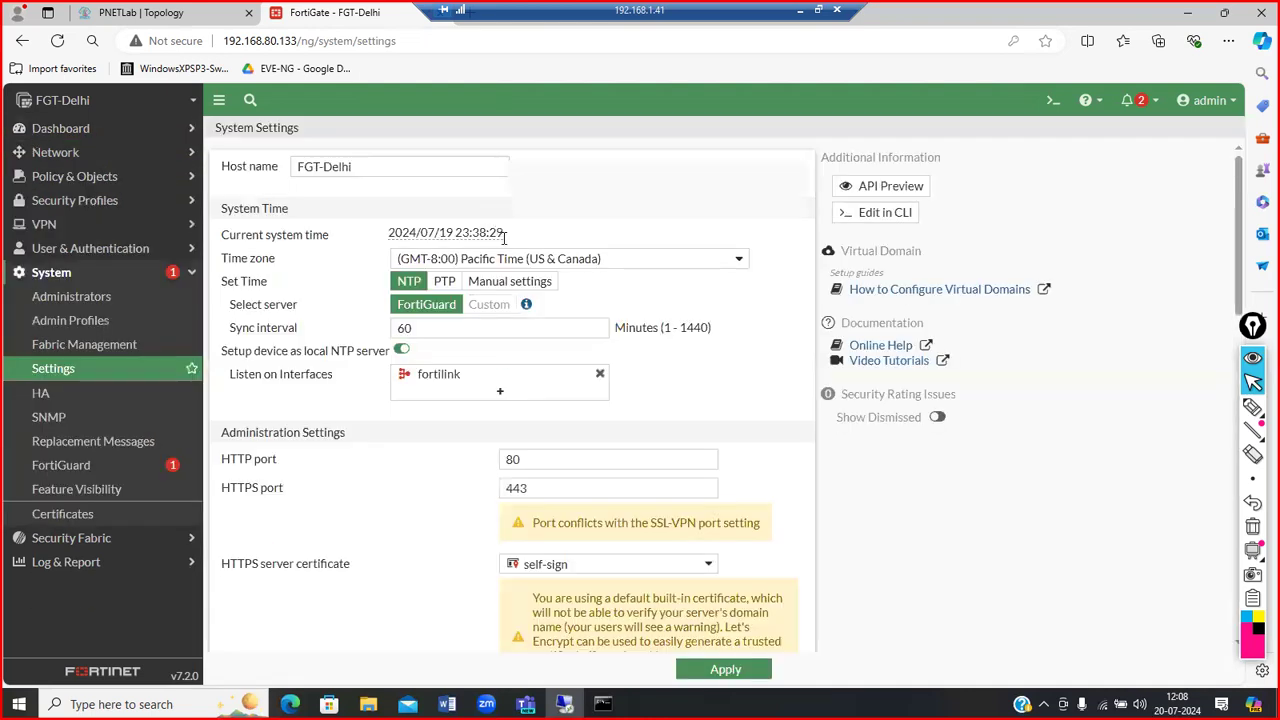
{"action": "left_click", "coordinate": [363, 167]}
{"action": "left_click_drag", "start_coordinate": [363, 167], "coordinate": [281, 172]}
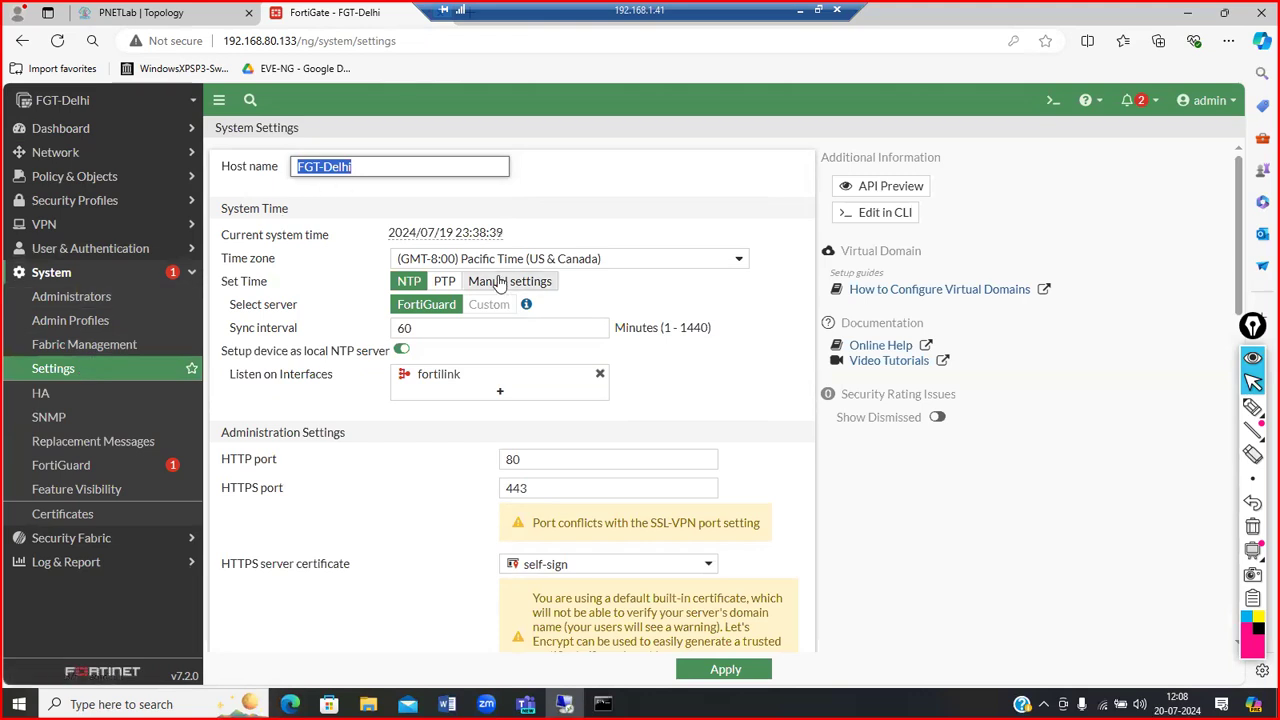
Step: Set and apply the (GMT+5:30) Kolkata, Chennai, Mumbai, New Delhi time zone
{"action": "left_click", "coordinate": [604, 262]}
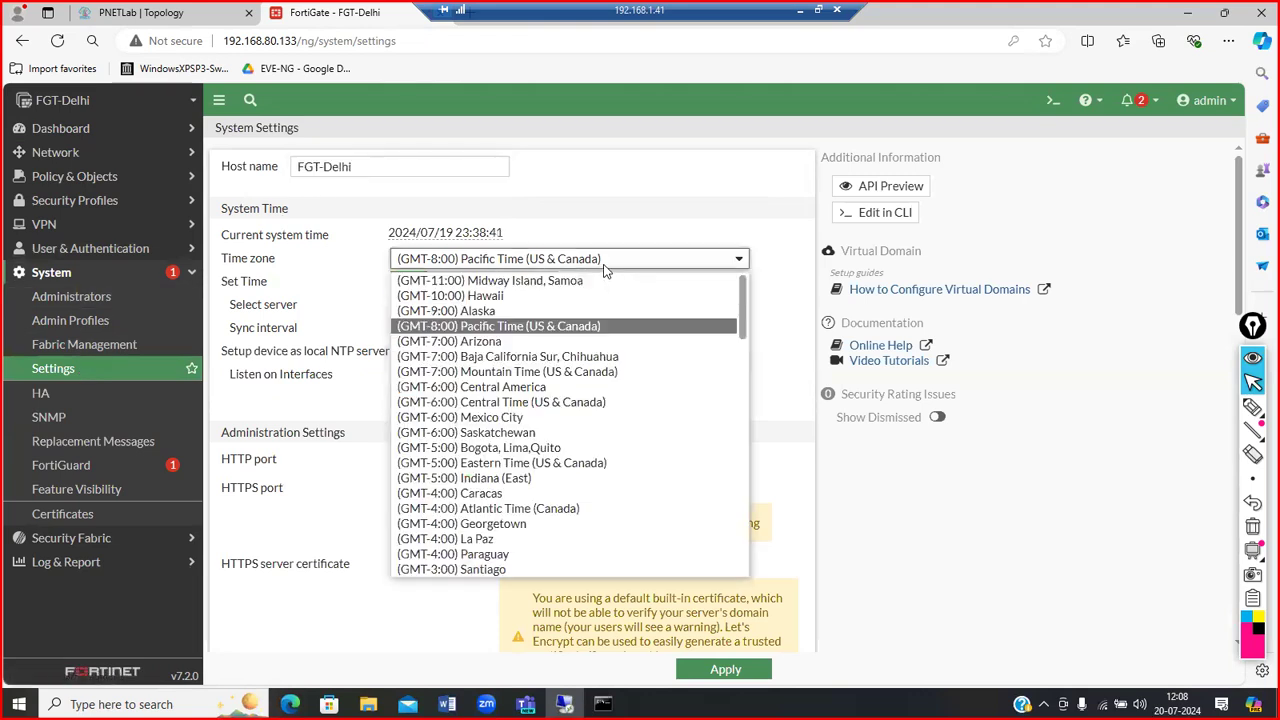
{"action": "key", "text": "Down"}
{"action": "key", "text": "Down"}
{"action": "key", "text": "Down"}
{"action": "key", "text": "Down"}
{"action": "key", "text": "Down"}
{"action": "key", "text": "Down"}
{"action": "key", "text": "Down"}
{"action": "key", "text": "Down"}
{"action": "key", "text": "Down"}
{"action": "key", "text": "Down"}
{"action": "key", "text": "Down"}
{"action": "key", "text": "Down"}
{"action": "key", "text": "Down"}
{"action": "key", "text": "Down"}
{"action": "key", "text": "Down"}
{"action": "key", "text": "Down"}
{"action": "key", "text": "Down"}
{"action": "key", "text": "Down"}
{"action": "key", "text": "Down"}
{"action": "key", "text": "Down"}
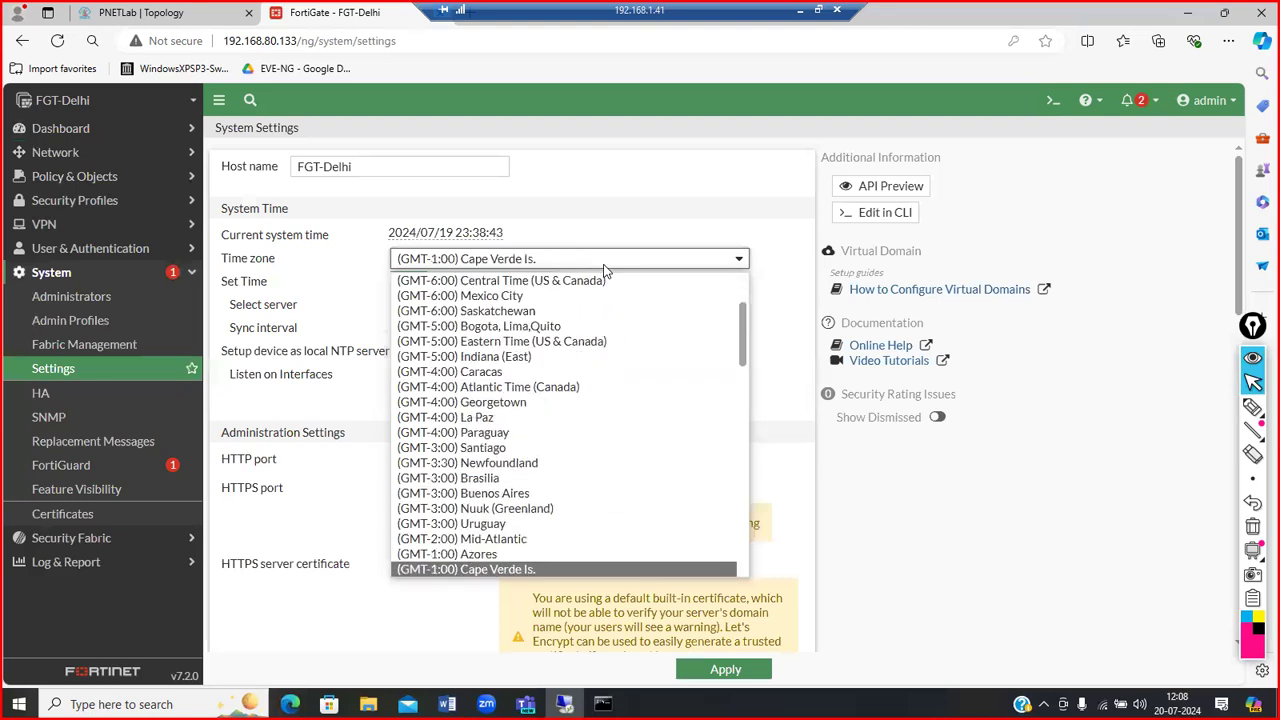
{"action": "key", "text": "Down"}
{"action": "key", "text": "Down"}
{"action": "key", "text": "Down"}
{"action": "key", "text": "Down"}
{"action": "key", "text": "Down"}
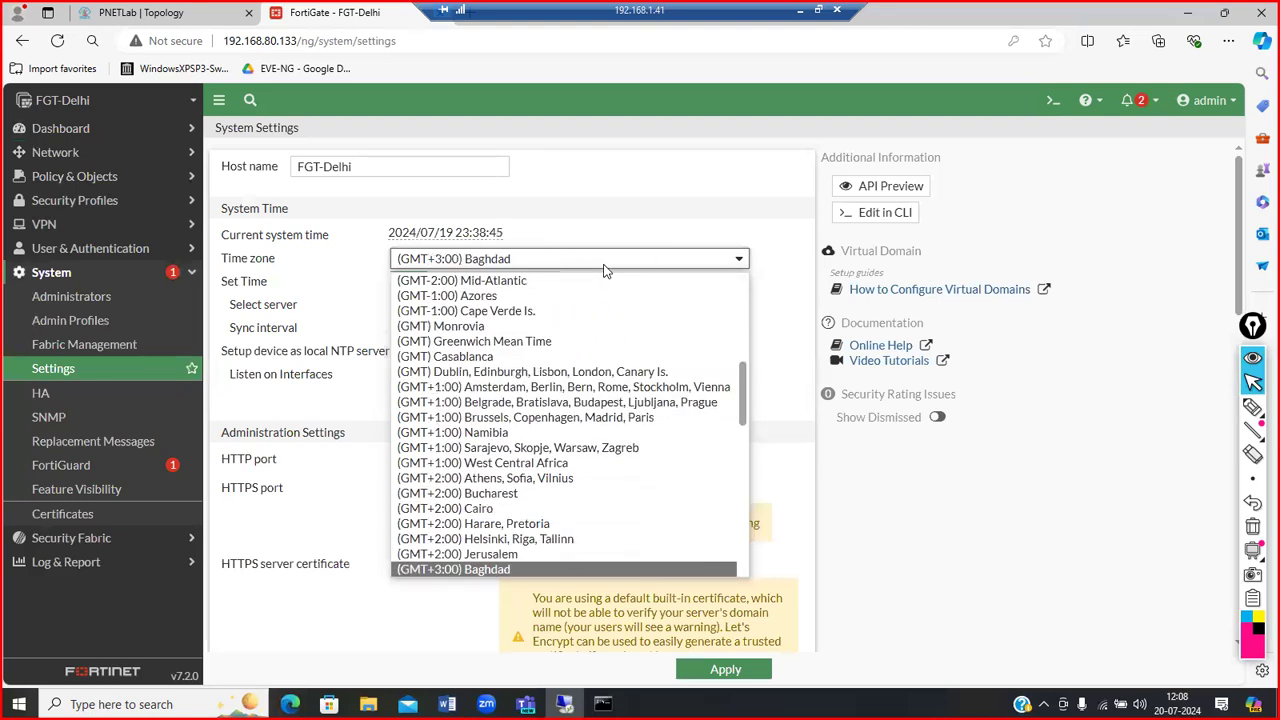
{"action": "key", "text": "Down"}
{"action": "key", "text": "Down"}
{"action": "key", "text": "Down"}
{"action": "key", "text": "Down"}
{"action": "key", "text": "Down"}
{"action": "key", "text": "Down"}
{"action": "key", "text": "Down"}
{"action": "key", "text": "Down"}
{"action": "key", "text": "Down"}
{"action": "key", "text": "Down"}
{"action": "key", "text": "Down"}
{"action": "key", "text": "Down"}
{"action": "key", "text": "Down"}
{"action": "key", "text": "Down"}
{"action": "key", "text": "Down"}
{"action": "key", "text": "Down"}
{"action": "key", "text": "Down"}
{"action": "key", "text": "Down"}
{"action": "key", "text": "Down"}
{"action": "key", "text": "Down"}
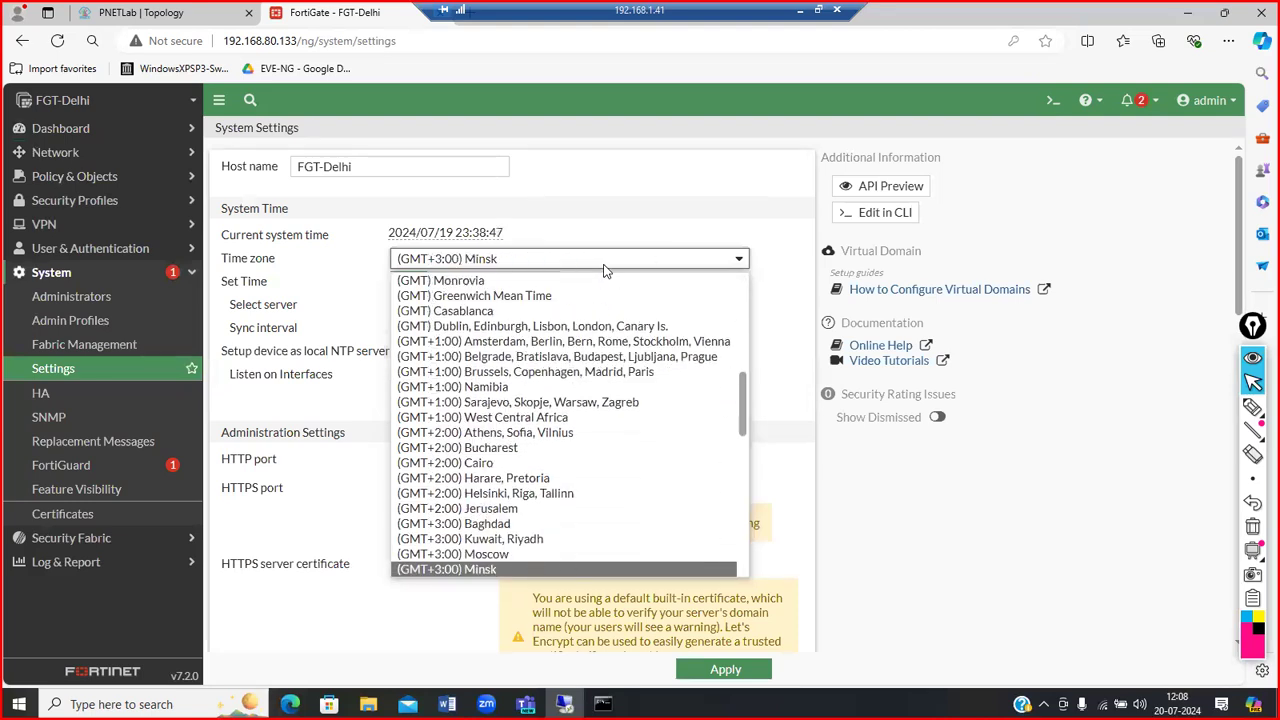
{"action": "key", "text": "Up"}
{"action": "key", "text": "Up"}
{"action": "key", "text": "Up"}
{"action": "key", "text": "Up"}
{"action": "key", "text": "Up"}
{"action": "key", "text": "Up"}
{"action": "key", "text": "Up"}
{"action": "key", "text": "Up"}
{"action": "key", "text": "Up"}
{"action": "key", "text": "Up"}
{"action": "key", "text": "Up"}
{"action": "key", "text": "Up"}
{"action": "key", "text": "Up"}
{"action": "key", "text": "Up"}
{"action": "key", "text": "Up"}
{"action": "key", "text": "Up"}
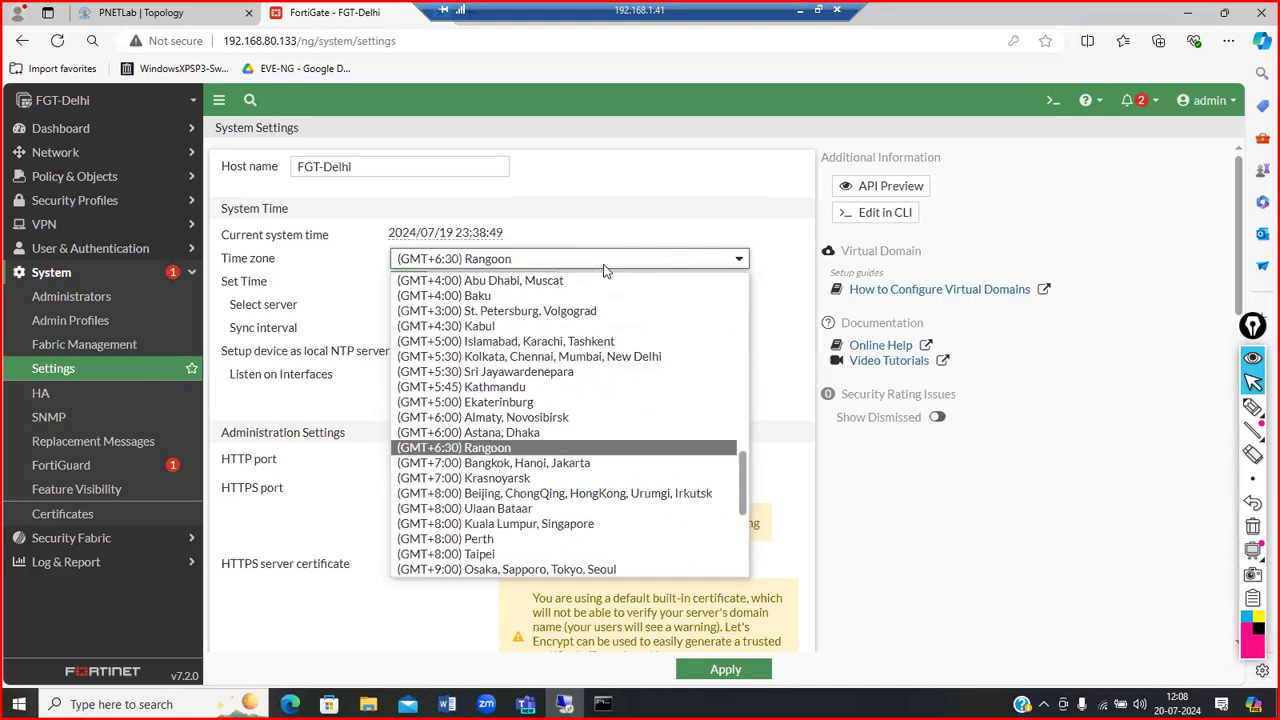
{"action": "key", "text": "Down"}
{"action": "key", "text": "Down"}
{"action": "key", "text": "Return"}
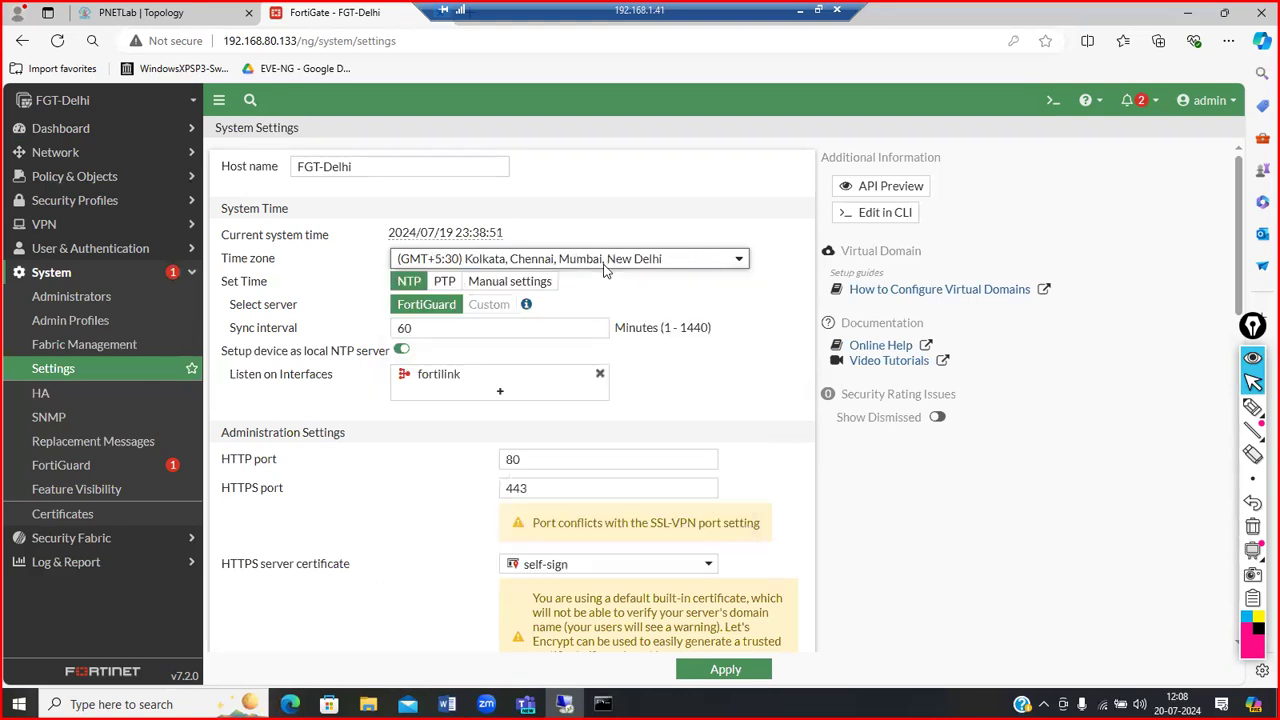
{"action": "left_click", "coordinate": [698, 674]}
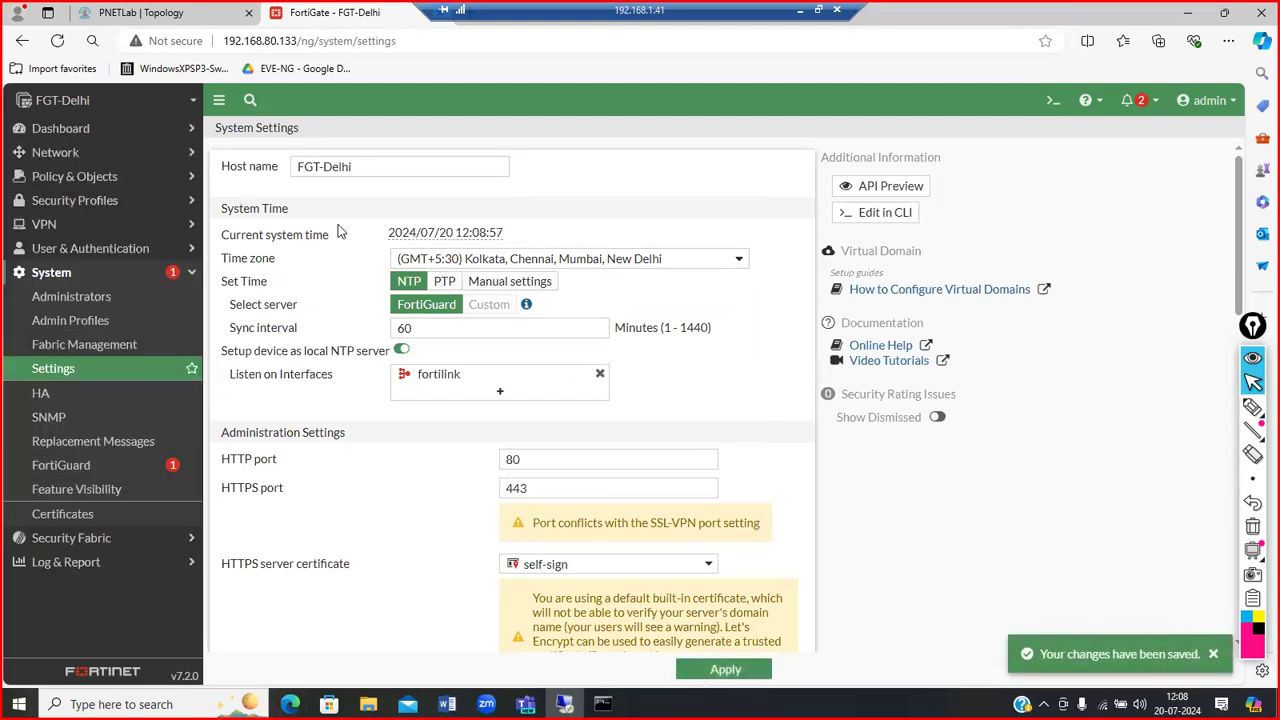
{"action": "left_click", "coordinate": [134, 130]}
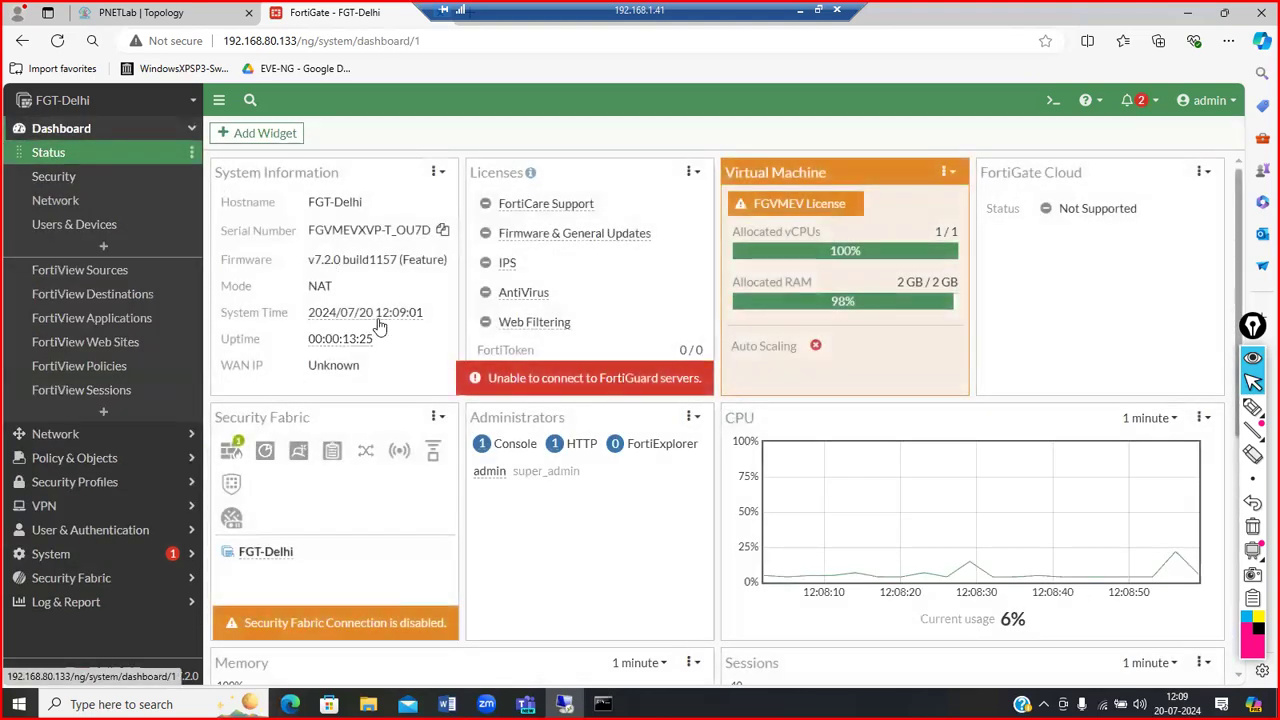
{"action": "mouse_move", "coordinate": [343, 356]}
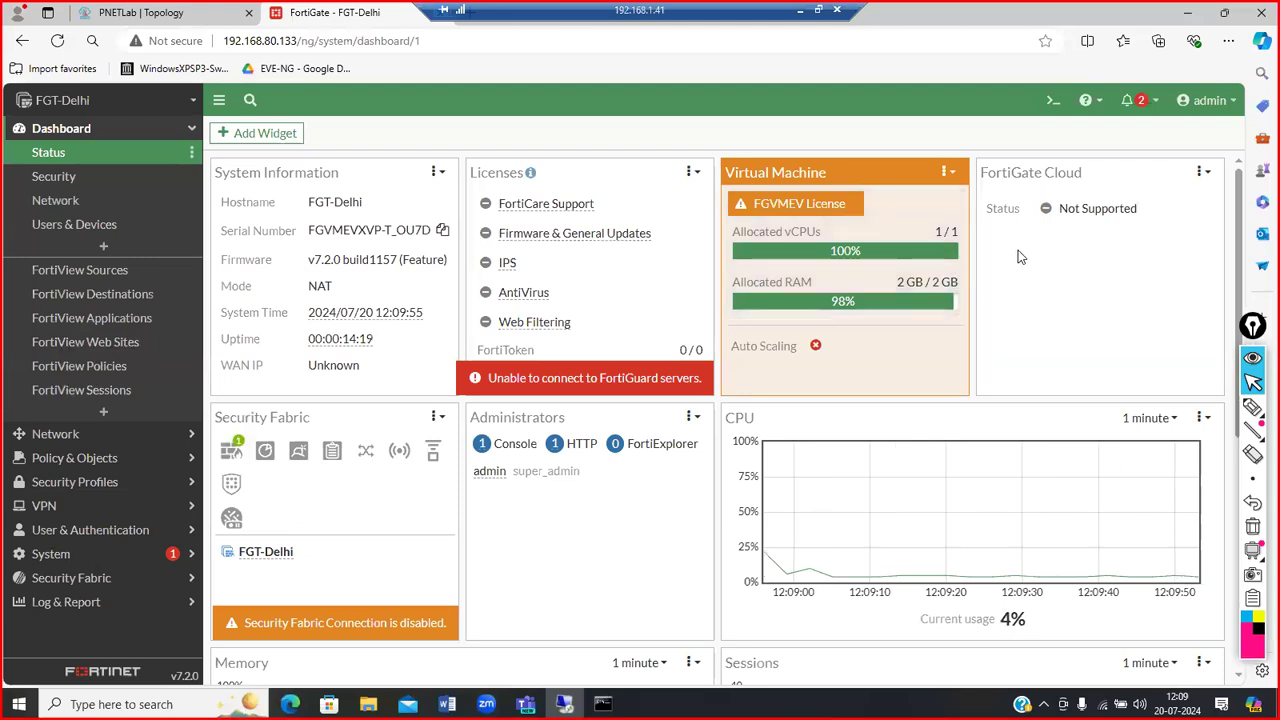
{"action": "scroll", "coordinate": [745, 305], "scroll_direction": "down", "scroll_amount": 5}
{"action": "scroll", "coordinate": [745, 305], "scroll_direction": "up", "scroll_amount": 5}
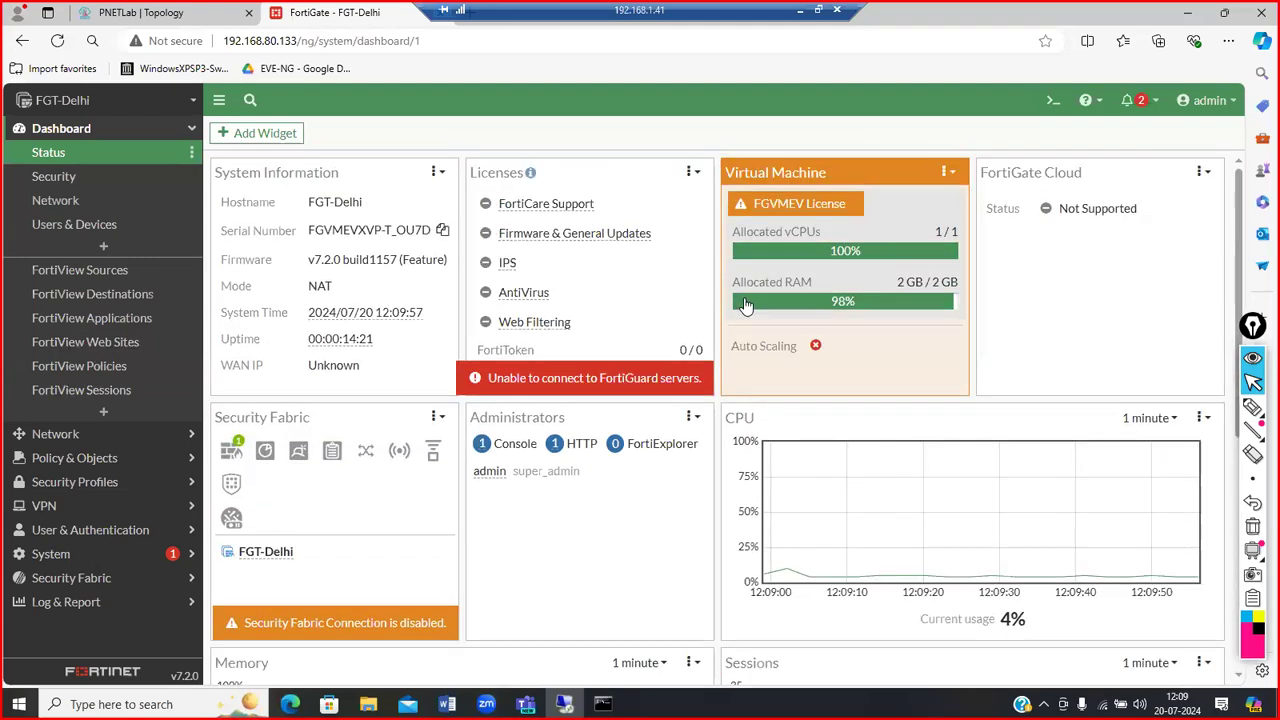
{"action": "mouse_move", "coordinate": [230, 458]}
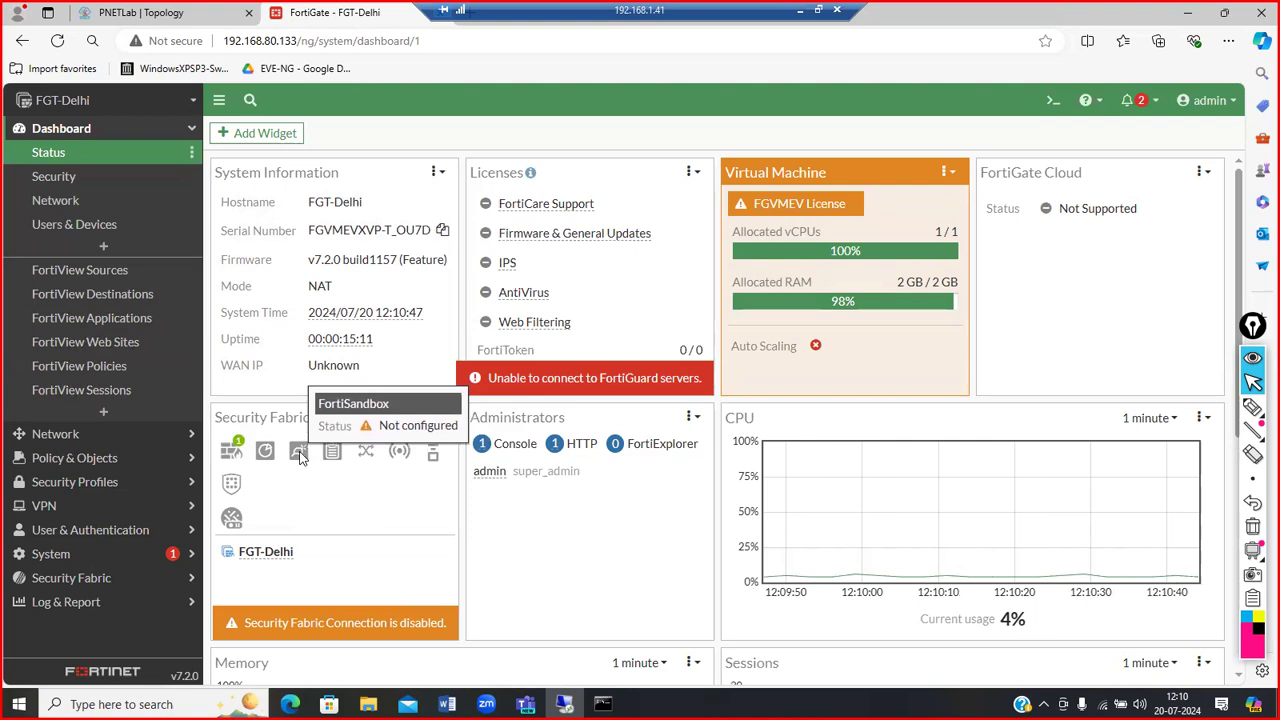
{"action": "scroll", "coordinate": [325, 490], "scroll_direction": "down", "scroll_amount": 2}
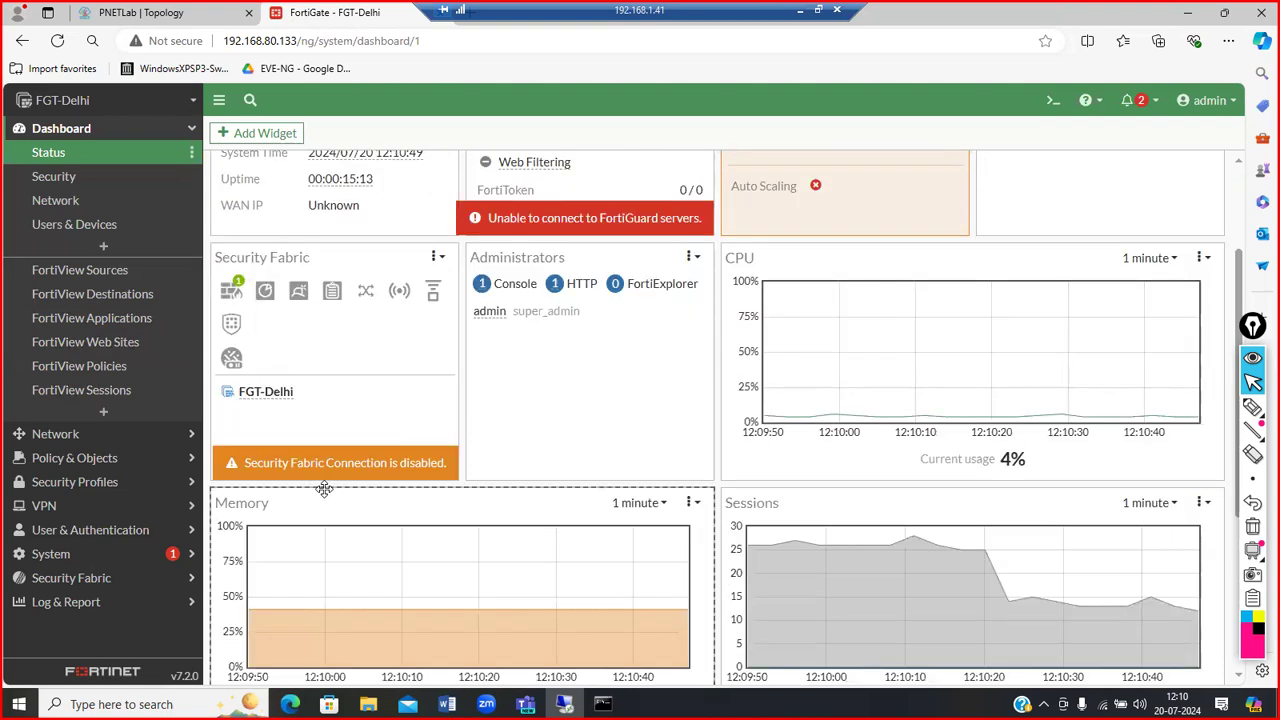
{"action": "scroll", "coordinate": [325, 490], "scroll_direction": "up", "scroll_amount": 2}
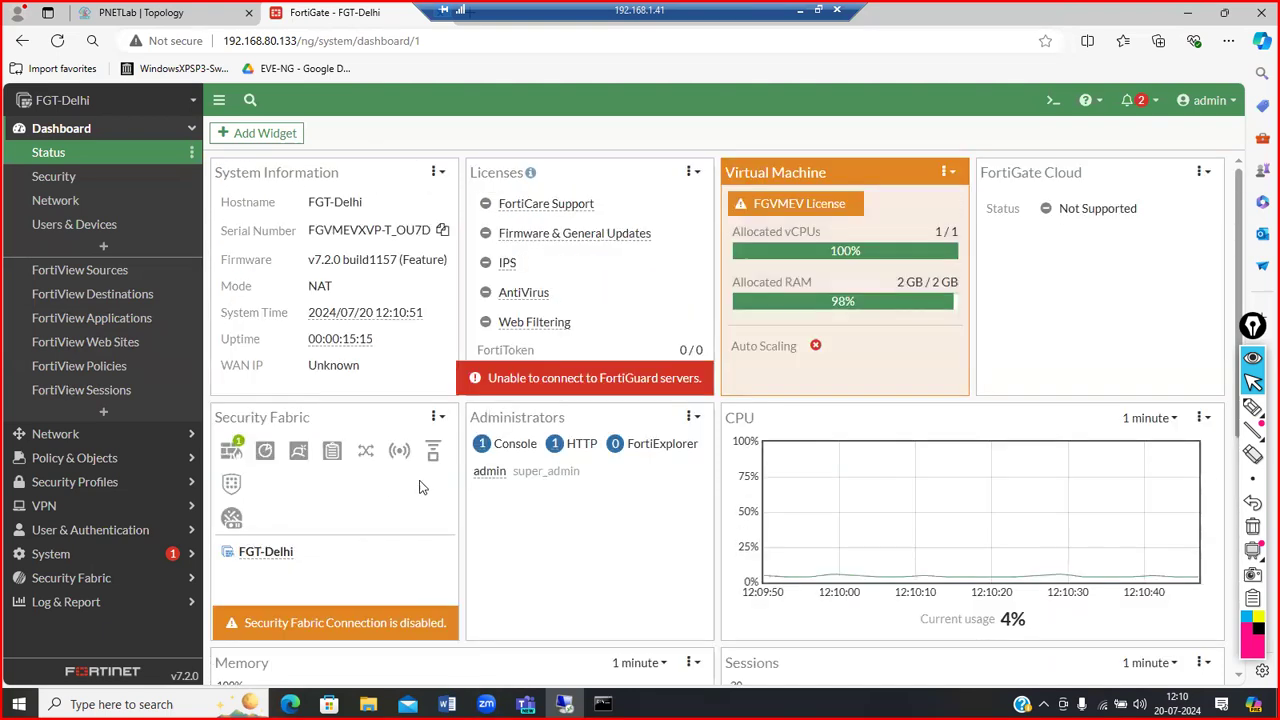
{"action": "scroll", "coordinate": [533, 528], "scroll_direction": "down", "scroll_amount": 3}
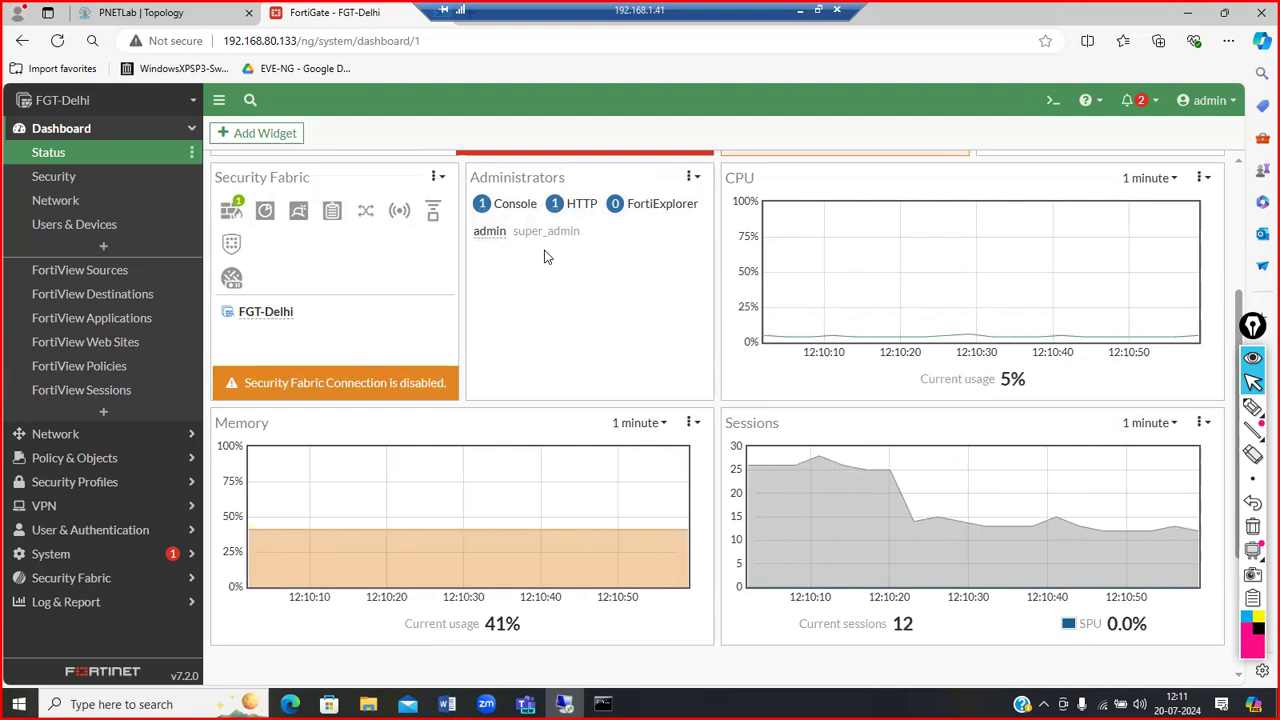
{"action": "mouse_move", "coordinate": [490, 245]}
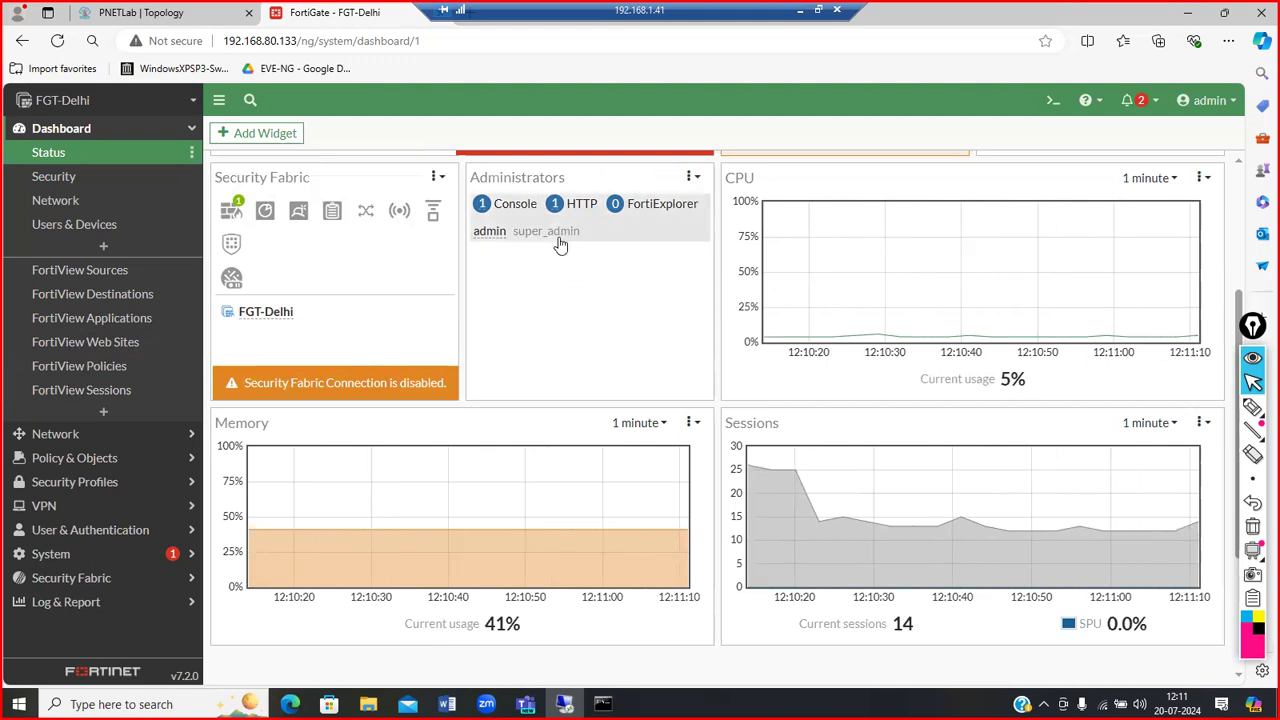
Step: Look at User Definition, then go to System > Administrators
{"action": "left_click", "coordinate": [152, 556]}
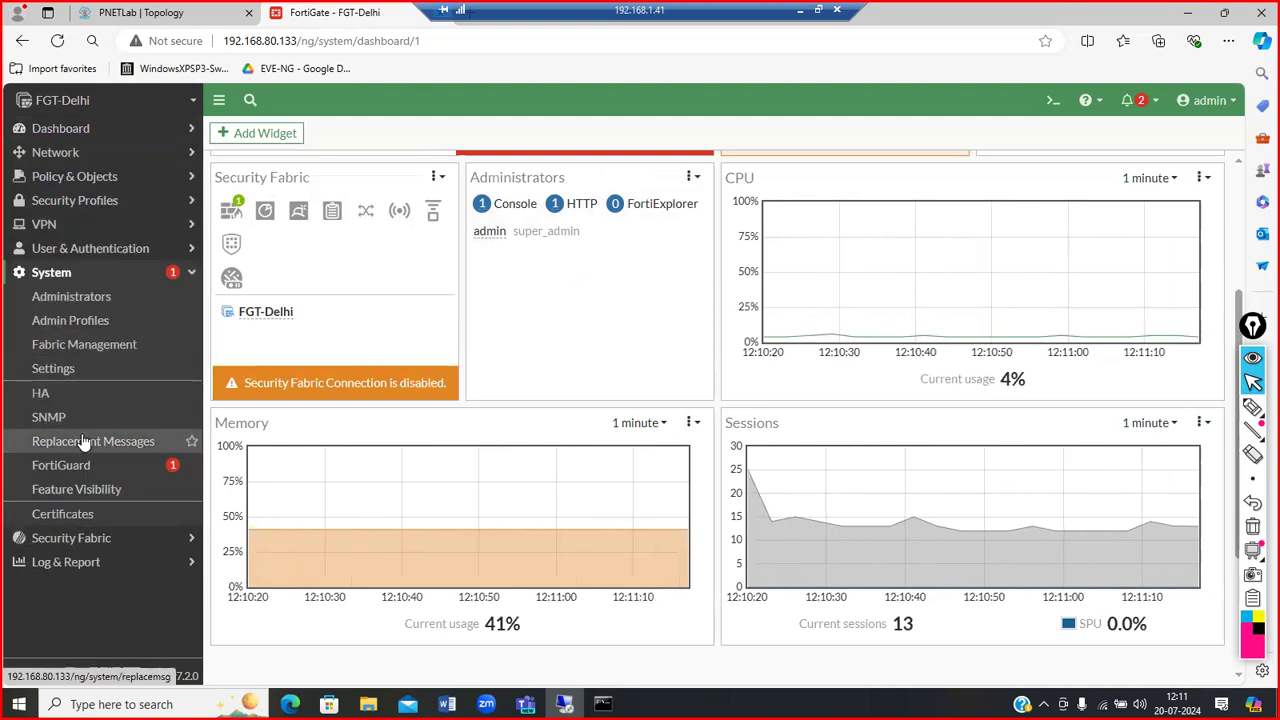
{"action": "left_click", "coordinate": [137, 247]}
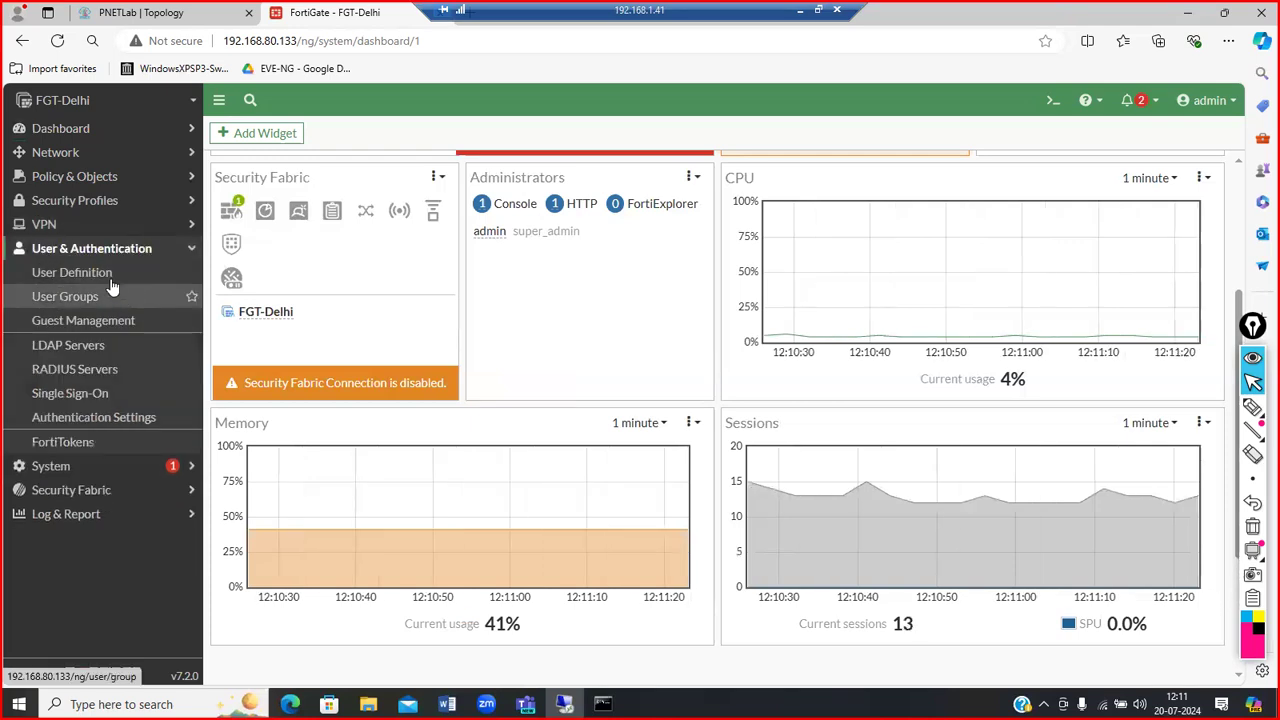
{"action": "left_click", "coordinate": [110, 280]}
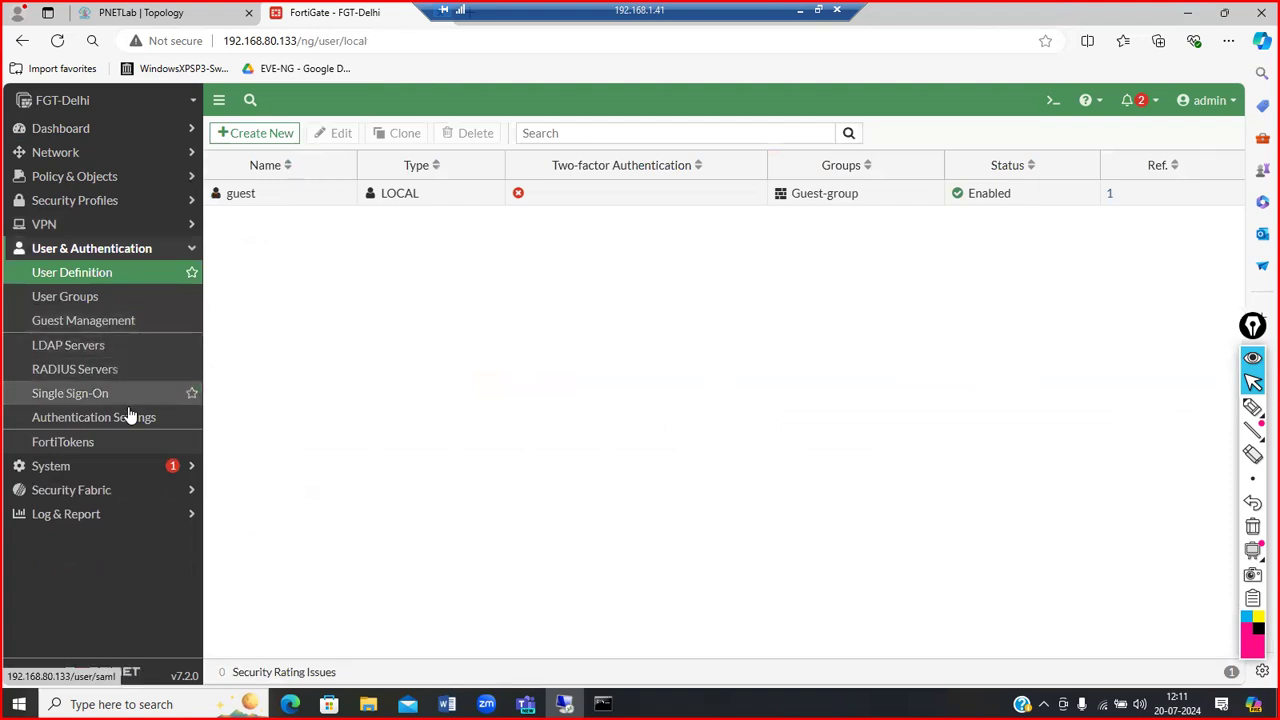
{"action": "left_click", "coordinate": [120, 468]}
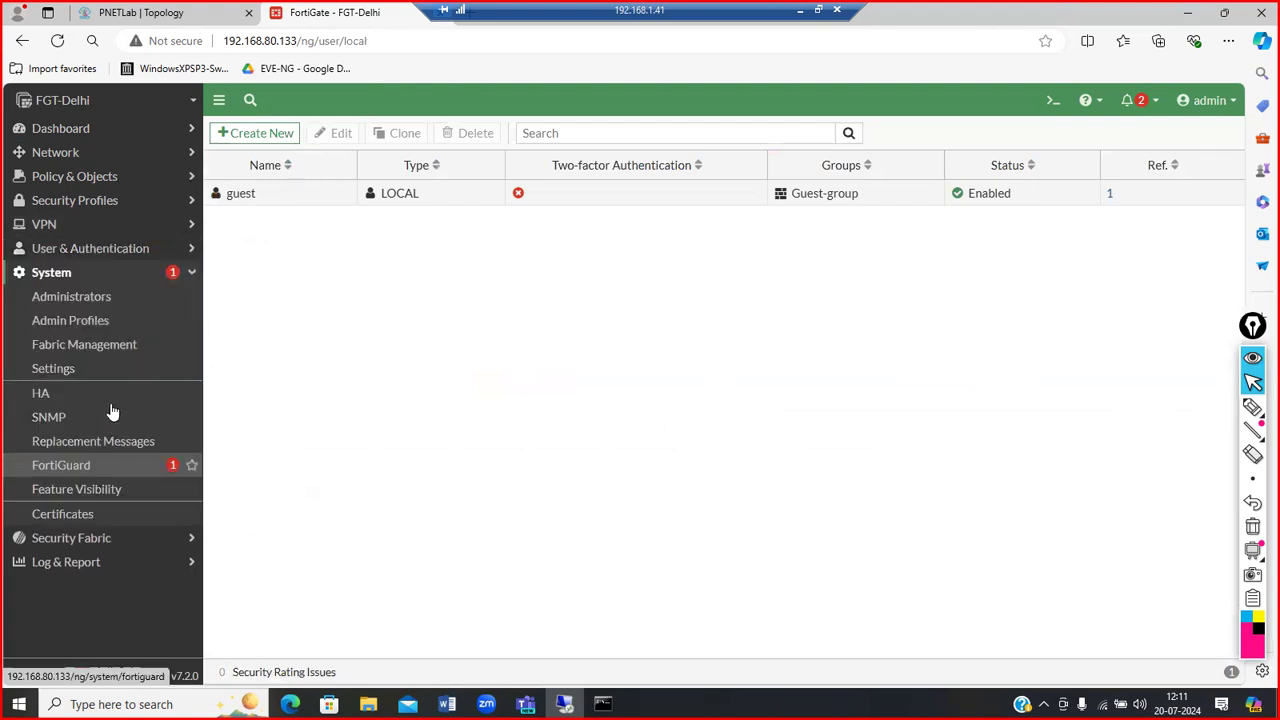
{"action": "left_click", "coordinate": [94, 306]}
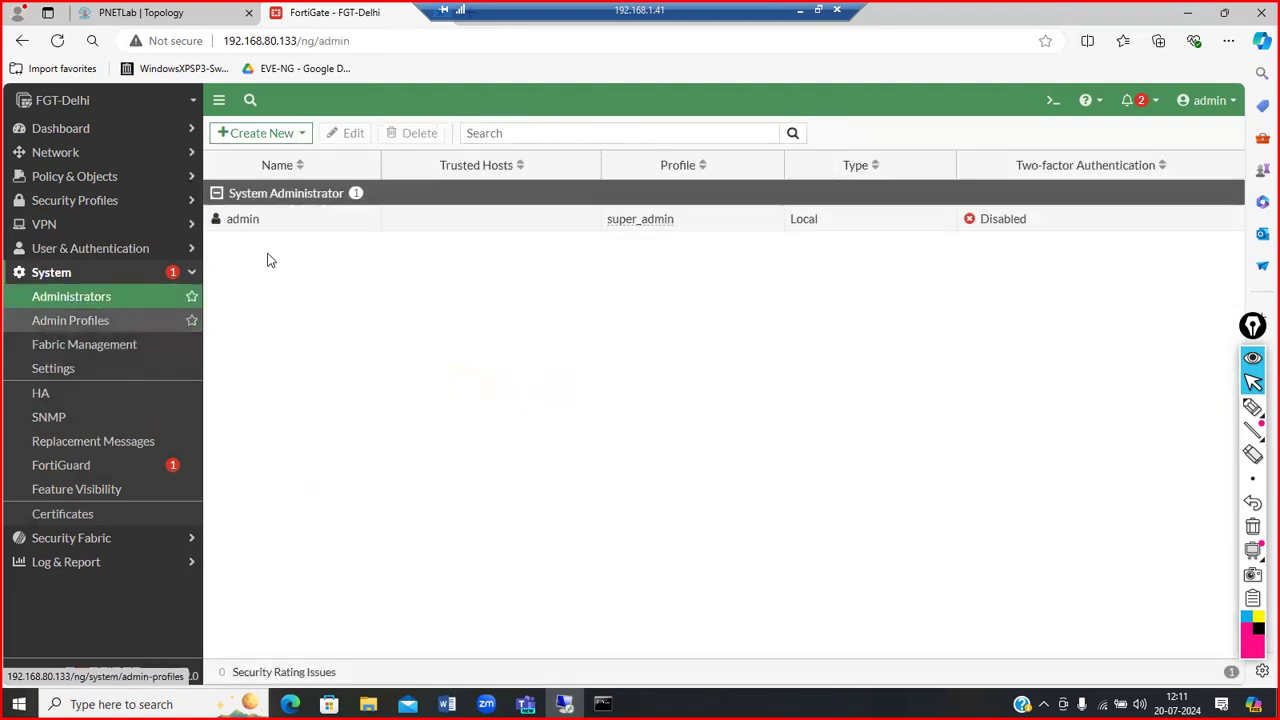
Step: Start a new administrator named 'test' and enter and confirm its password
{"action": "left_click", "coordinate": [294, 138]}
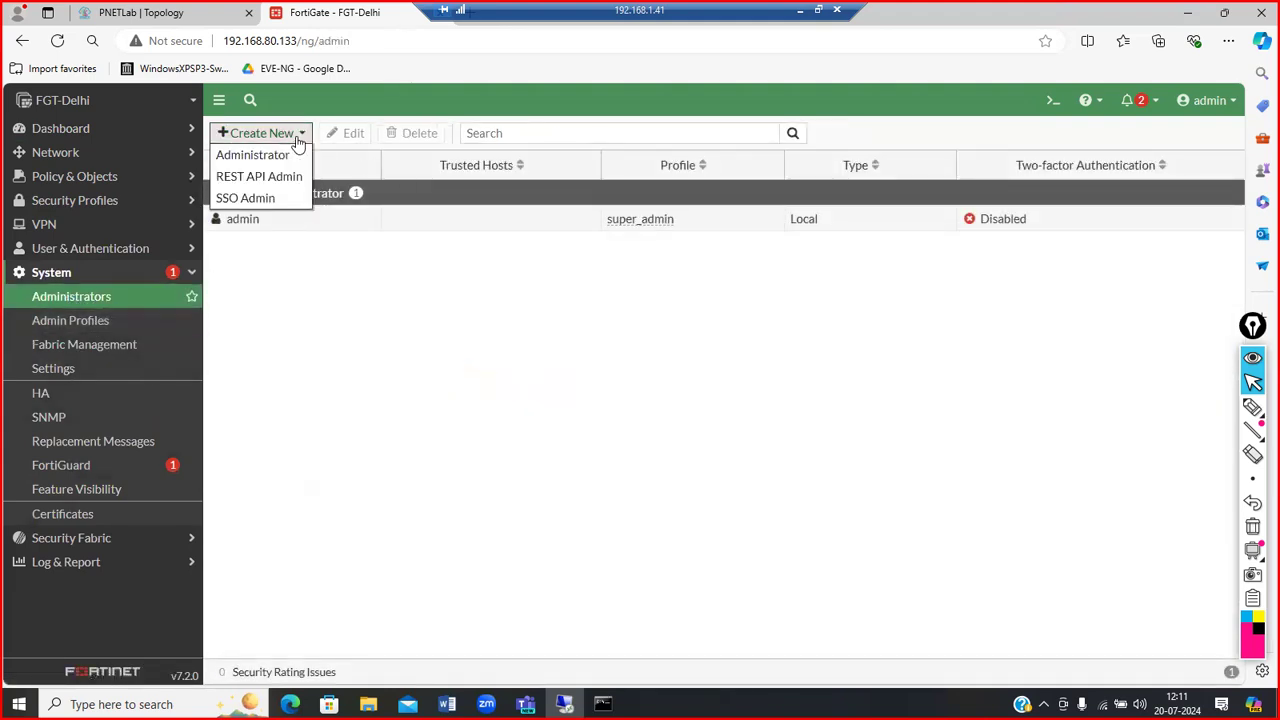
{"action": "left_click", "coordinate": [282, 155]}
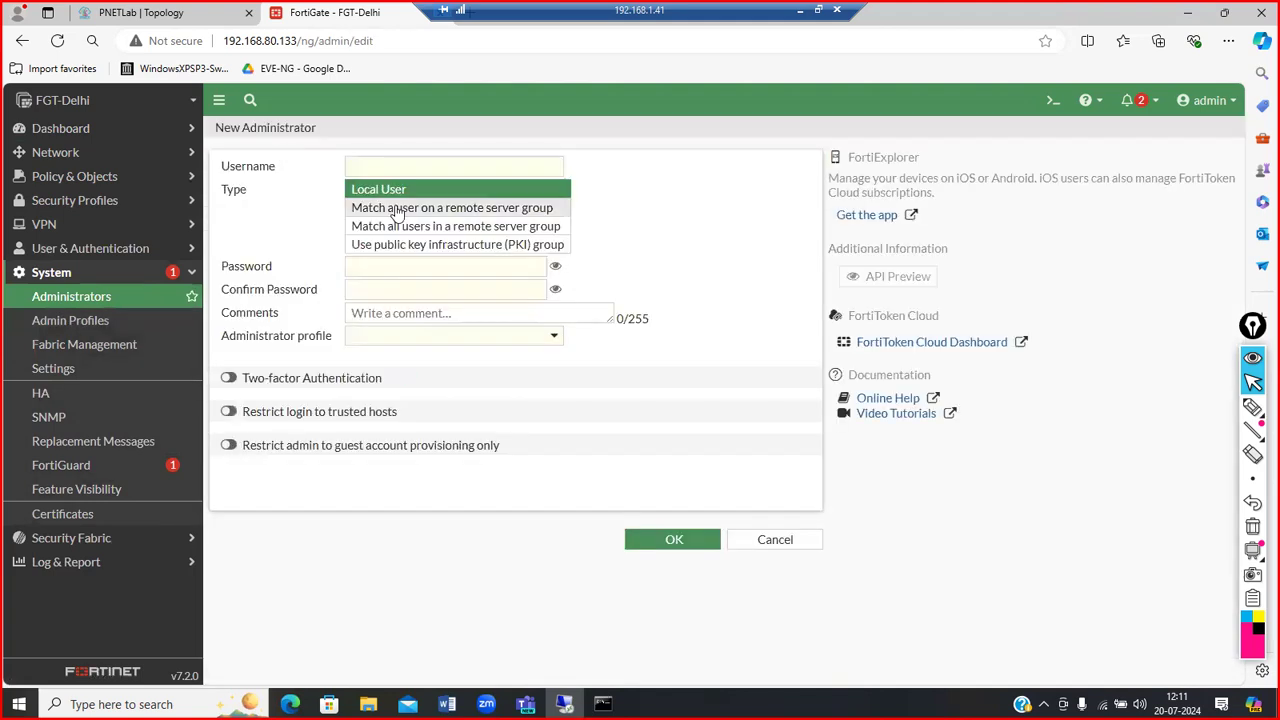
{"action": "left_click", "coordinate": [409, 168]}
{"action": "type", "text": "test"}
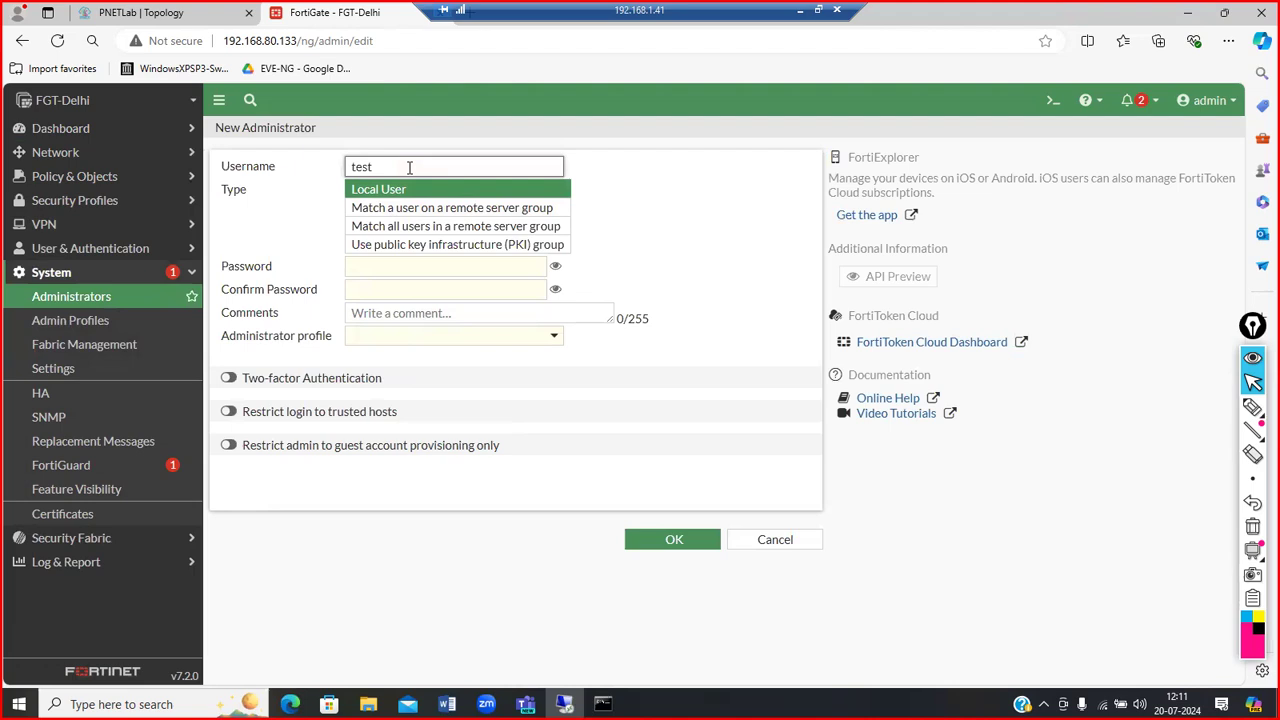
{"action": "left_click", "coordinate": [389, 270]}
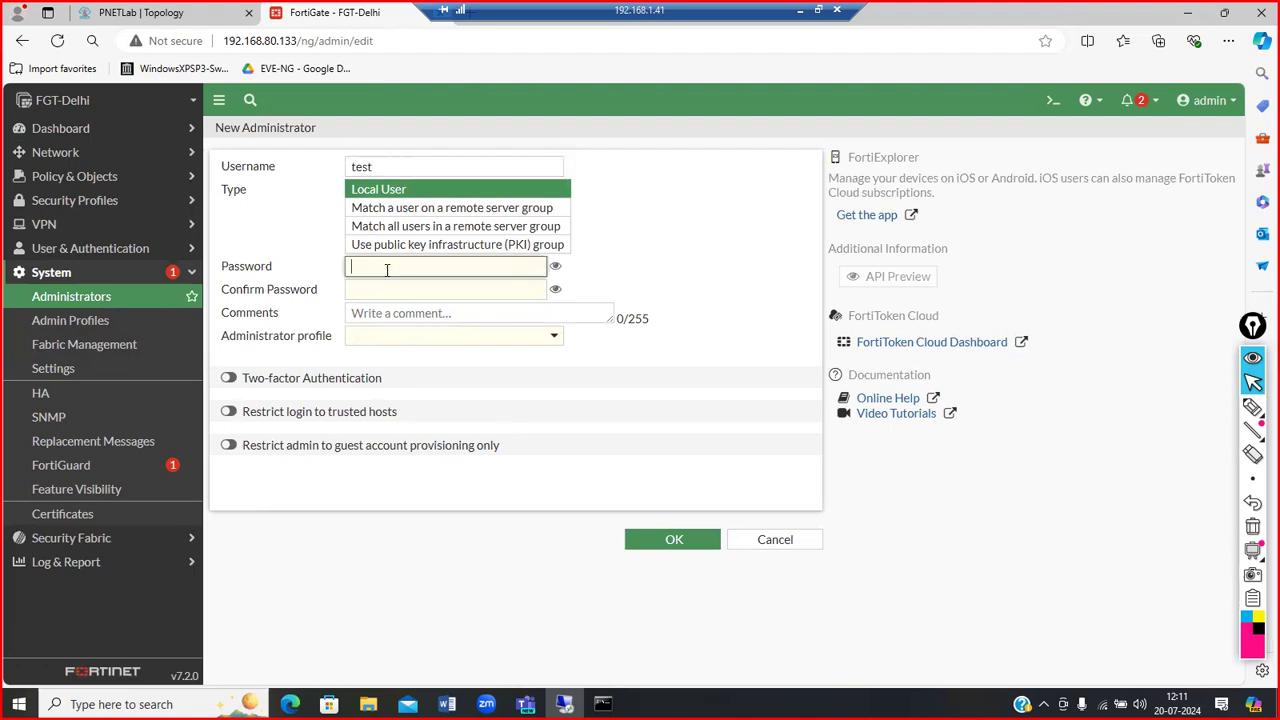
{"action": "type", "text": "test"}
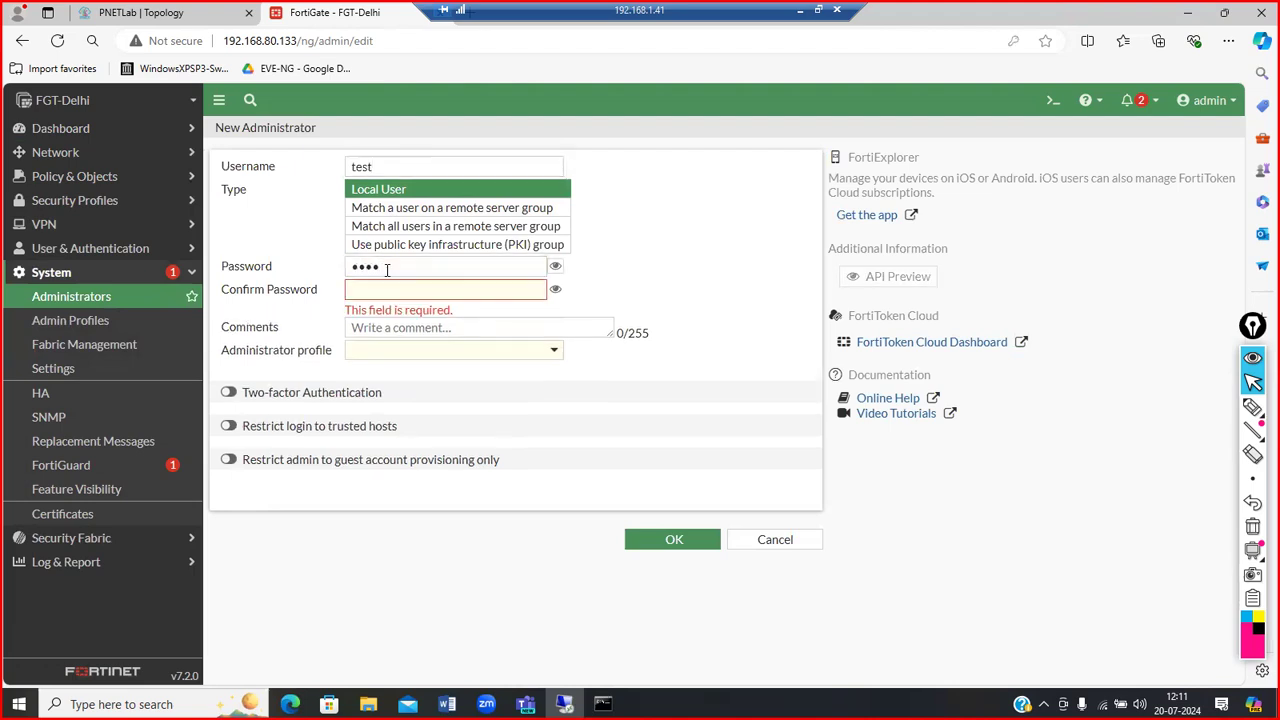
{"action": "left_click", "coordinate": [385, 288]}
{"action": "type", "text": "tes"}
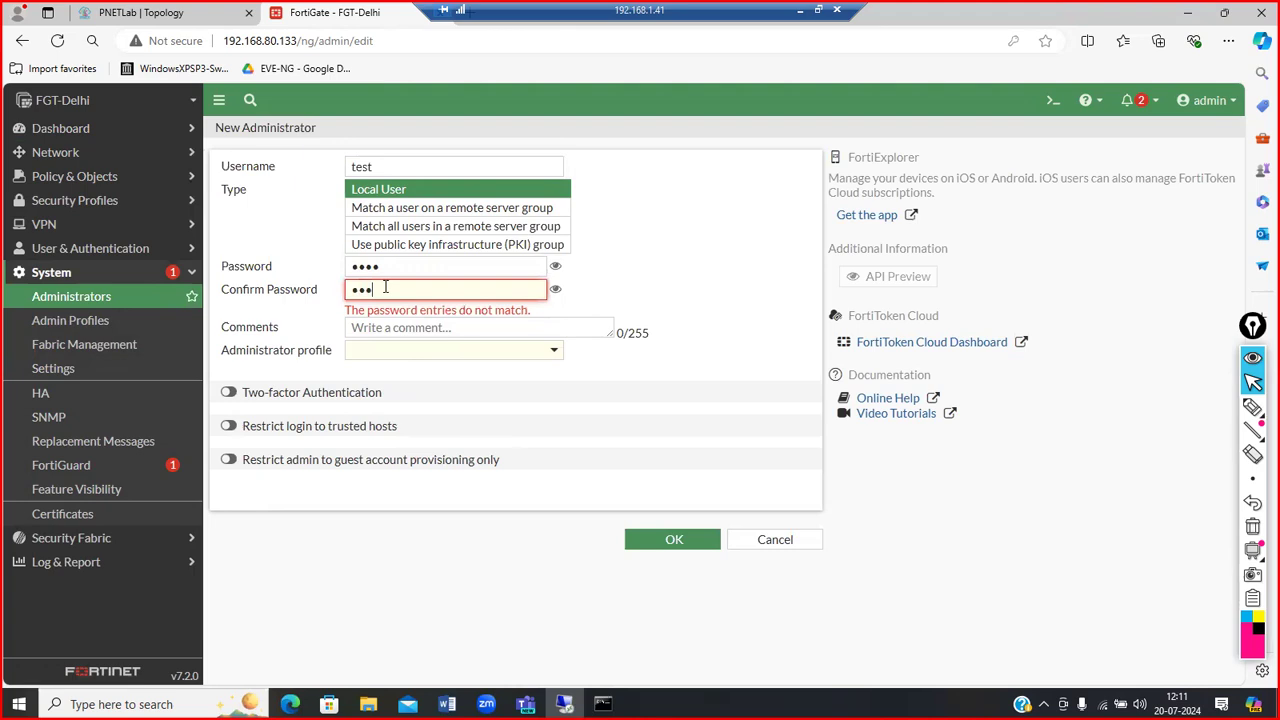
{"action": "type", "text": "t"}
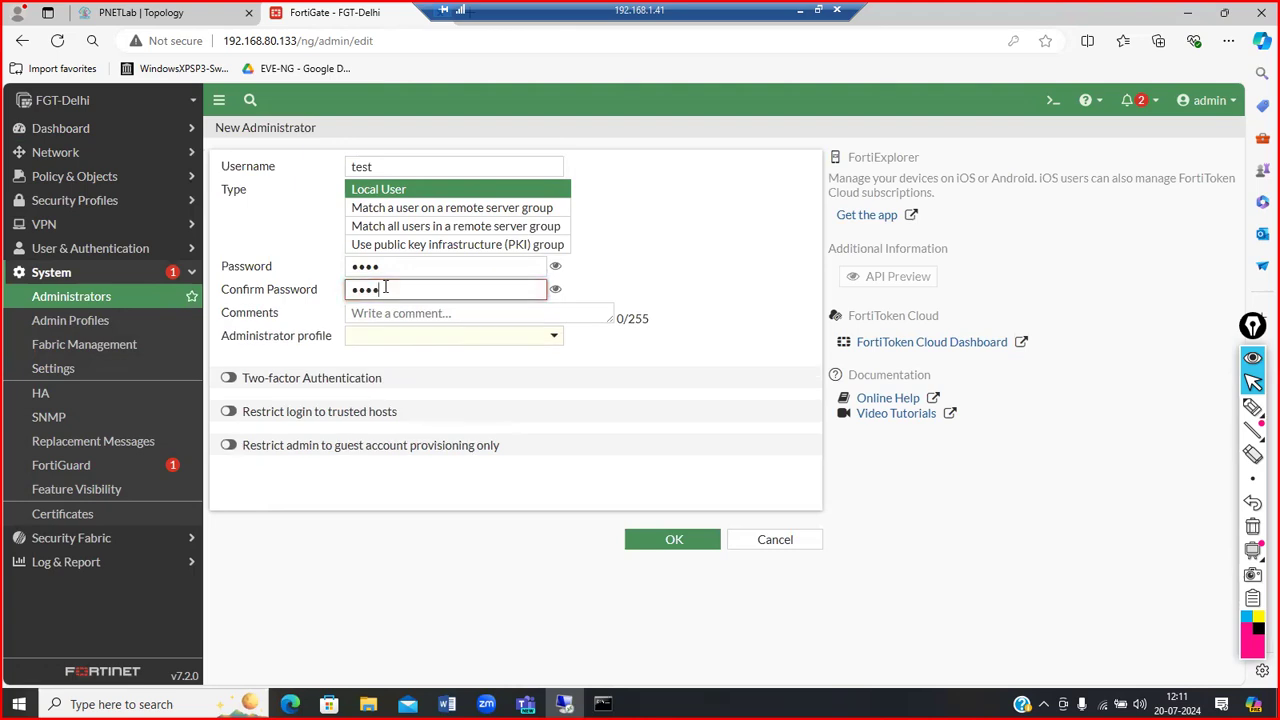
Step: Assign the super_admin profile and save the new administrator account
{"action": "left_click", "coordinate": [675, 543]}
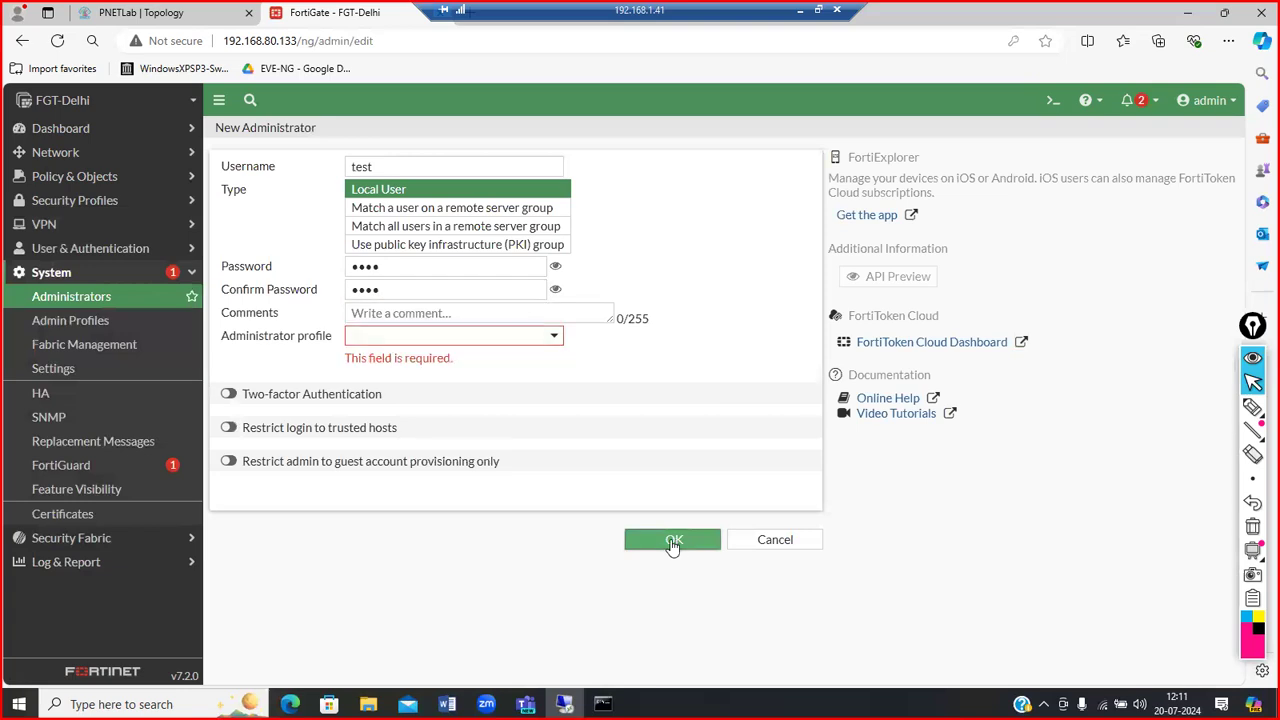
{"action": "left_click", "coordinate": [526, 338]}
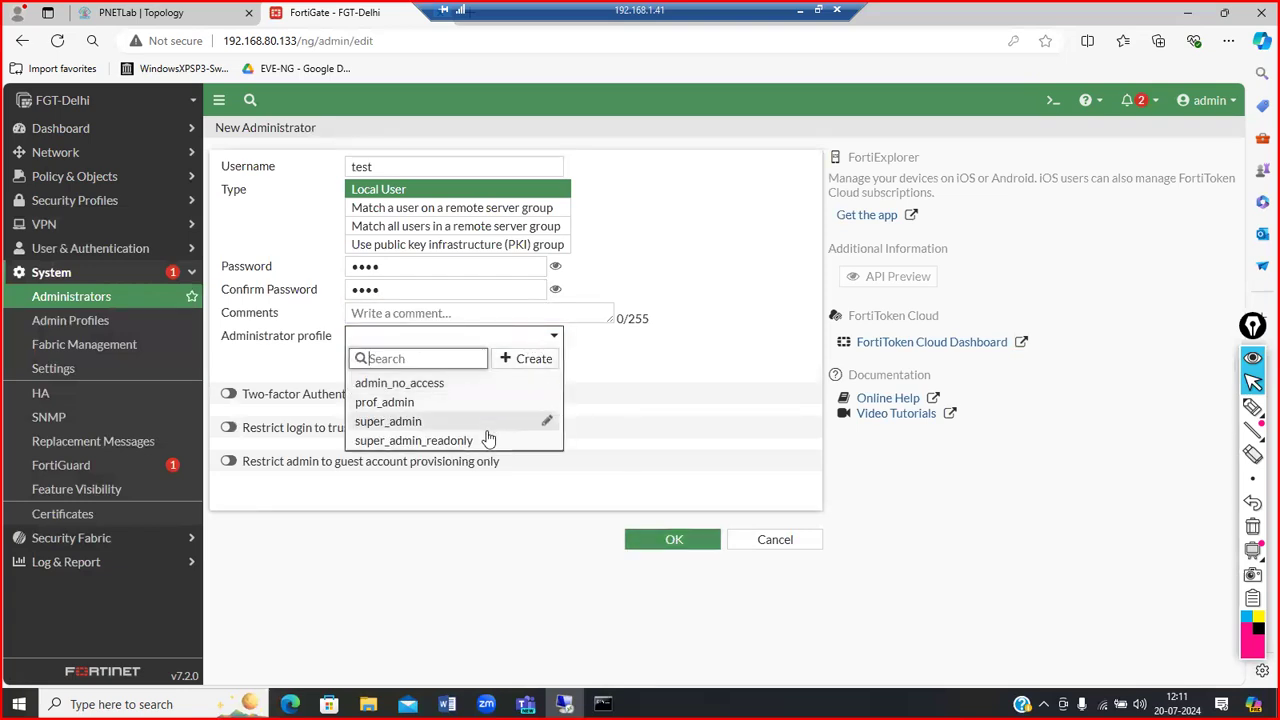
{"action": "left_click", "coordinate": [435, 421]}
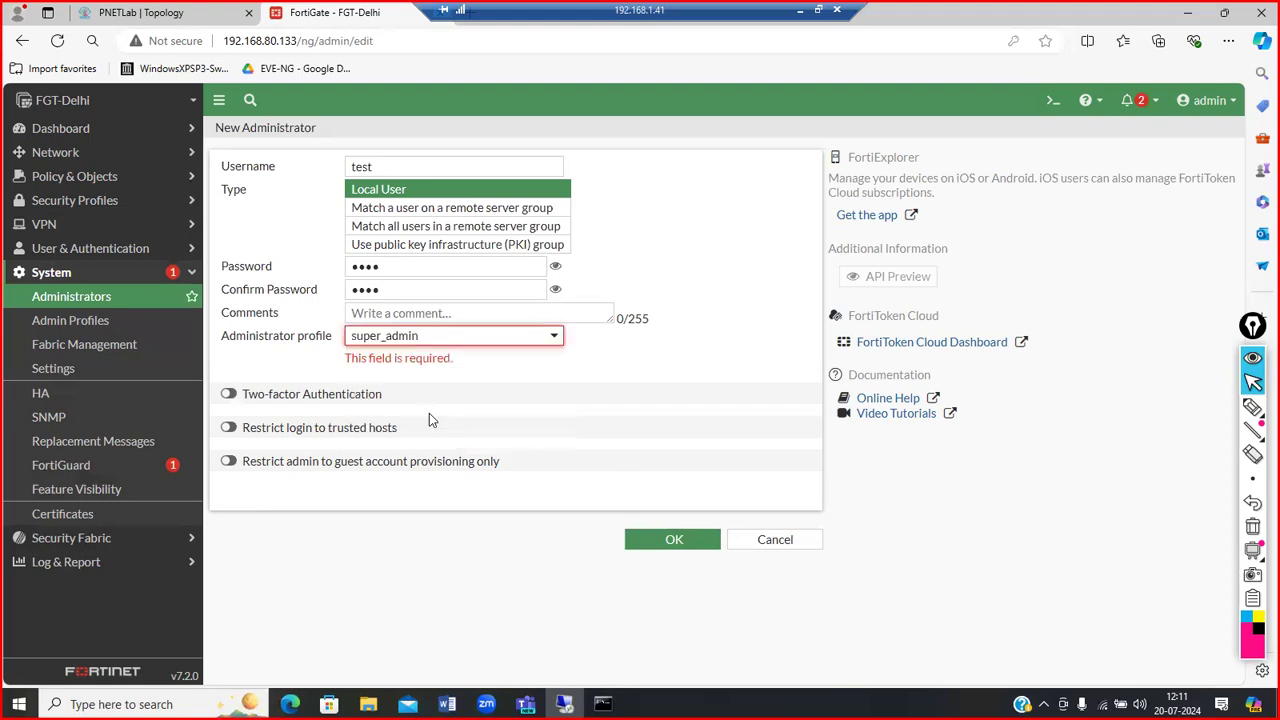
{"action": "left_click", "coordinate": [655, 540]}
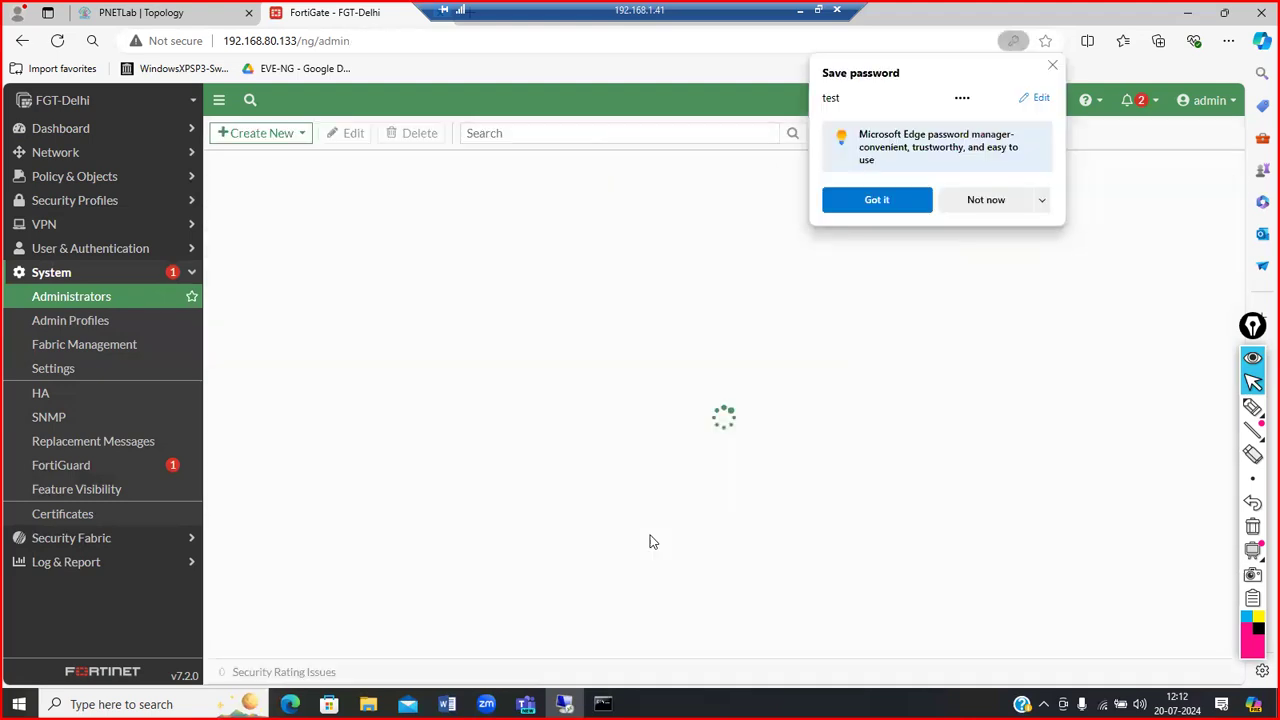
{"action": "left_click", "coordinate": [1052, 65]}
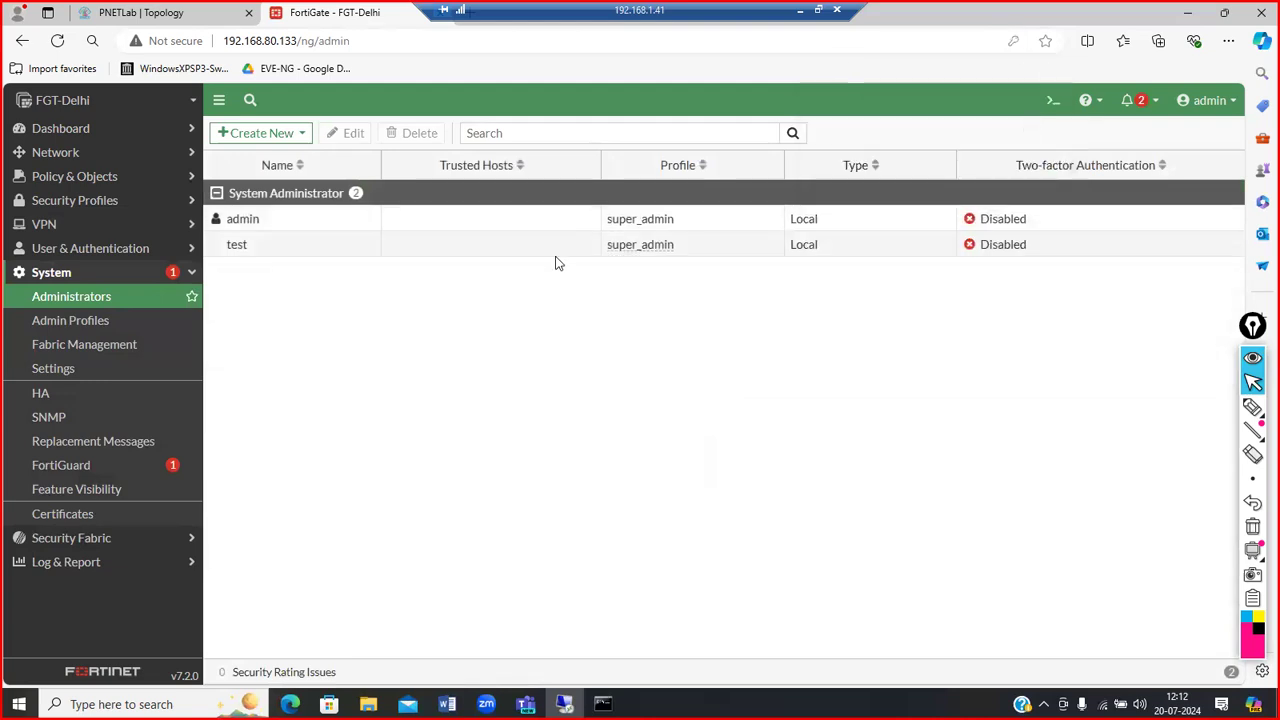
Step: Copy the FortiGate IP address 192.168.80.133 from the address bar
{"action": "left_click", "coordinate": [274, 45]}
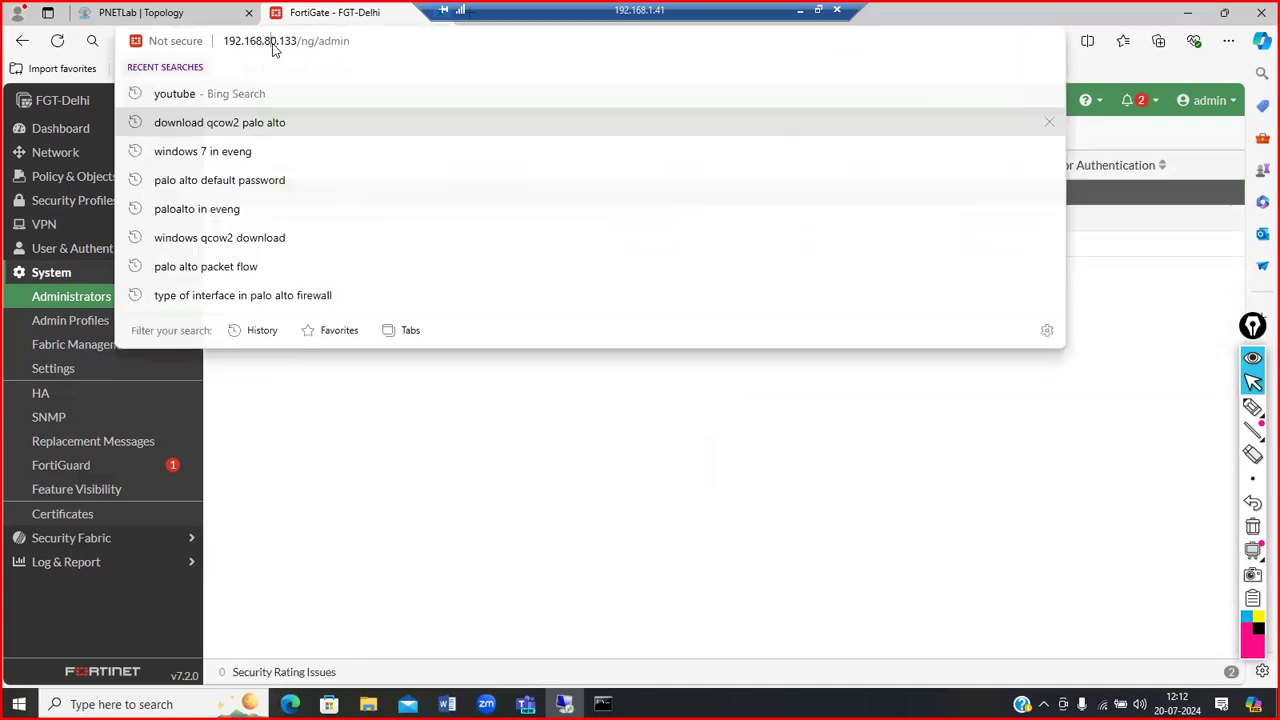
{"action": "double_click", "coordinate": [274, 45]}
{"action": "left_click_drag", "start_coordinate": [263, 41], "coordinate": [183, 42]}
{"action": "key", "text": "ctrl+c"}
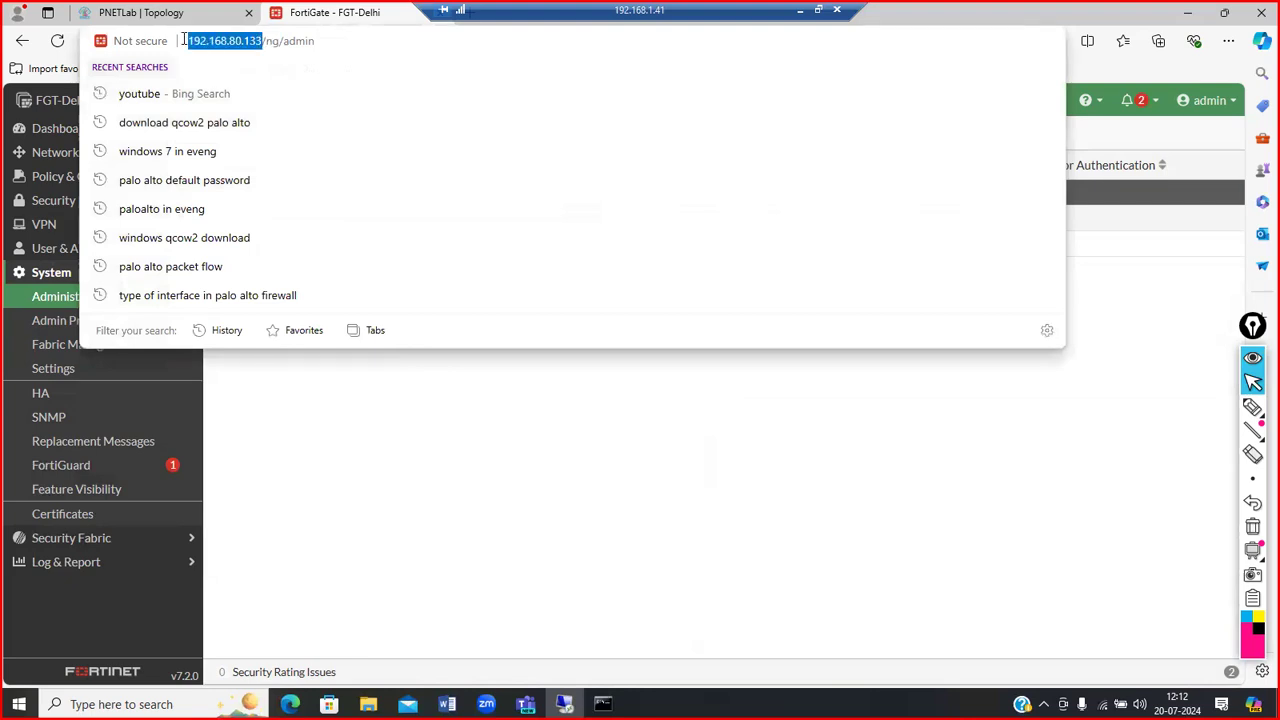
{"action": "left_click", "coordinate": [894, 531]}
Step: Open a new InPrivate window and load 192.168.80.133
{"action": "left_click", "coordinate": [1228, 40]}
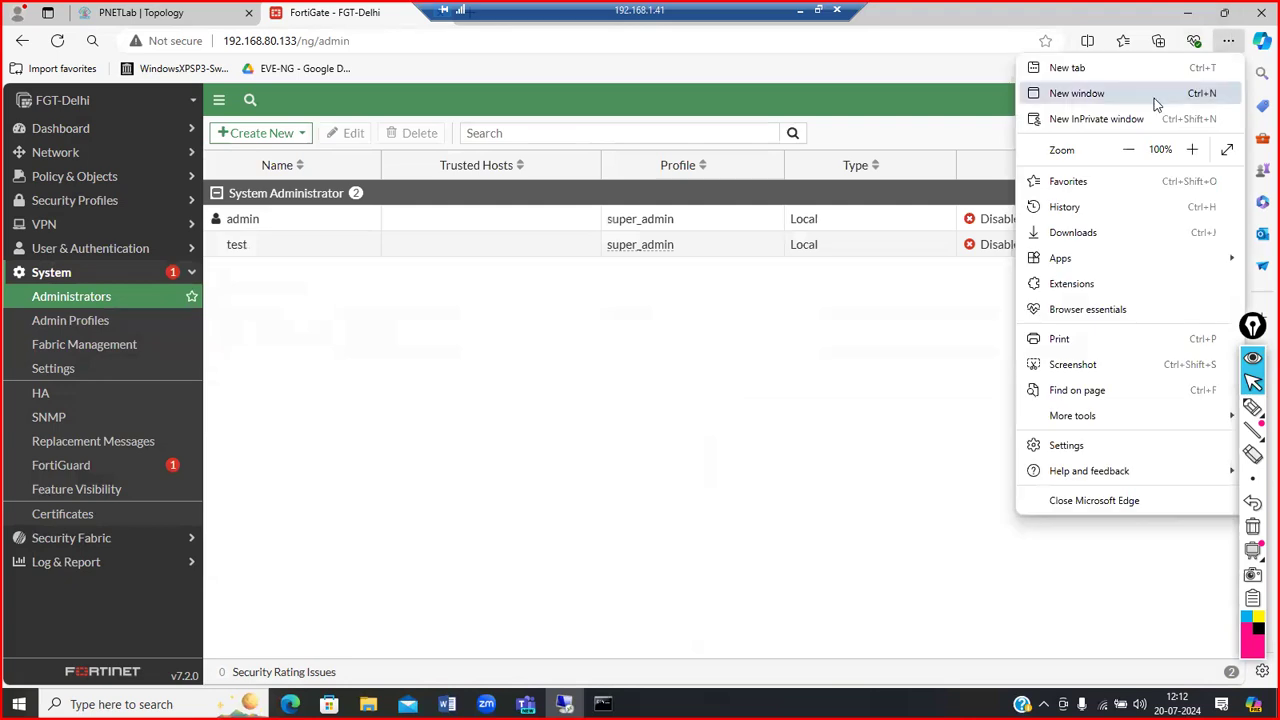
{"action": "left_click", "coordinate": [1132, 120]}
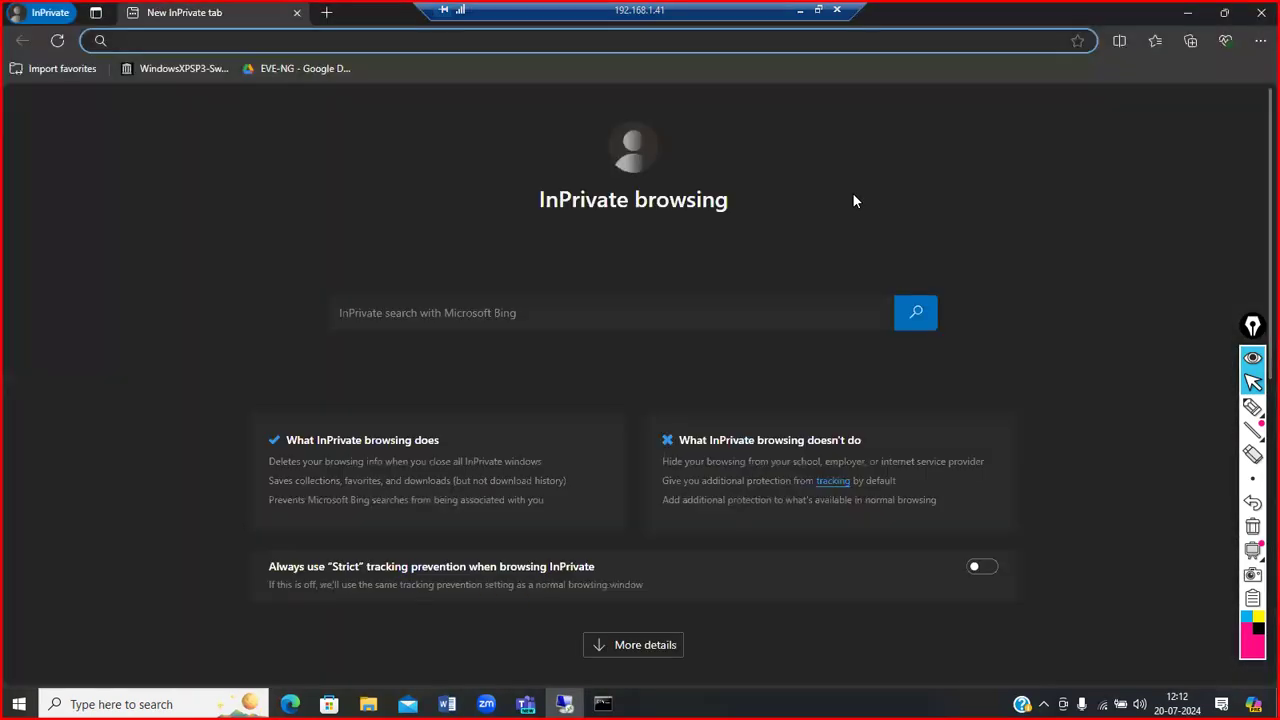
{"action": "key", "text": "ctrl+v"}
{"action": "key", "text": "Return"}
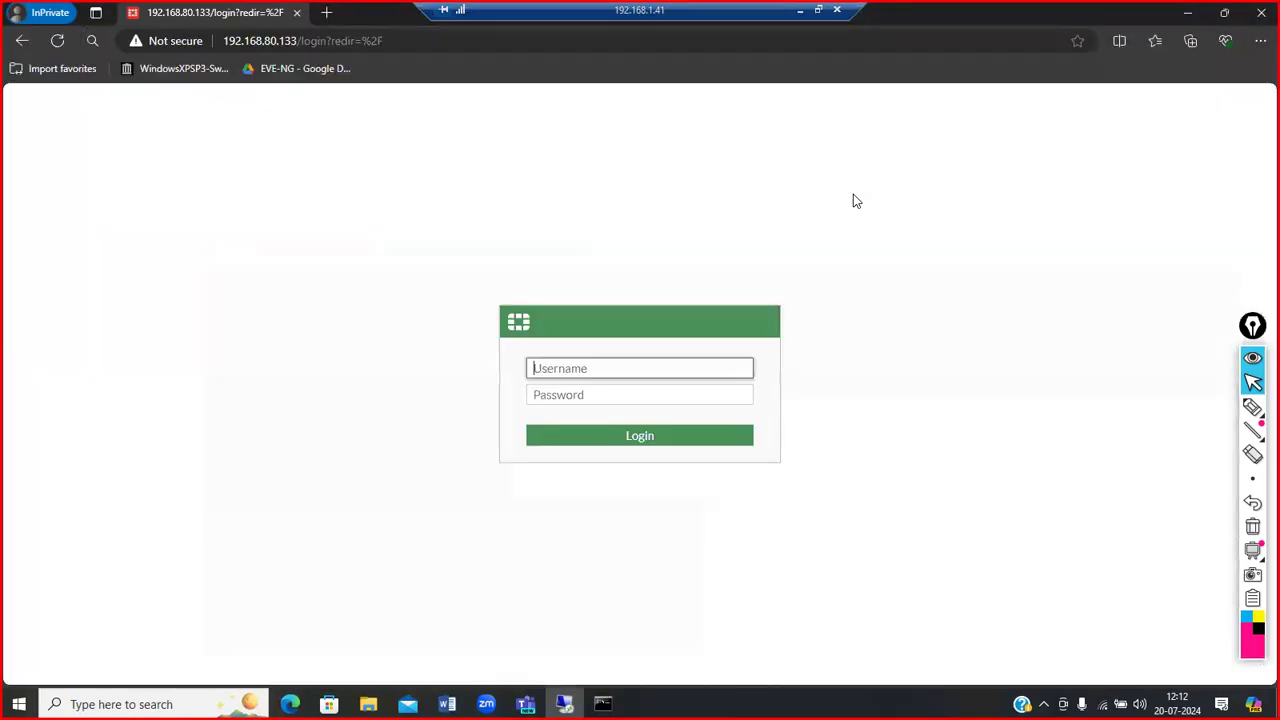
Step: Sign in as the test administrator, postpone setup, and dismiss the FortiOS 7.2.0 notice
{"action": "type", "text": "test"}
{"action": "key", "text": "Tab"}
{"action": "type", "text": "a"}
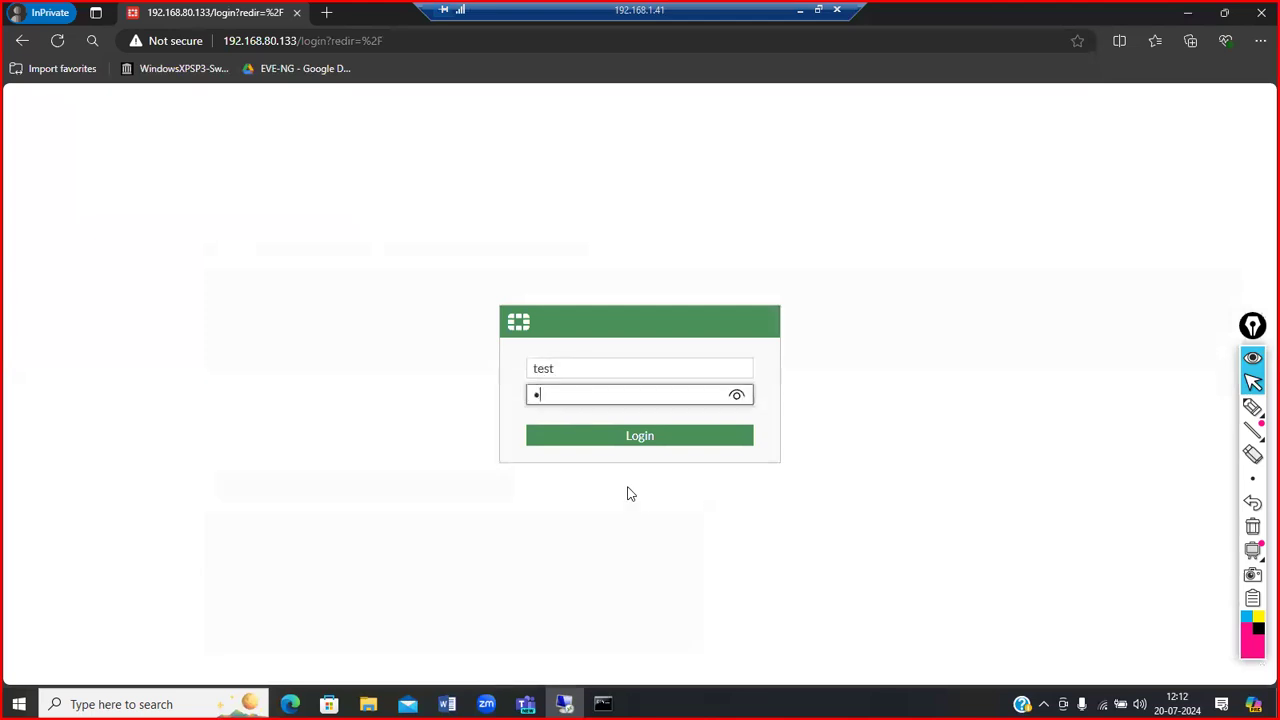
{"action": "key", "text": "Return"}
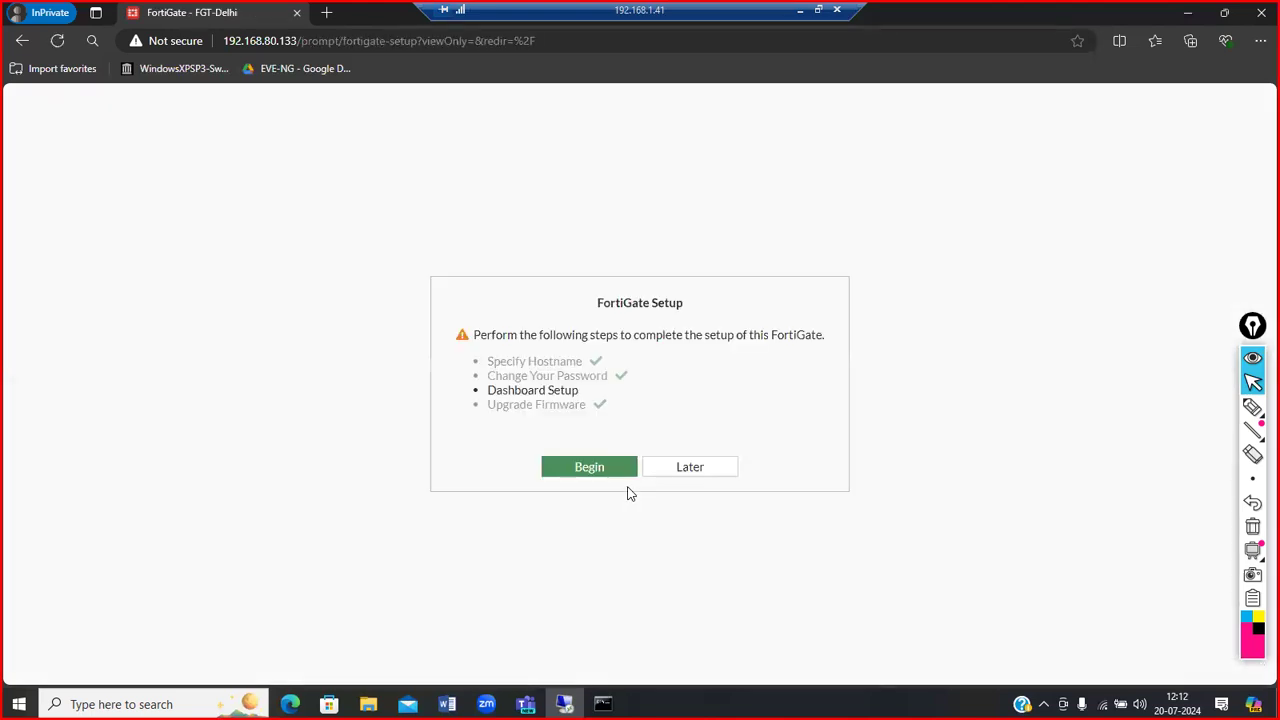
{"action": "left_click", "coordinate": [653, 471]}
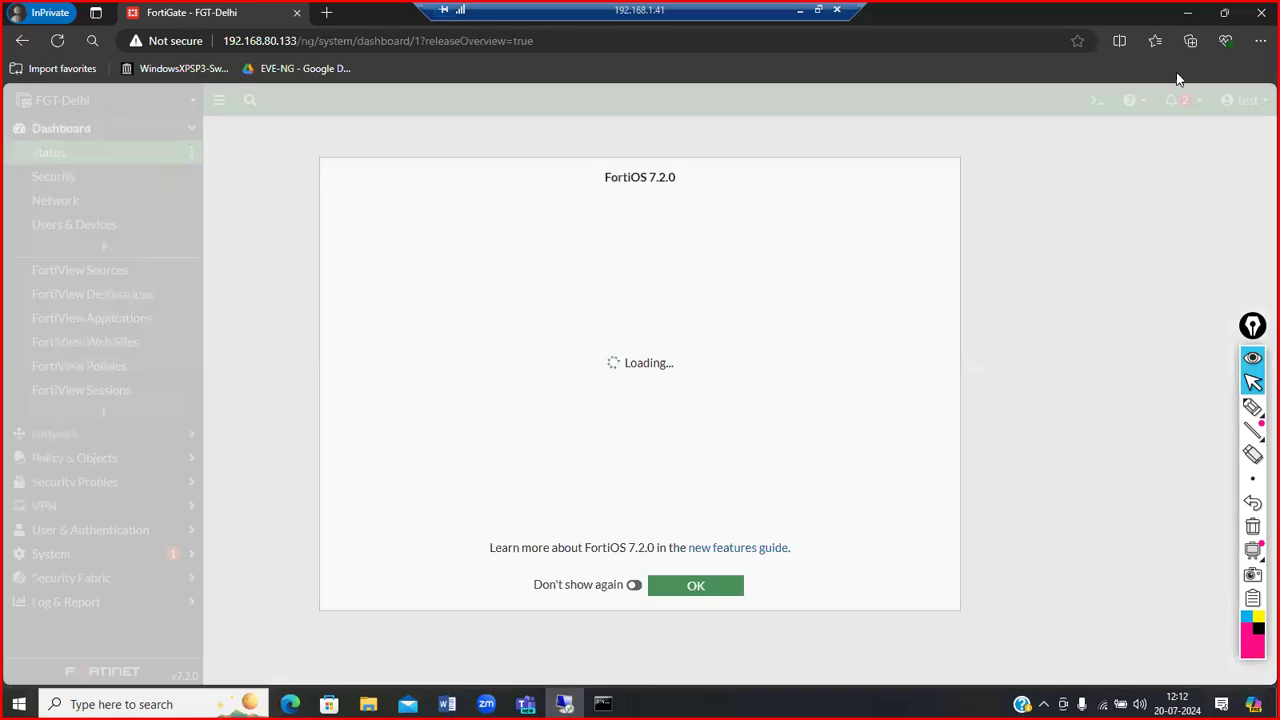
{"action": "left_click", "coordinate": [695, 585]}
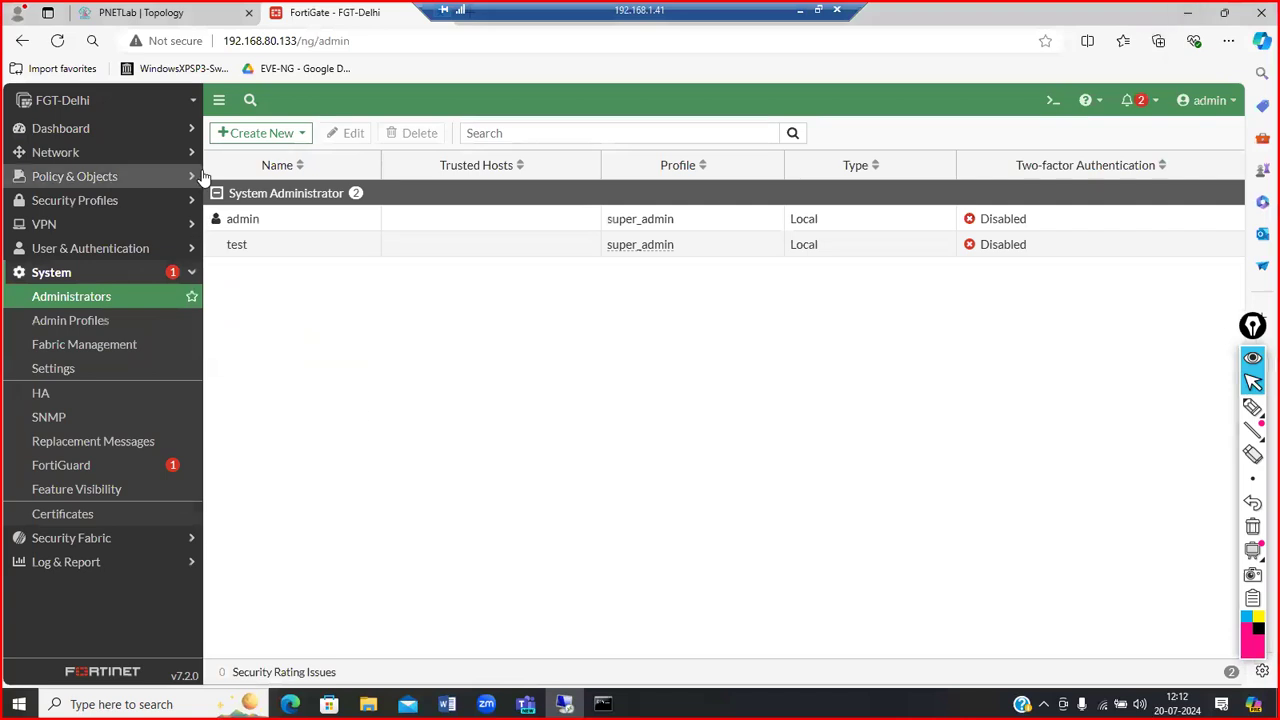
Step: Scroll through the Dashboard > Status widgets, then expand the Network menu in the sidebar
{"action": "left_click", "coordinate": [155, 129]}
{"action": "left_click", "coordinate": [95, 155]}
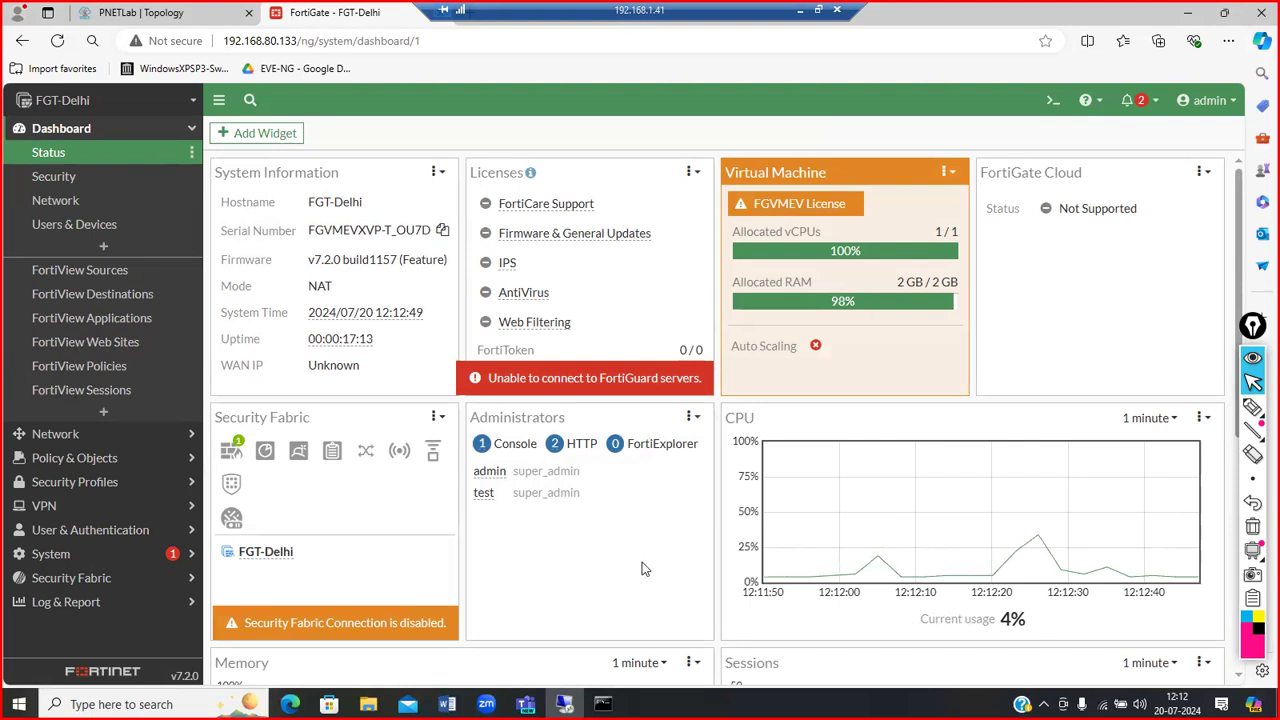
{"action": "scroll", "coordinate": [643, 565], "scroll_direction": "down", "scroll_amount": 5}
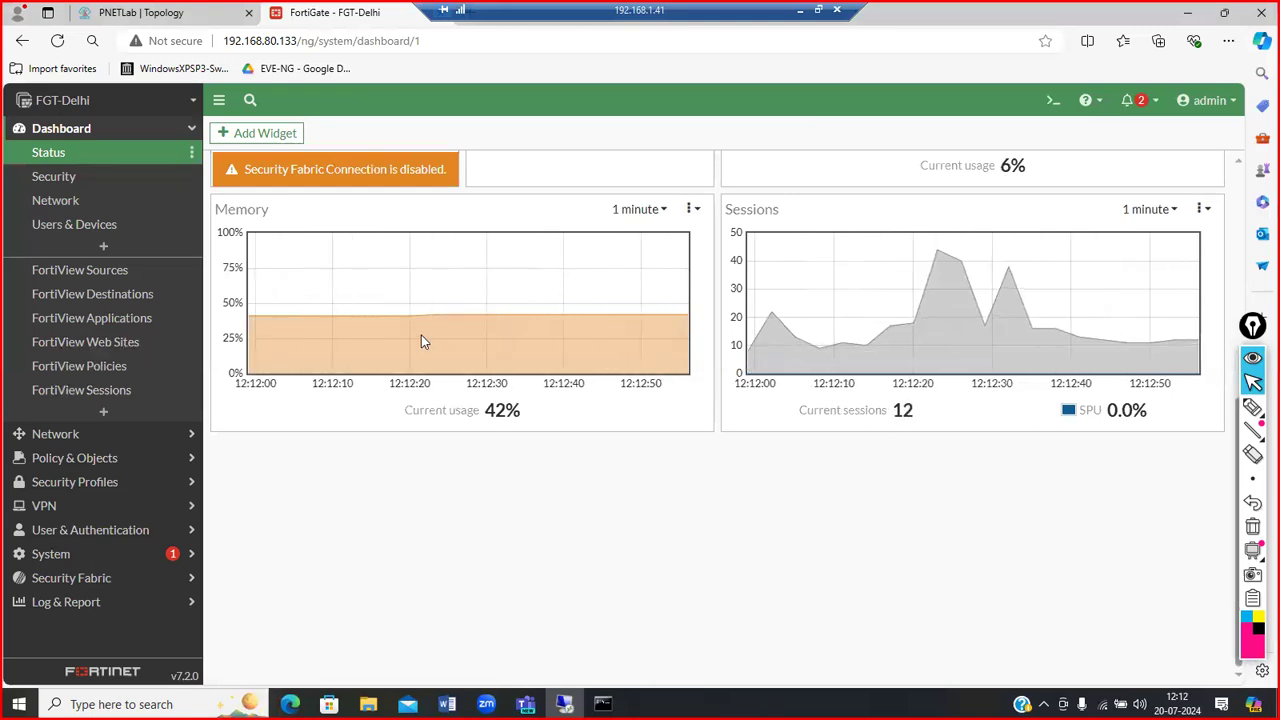
{"action": "scroll", "coordinate": [423, 340], "scroll_direction": "up", "scroll_amount": 5}
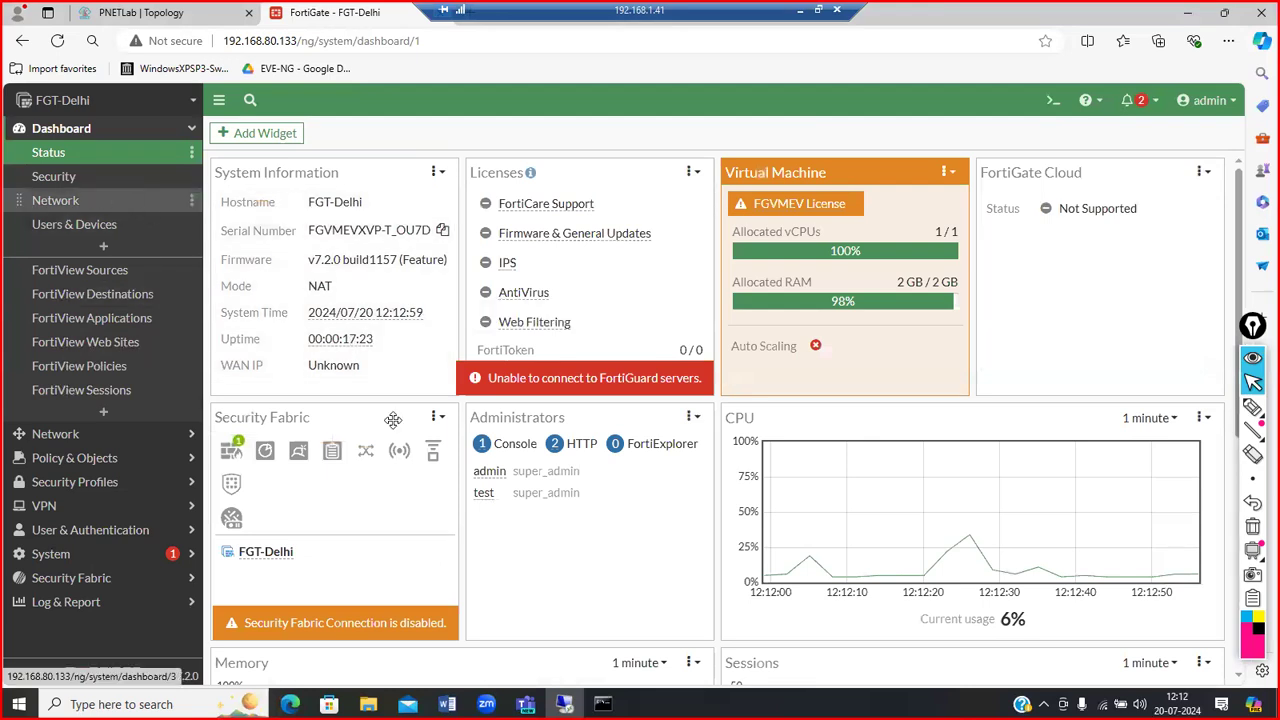
{"action": "scroll", "coordinate": [393, 420], "scroll_direction": "down", "scroll_amount": 2}
{"action": "scroll", "coordinate": [393, 420], "scroll_direction": "down", "scroll_amount": 3}
{"action": "scroll", "coordinate": [394, 423], "scroll_direction": "up", "scroll_amount": 5}
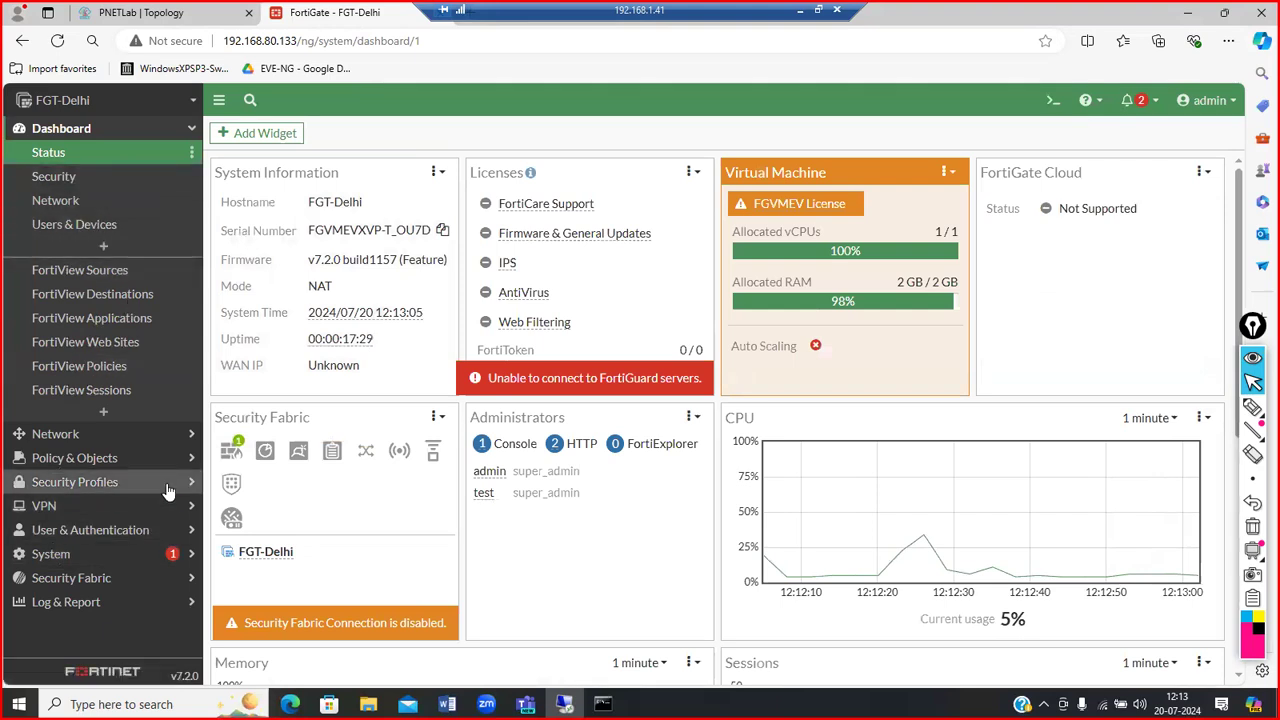
{"action": "left_click", "coordinate": [171, 433]}
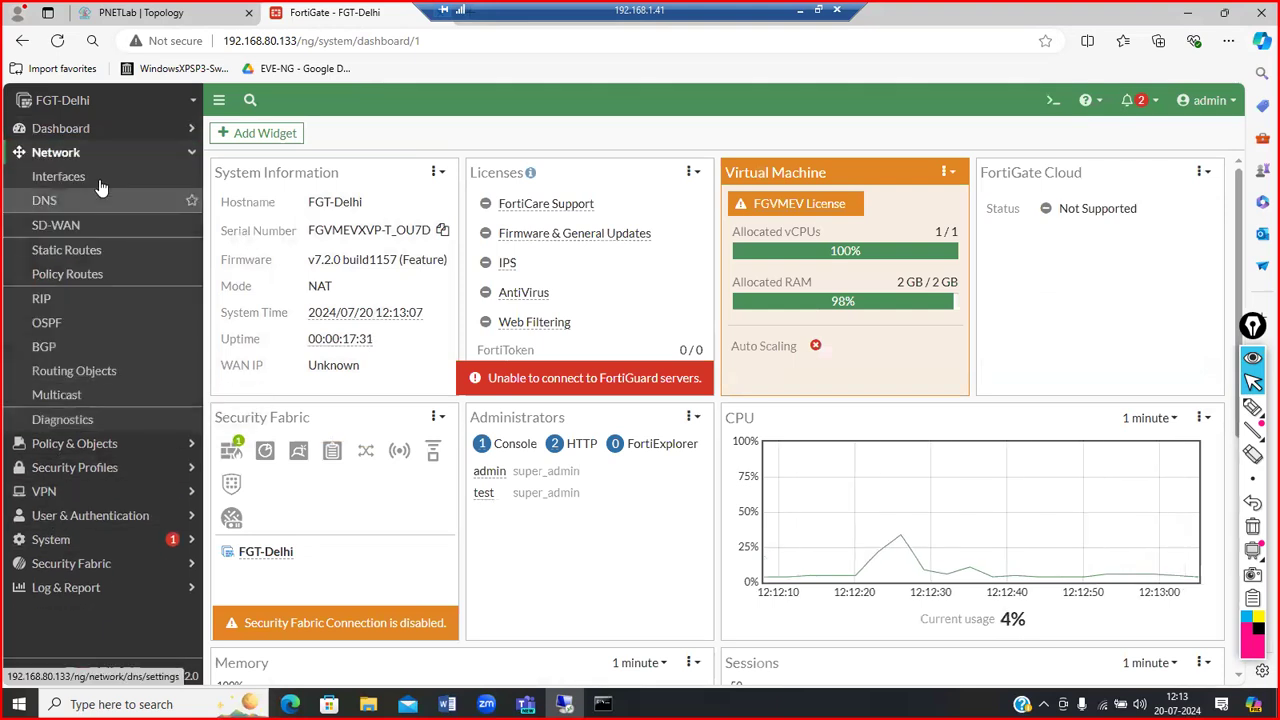
Step: Show Network > Interfaces, collapse and re-expand Physical Interface, and select the port1 row
{"action": "left_click", "coordinate": [88, 184]}
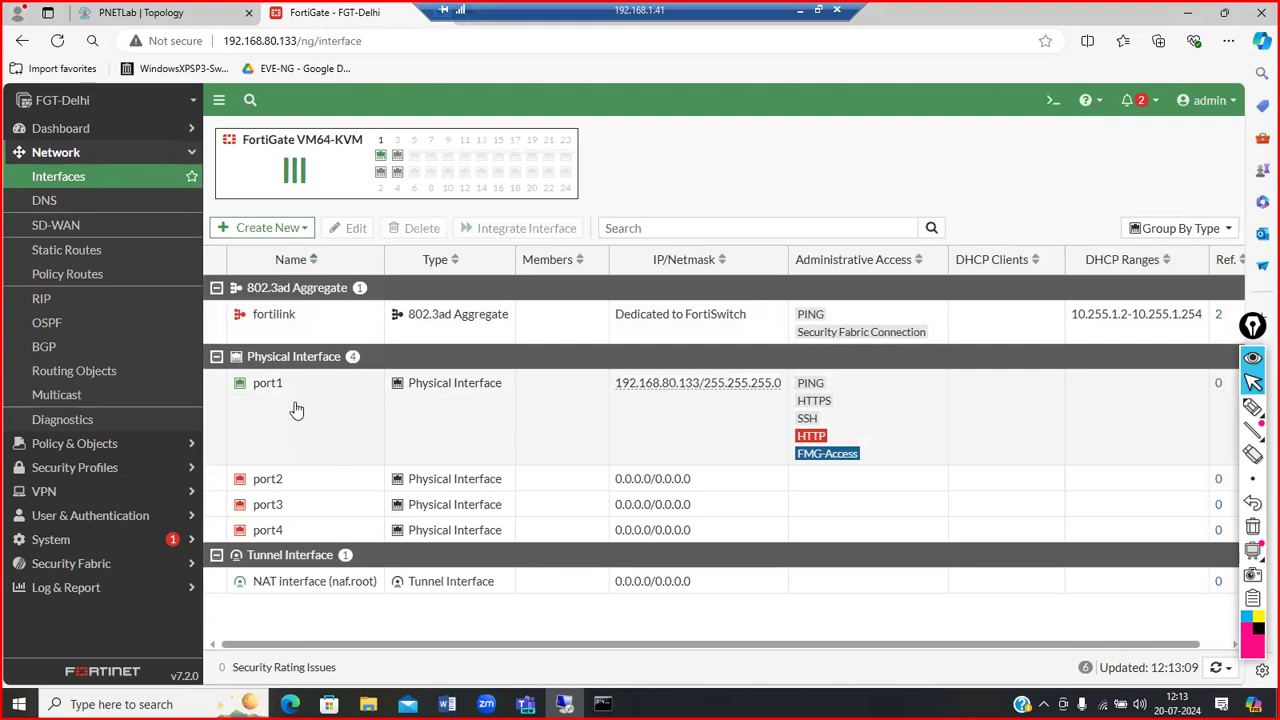
{"action": "left_click", "coordinate": [216, 360]}
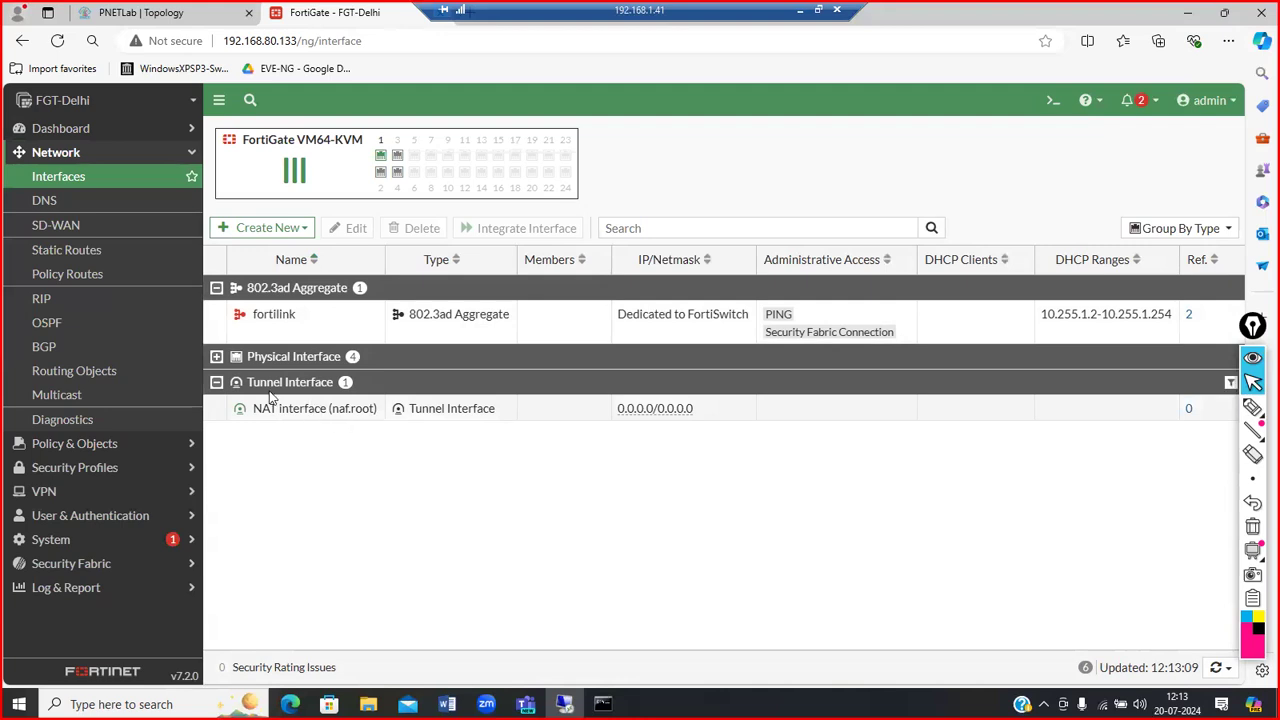
{"action": "left_click", "coordinate": [217, 358]}
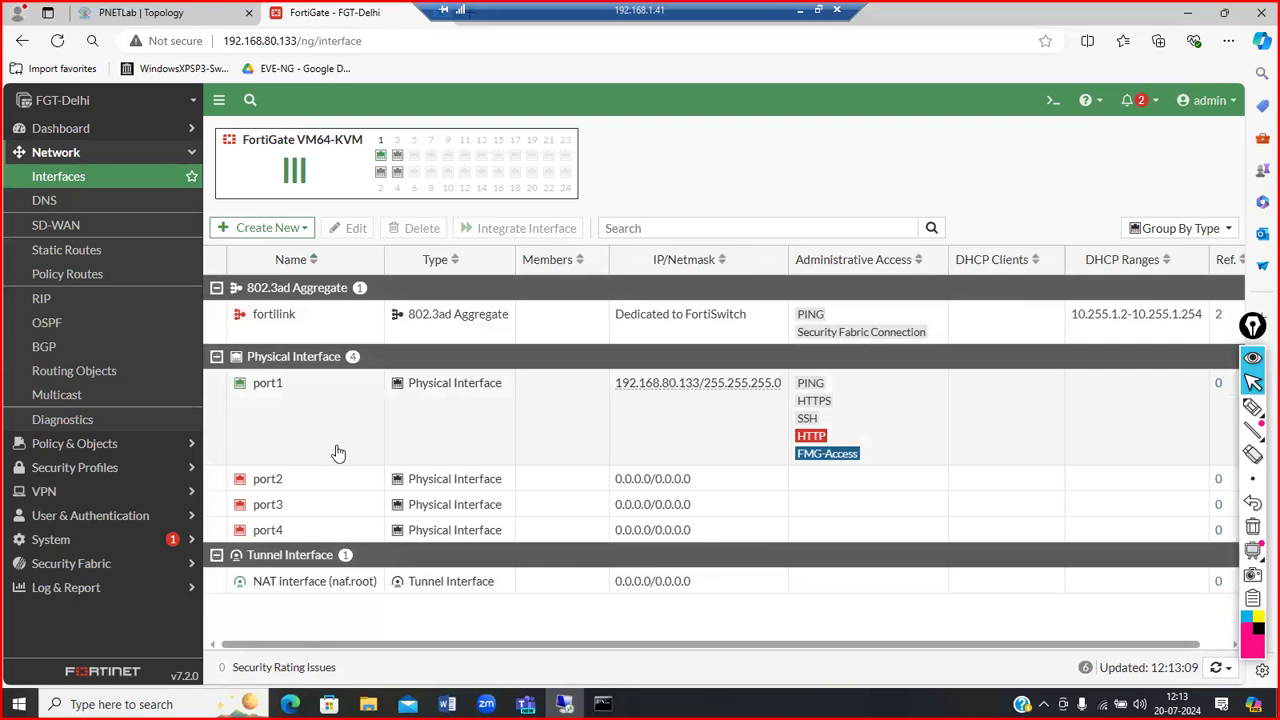
{"action": "left_click", "coordinate": [337, 456]}
Step: Give port1 the alias WAN, keeping its role Undefined
{"action": "double_click", "coordinate": [337, 456]}
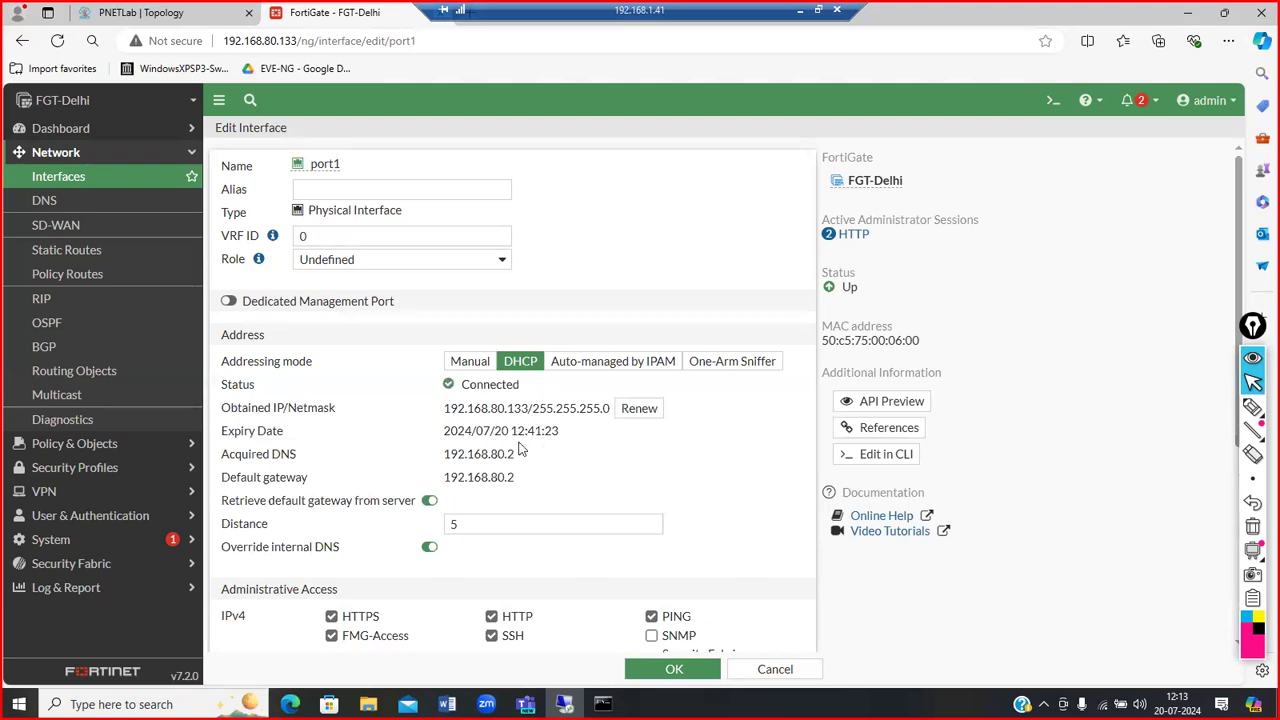
{"action": "scroll", "coordinate": [391, 510], "scroll_direction": "down", "scroll_amount": 3}
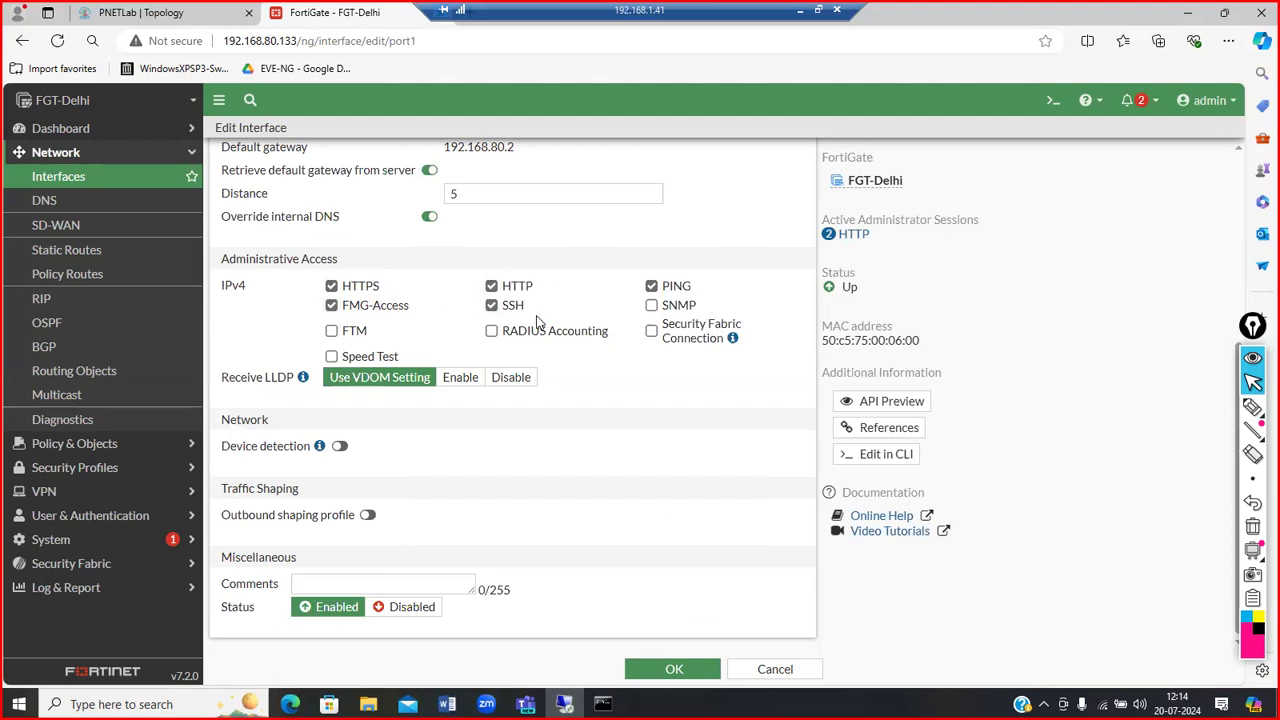
{"action": "scroll", "coordinate": [536, 315], "scroll_direction": "up", "scroll_amount": 3}
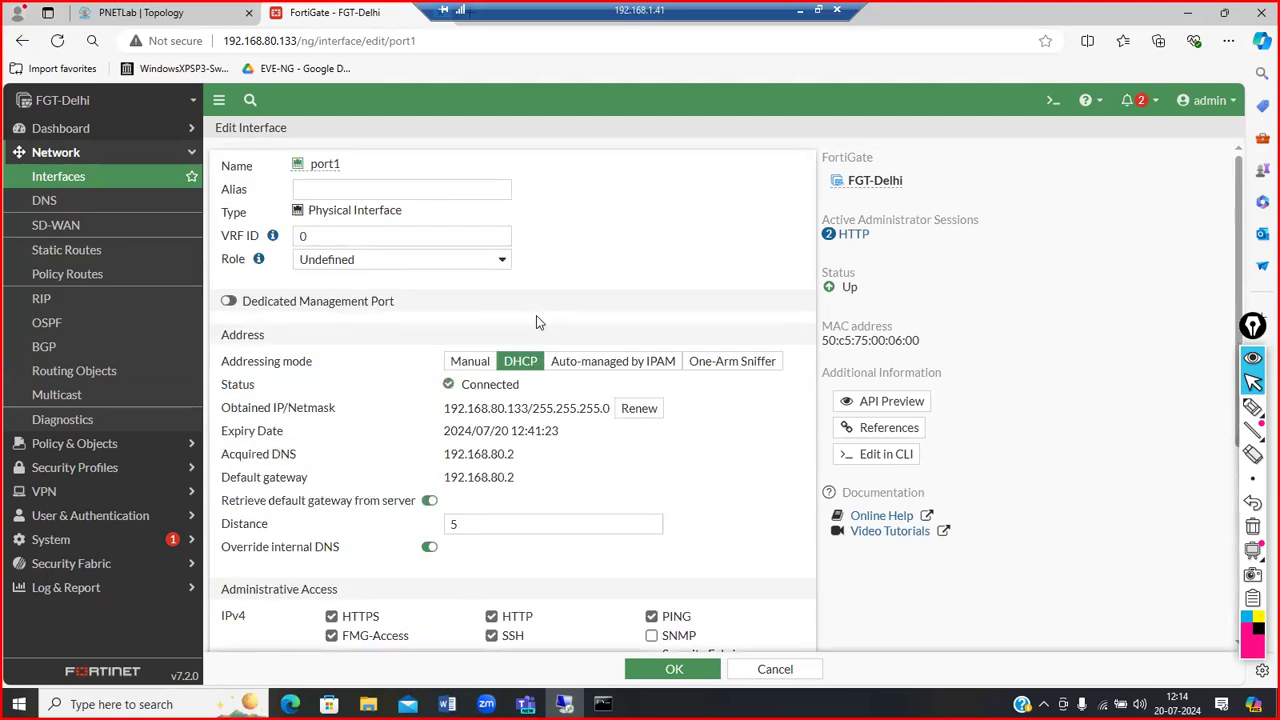
{"action": "left_click", "coordinate": [327, 192]}
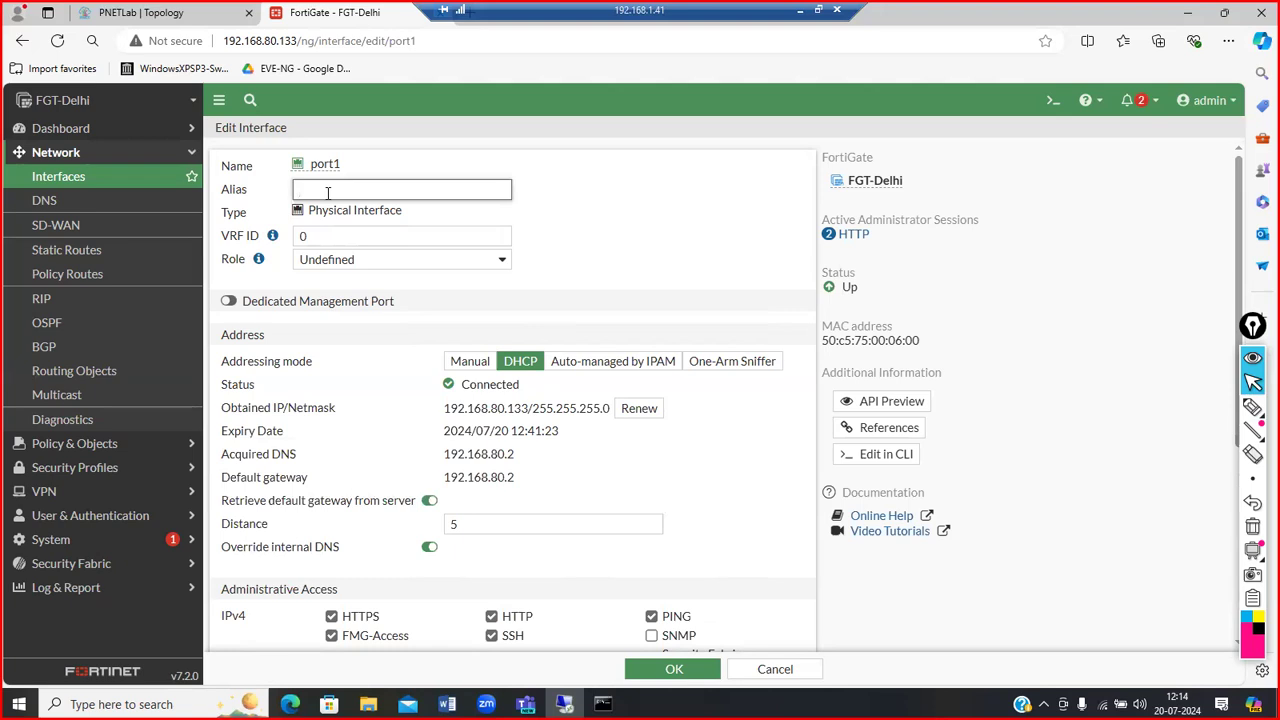
{"action": "type", "text": "WAN"}
{"action": "left_click_drag", "start_coordinate": [344, 188], "coordinate": [282, 203]}
{"action": "left_click_drag", "start_coordinate": [324, 235], "coordinate": [297, 235]}
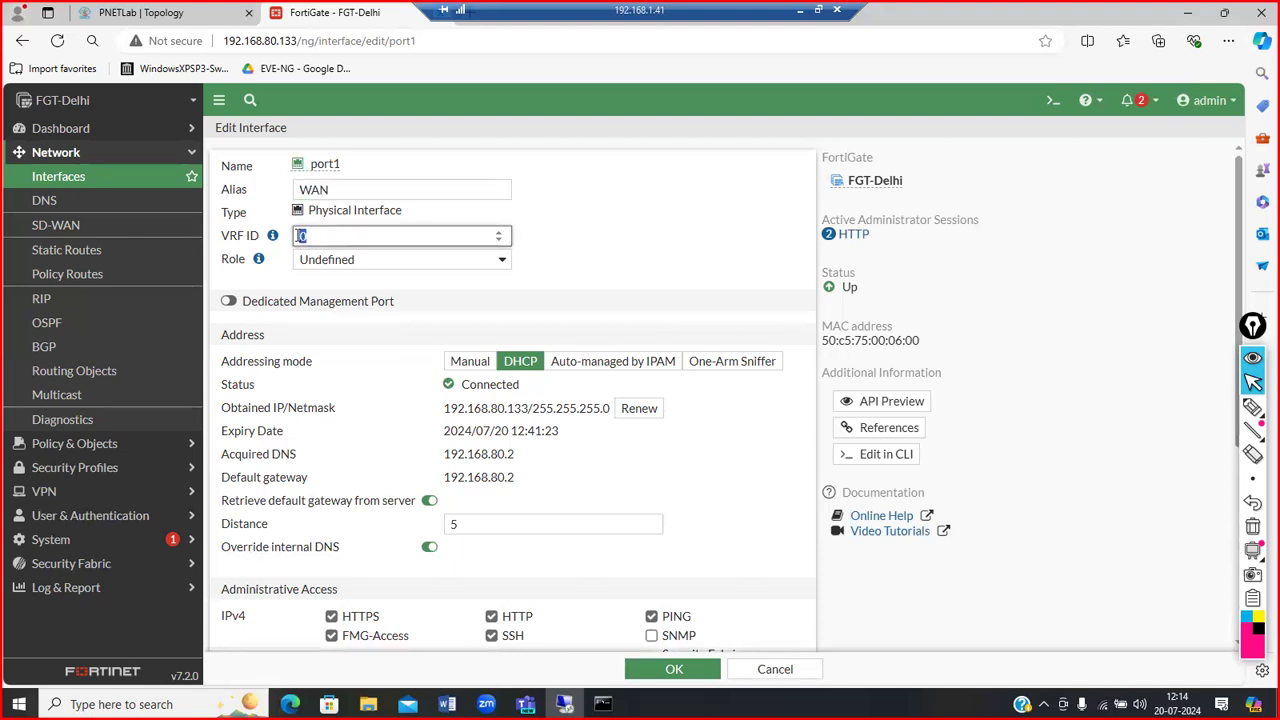
{"action": "left_click", "coordinate": [450, 262]}
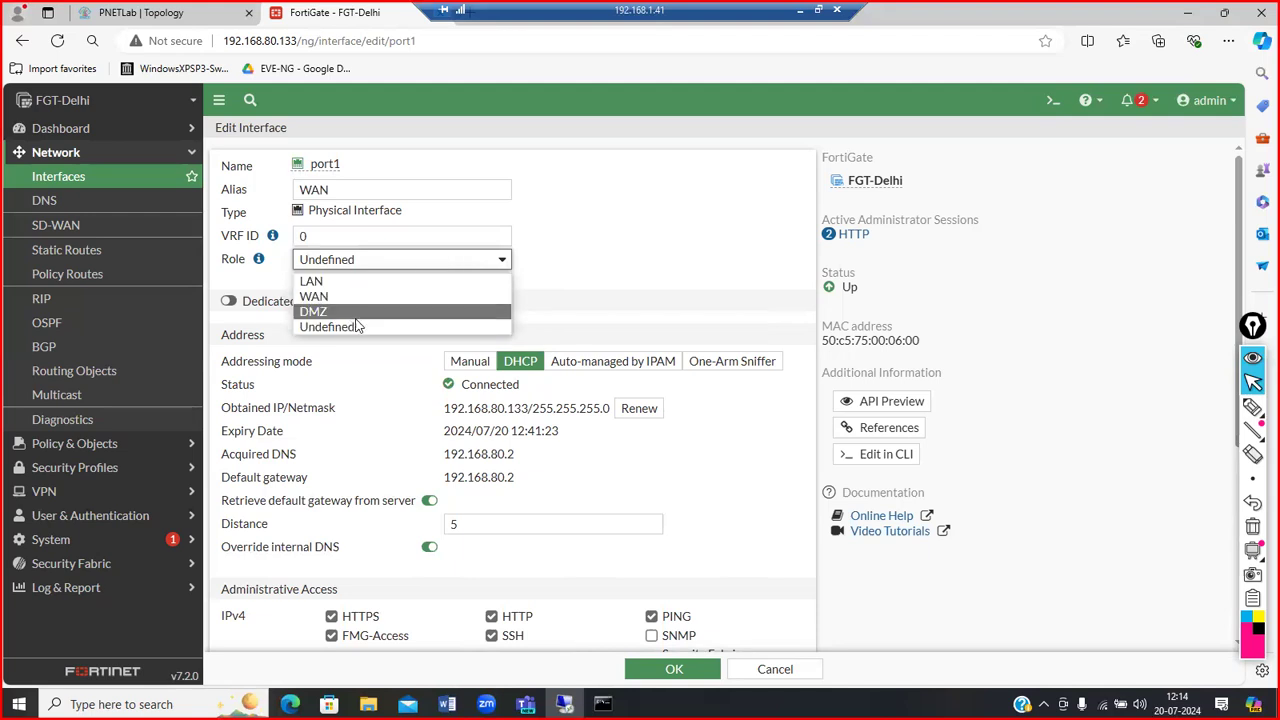
{"action": "left_click", "coordinate": [359, 266]}
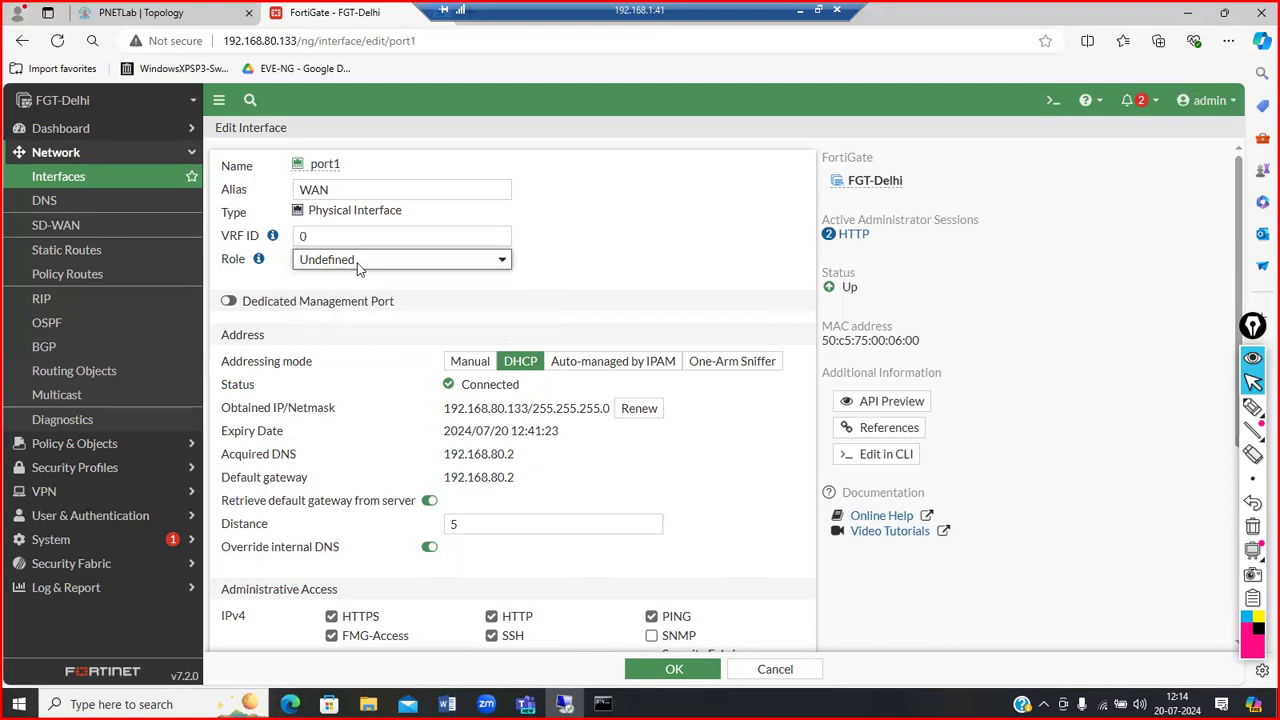
{"action": "left_click_drag", "start_coordinate": [410, 212], "coordinate": [349, 211]}
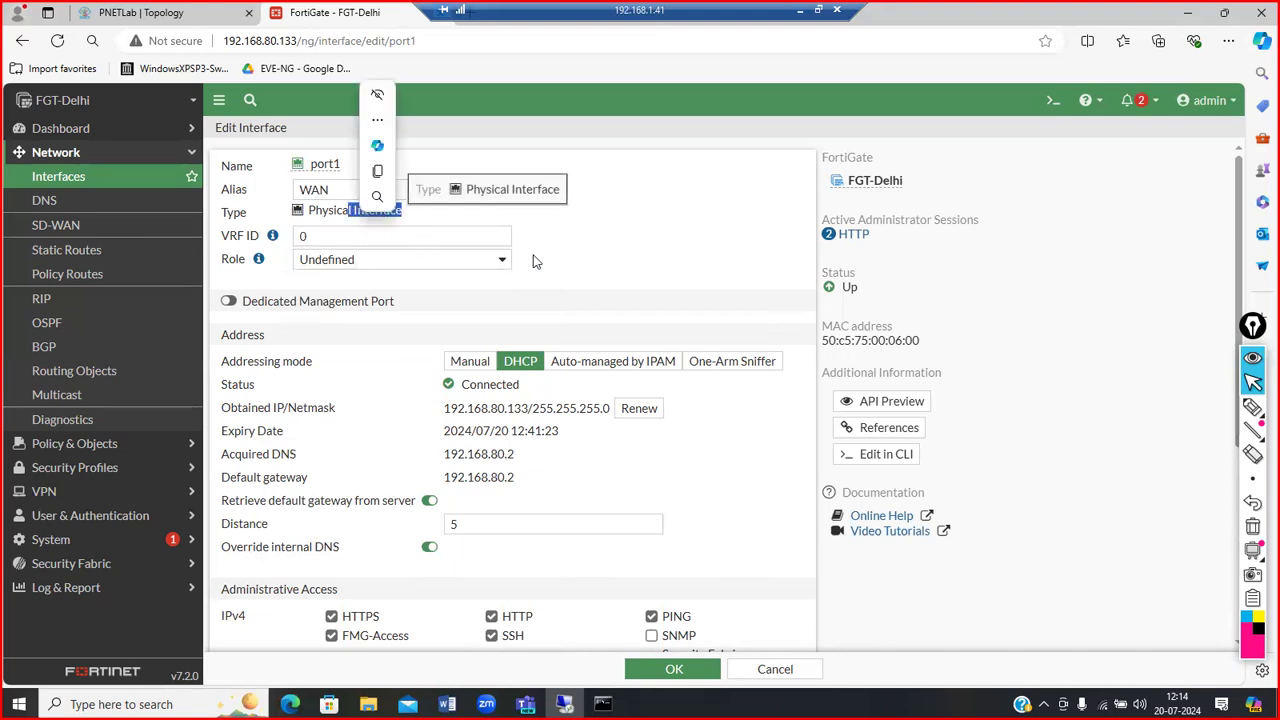
Step: Turn on Dedicated Management Port for port1, keeping only Trusted Host 1
{"action": "left_click", "coordinate": [632, 284]}
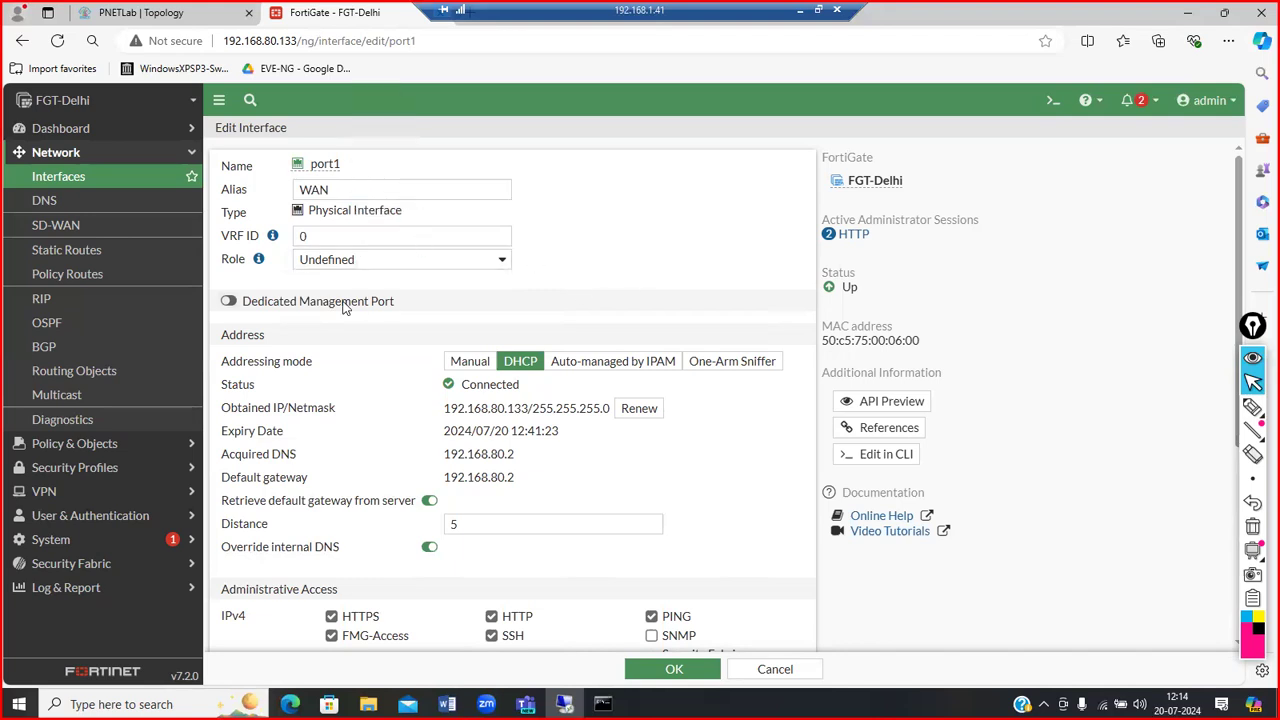
{"action": "left_click", "coordinate": [228, 301]}
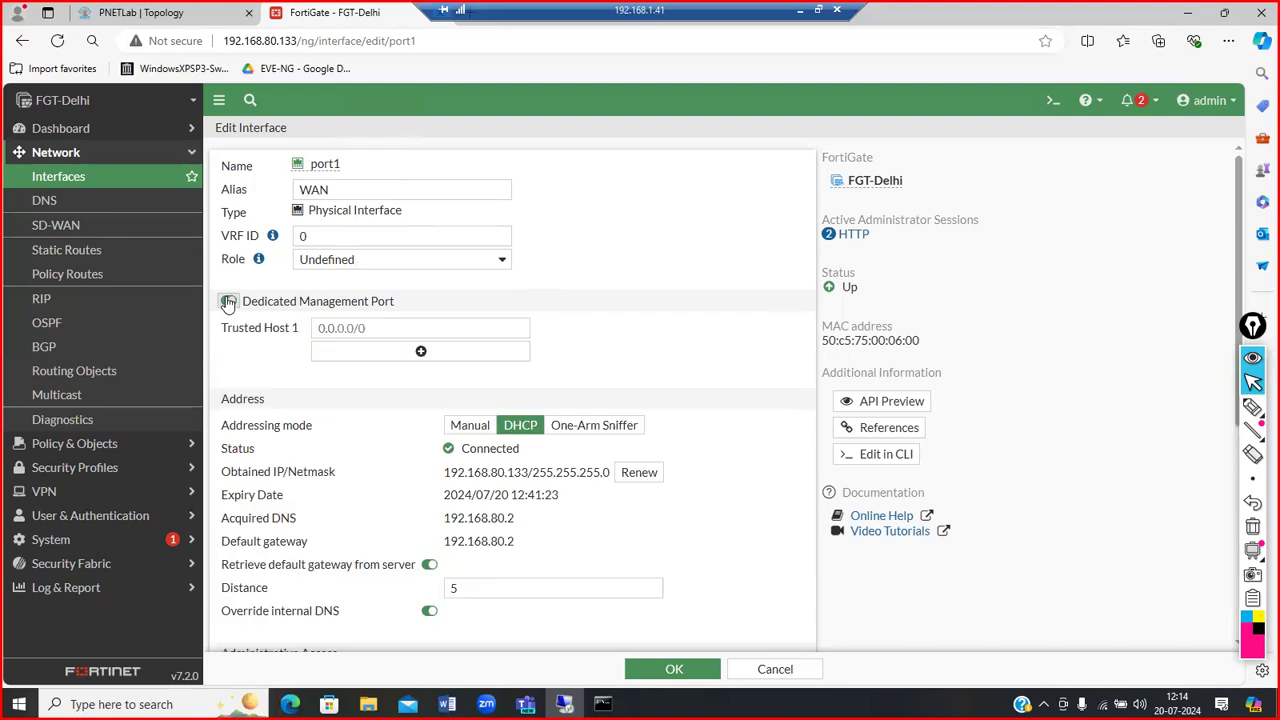
{"action": "left_click", "coordinate": [420, 355]}
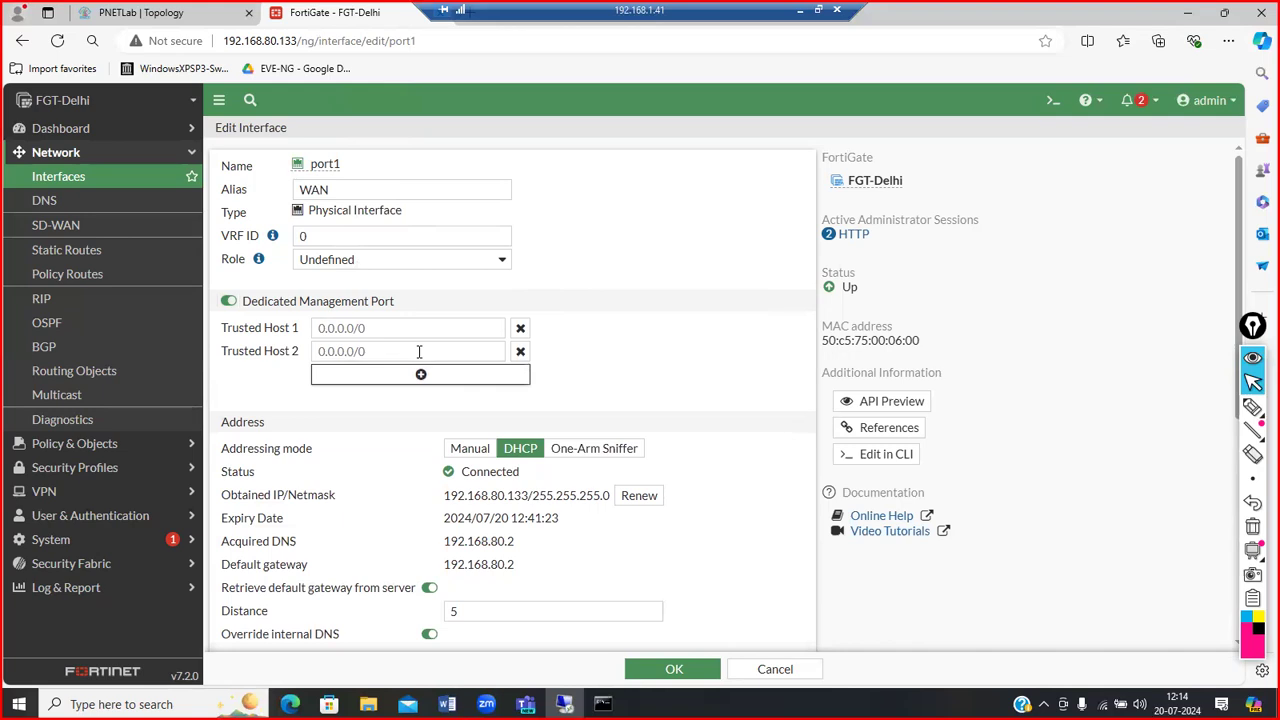
{"action": "left_click", "coordinate": [519, 350]}
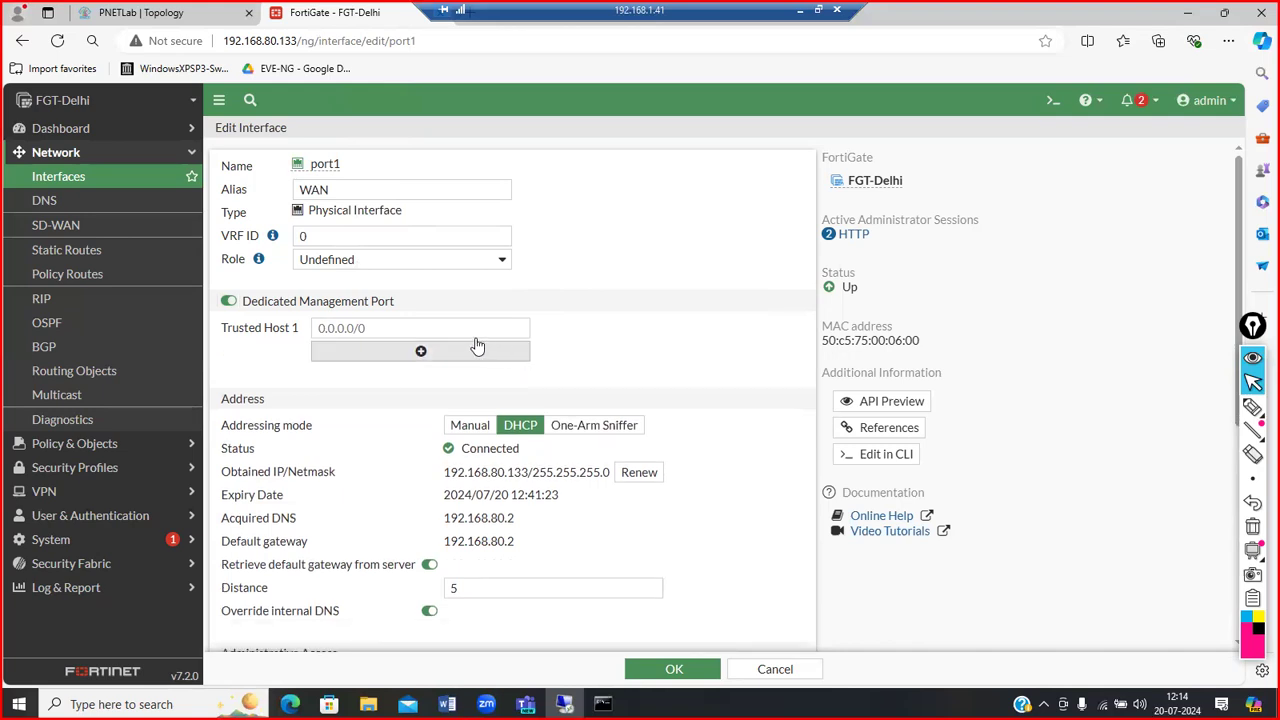
{"action": "left_click", "coordinate": [438, 327]}
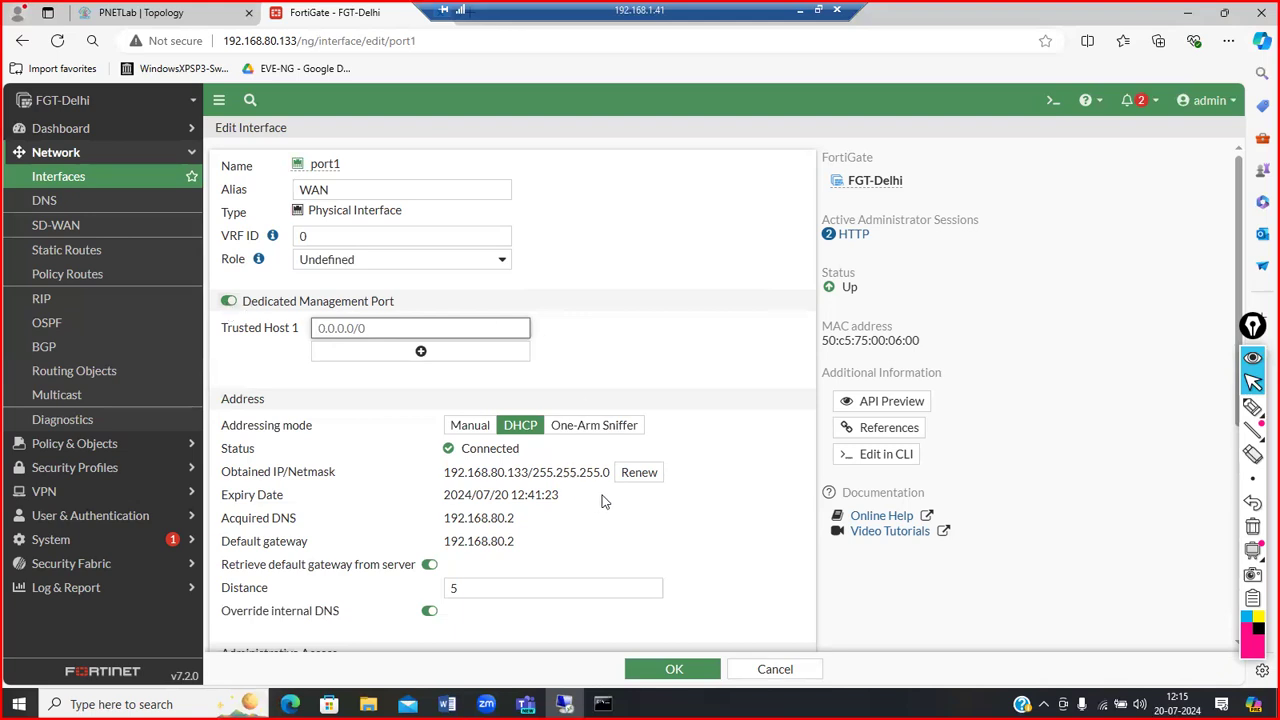
{"action": "scroll", "coordinate": [722, 516], "scroll_direction": "down", "scroll_amount": 4}
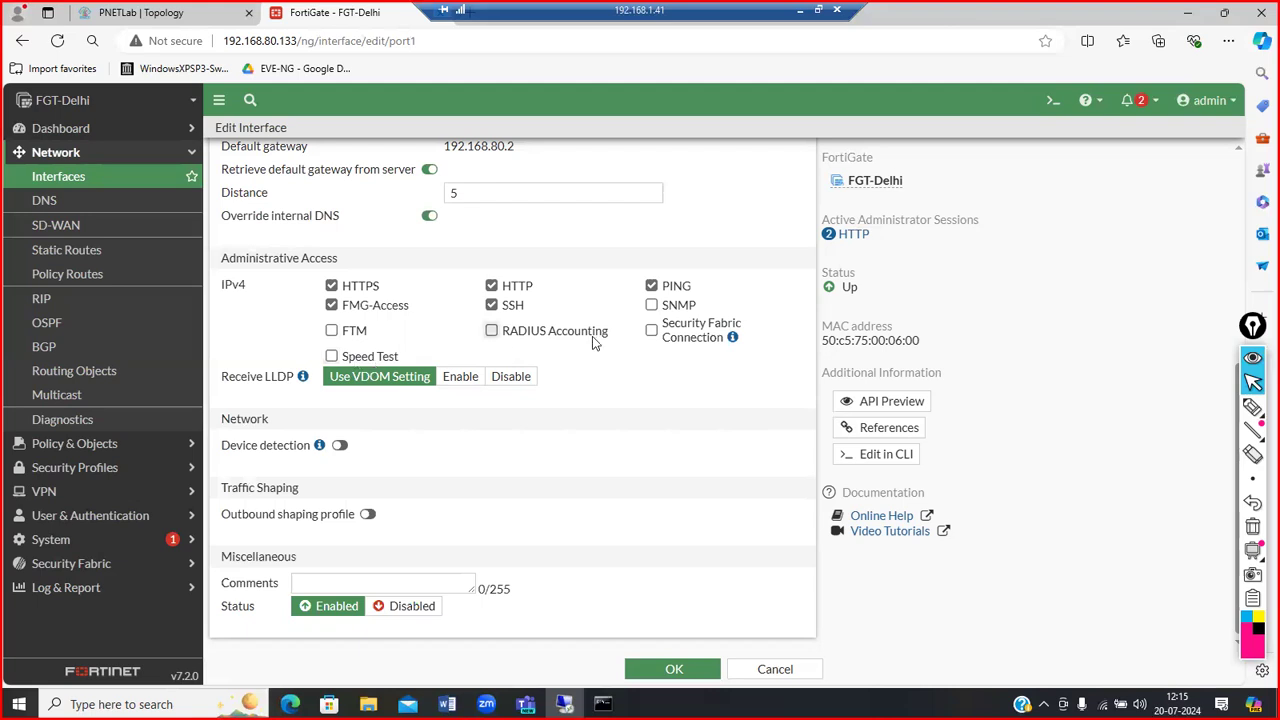
{"action": "mouse_move", "coordinate": [731, 339]}
Step: Switch on device detection for port1, leaving the outbound shaping profile off
{"action": "left_click", "coordinate": [341, 452]}
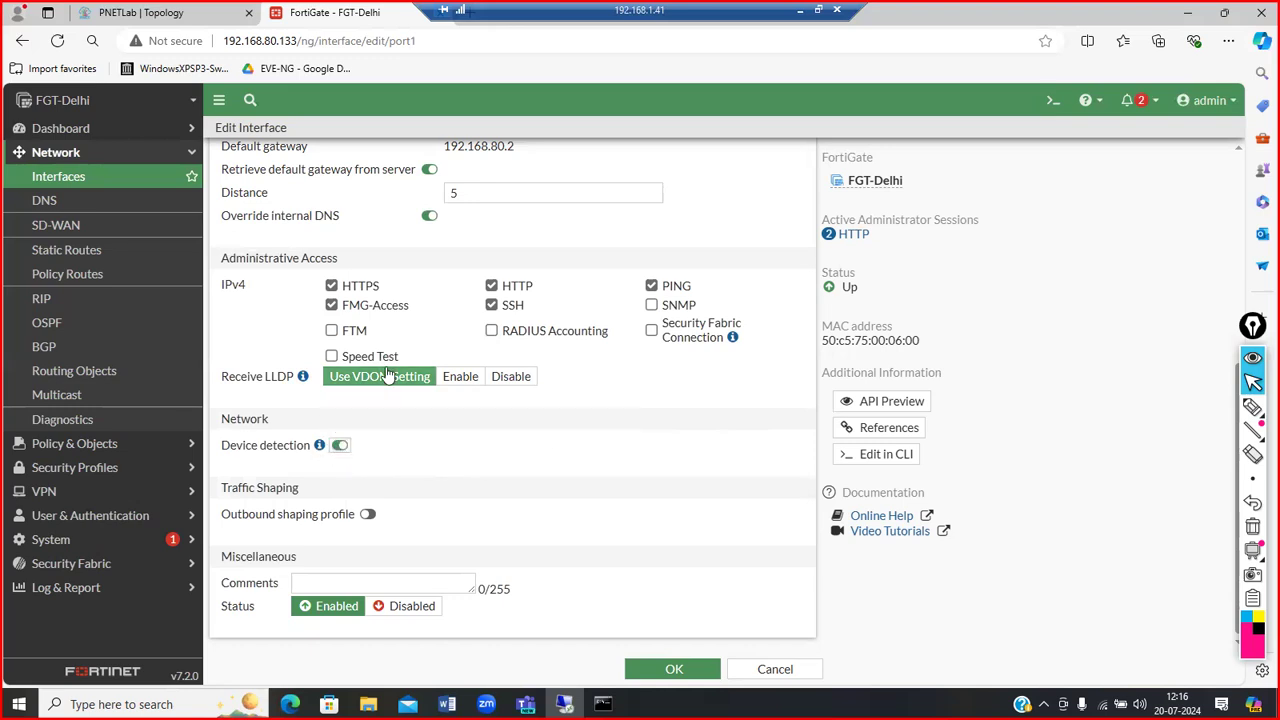
{"action": "scroll", "coordinate": [408, 212], "scroll_direction": "up", "scroll_amount": 5}
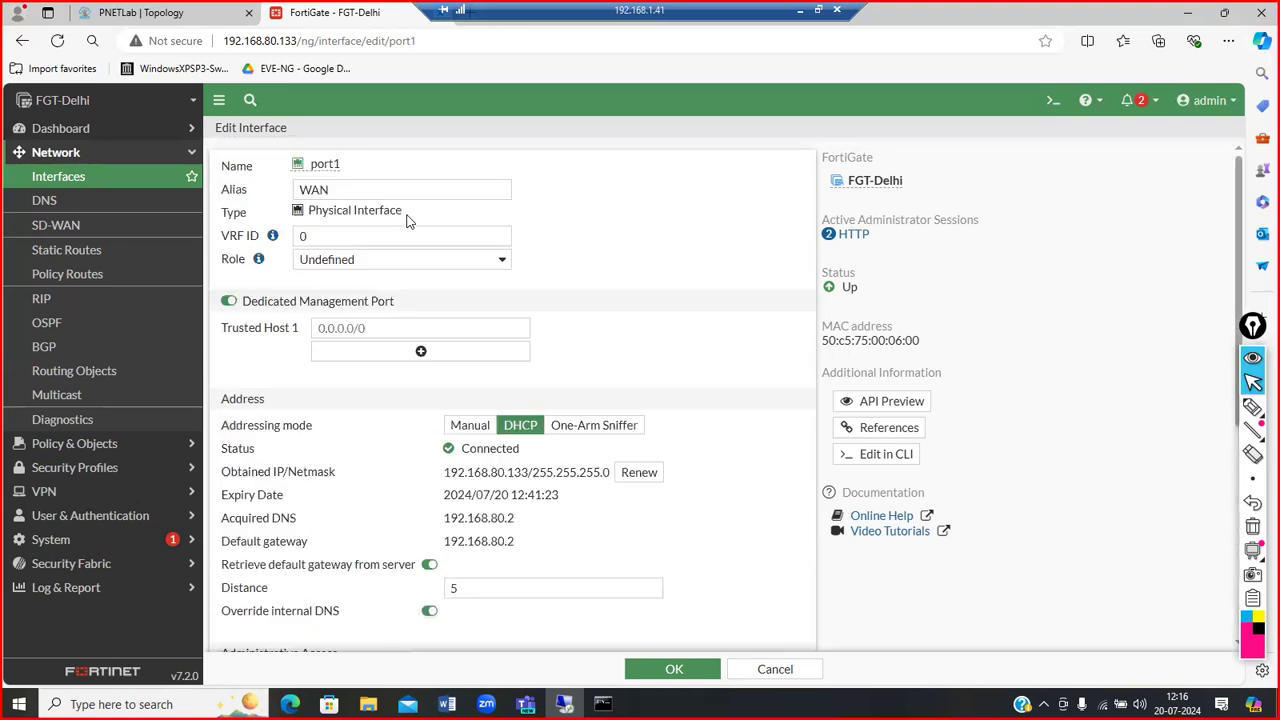
{"action": "scroll", "coordinate": [410, 215], "scroll_direction": "down", "scroll_amount": 5}
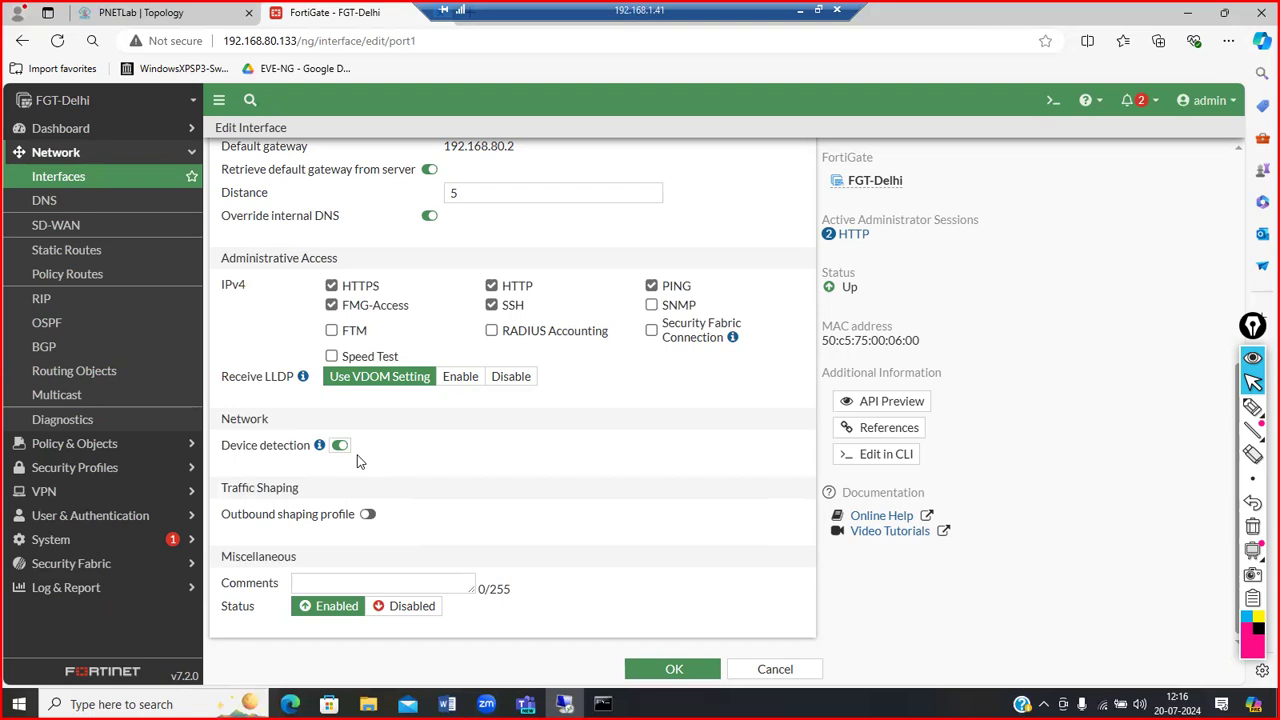
{"action": "left_click", "coordinate": [368, 514]}
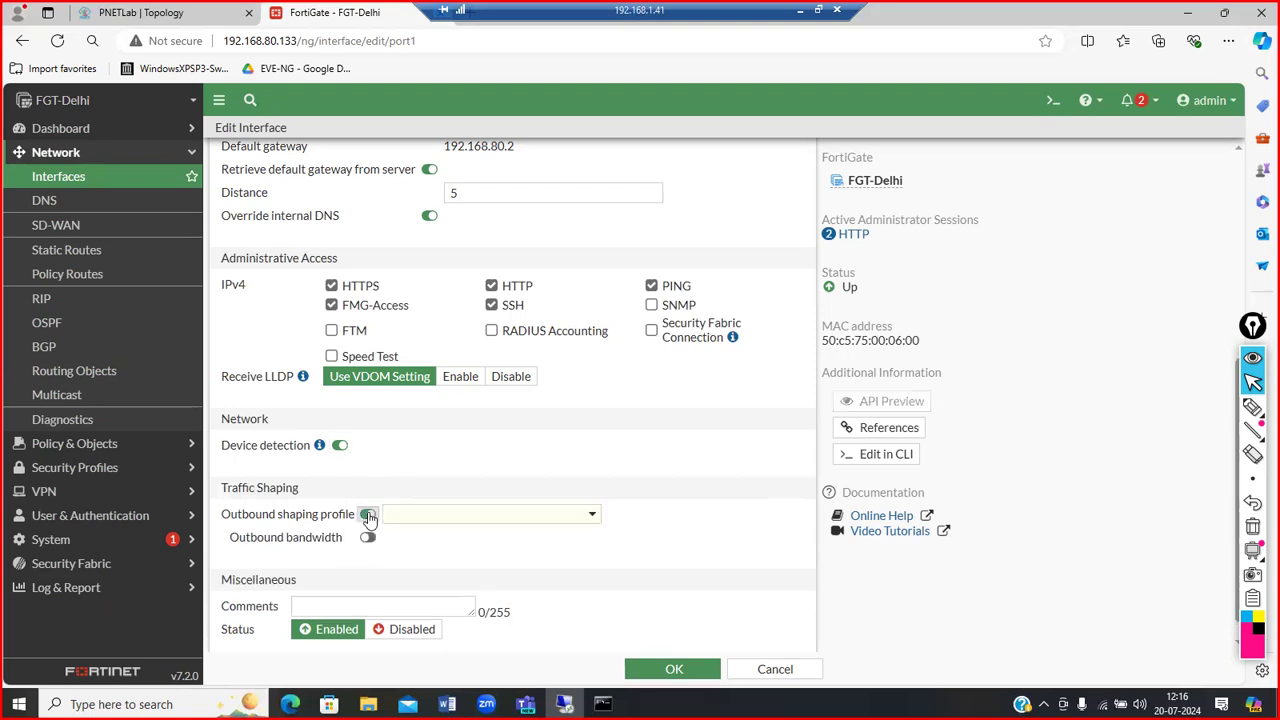
{"action": "left_click", "coordinate": [368, 514]}
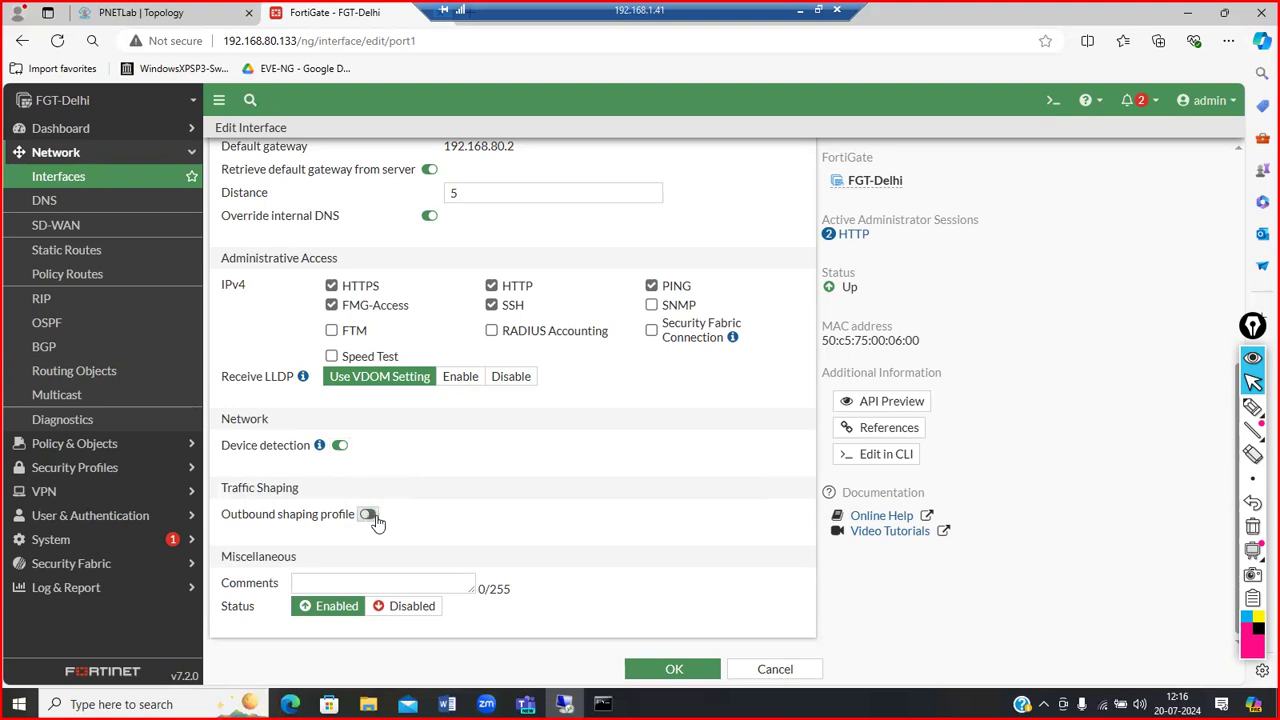
Step: Enter the comment 'Internet' for port1
{"action": "left_click", "coordinate": [446, 585]}
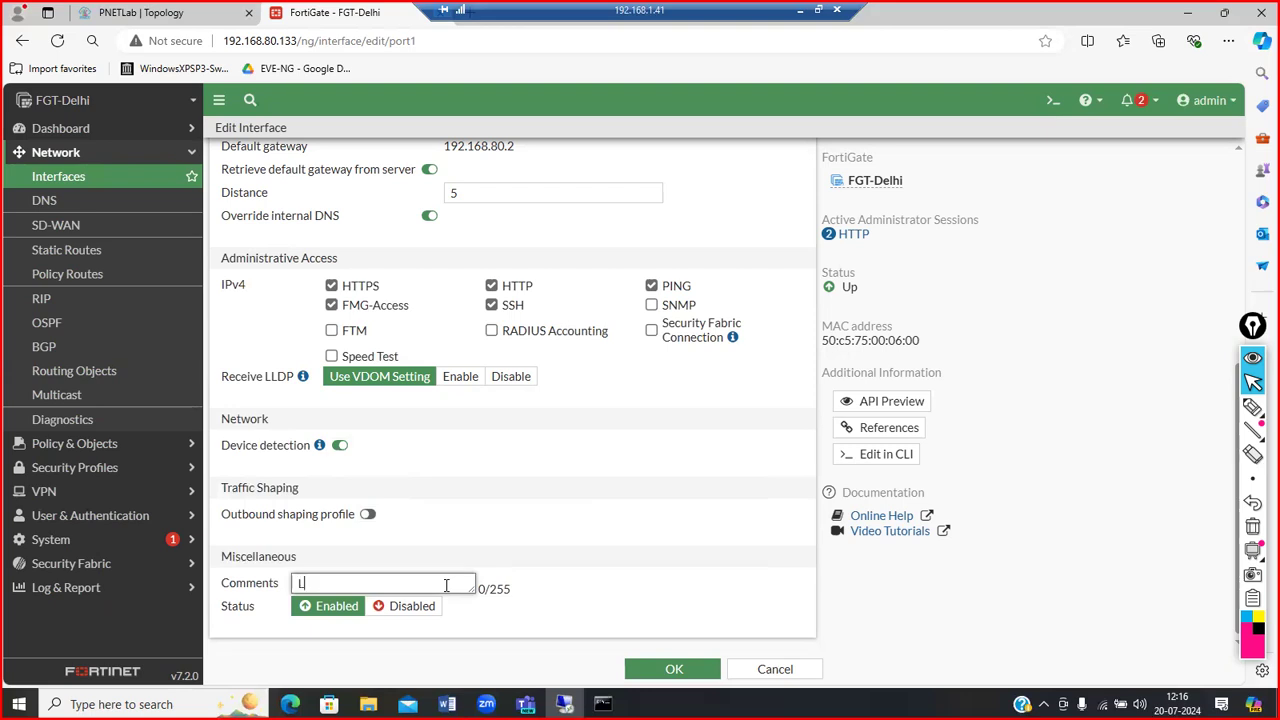
{"action": "type", "text": "Internet"}
{"action": "scroll", "coordinate": [904, 320], "scroll_direction": "up", "scroll_amount": 4}
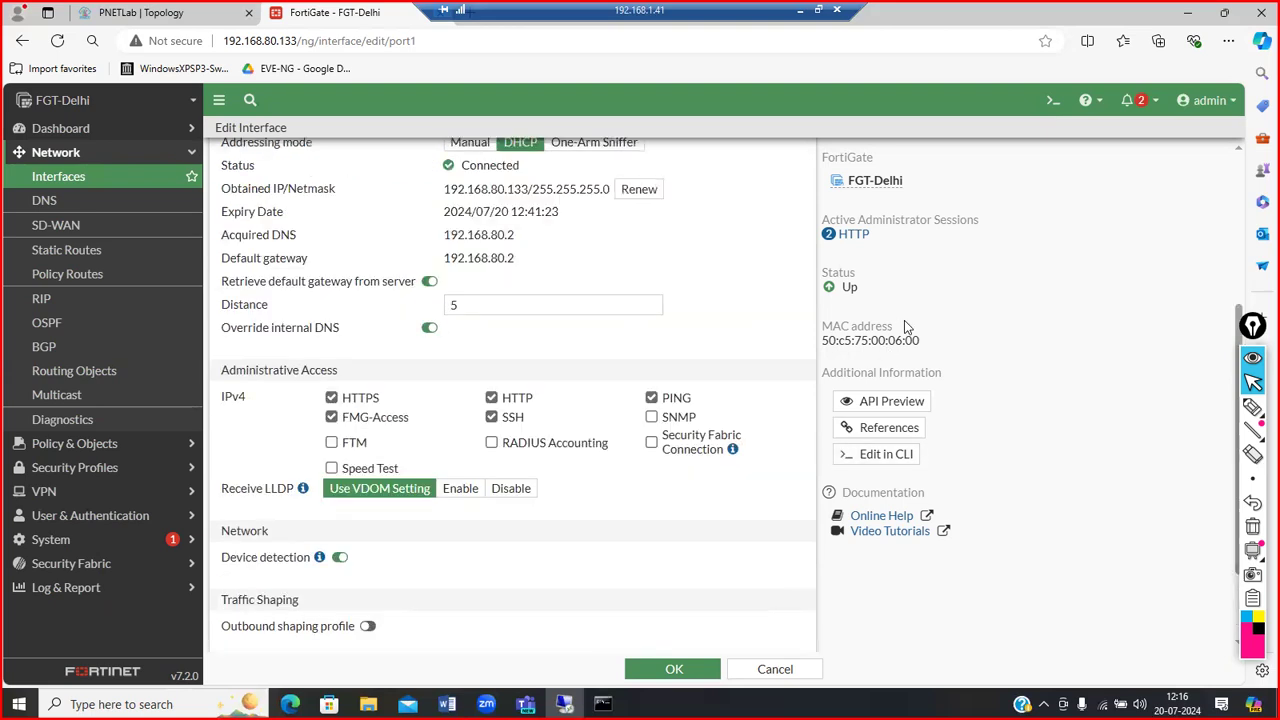
{"action": "left_click_drag", "start_coordinate": [920, 342], "coordinate": [822, 342]}
{"action": "left_click", "coordinate": [911, 276]}
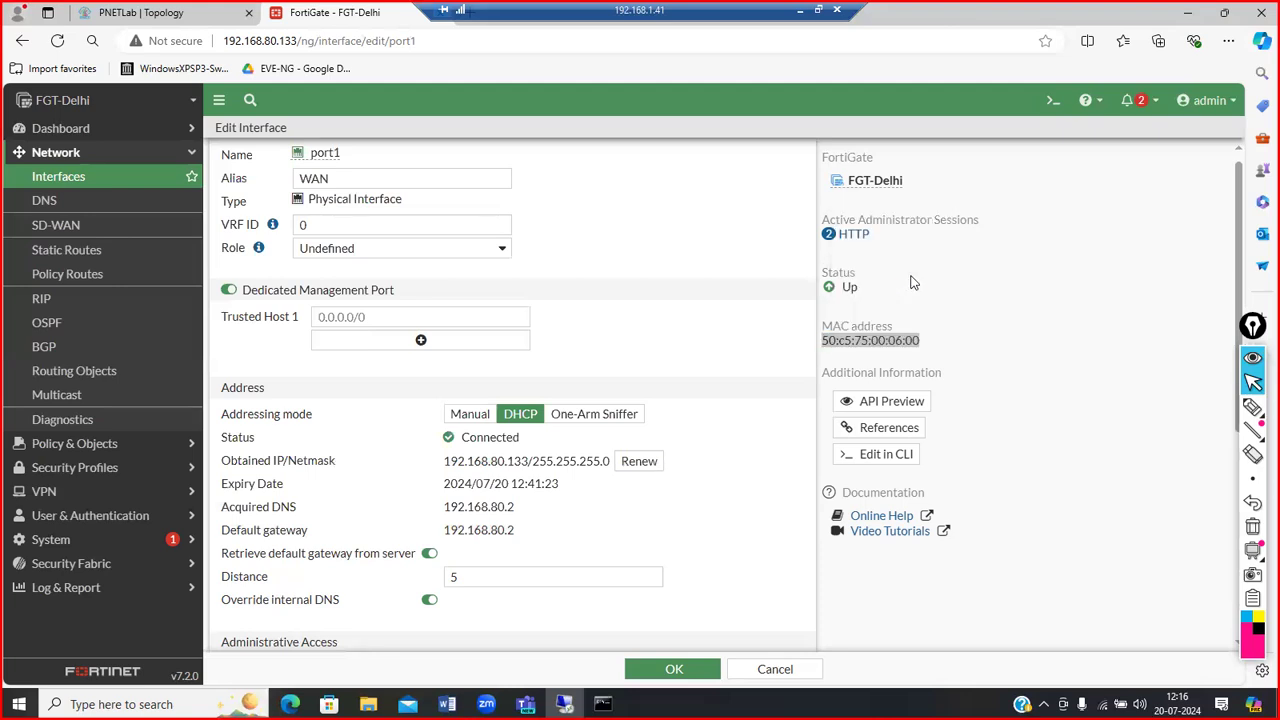
{"action": "left_click", "coordinate": [1229, 101]}
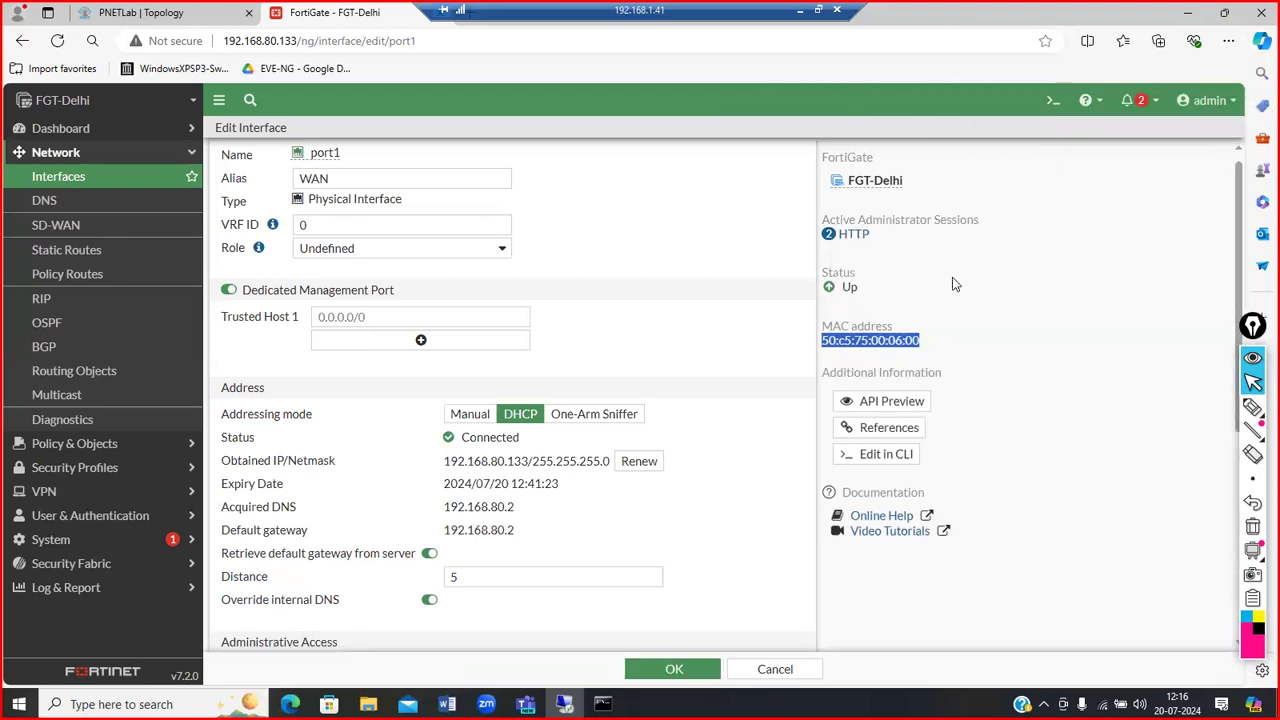
{"action": "left_click_drag", "start_coordinate": [860, 289], "coordinate": [838, 287]}
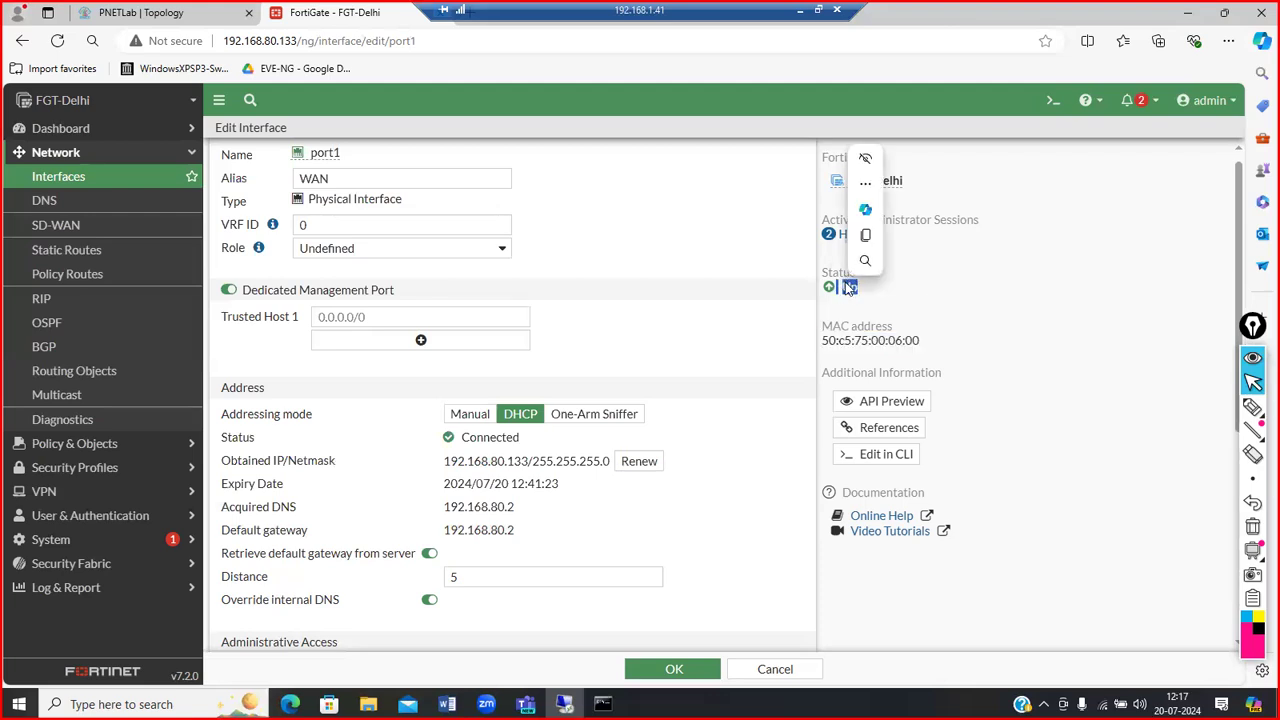
{"action": "left_click", "coordinate": [860, 295]}
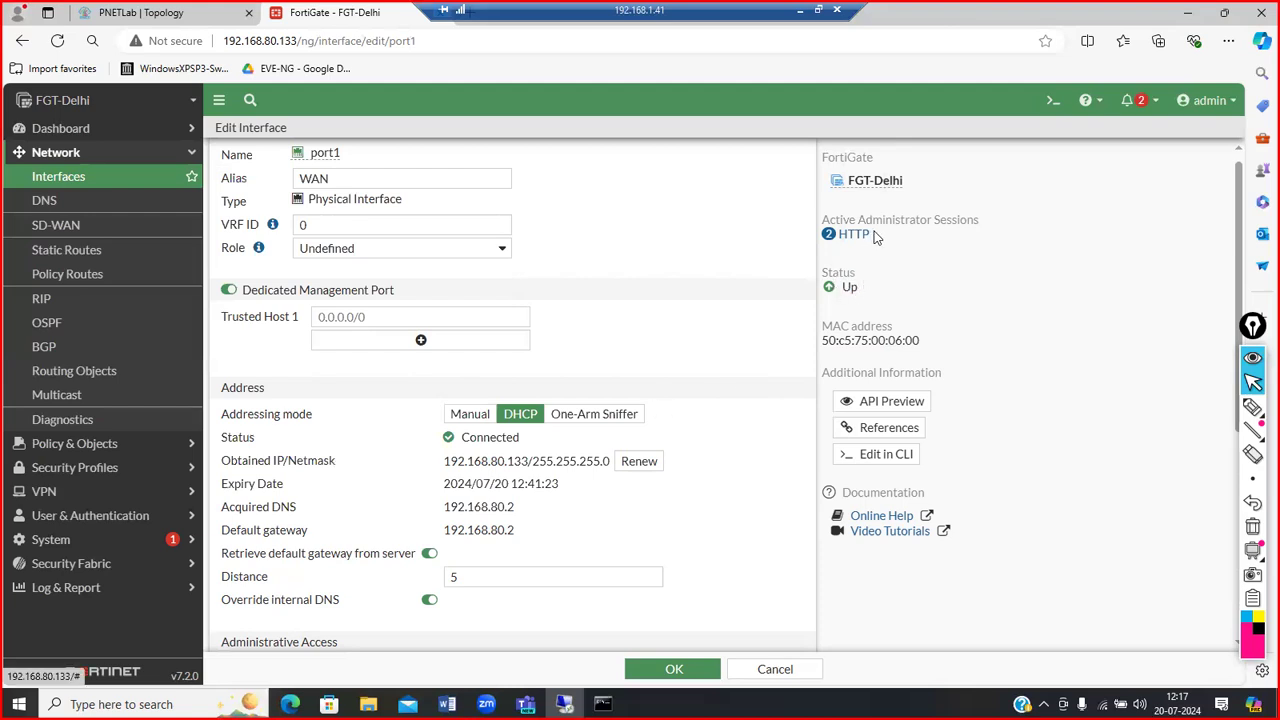
{"action": "left_click_drag", "start_coordinate": [878, 236], "coordinate": [838, 235]}
{"action": "left_click", "coordinate": [840, 235]}
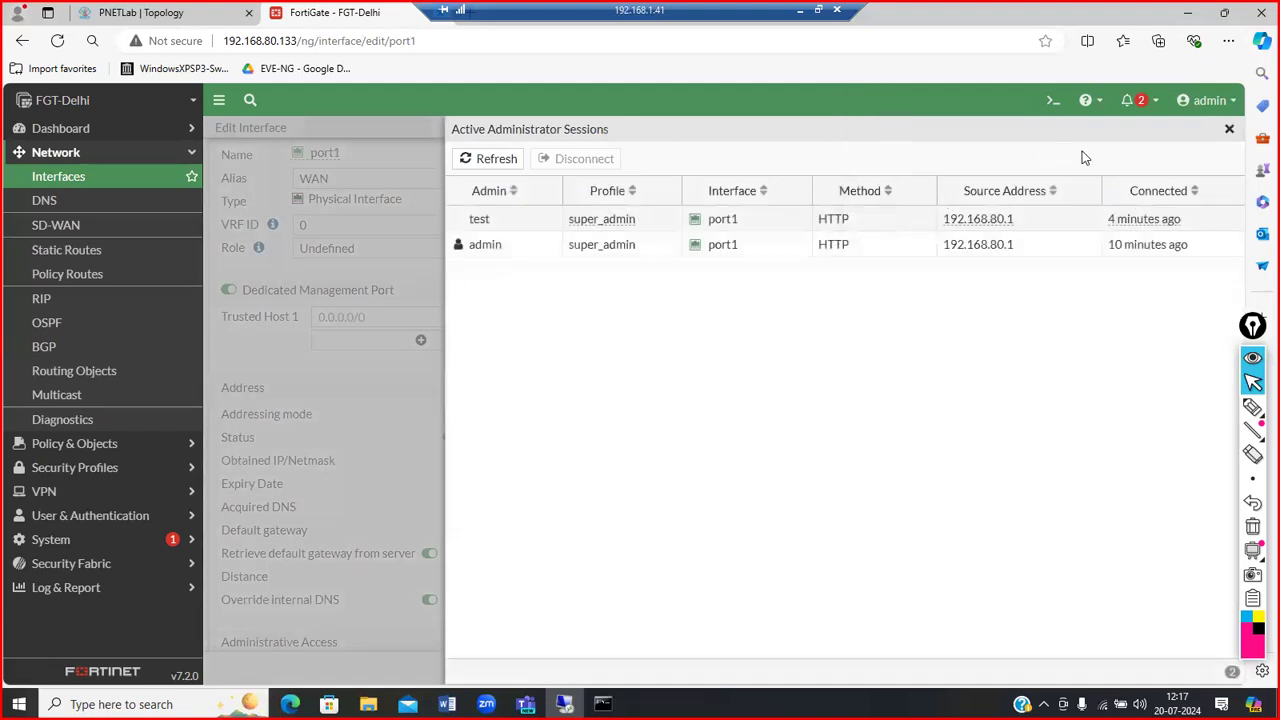
{"action": "left_click", "coordinate": [1230, 133]}
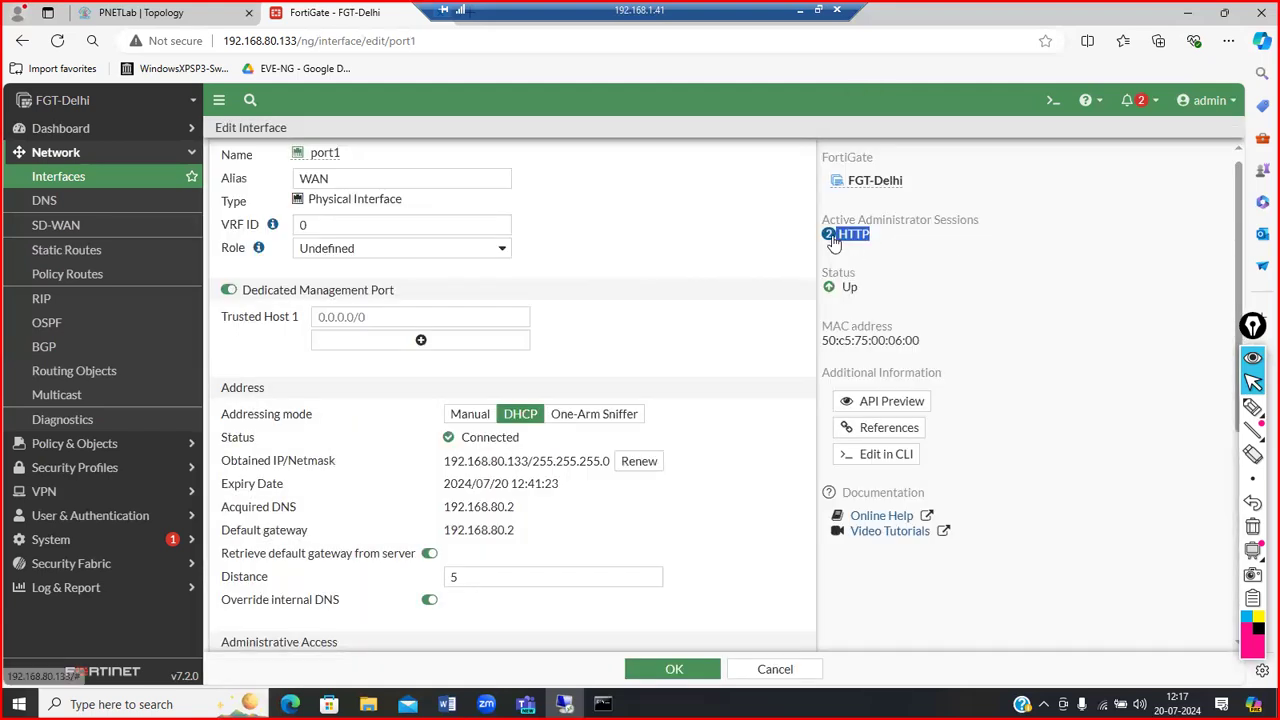
{"action": "left_click", "coordinate": [835, 243]}
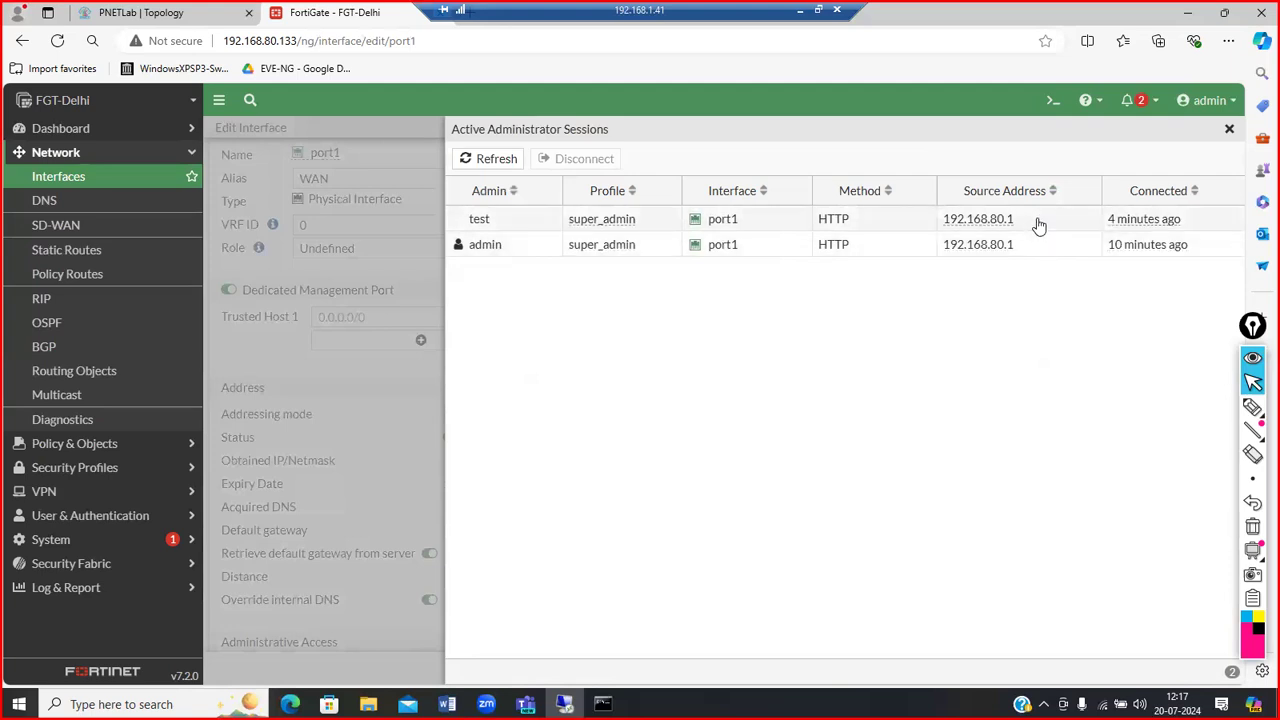
{"action": "left_click", "coordinate": [1228, 133]}
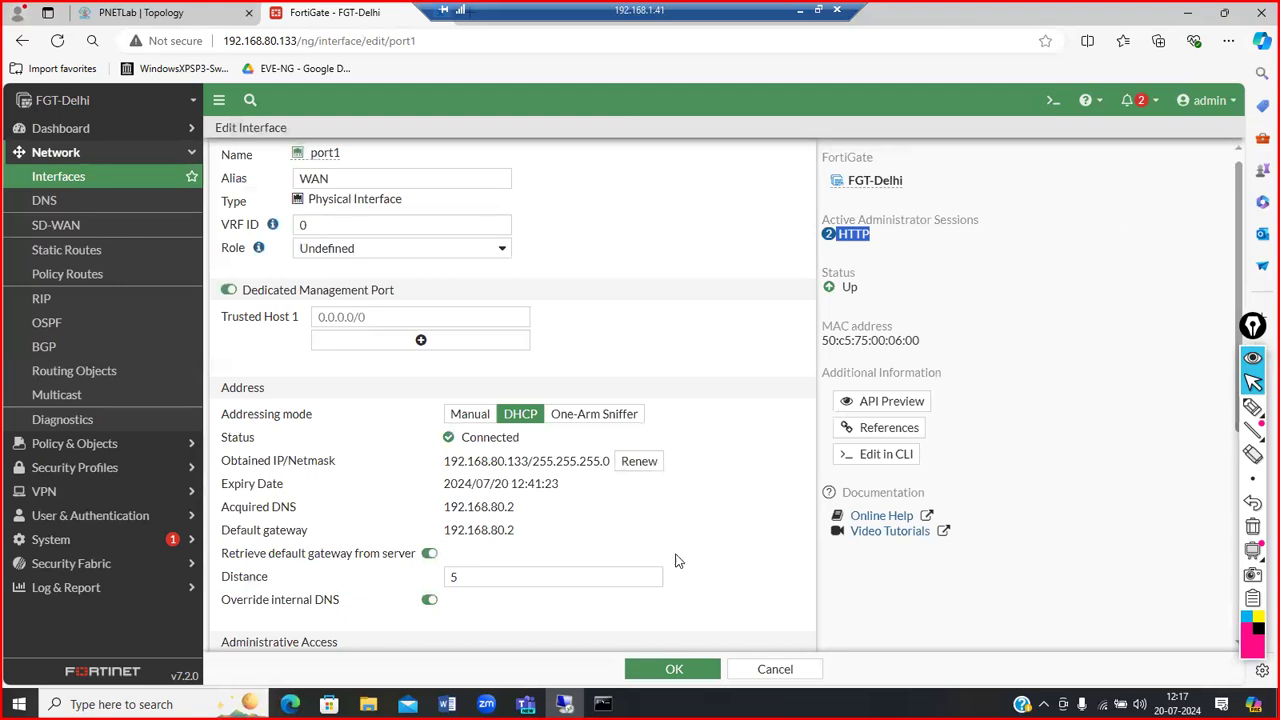
Step: Save port1 as WAN with comment Internet, and open port2's edit page
{"action": "left_click", "coordinate": [662, 671]}
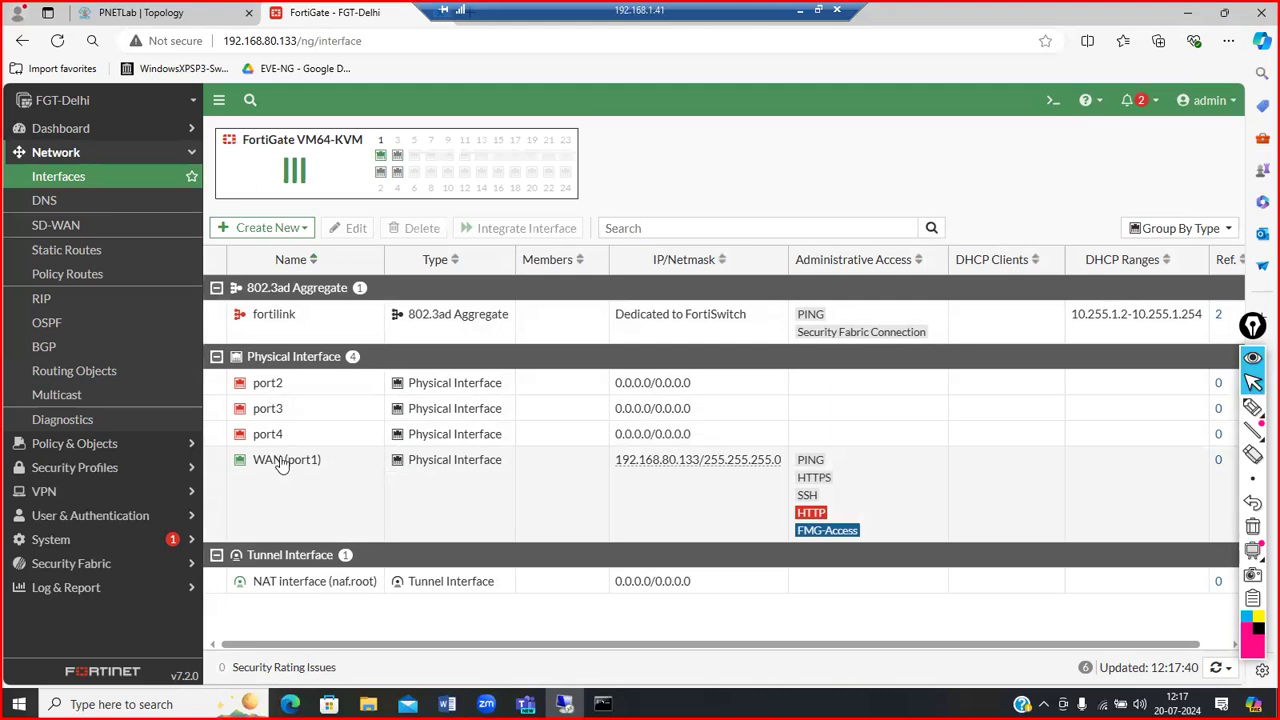
{"action": "mouse_move", "coordinate": [282, 462]}
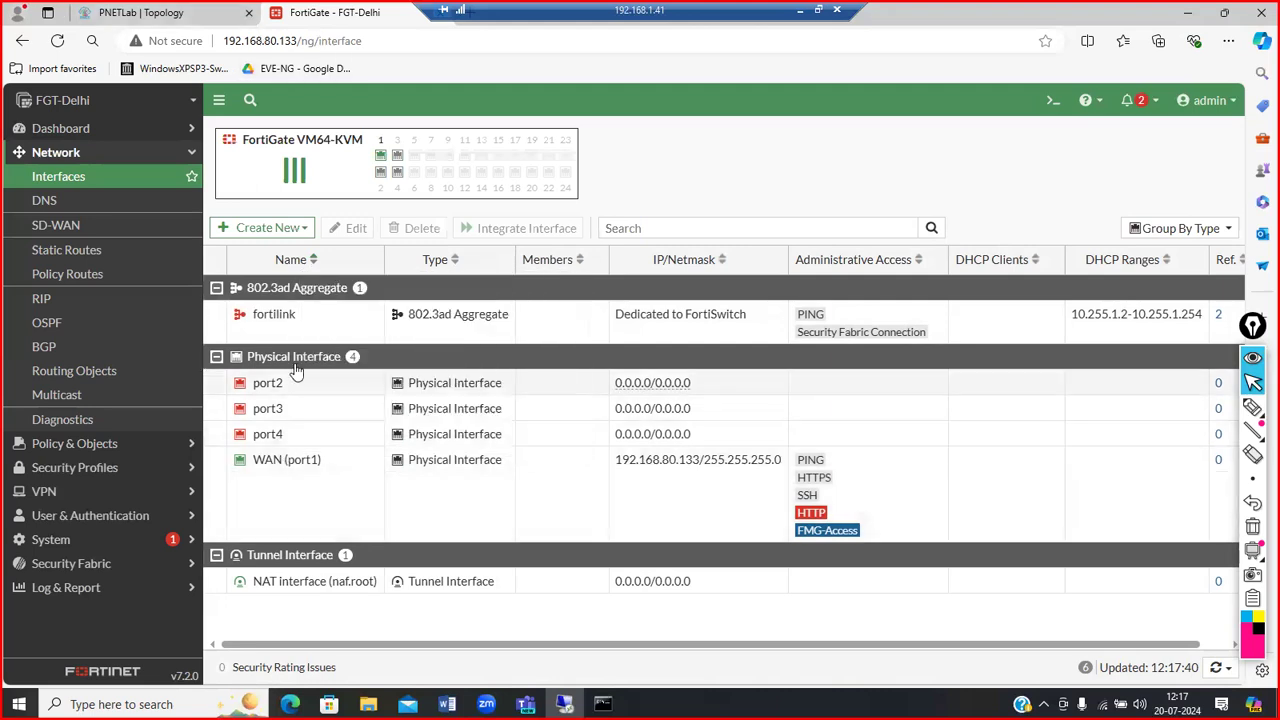
{"action": "double_click", "coordinate": [309, 388]}
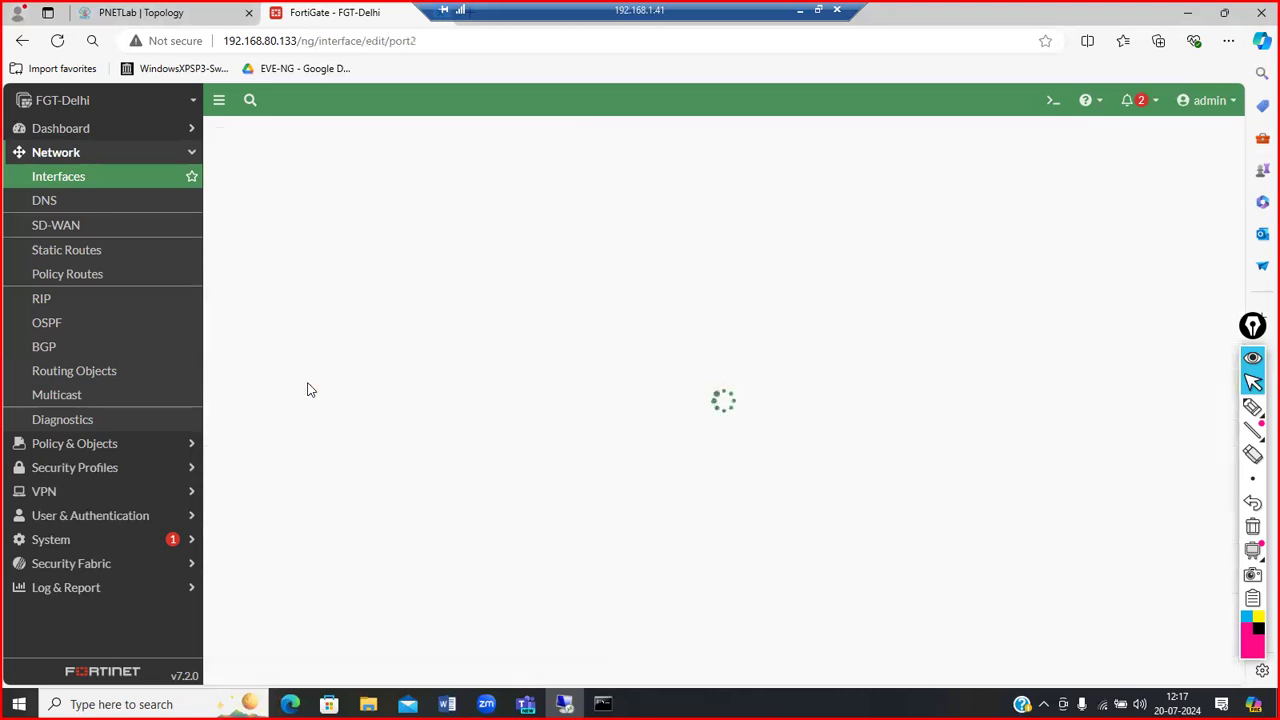
Step: Give port2 the alias LAN, leaving its role Undefined
{"action": "left_click", "coordinate": [368, 186]}
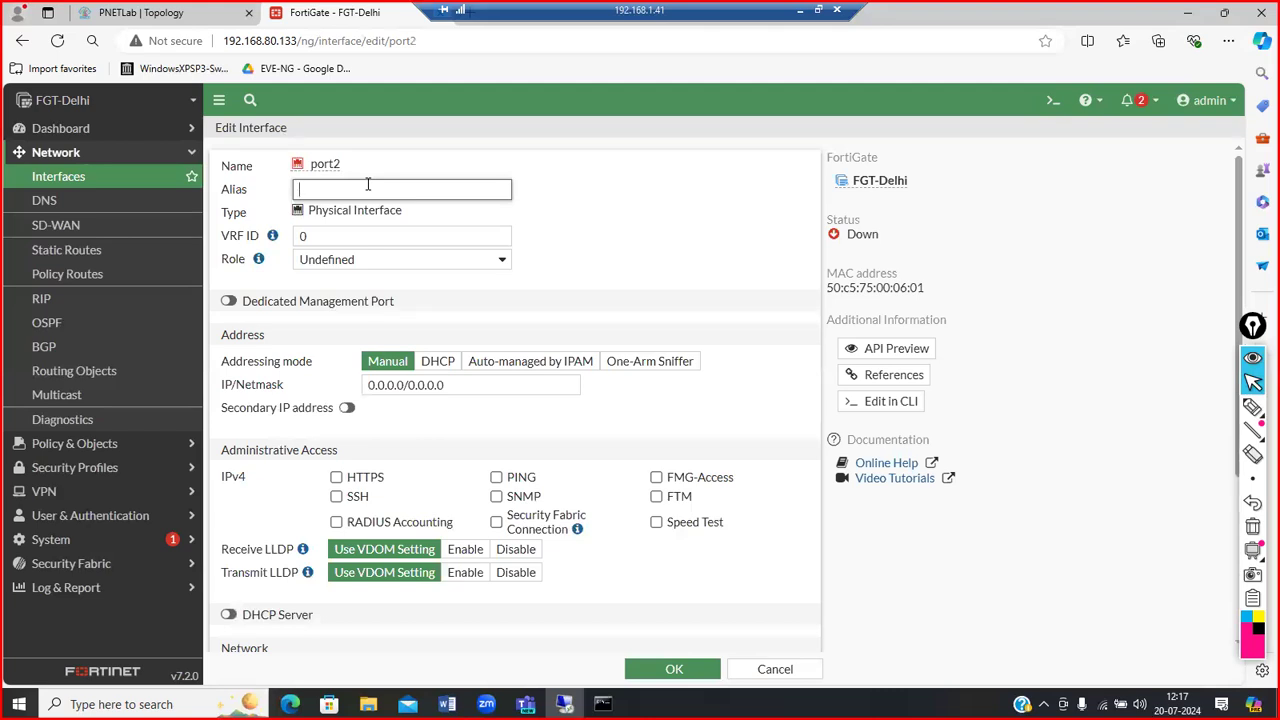
{"action": "type", "text": "LAN"}
{"action": "left_click", "coordinate": [463, 264]}
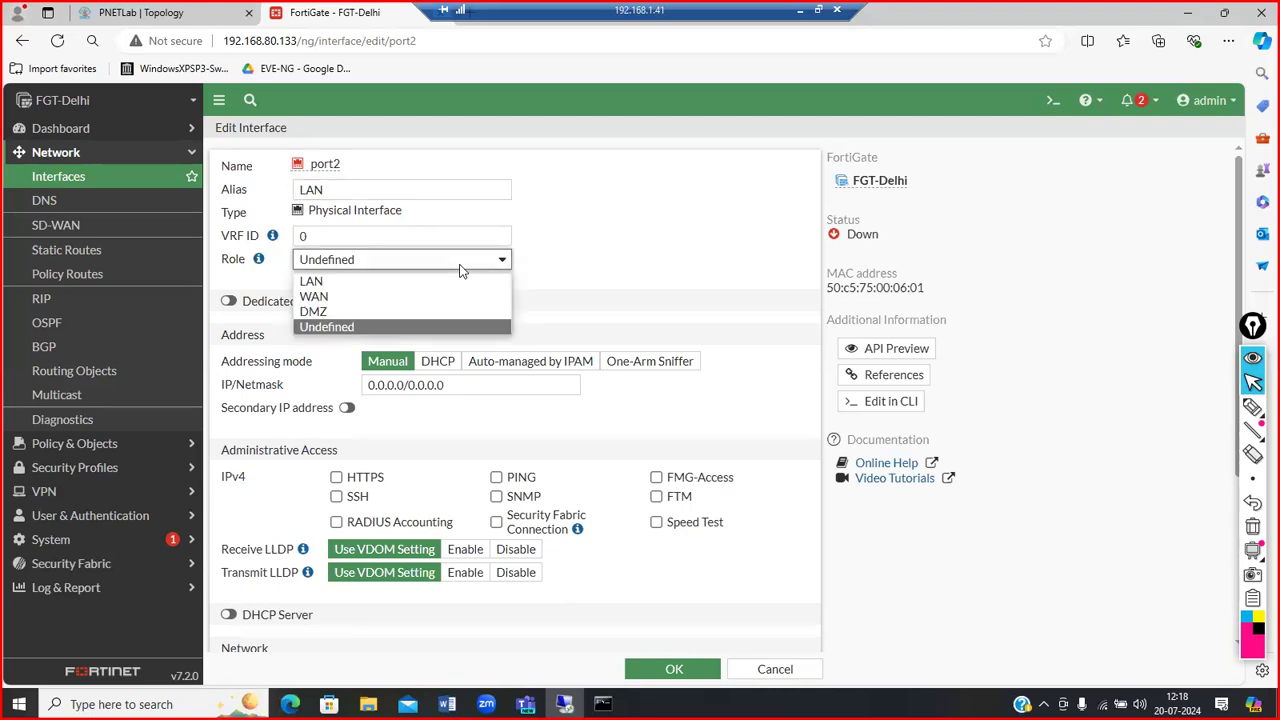
{"action": "left_click", "coordinate": [352, 283]}
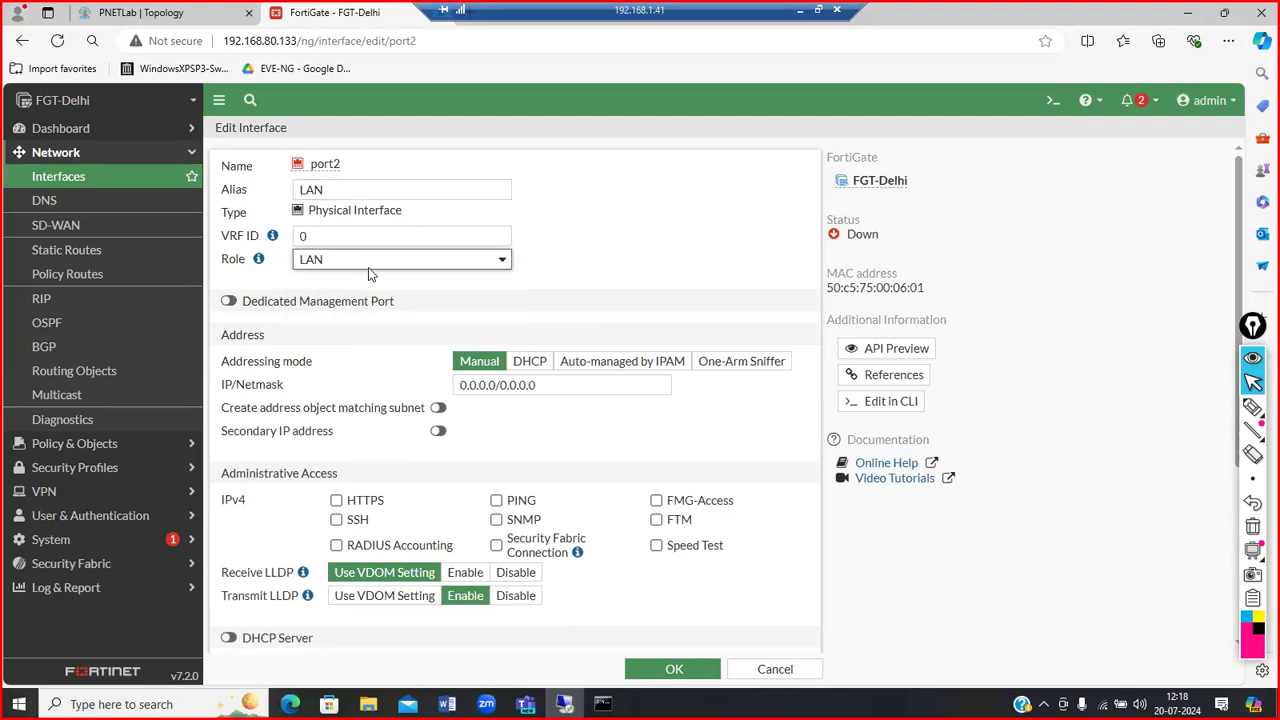
{"action": "left_click", "coordinate": [357, 259]}
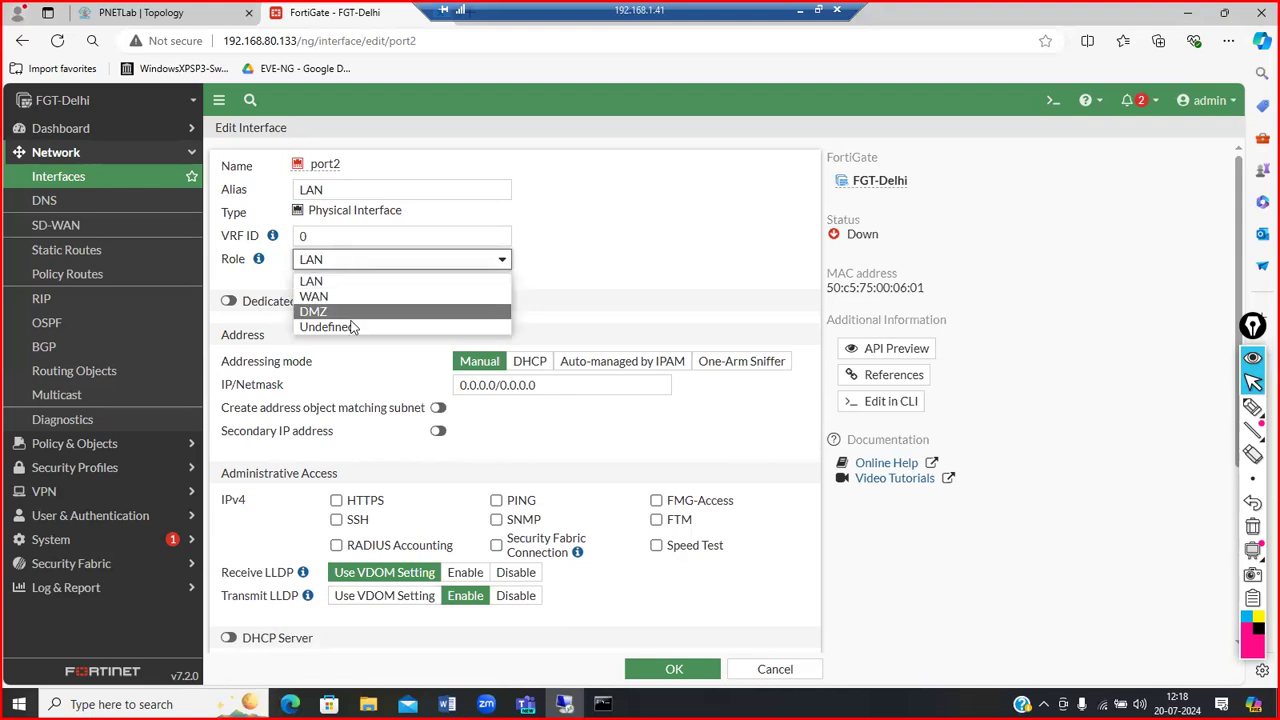
{"action": "left_click", "coordinate": [345, 327]}
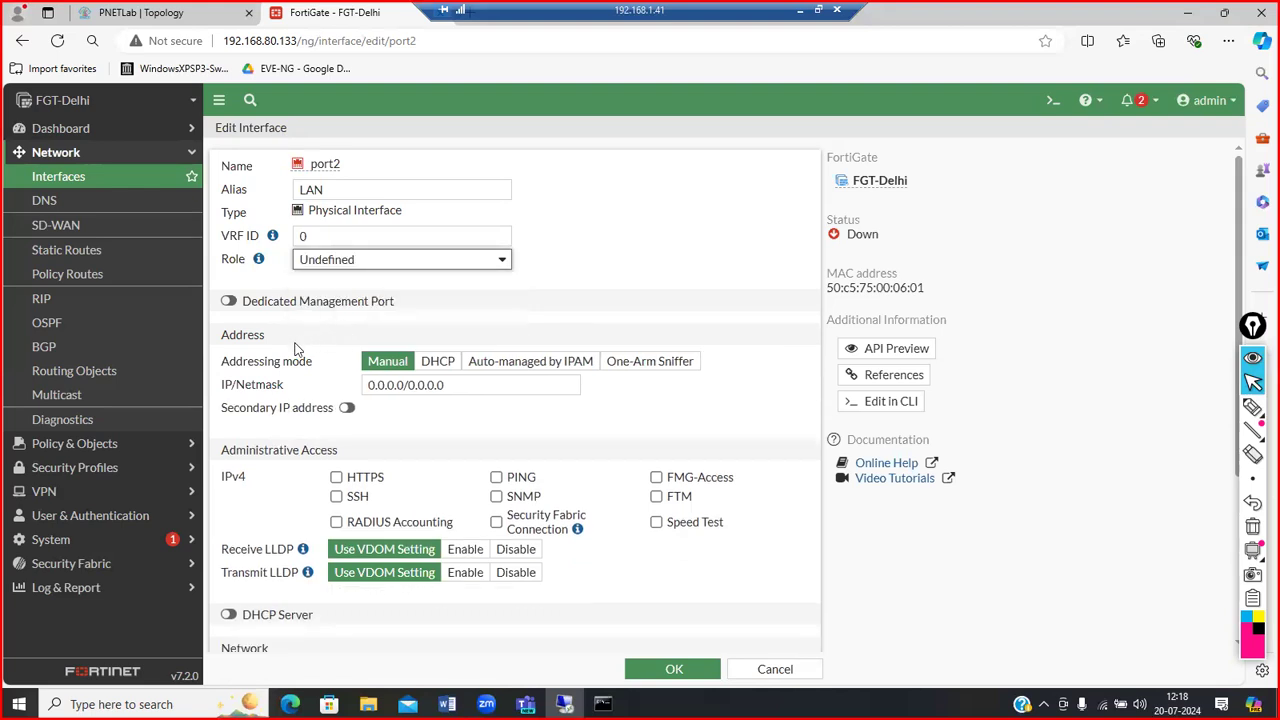
Step: Allow PING and HTTPS administrative access on port2, keep DHCP Server off, and save
{"action": "scroll", "coordinate": [293, 352], "scroll_direction": "down", "scroll_amount": 1}
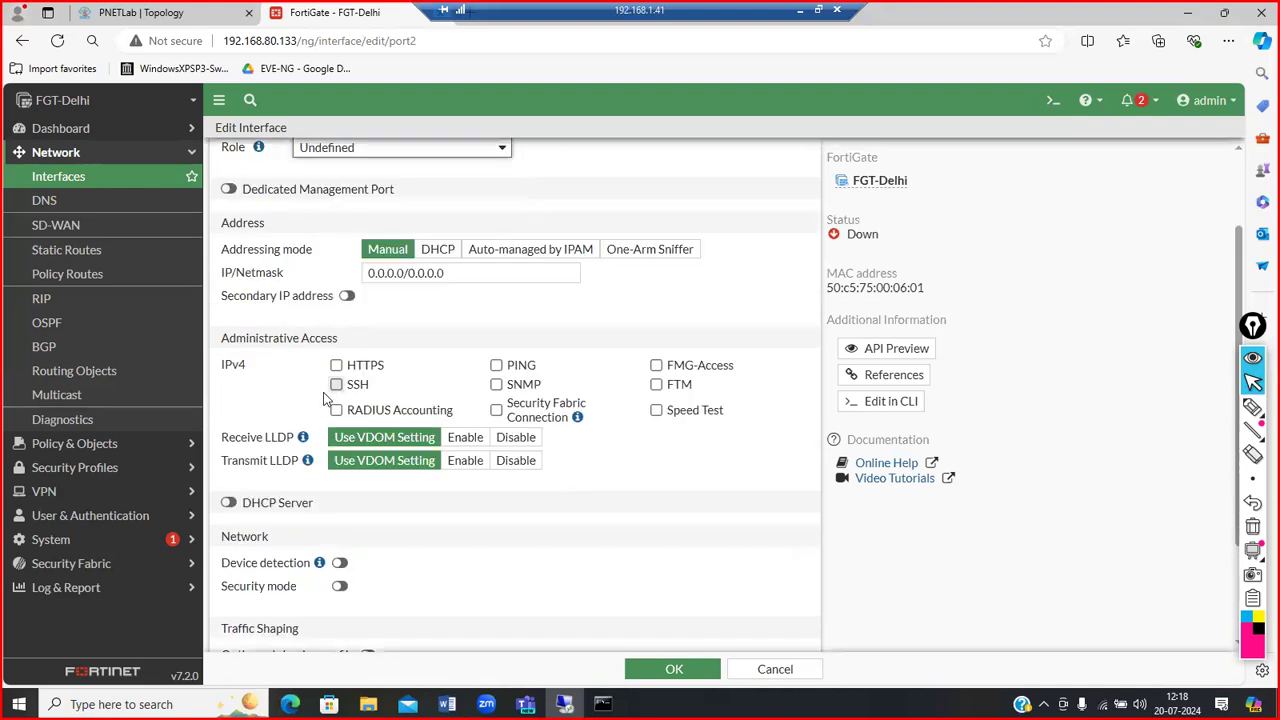
{"action": "left_click", "coordinate": [498, 368]}
{"action": "left_click", "coordinate": [350, 366]}
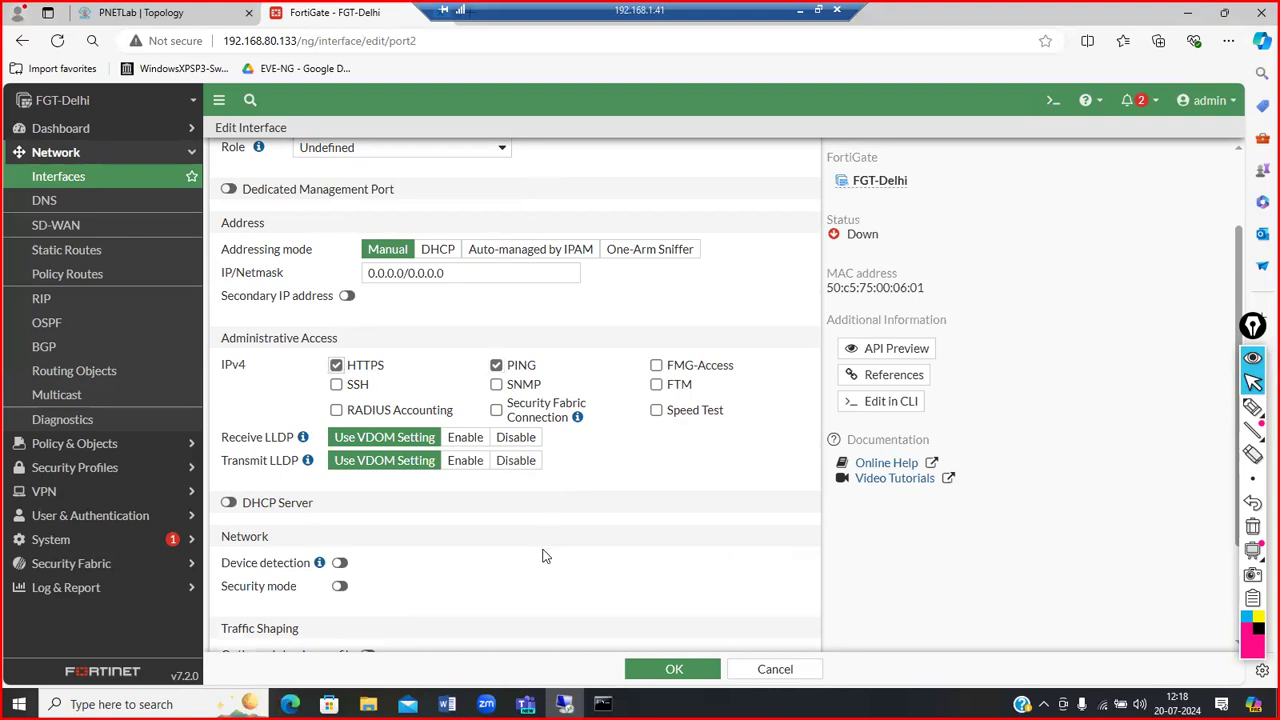
{"action": "scroll", "coordinate": [543, 551], "scroll_direction": "down", "scroll_amount": 2}
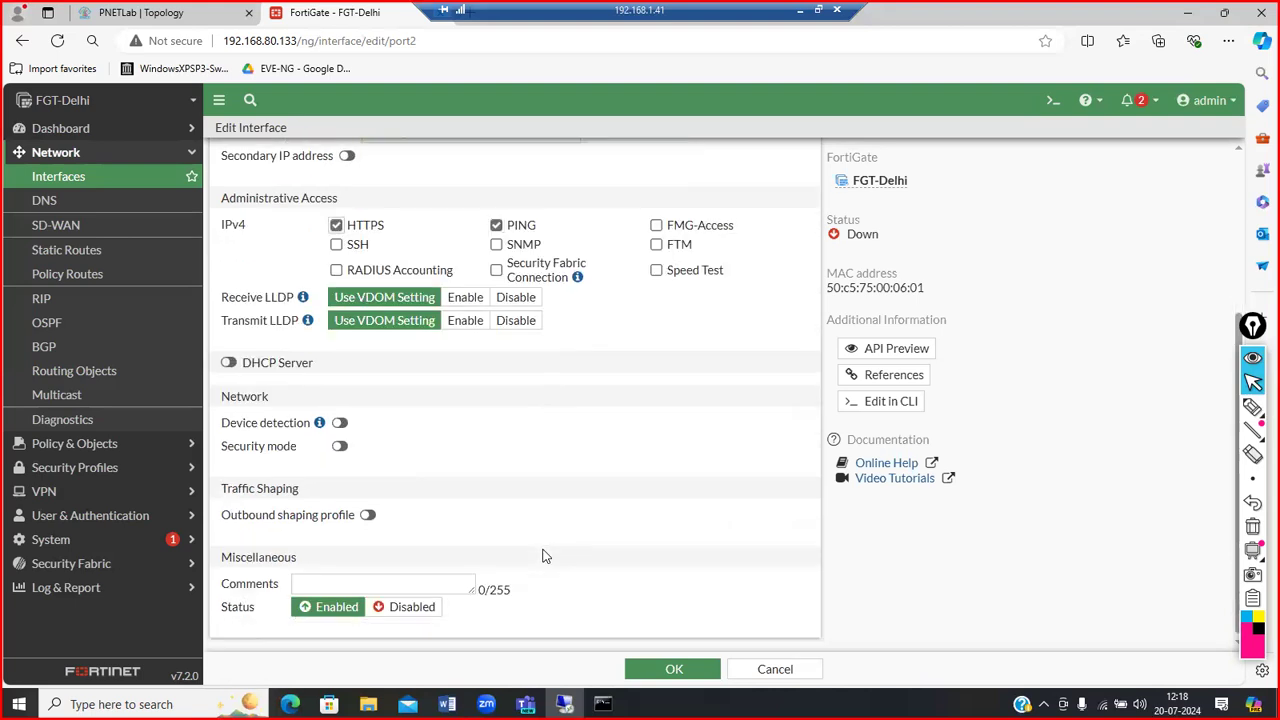
{"action": "left_click", "coordinate": [230, 363]}
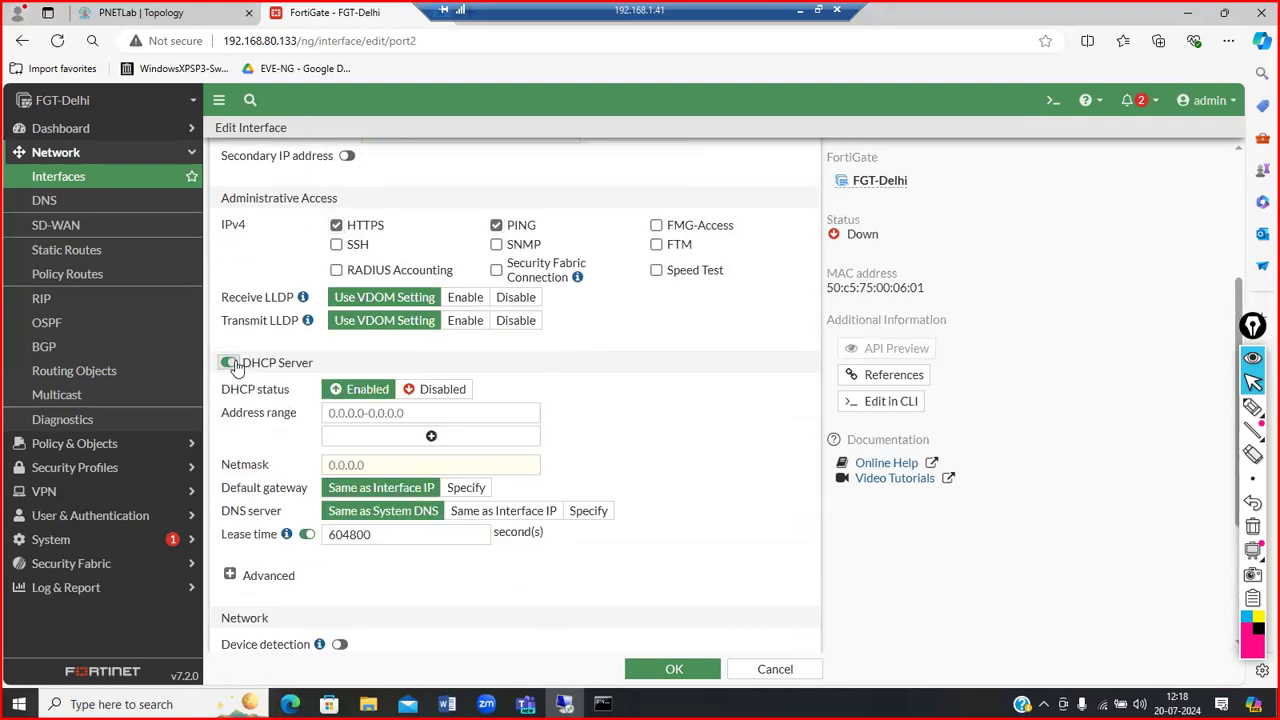
{"action": "left_click", "coordinate": [230, 363]}
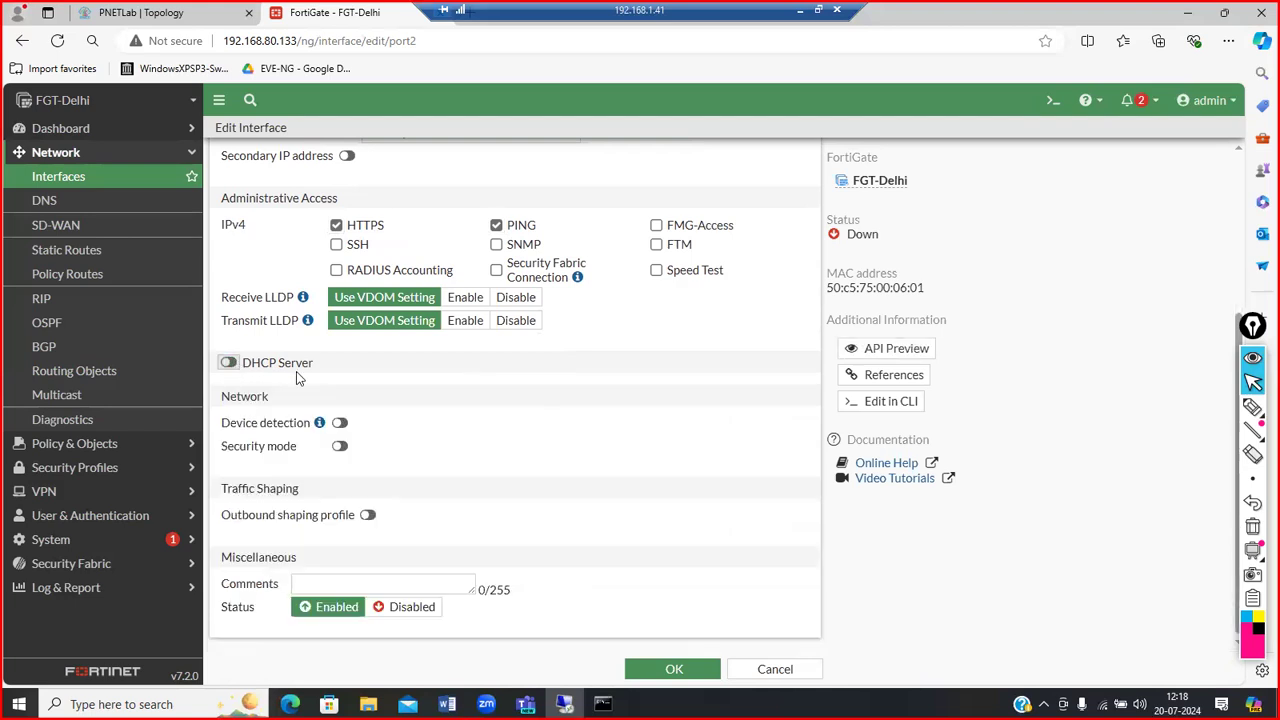
{"action": "scroll", "coordinate": [440, 455], "scroll_direction": "up", "scroll_amount": 5}
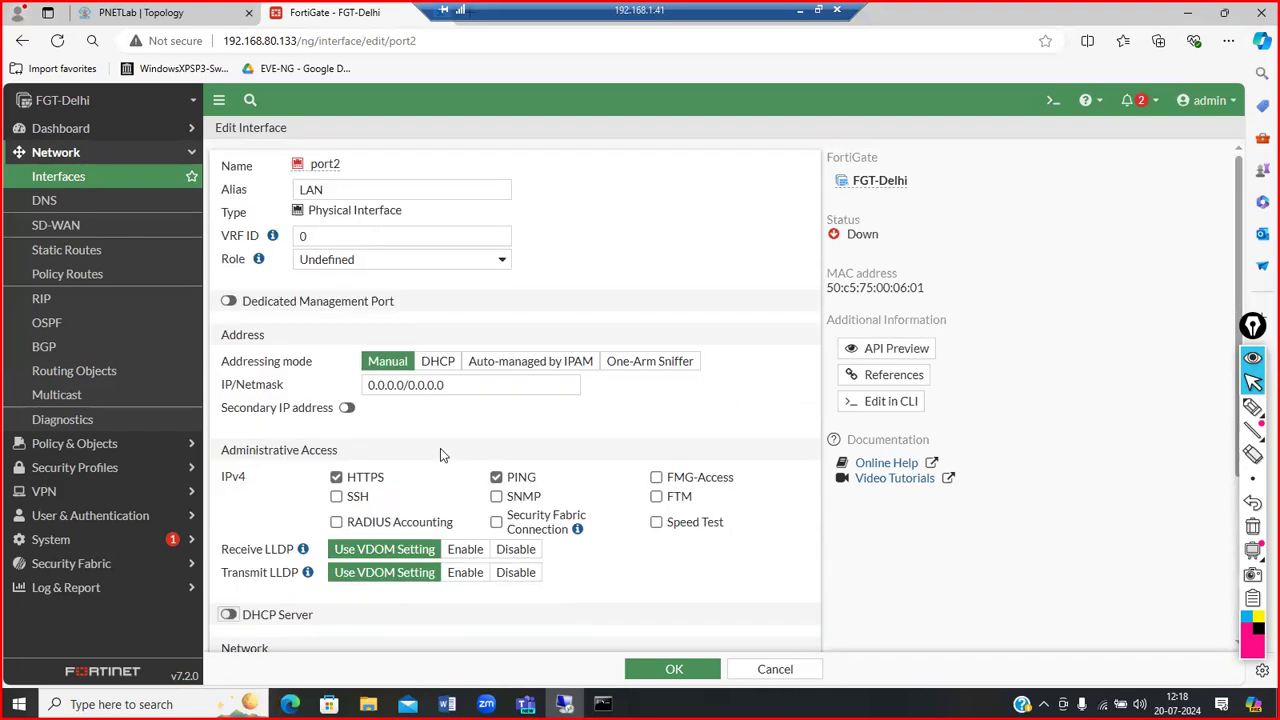
{"action": "left_click", "coordinate": [662, 670]}
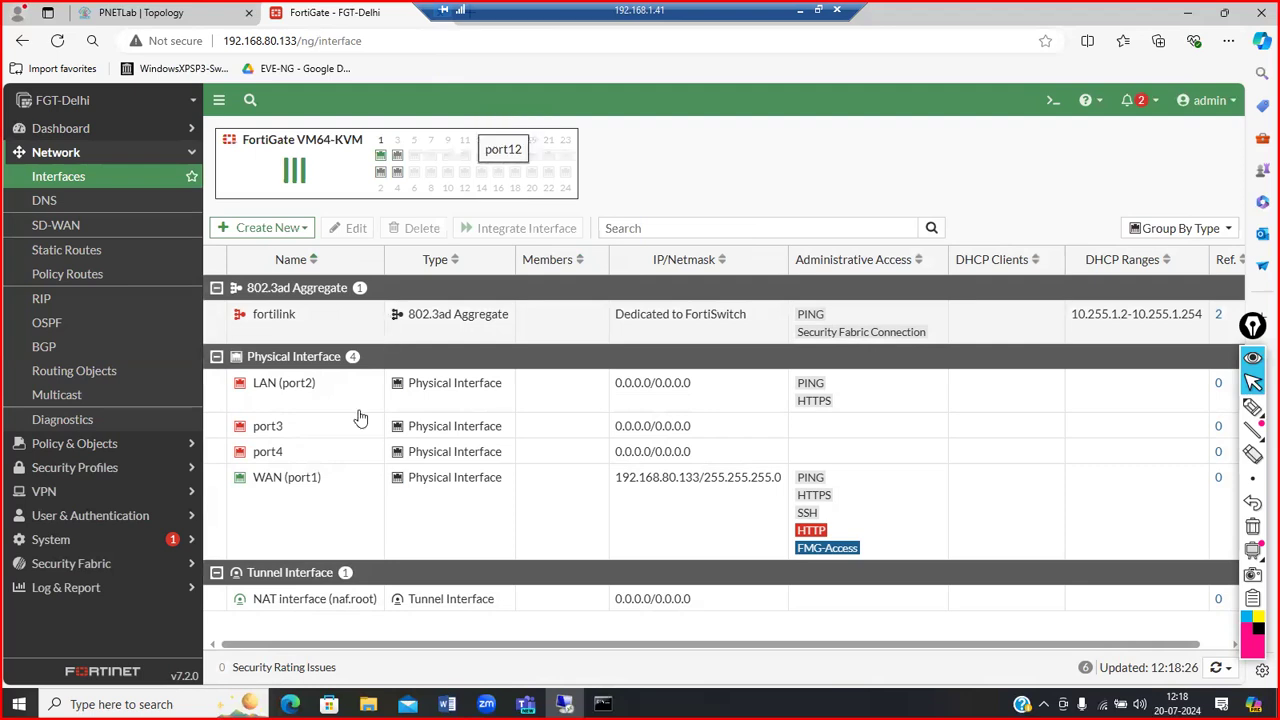
Step: Reopen the WAN (port1) interface's Edit Interface page
{"action": "double_click", "coordinate": [317, 506]}
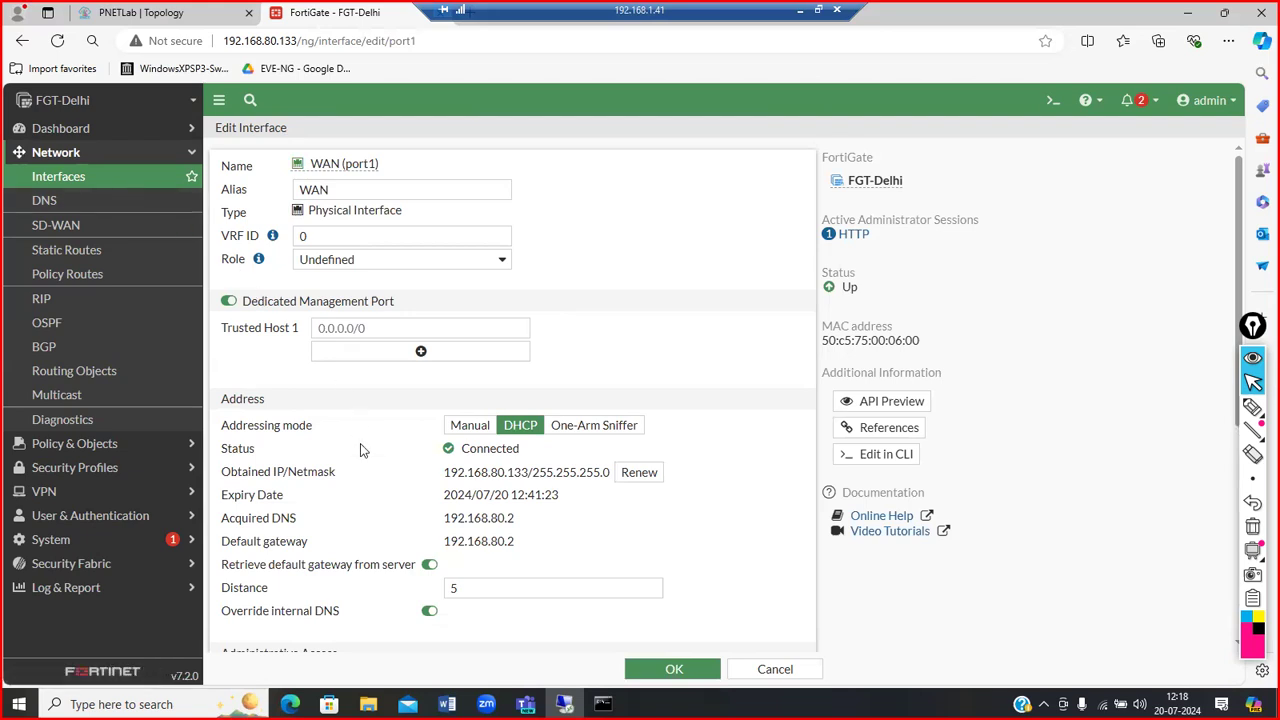
Step: Uncheck FMG-Access on WAN (port1), leaving HTTPS, HTTP, PING and SSH allowed
{"action": "scroll", "coordinate": [360, 443], "scroll_direction": "down", "scroll_amount": 4}
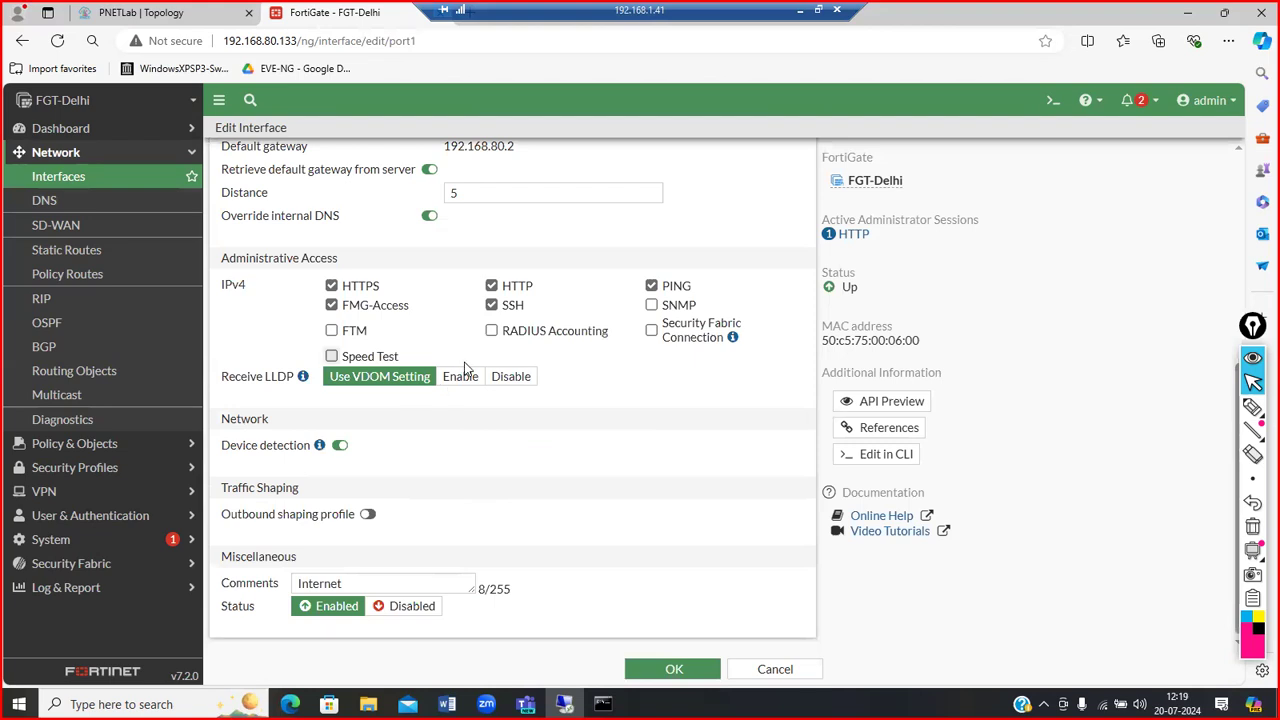
{"action": "scroll", "coordinate": [530, 272], "scroll_direction": "up", "scroll_amount": 4}
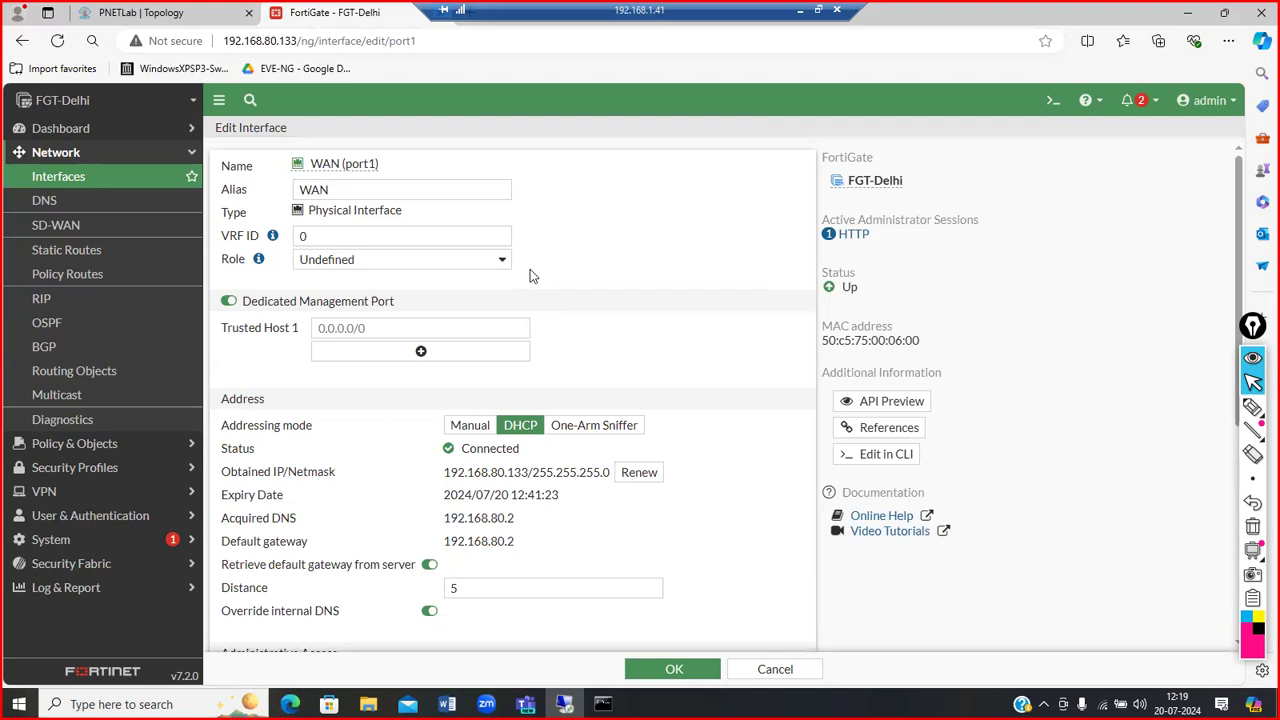
{"action": "scroll", "coordinate": [530, 269], "scroll_direction": "down", "scroll_amount": 4}
{"action": "left_click", "coordinate": [334, 307]}
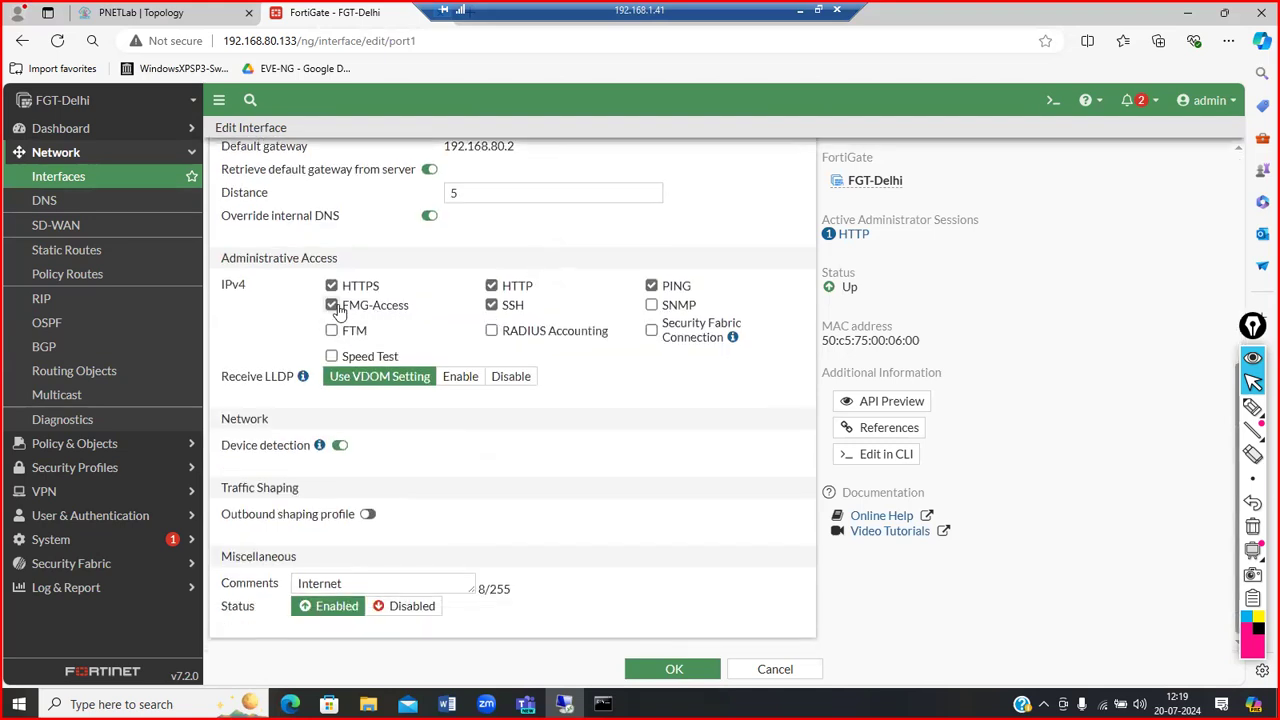
{"action": "left_click", "coordinate": [333, 308]}
{"action": "scroll", "coordinate": [630, 316], "scroll_direction": "up", "scroll_amount": 5}
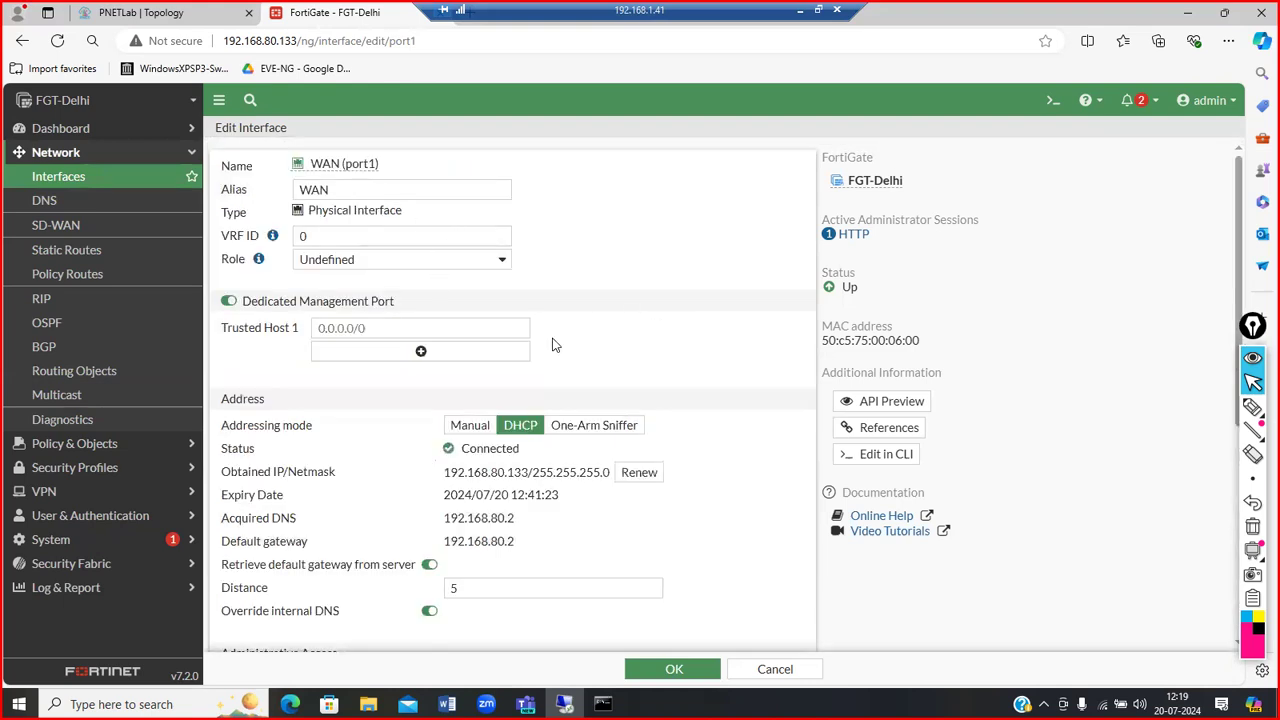
{"action": "scroll", "coordinate": [677, 500], "scroll_direction": "down", "scroll_amount": 4}
{"action": "scroll", "coordinate": [597, 391], "scroll_direction": "up", "scroll_amount": 4}
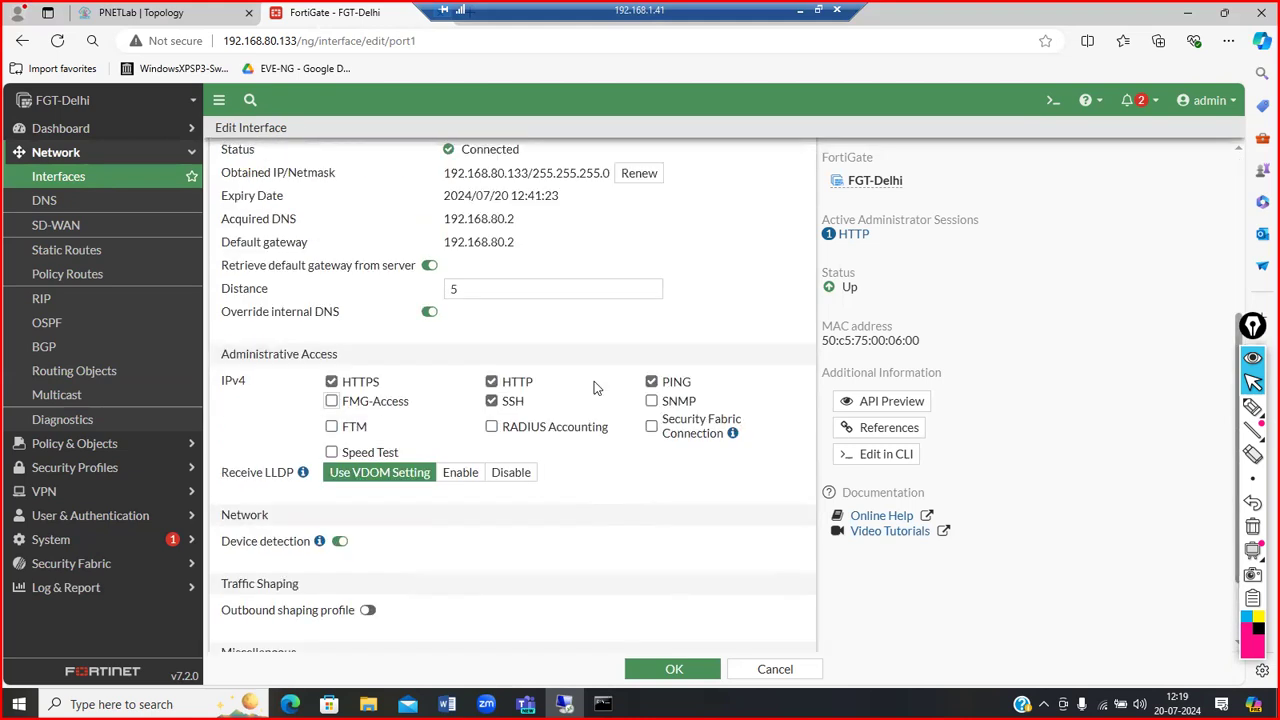
{"action": "left_click_drag", "start_coordinate": [529, 447], "coordinate": [447, 452]}
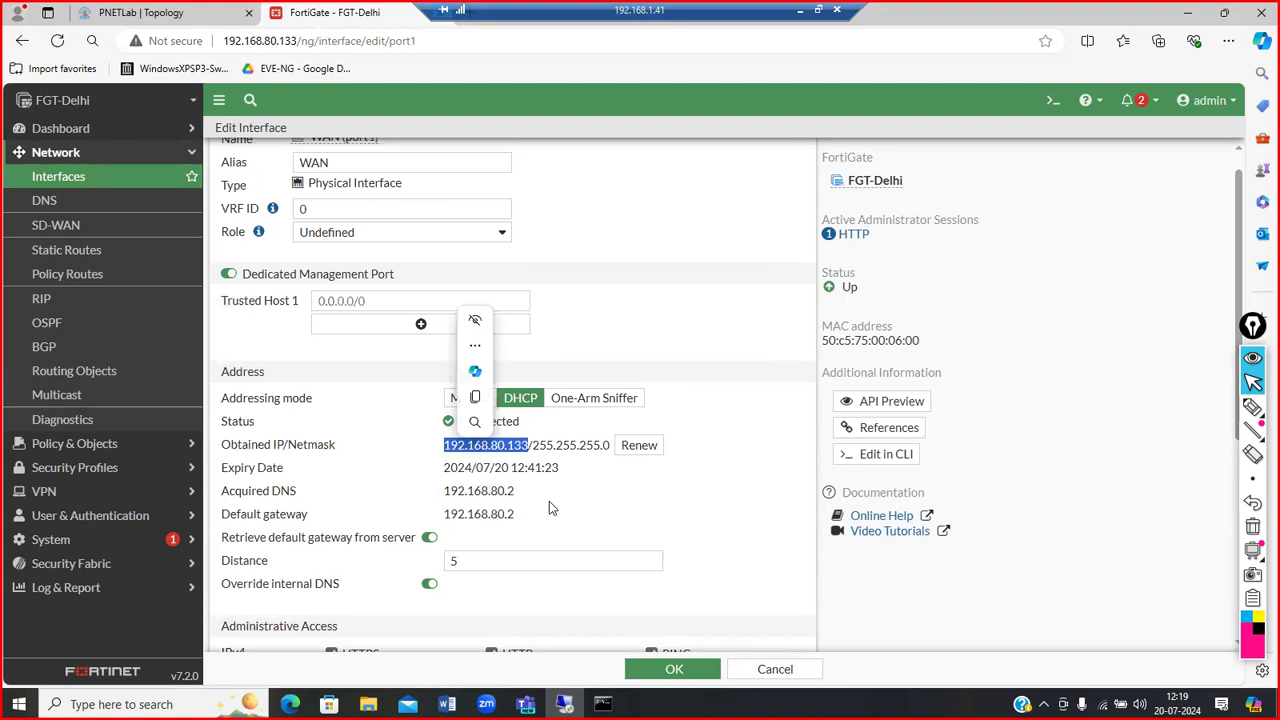
{"action": "scroll", "coordinate": [586, 537], "scroll_direction": "down", "scroll_amount": 4}
{"action": "scroll", "coordinate": [588, 539], "scroll_direction": "up", "scroll_amount": 3}
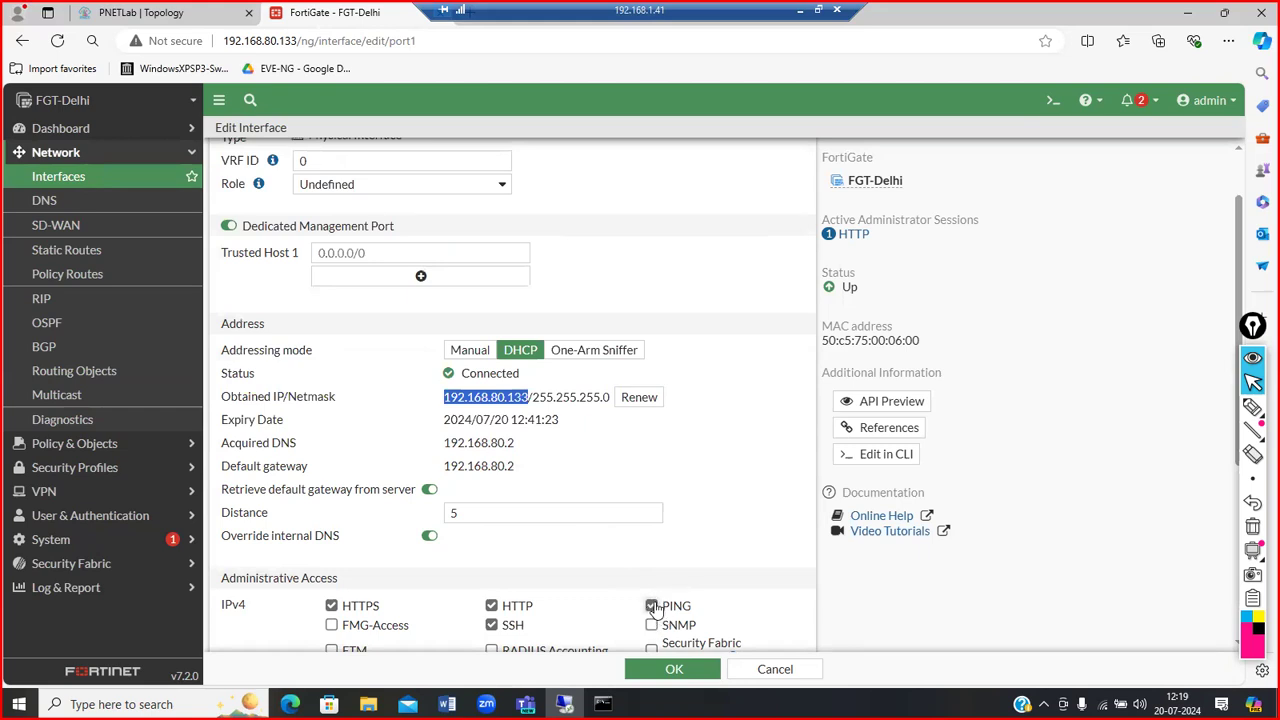
Step: Leave the unsaved WAN edit via System > SNMP and Network > DNS, ending on Interfaces
{"action": "left_click", "coordinate": [145, 545]}
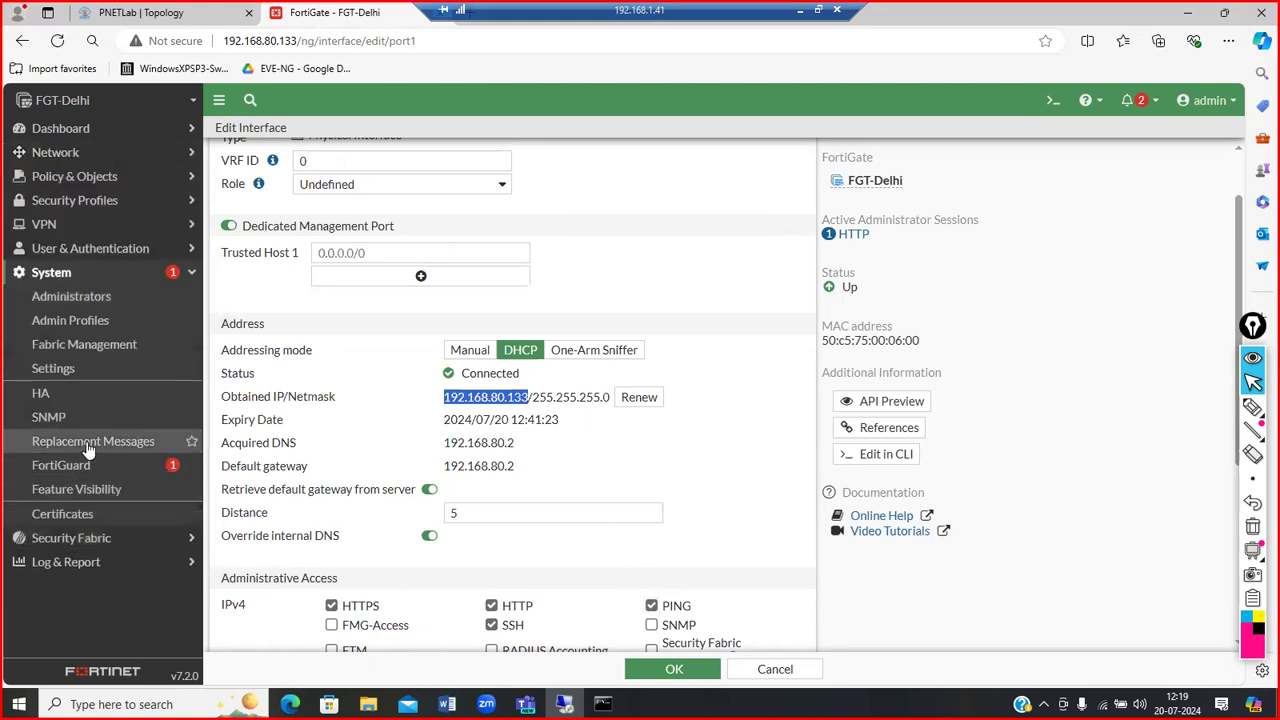
{"action": "left_click", "coordinate": [56, 420]}
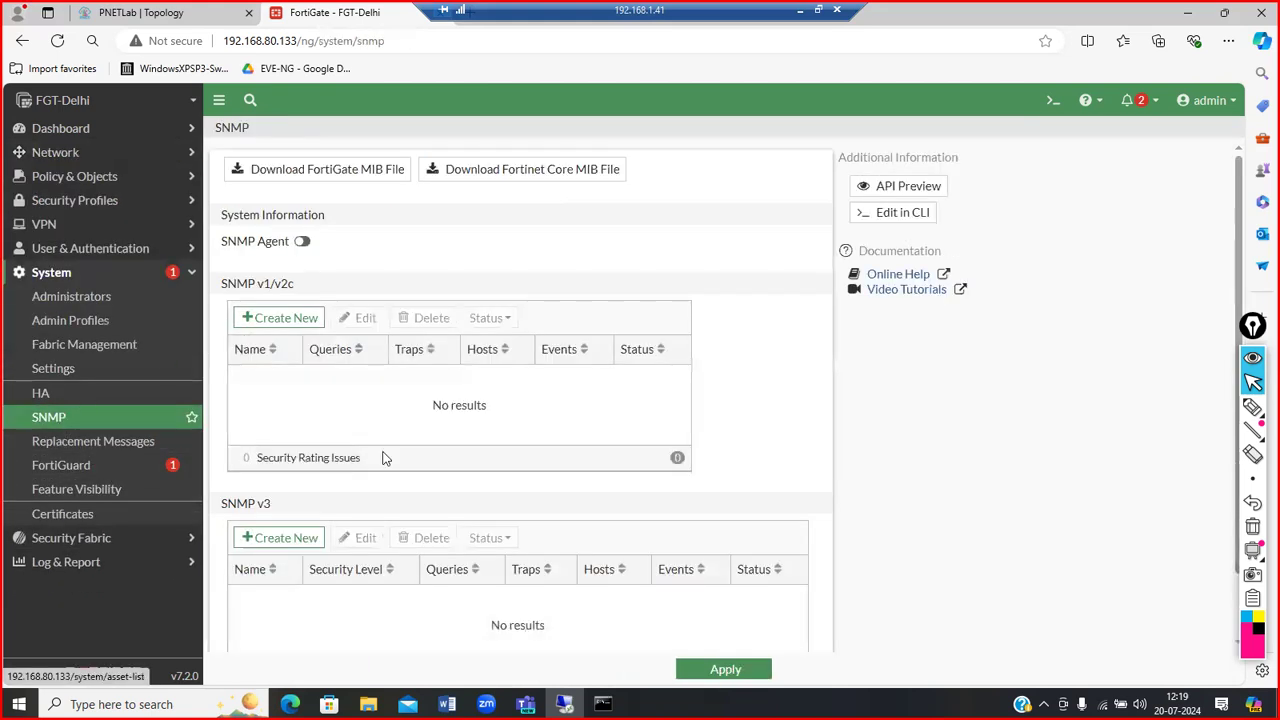
{"action": "scroll", "coordinate": [383, 458], "scroll_direction": "up", "scroll_amount": 1}
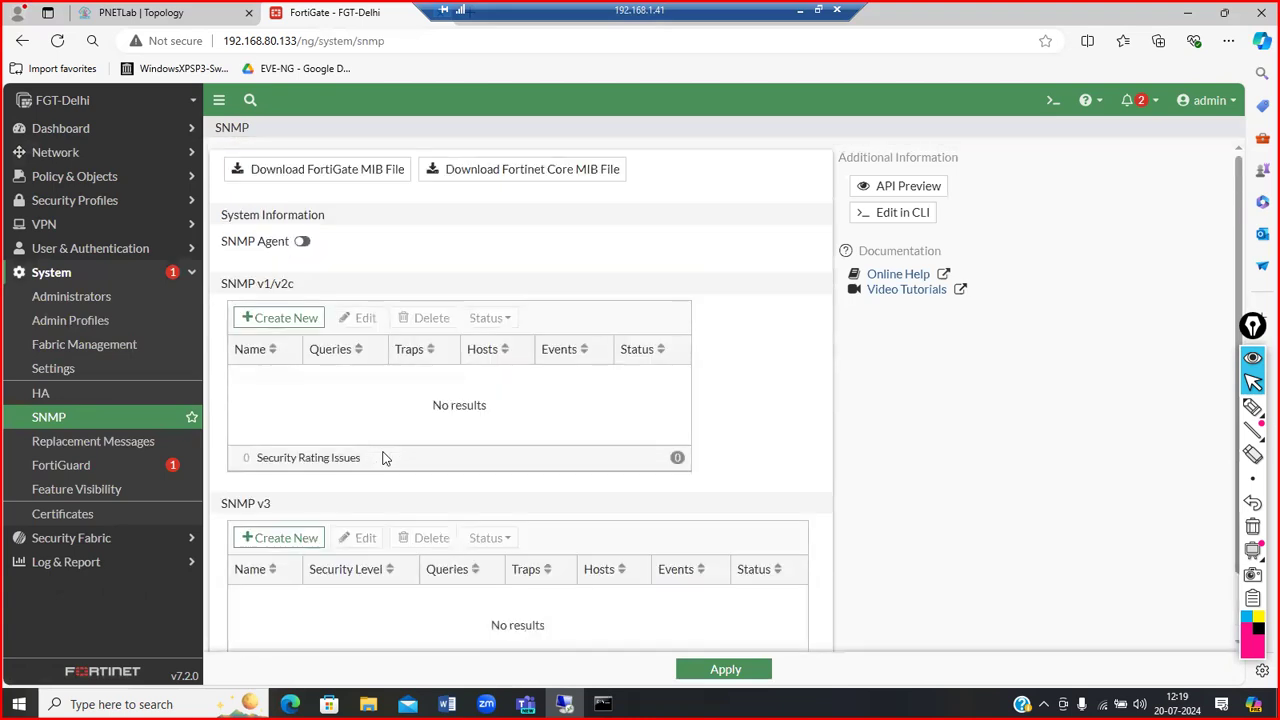
{"action": "scroll", "coordinate": [383, 458], "scroll_direction": "down", "scroll_amount": 1}
{"action": "scroll", "coordinate": [383, 458], "scroll_direction": "up", "scroll_amount": 1}
{"action": "left_click", "coordinate": [155, 153]}
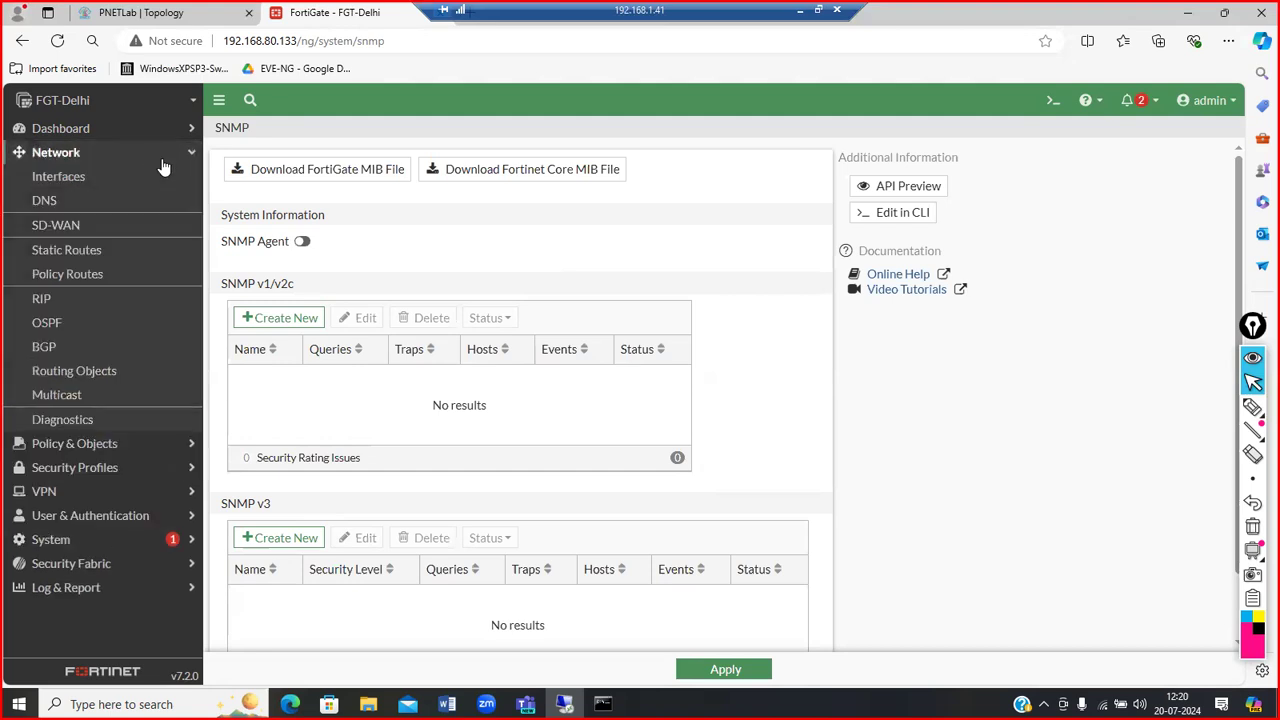
{"action": "left_click", "coordinate": [100, 199]}
{"action": "left_click", "coordinate": [86, 176]}
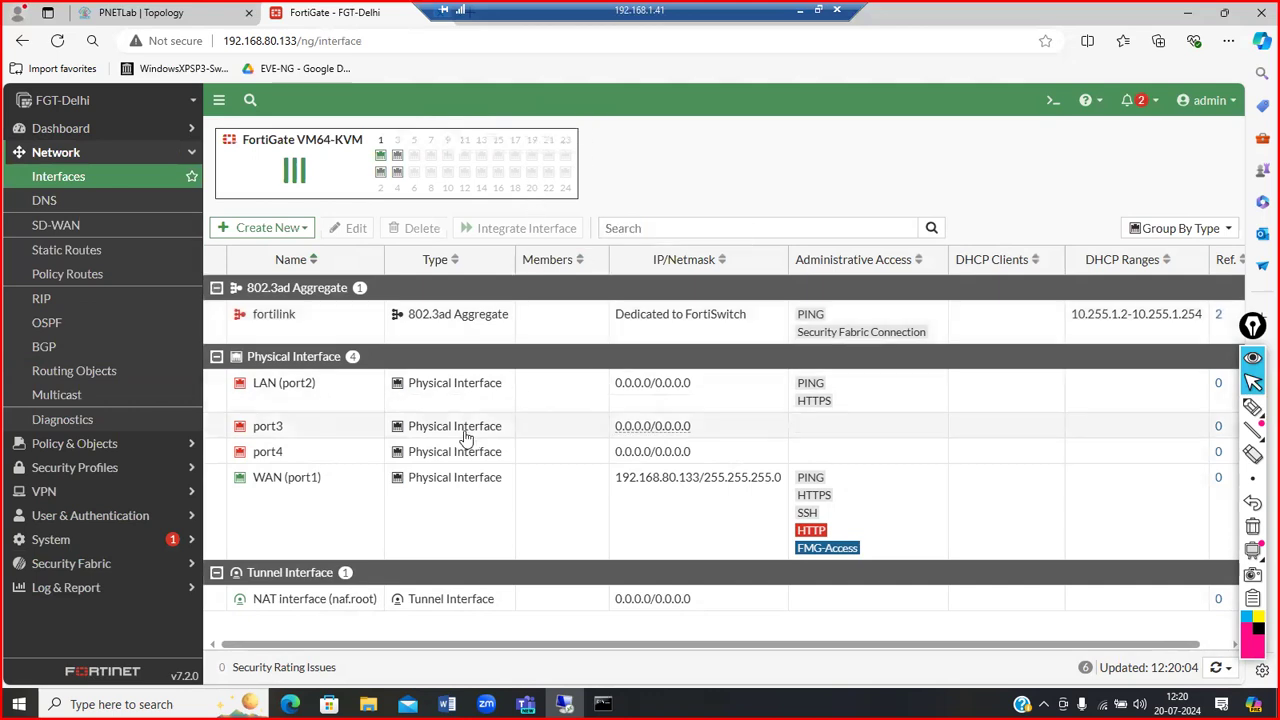
{"action": "double_click", "coordinate": [477, 400]}
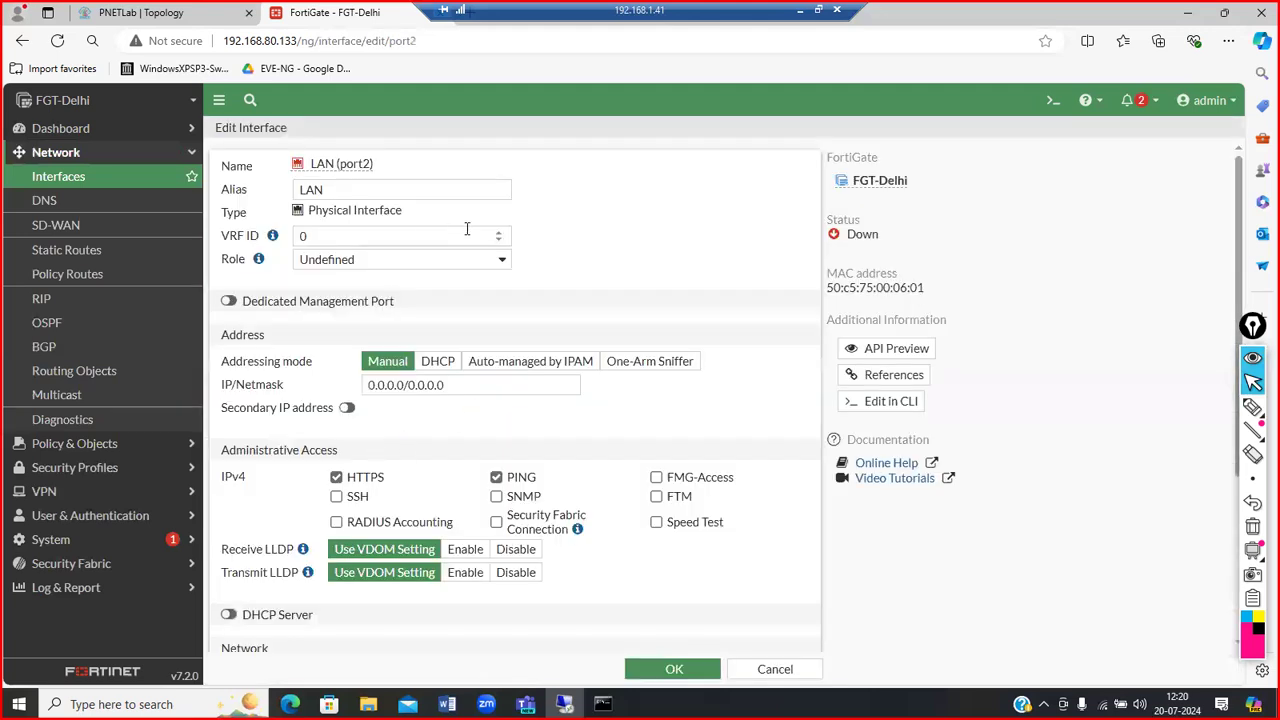
{"action": "scroll", "coordinate": [601, 261], "scroll_direction": "down", "scroll_amount": 1}
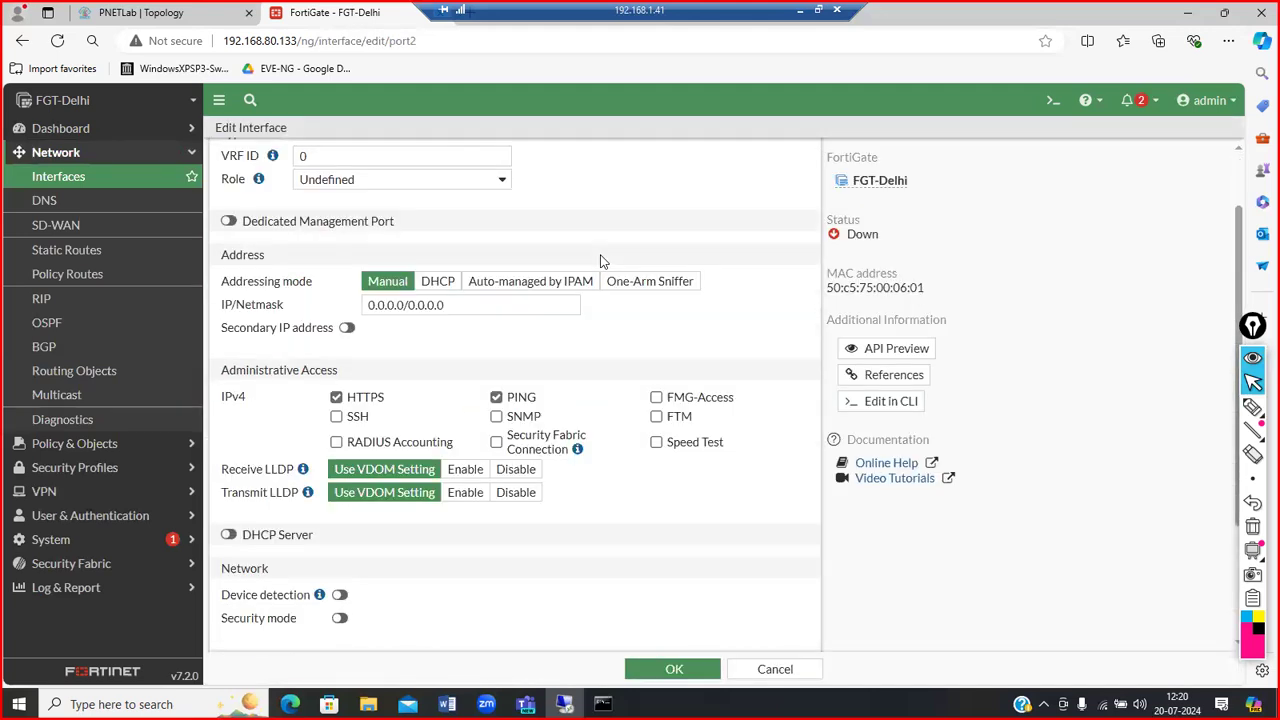
{"action": "scroll", "coordinate": [601, 261], "scroll_direction": "down", "scroll_amount": 2}
{"action": "scroll", "coordinate": [600, 258], "scroll_direction": "up", "scroll_amount": 3}
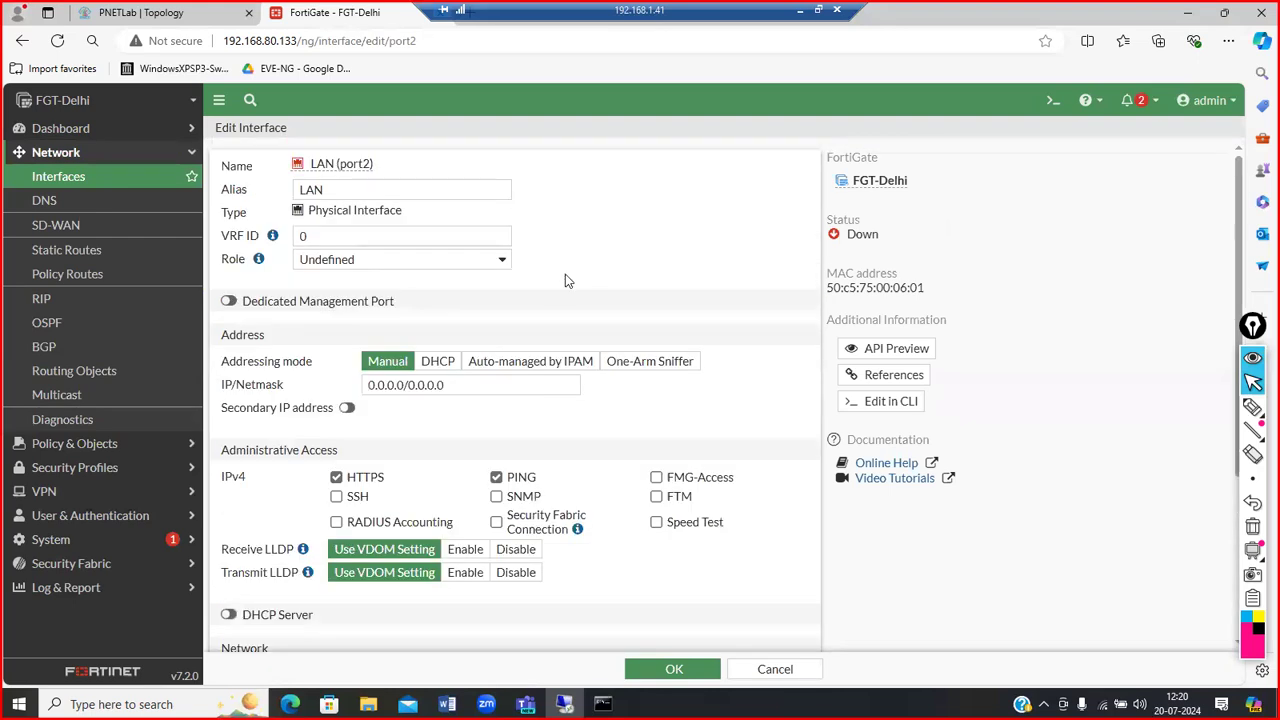
{"action": "left_click", "coordinate": [509, 260]}
{"action": "left_click", "coordinate": [509, 259]}
{"action": "scroll", "coordinate": [587, 247], "scroll_direction": "down", "scroll_amount": 3}
{"action": "scroll", "coordinate": [587, 247], "scroll_direction": "up", "scroll_amount": 3}
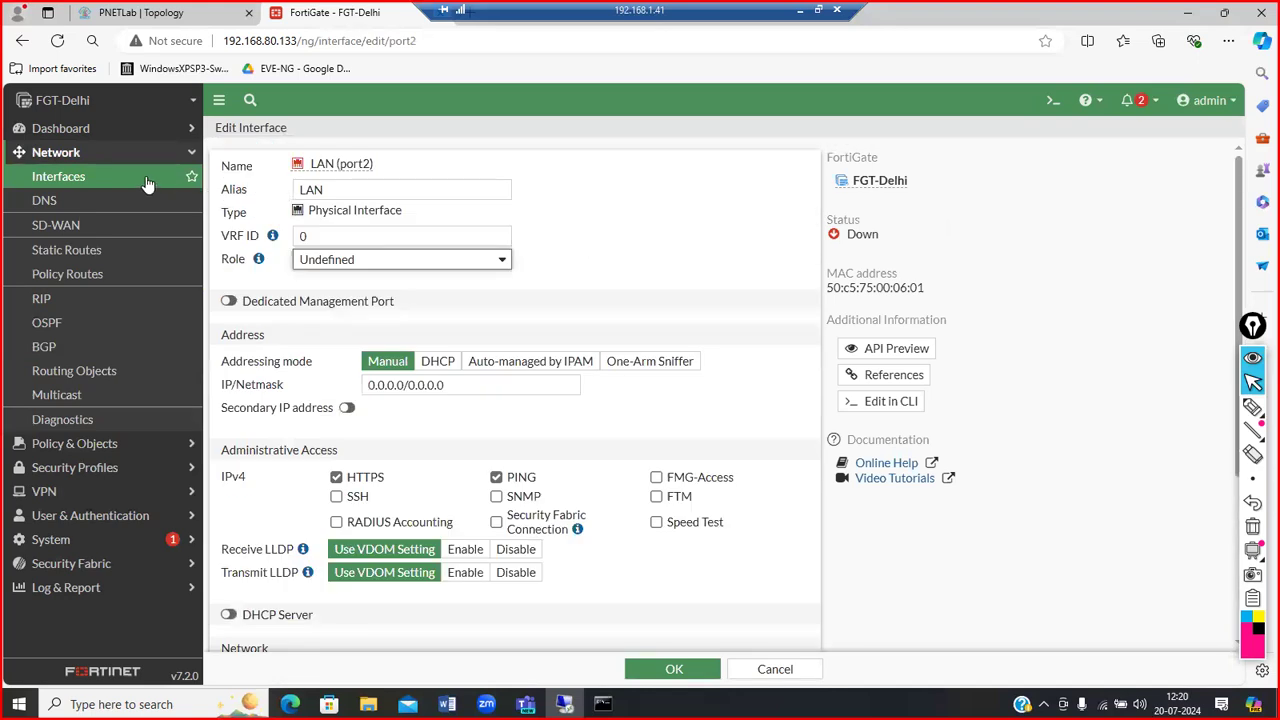
{"action": "left_click", "coordinate": [237, 190]}
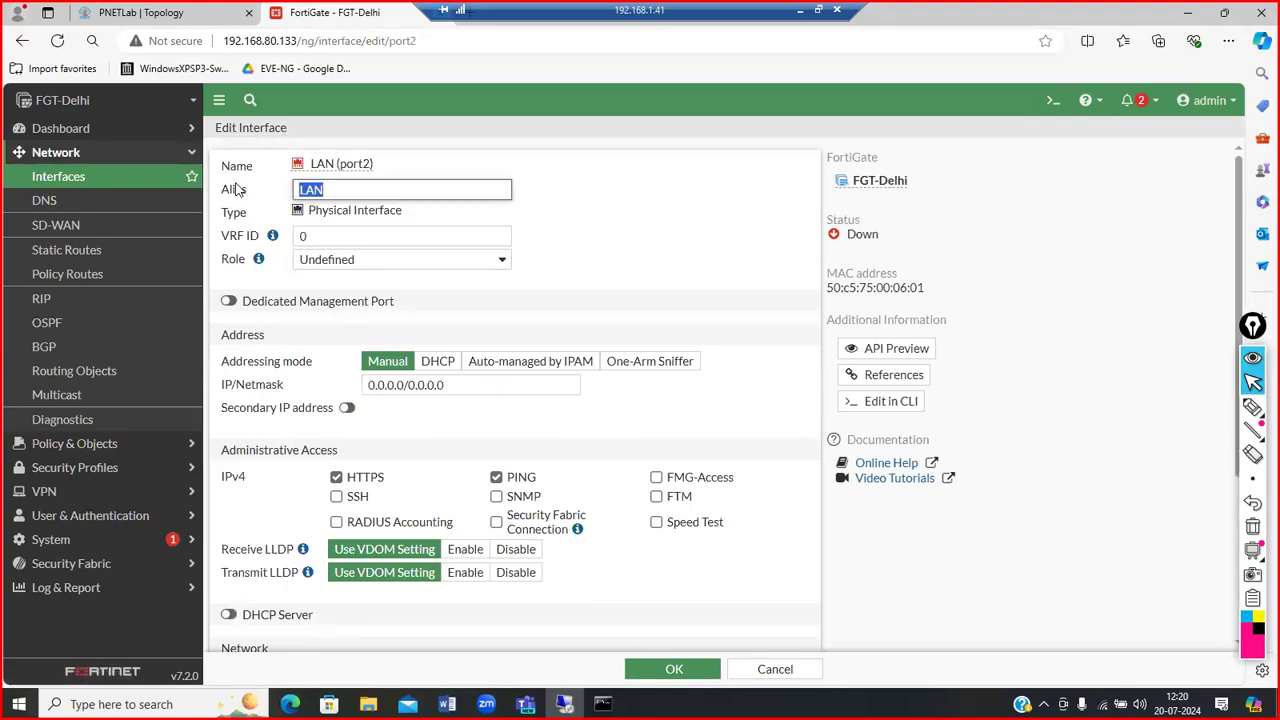
{"action": "left_click", "coordinate": [104, 184]}
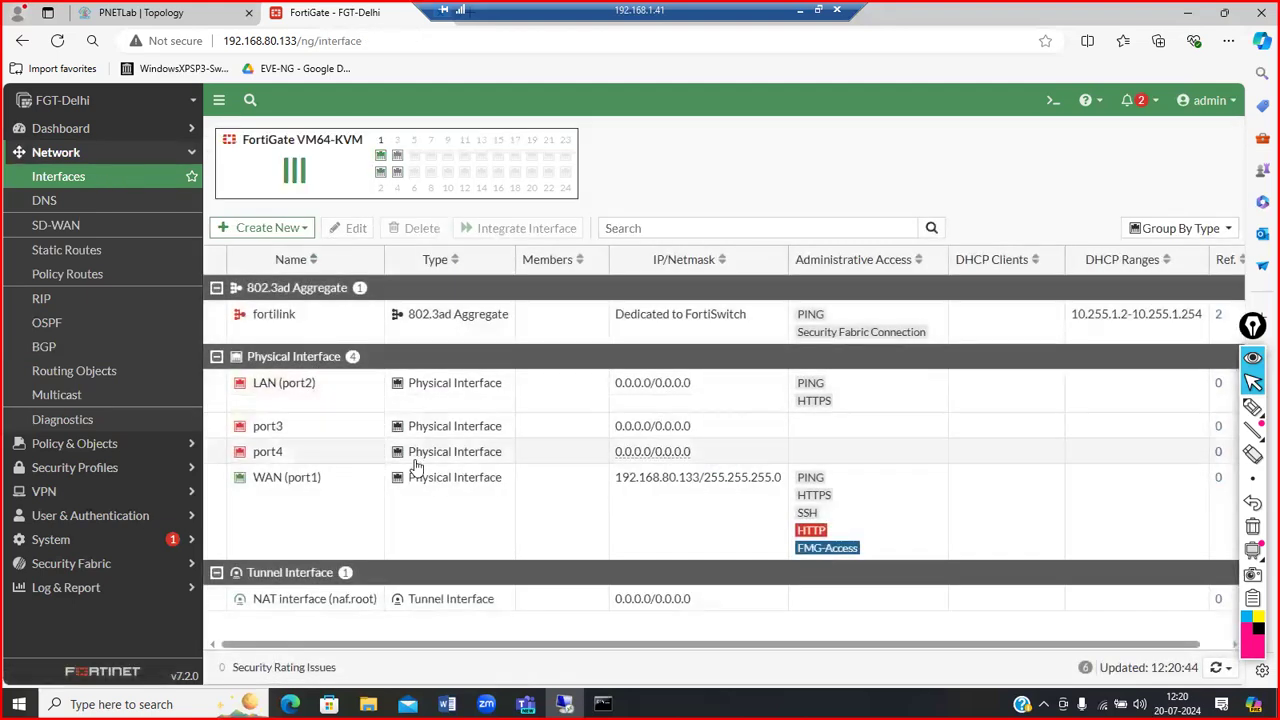
Step: Add port3 and port4 as fortilink interface members, give it alias ABC, and save
{"action": "double_click", "coordinate": [349, 328]}
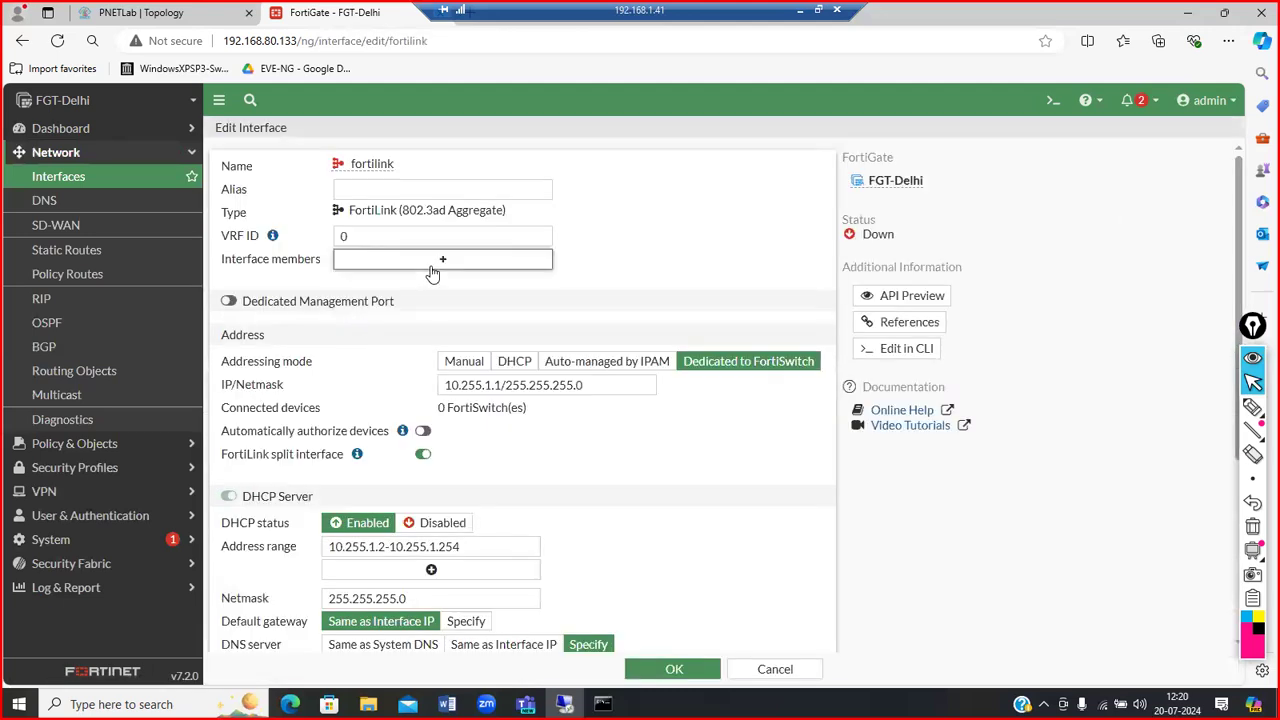
{"action": "left_click", "coordinate": [431, 267]}
{"action": "left_click", "coordinate": [645, 229]}
{"action": "left_click", "coordinate": [645, 248]}
{"action": "left_click", "coordinate": [562, 295]}
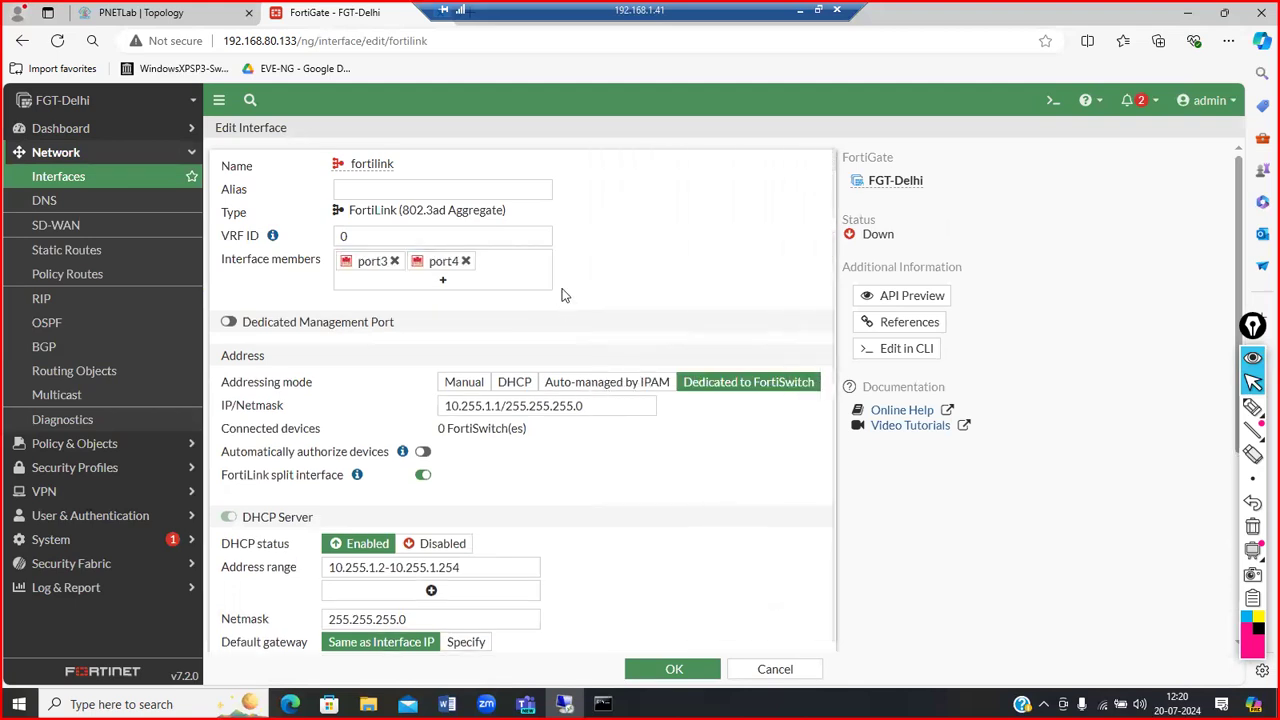
{"action": "left_click", "coordinate": [443, 189]}
{"action": "type", "text": "ABC"}
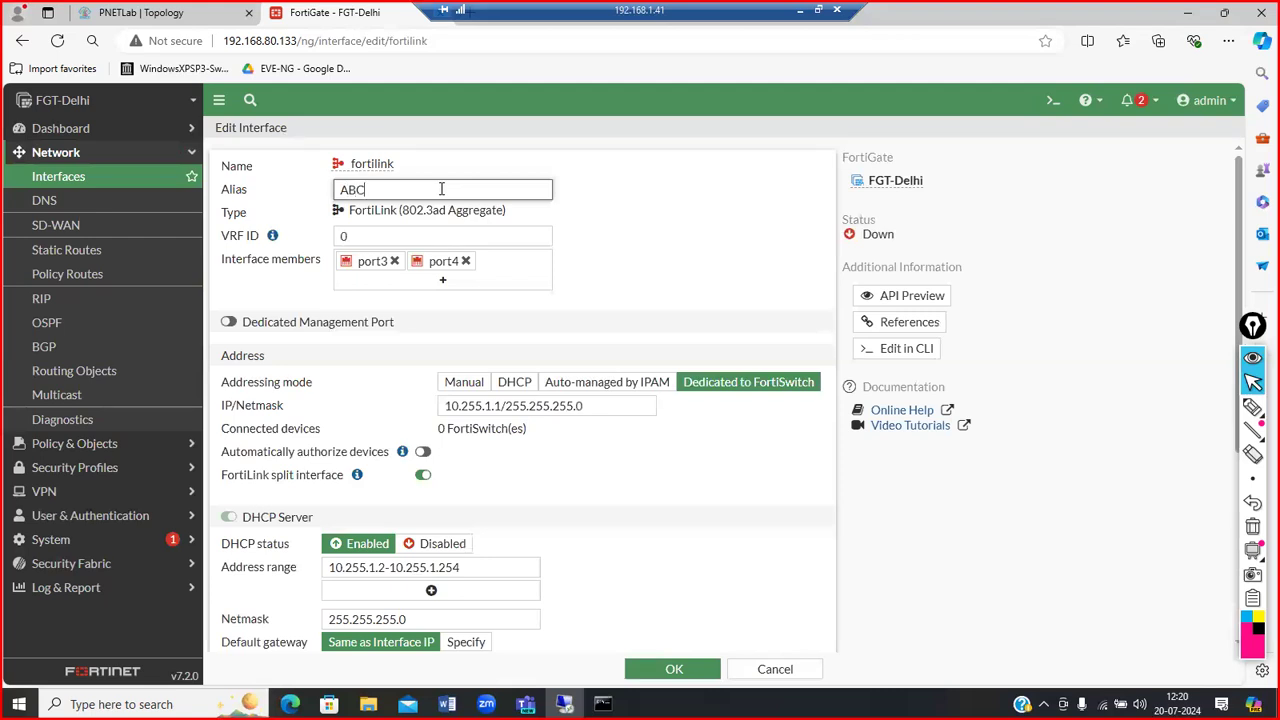
{"action": "left_click", "coordinate": [674, 669]}
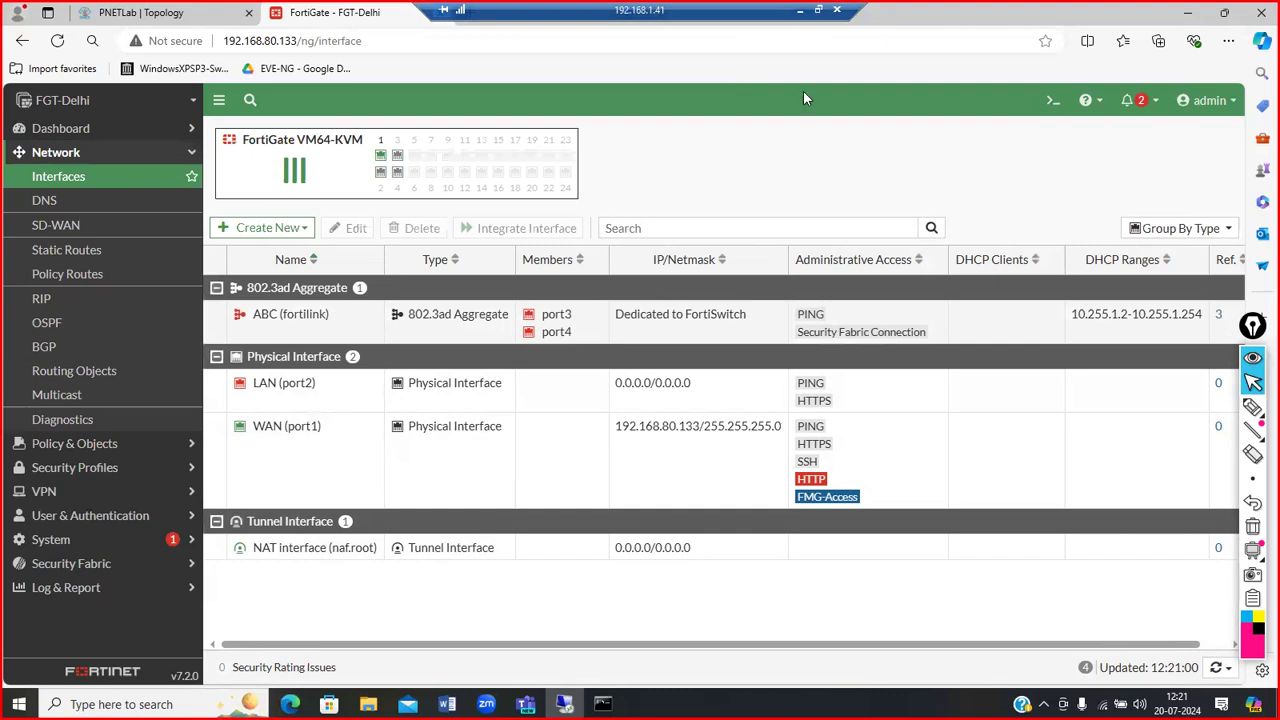
Step: Show FGT-Delhi's Dashboard Status page, whose Administrators widget lists the admin HTTP session
{"action": "left_click", "coordinate": [120, 130]}
{"action": "left_click", "coordinate": [50, 152]}
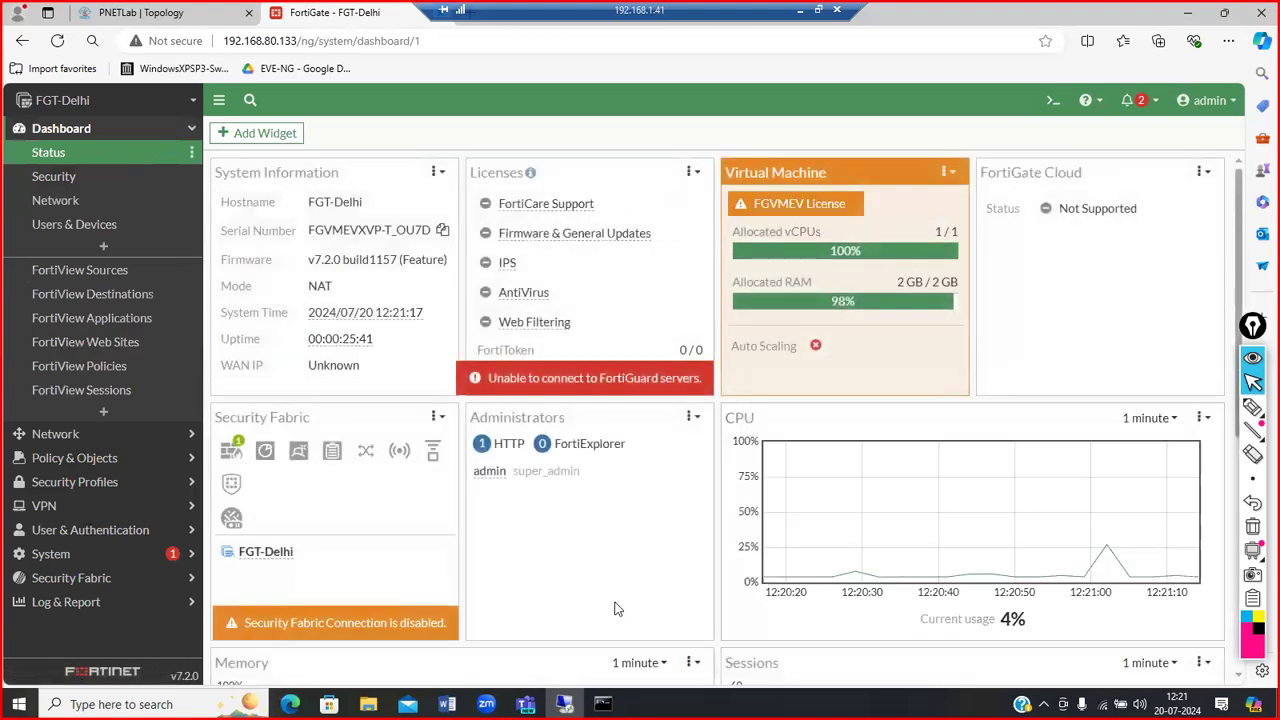
{"action": "scroll", "coordinate": [615, 608], "scroll_direction": "down", "scroll_amount": 5}
{"action": "scroll", "coordinate": [615, 608], "scroll_direction": "up", "scroll_amount": 5}
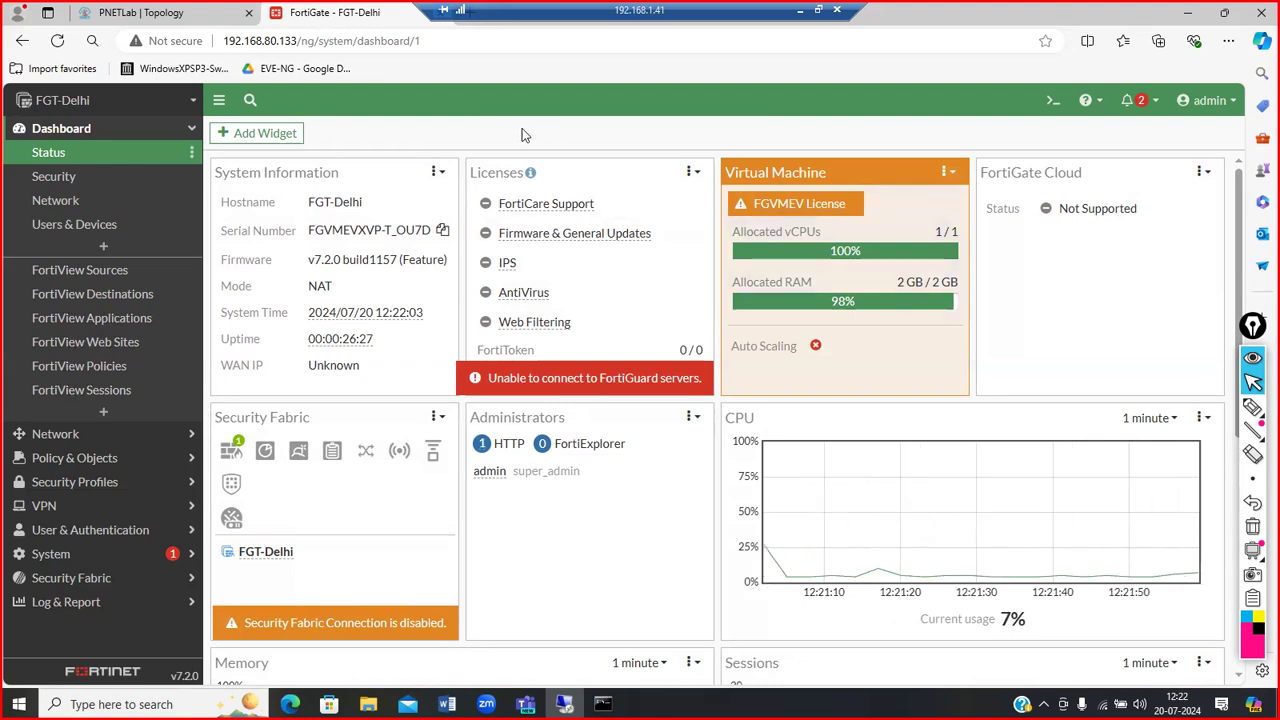
{"action": "left_click", "coordinate": [265, 38]}
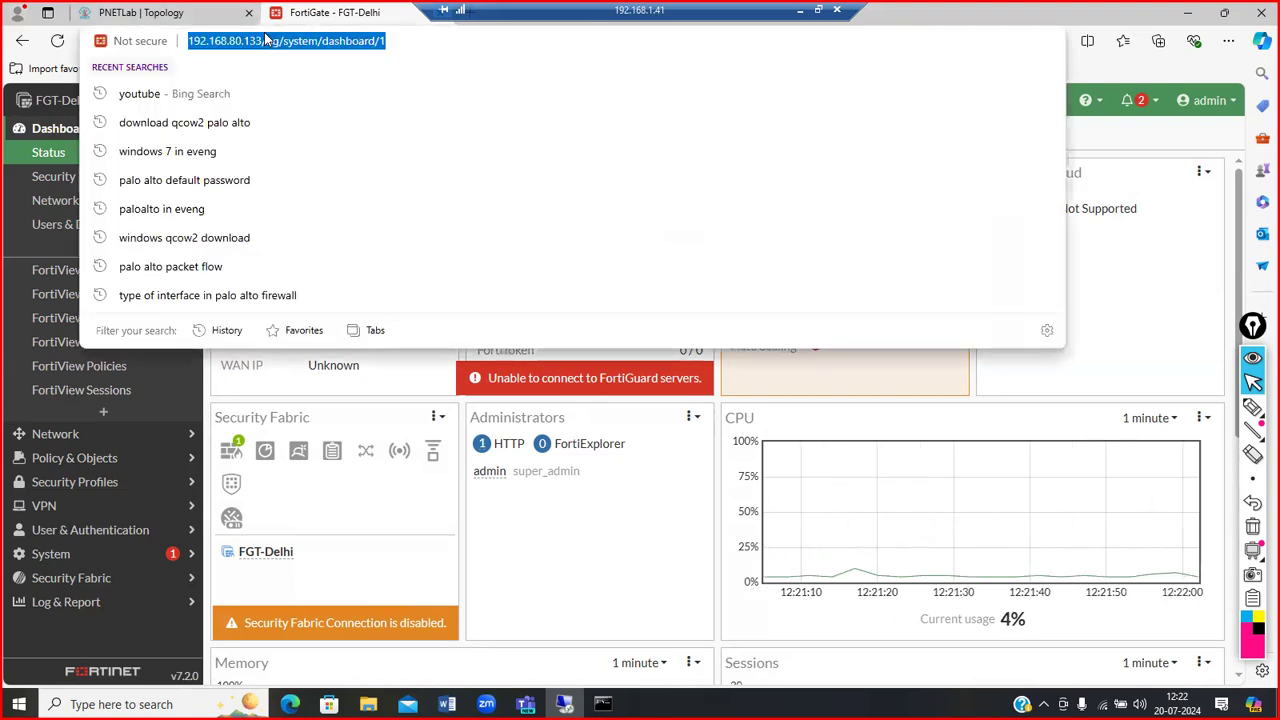
{"action": "left_click", "coordinate": [1175, 313]}
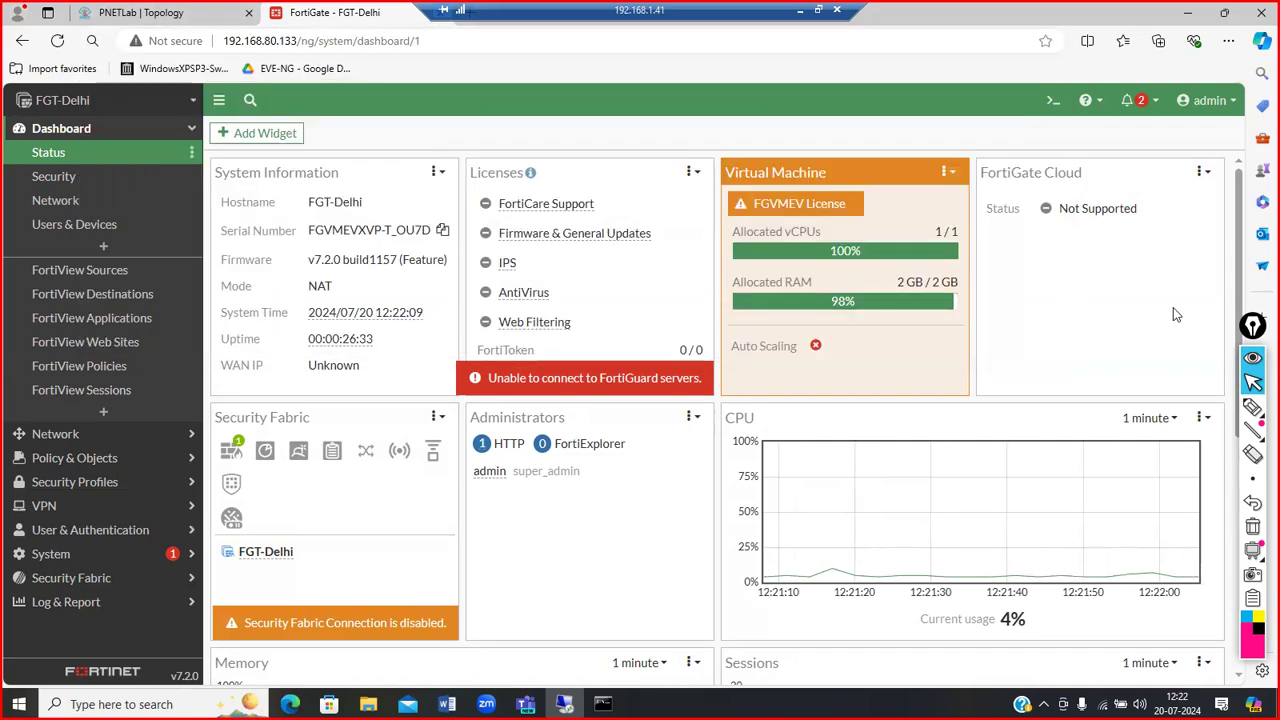